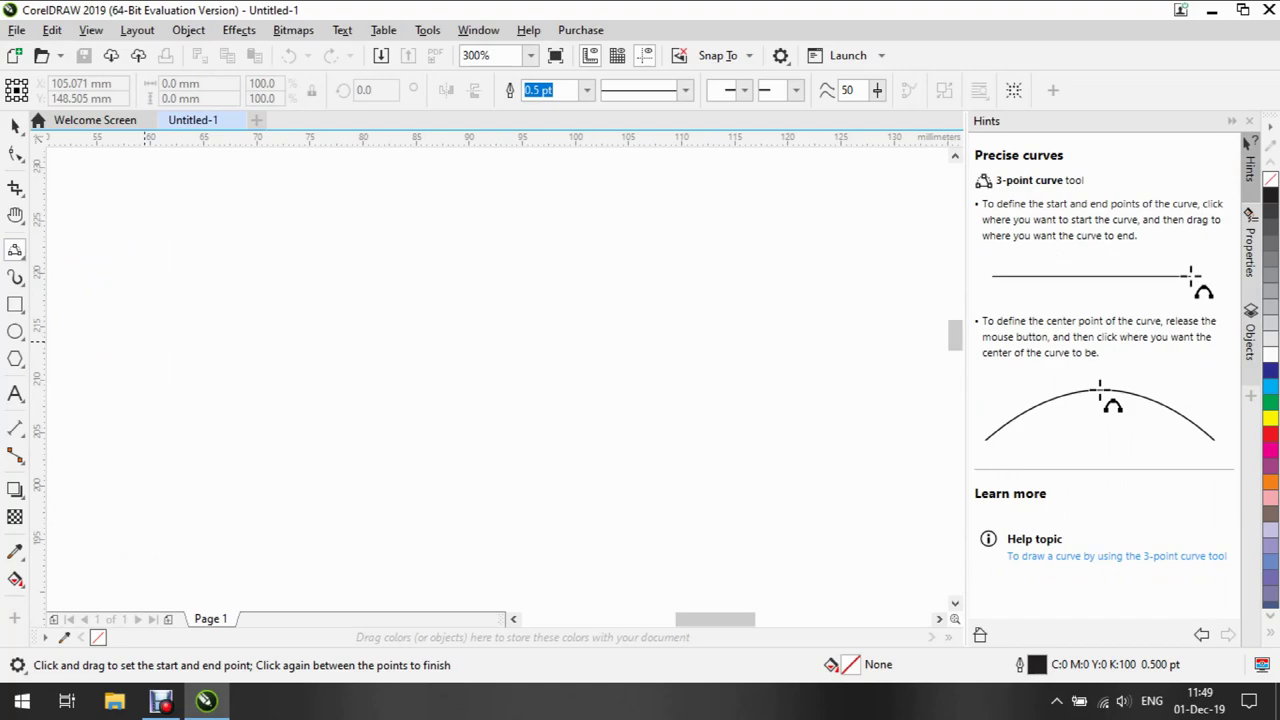
Draw the left frame's upper edge with connected 3-point curves, about 14 mm wide, running from a pointed outer tip toward the bridge
mouse_move(200, 265)
mouse_down()
mouse_move(234, 284)
mouse_move(297, 262)
mouse_move(338, 322)
mouse_up()
click(220, 284)
click(268, 263)
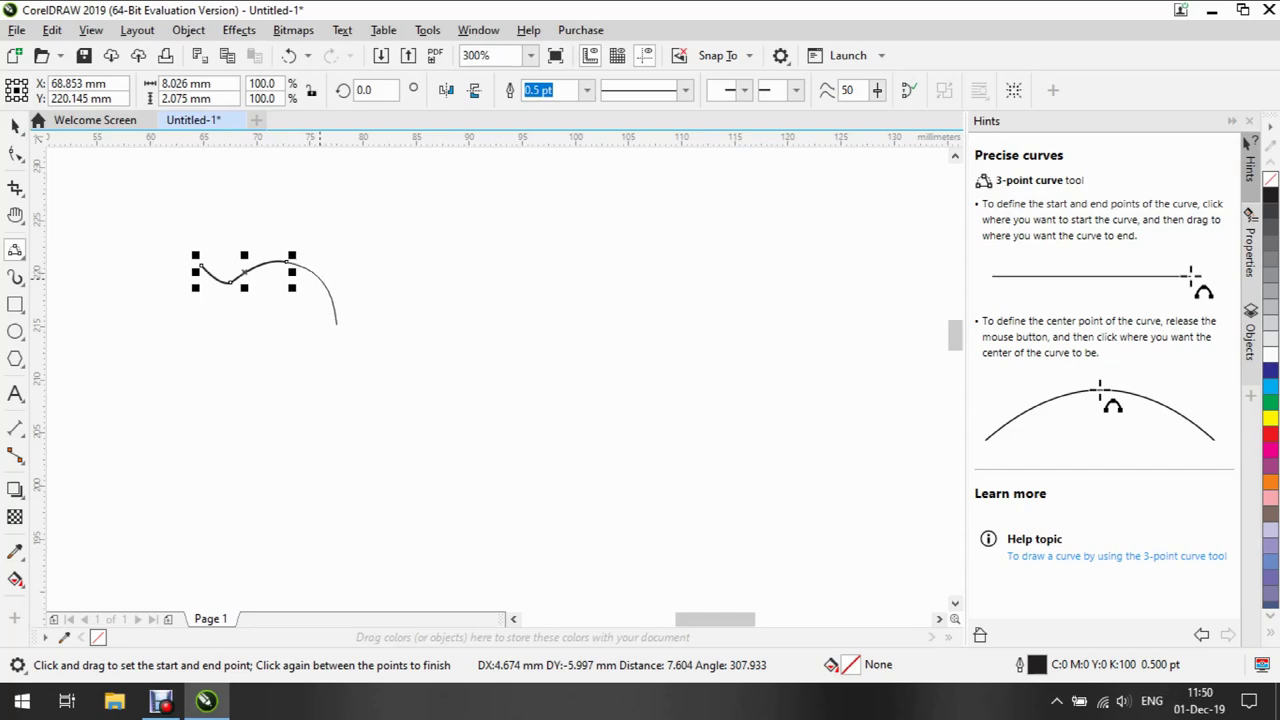
key(Escape)
drag(290, 262, 353, 289)
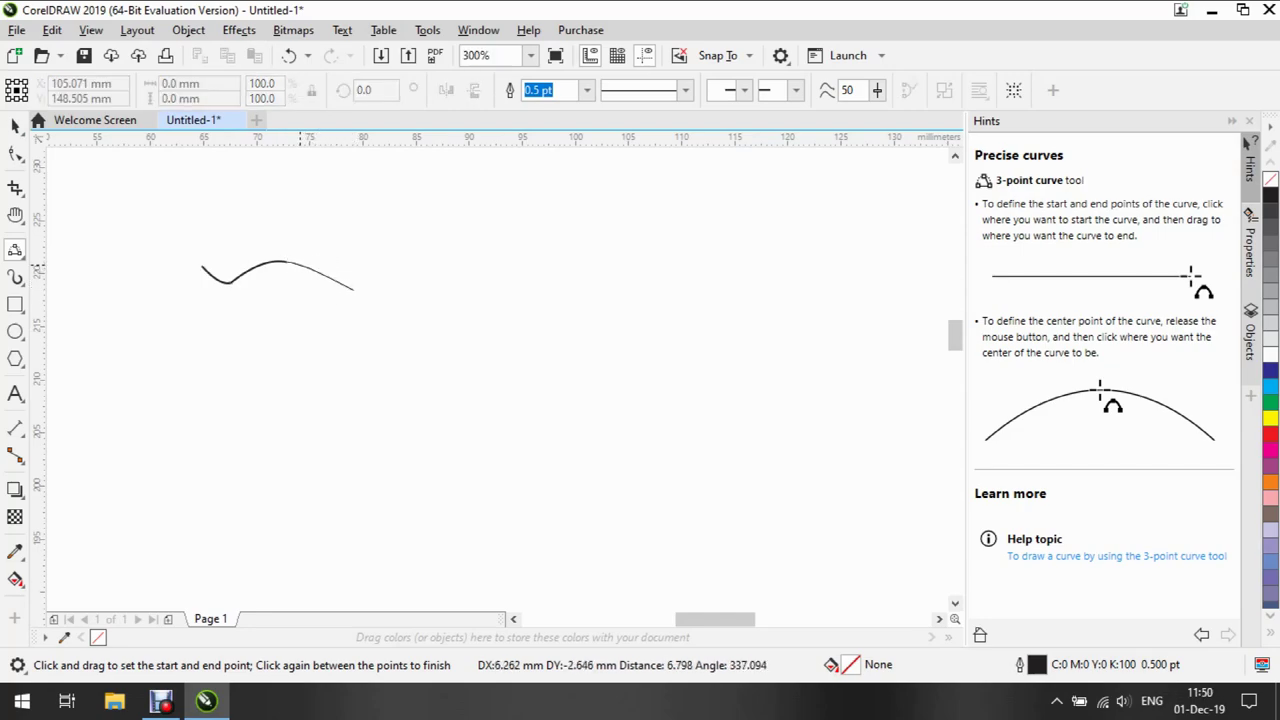
click(309, 268)
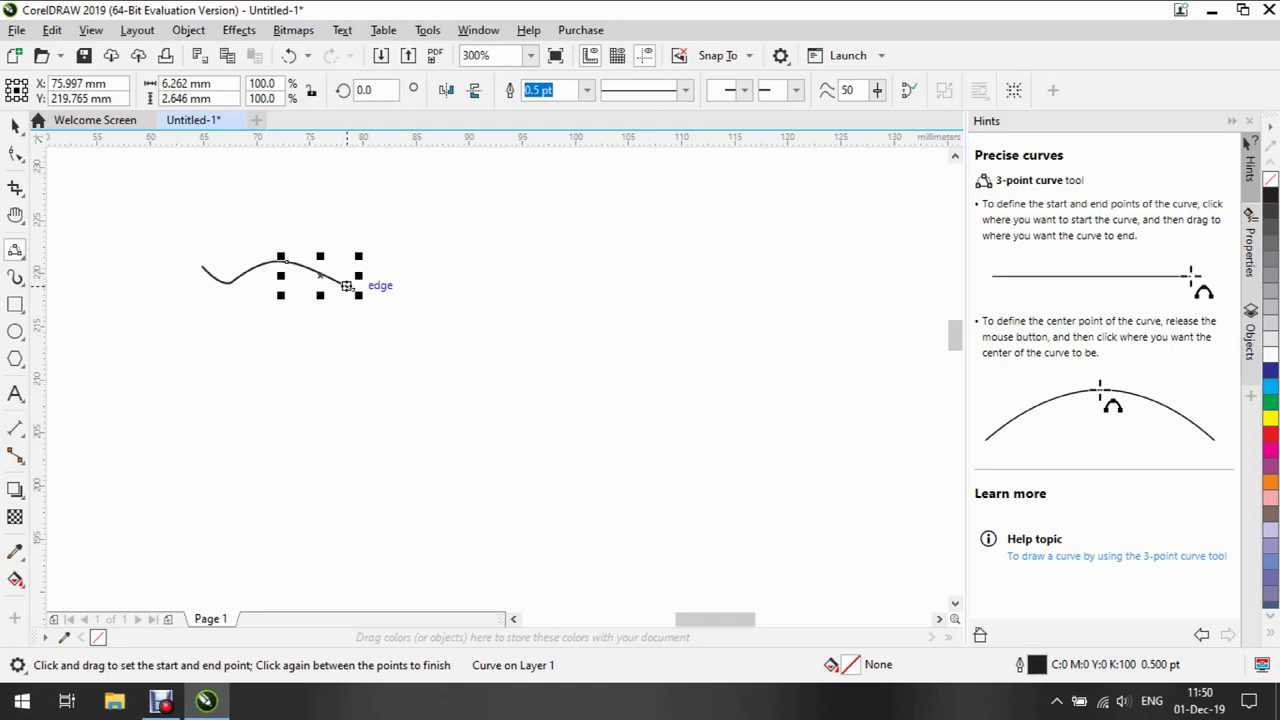
Continue the outline with 3-point curves through the bridge dip and around the right frame, back to the underside of the bridge
drag(353, 289, 376, 316)
click(370, 302)
drag(376, 316, 403, 354)
click(384, 321)
click(490, 264)
click(556, 380)
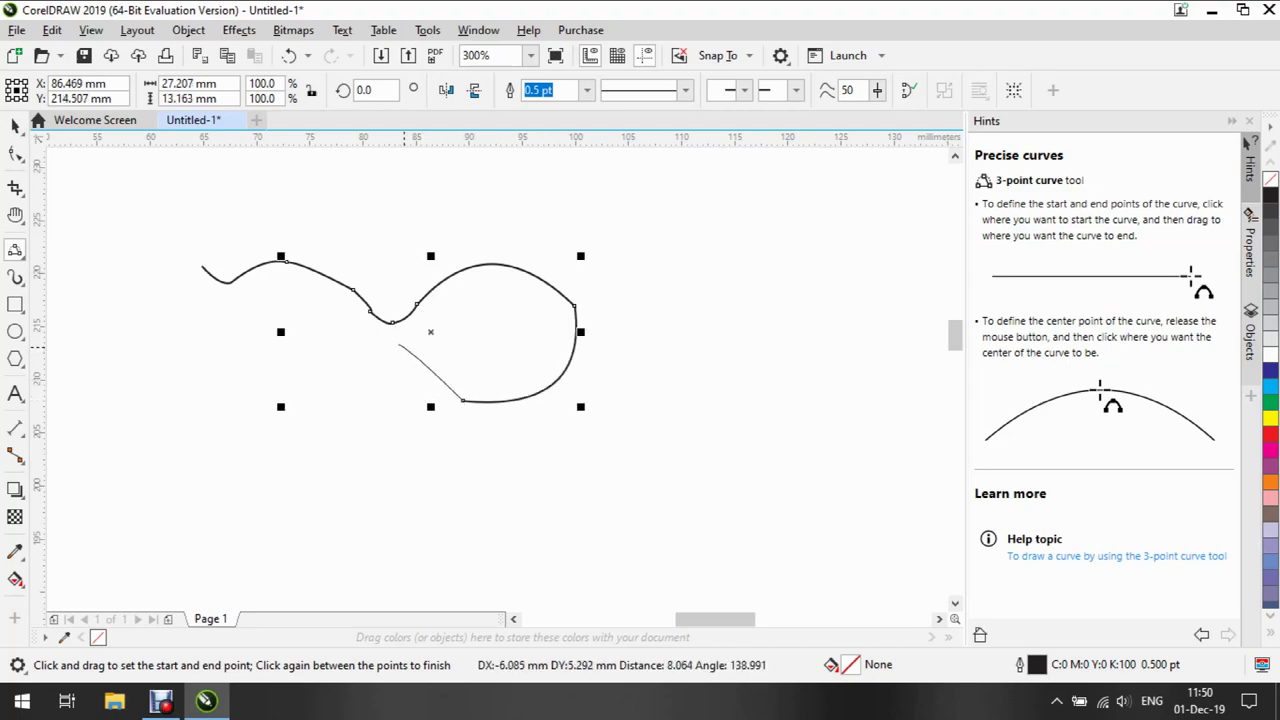
click(412, 378)
Complete the glasses outline with 3-point curves under the bridge and around the left frame to its outer tip, about 36 mm wide overall
drag(397, 343, 198, 325)
click(378, 346)
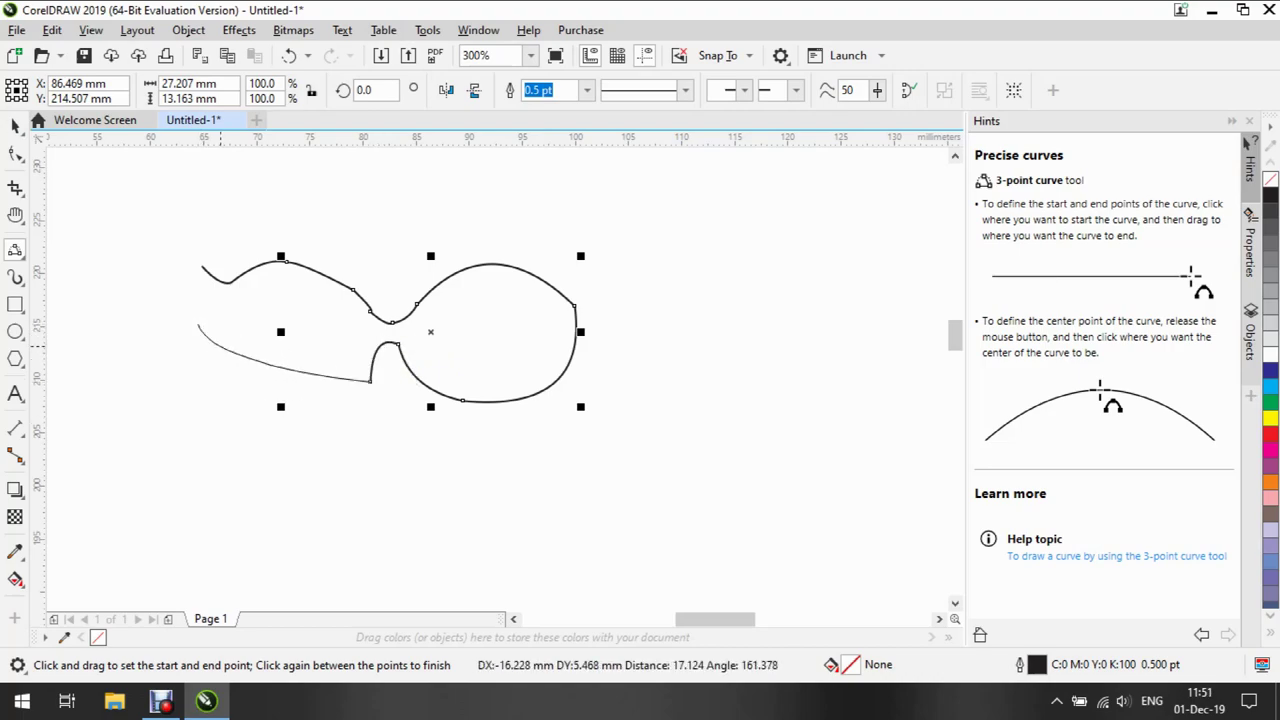
click(296, 406)
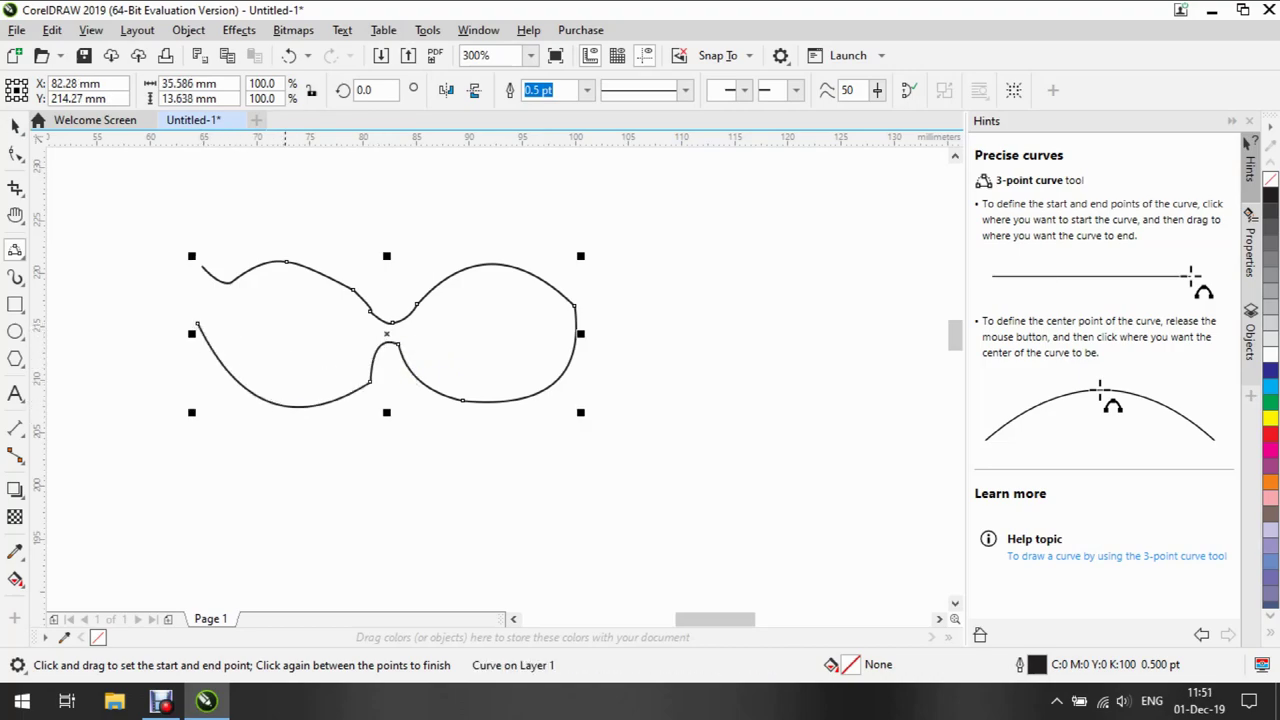
drag(181, 271, 200, 268)
click(189, 295)
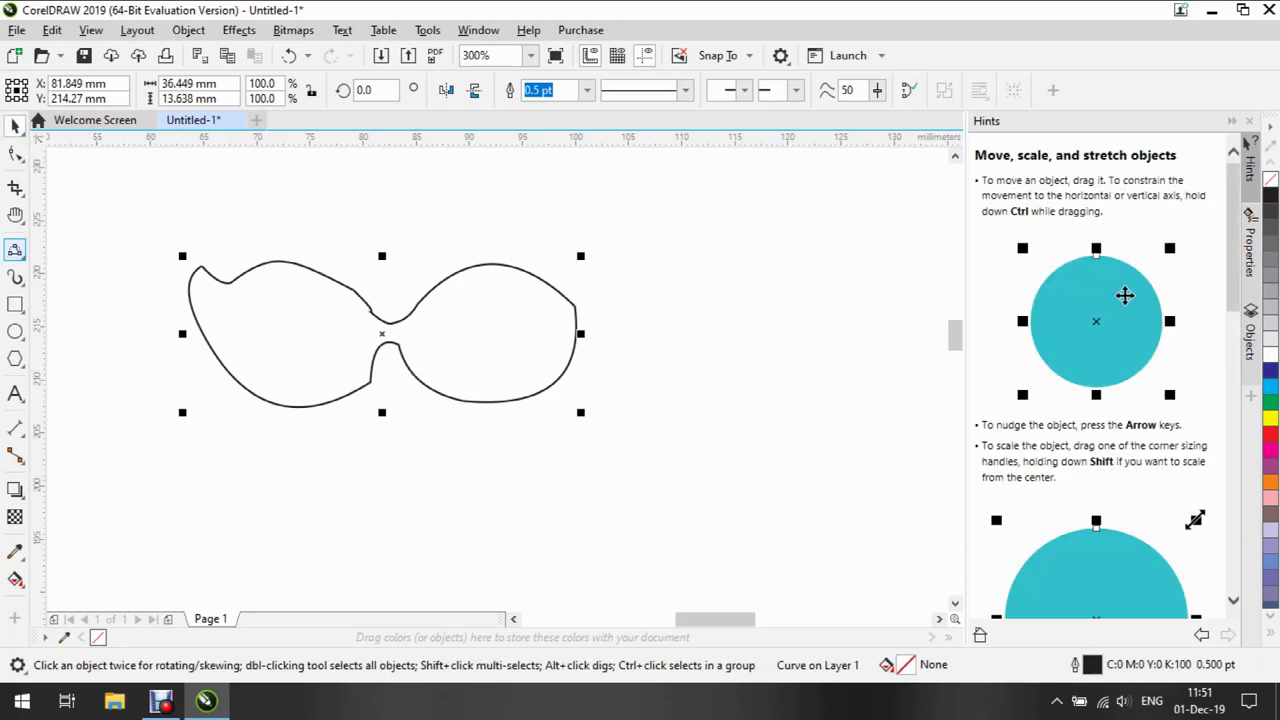
Delete surplus nodes around the bridge and right frame with the Shape tool, and undo the last node deletion
key(F10)
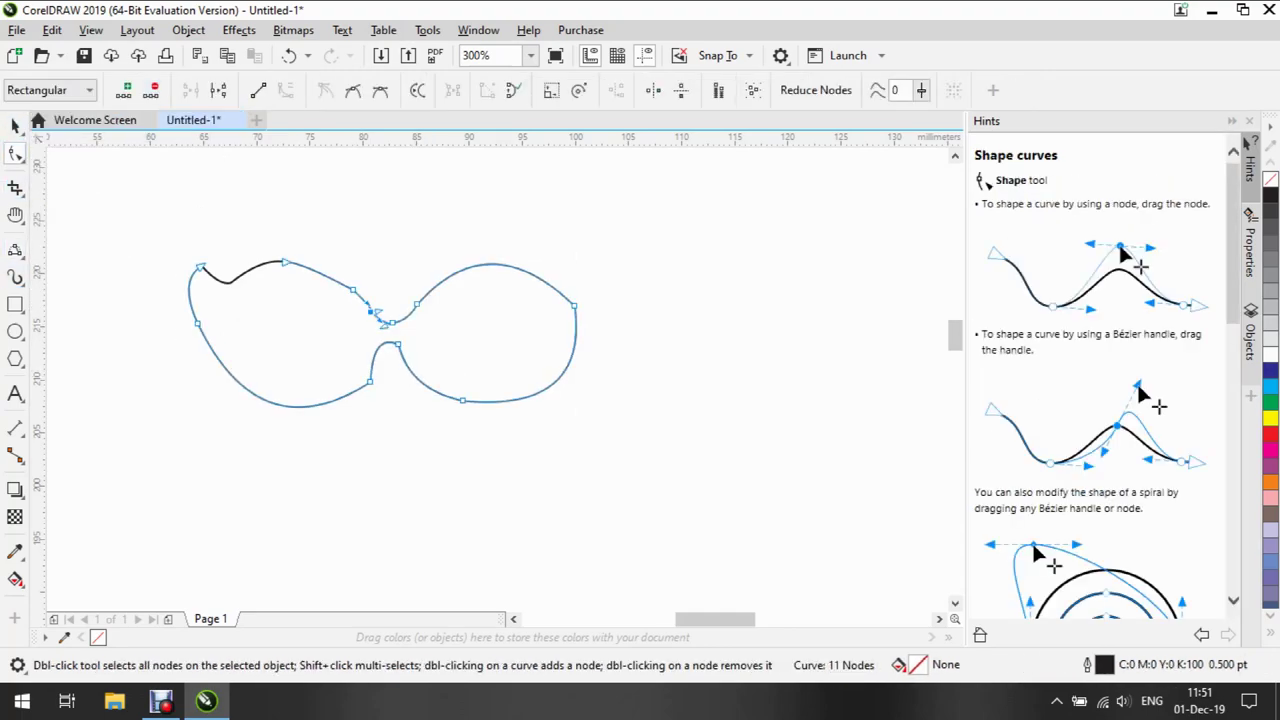
click(370, 381)
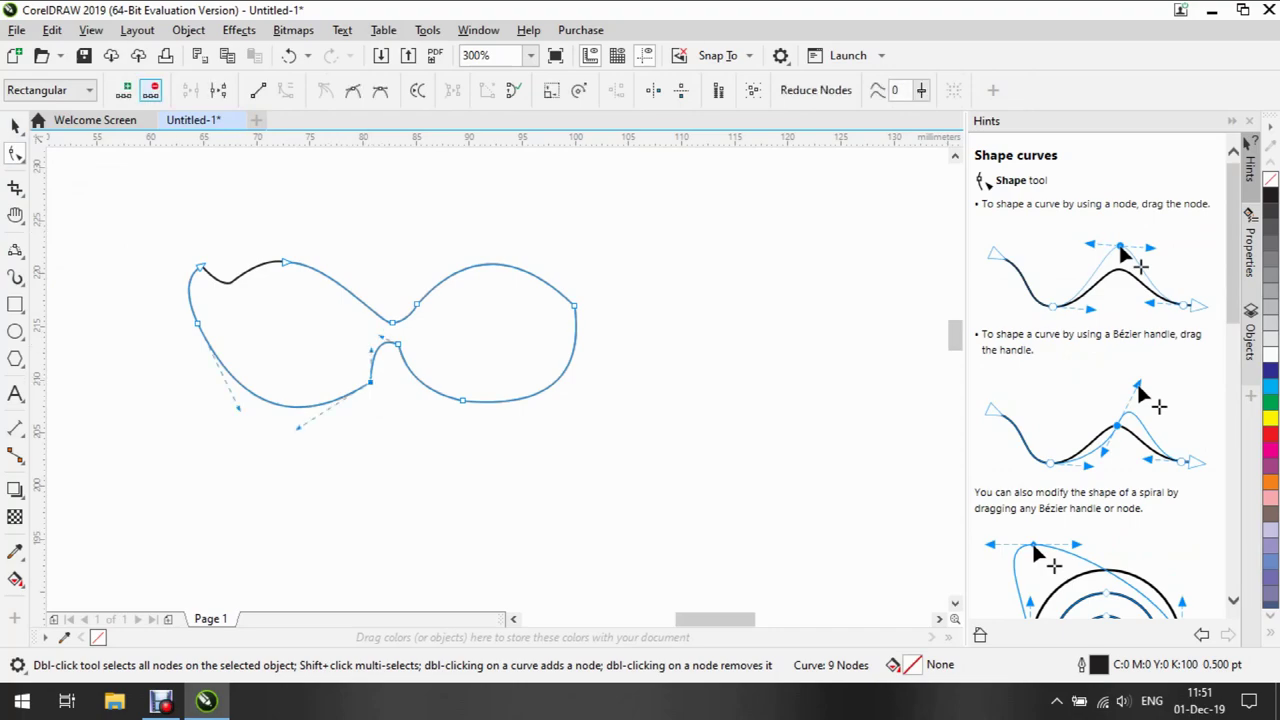
key(Delete)
key(Delete)
click(575, 305)
key(Delete)
click(462, 400)
key(Delete)
click(397, 345)
key(Delete)
click(52, 30)
click(90, 51)
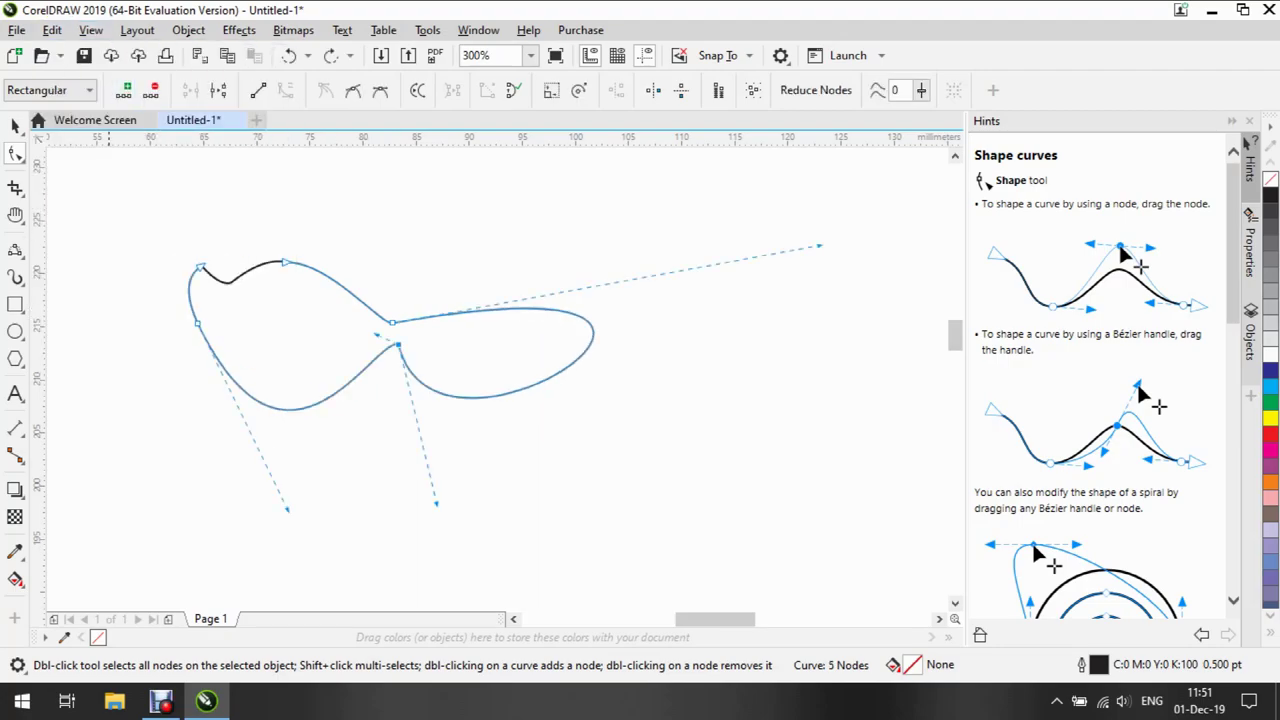
Erase the right frame's outline with the Eraser tool, leaving only the left half of the glasses
key(space)
click(15, 187)
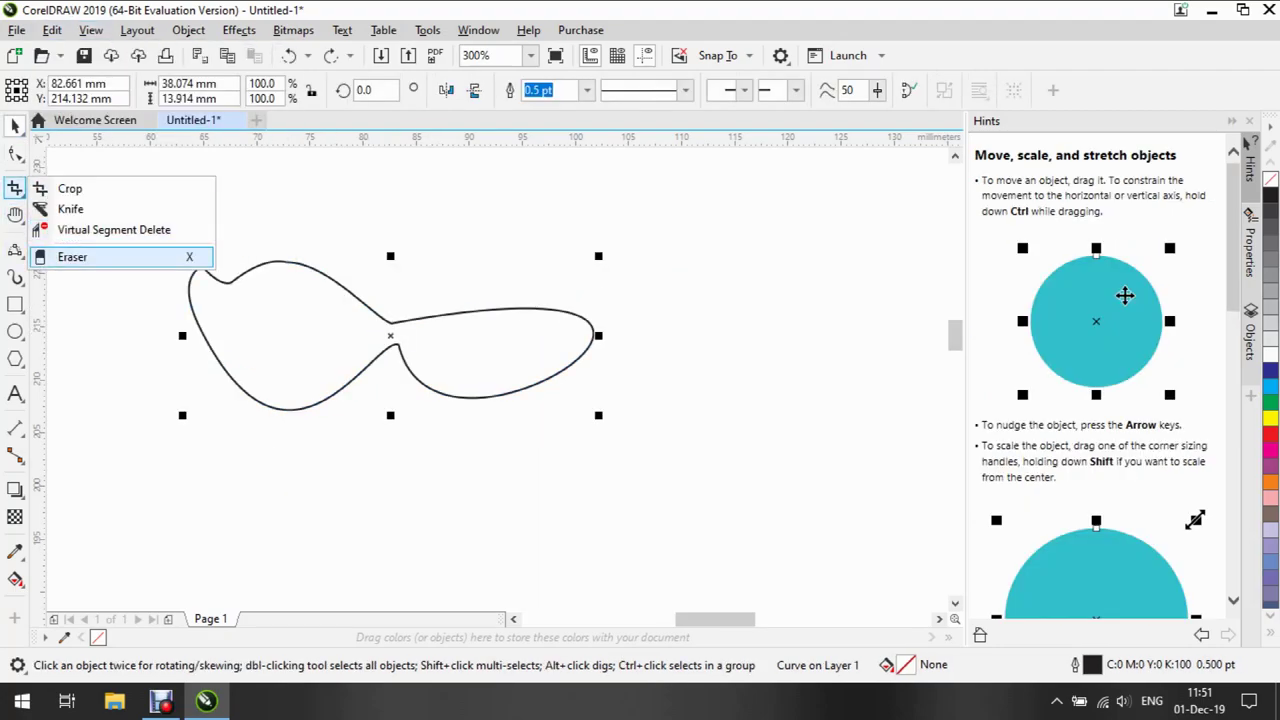
click(66, 257)
drag(449, 251, 559, 338)
click(15, 124)
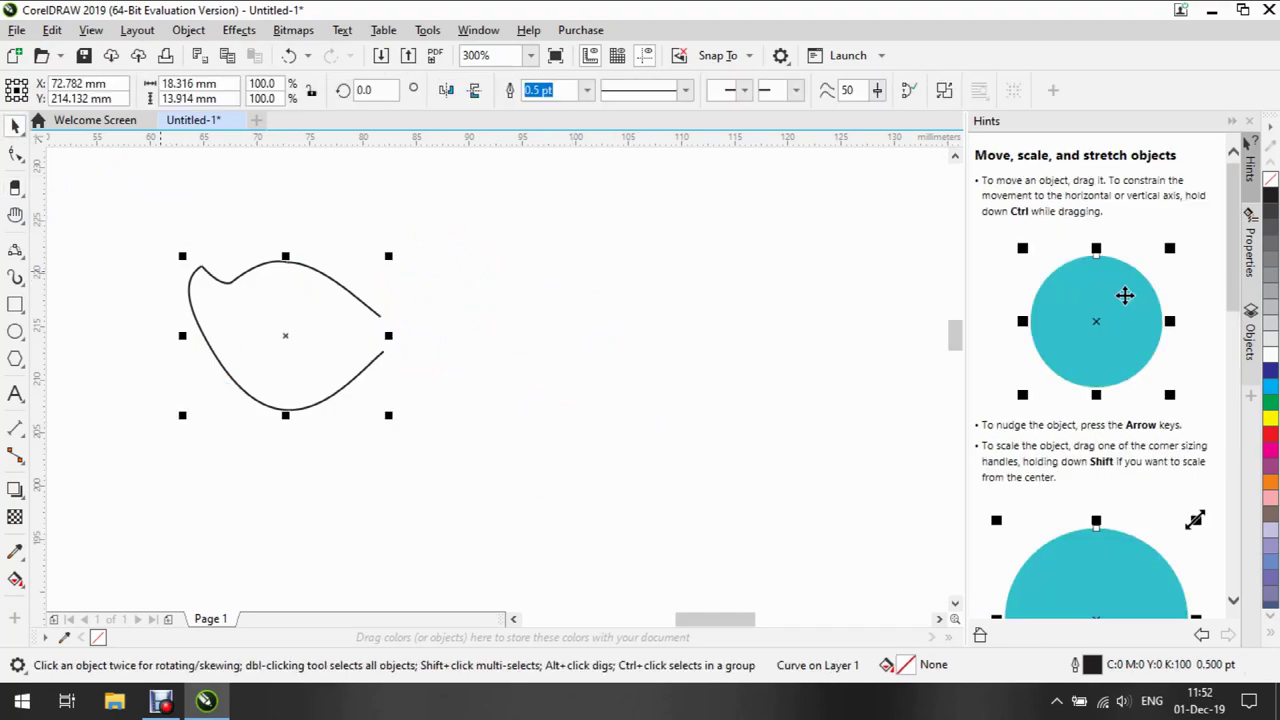
Place a mirrored copy of the left half's outline opposite it and stretch the copy to about 19.9 mm wide
click(600, 371)
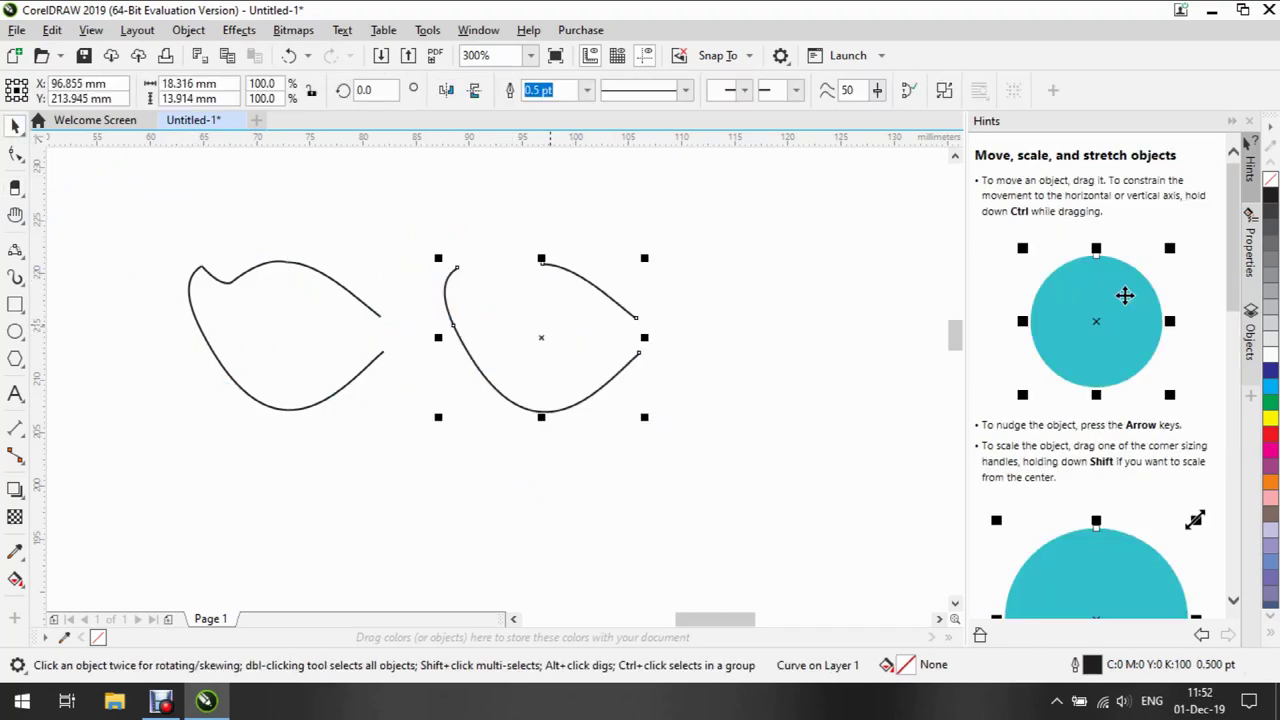
drag(438, 337, 607, 294)
drag(226, 296, 226, 296)
click(200, 330)
key(Escape)
Draw two short 3-point curves at the inner ends of the left half, forming the bridge's upper dip and lower arch
click(15, 249)
mouse_move(380, 317)
mouse_down()
mouse_move(400, 318)
mouse_move(386, 346)
mouse_up()
click(390, 320)
click(390, 340)
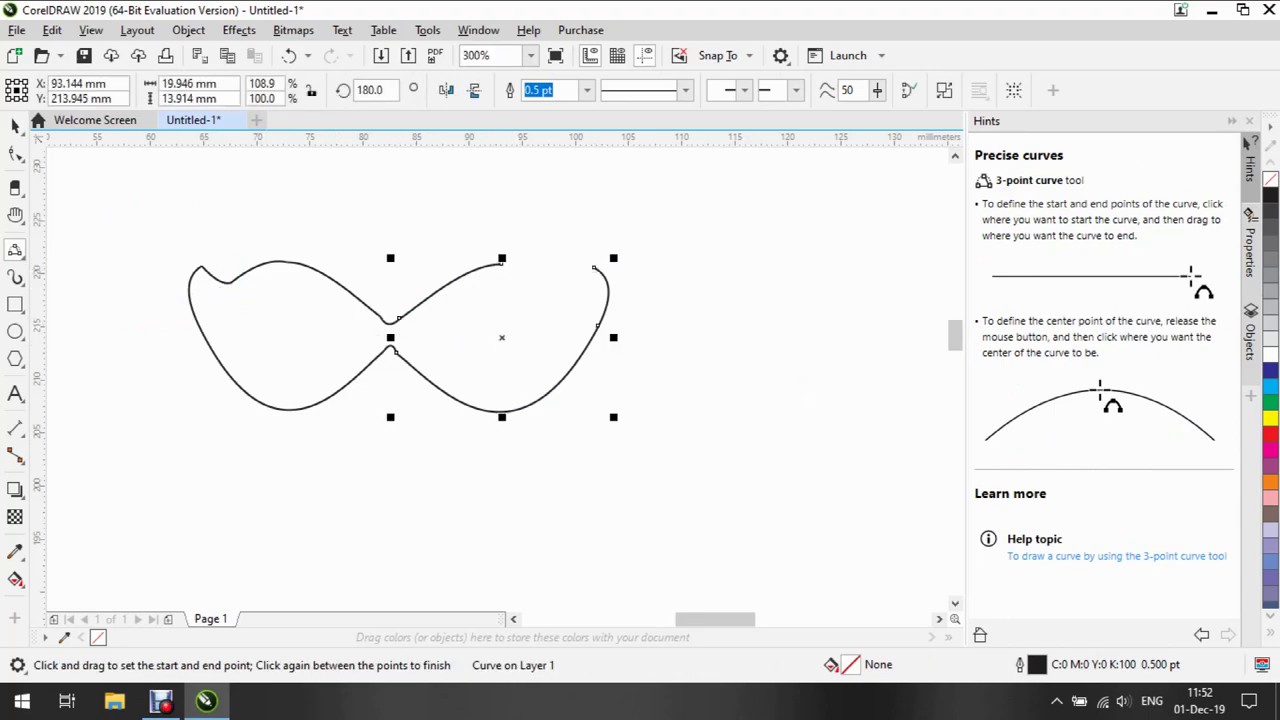
Delete the right-hand copy and place a mirrored copy of the left half, including its brow and bridge curves, opposite the original
key(space)
key(Delete)
click(287, 335)
drag(287, 335, 572, 337)
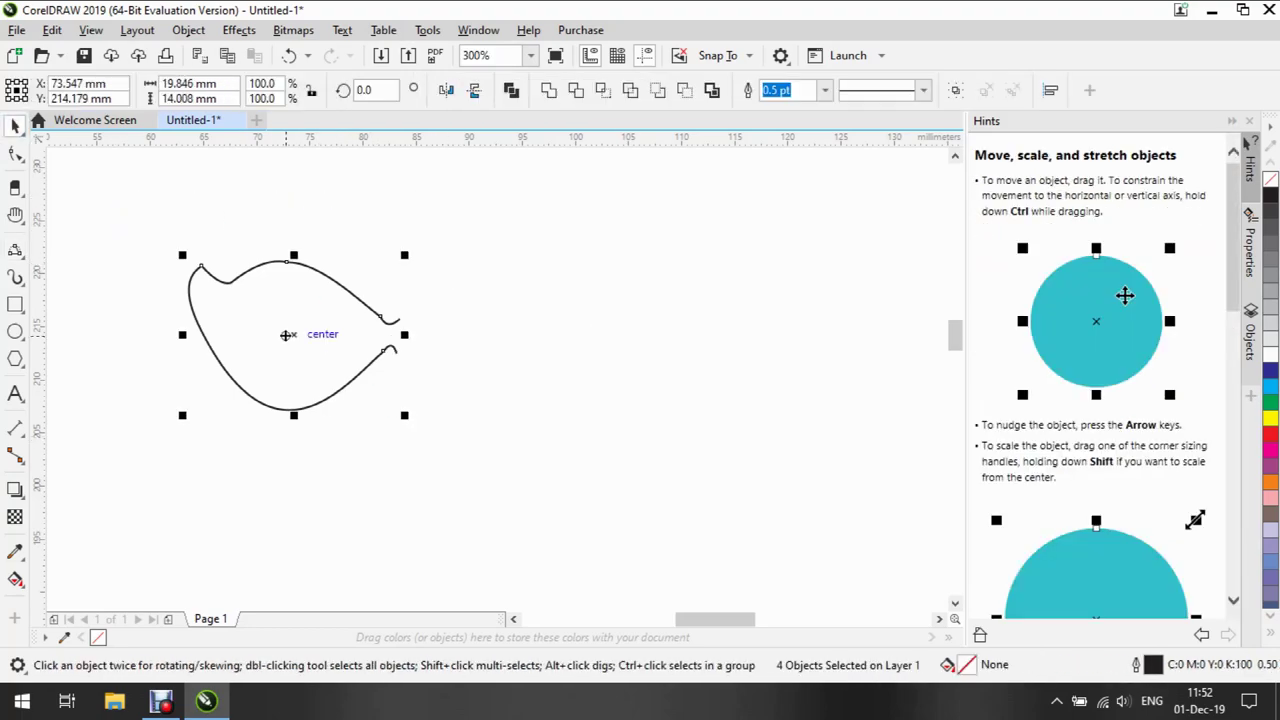
click(616, 371)
drag(466, 333, 904, 334)
drag(795, 335, 504, 335)
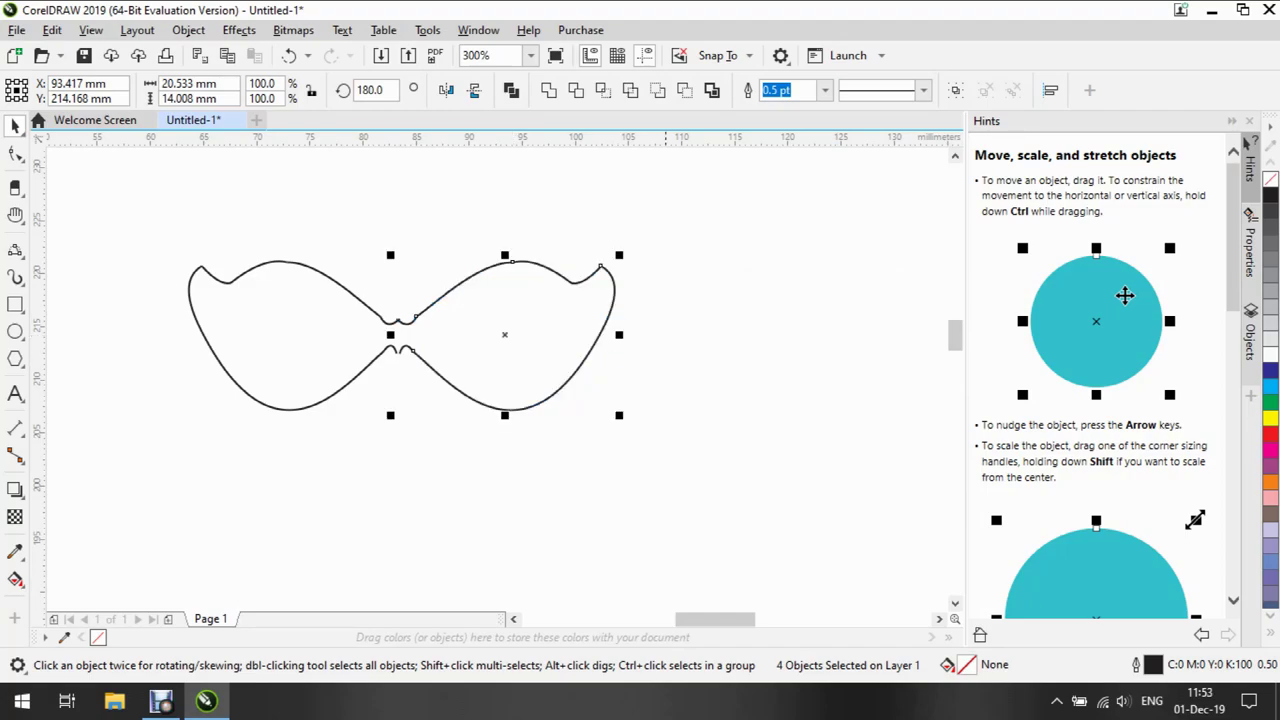
Select the whole mirrored right half and shift it about 0.4 mm away from the left half
drag(374, 183, 640, 430)
drag(505, 335, 508, 338)
drag(394, 209, 645, 455)
mouse_move(617, 330)
mouse_down()
mouse_move(633, 330)
mouse_move(618, 328)
mouse_up()
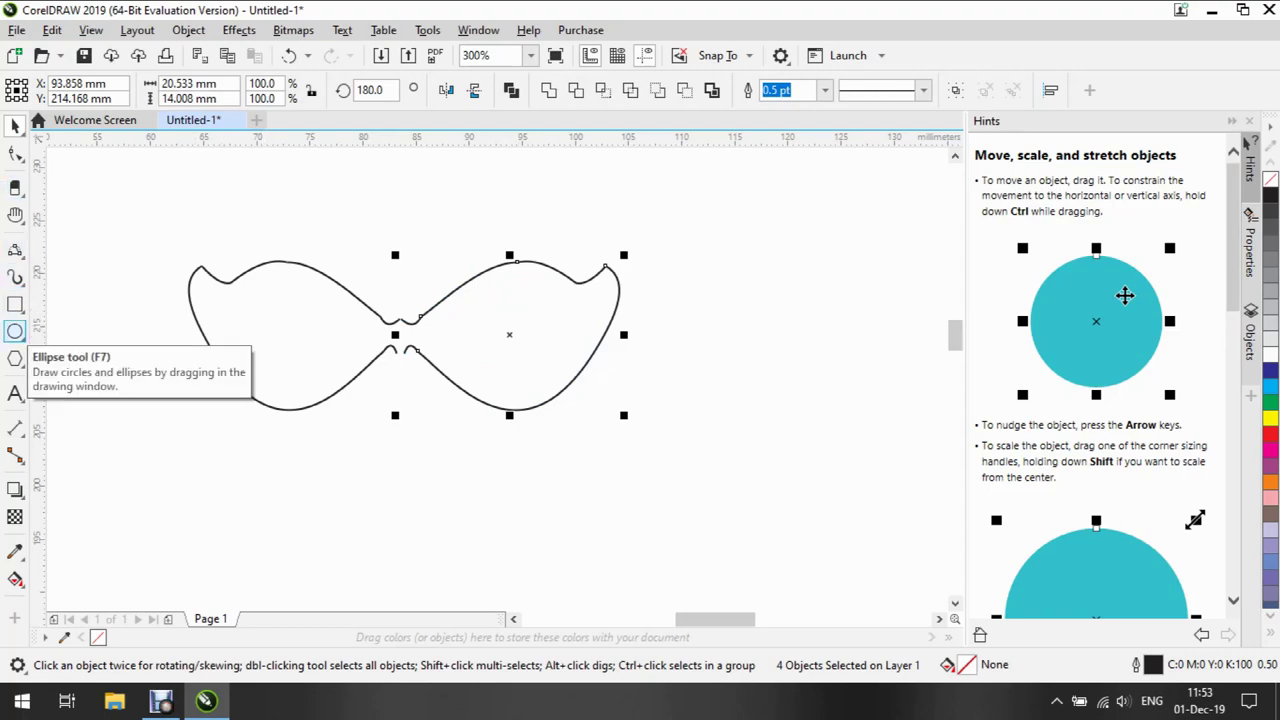
Draw a closed left lens inside the frame with 3-point curves, about 12.5 mm wide and 9.7 mm high
click(15, 249)
mouse_move(245, 289)
mouse_down()
mouse_move(309, 295)
mouse_move(360, 327)
mouse_up()
click(297, 274)
drag(245, 289, 361, 327)
click(263, 374)
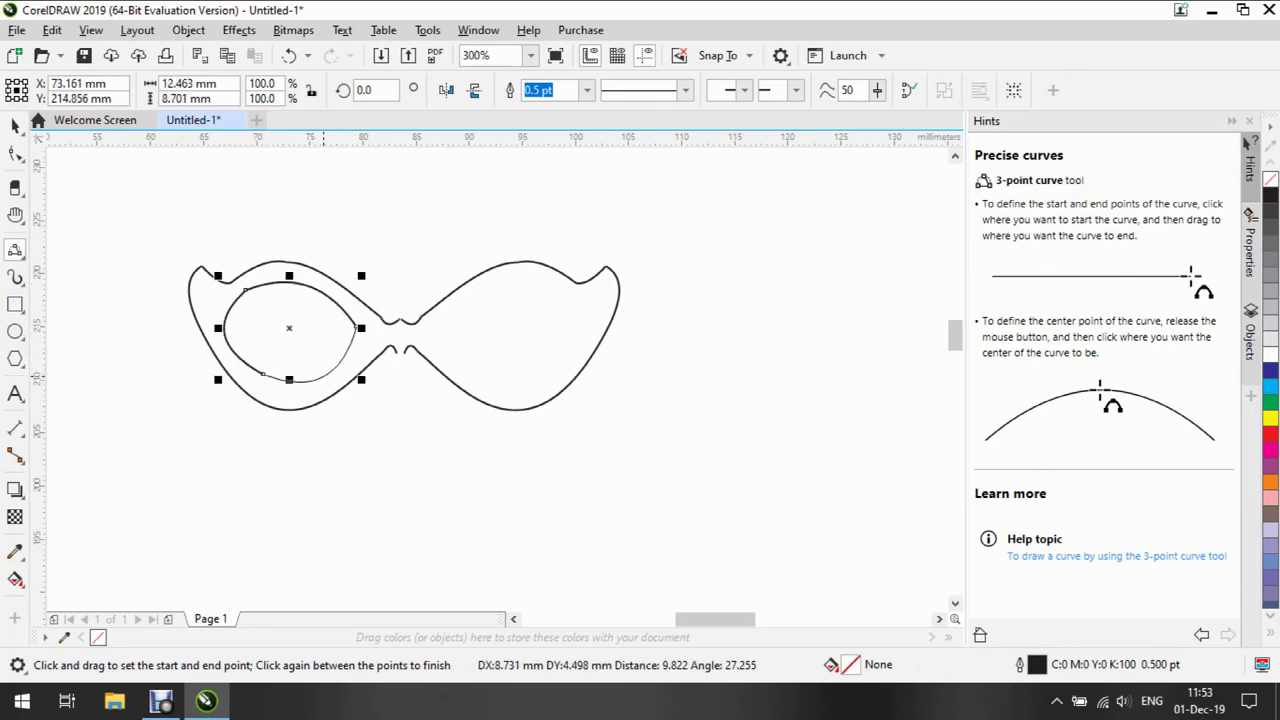
click(300, 334)
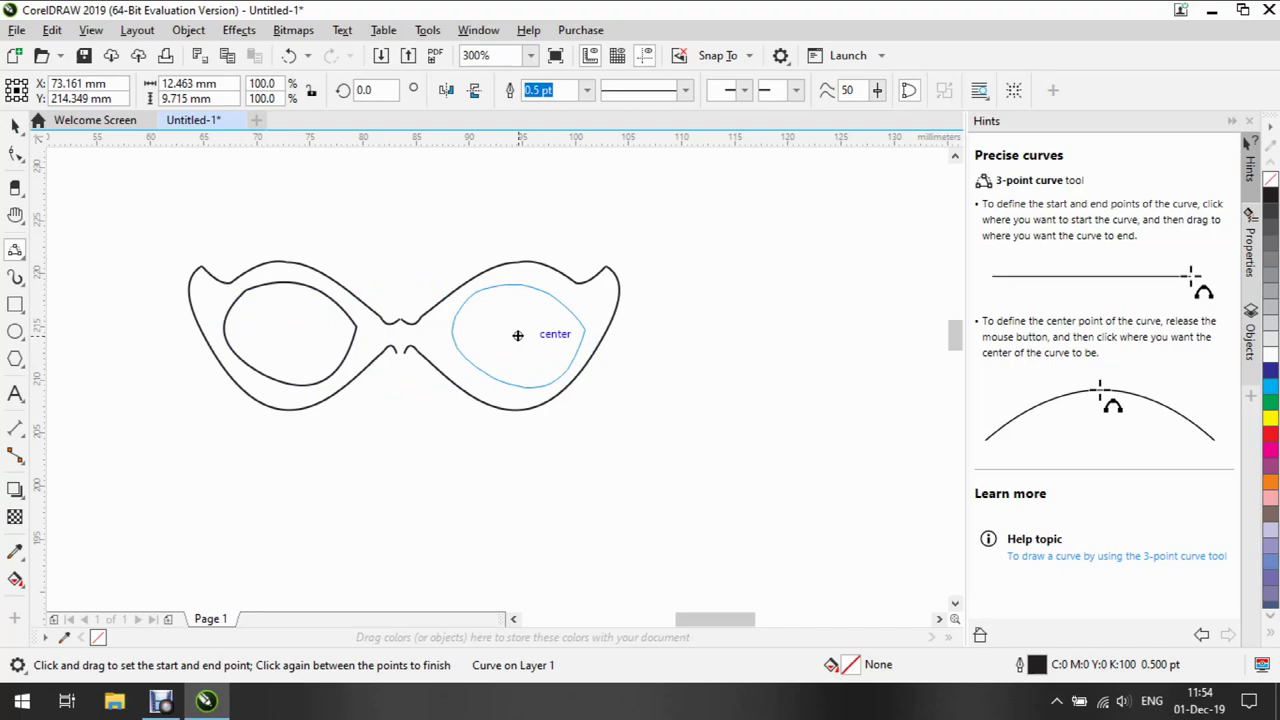
Place a mirrored copy of the lens inside the right frame and stretch it wider to fit
mouse_move(517, 335)
mouse_down()
mouse_move(286, 331)
mouse_move(506, 335)
mouse_up()
drag(420, 334, 432, 334)
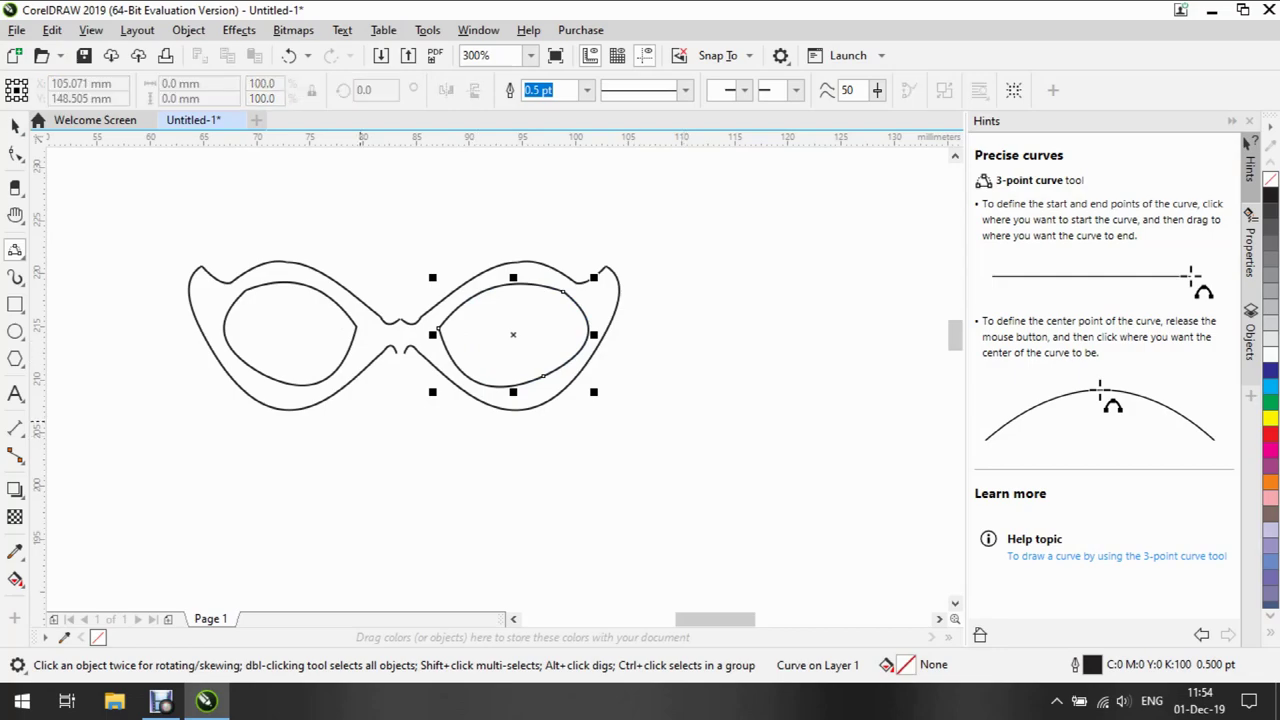
key(Escape)
Move the inner end nodes of the bridge curves with the Shape tool so the left and right curves meet at the centre
click(405, 322)
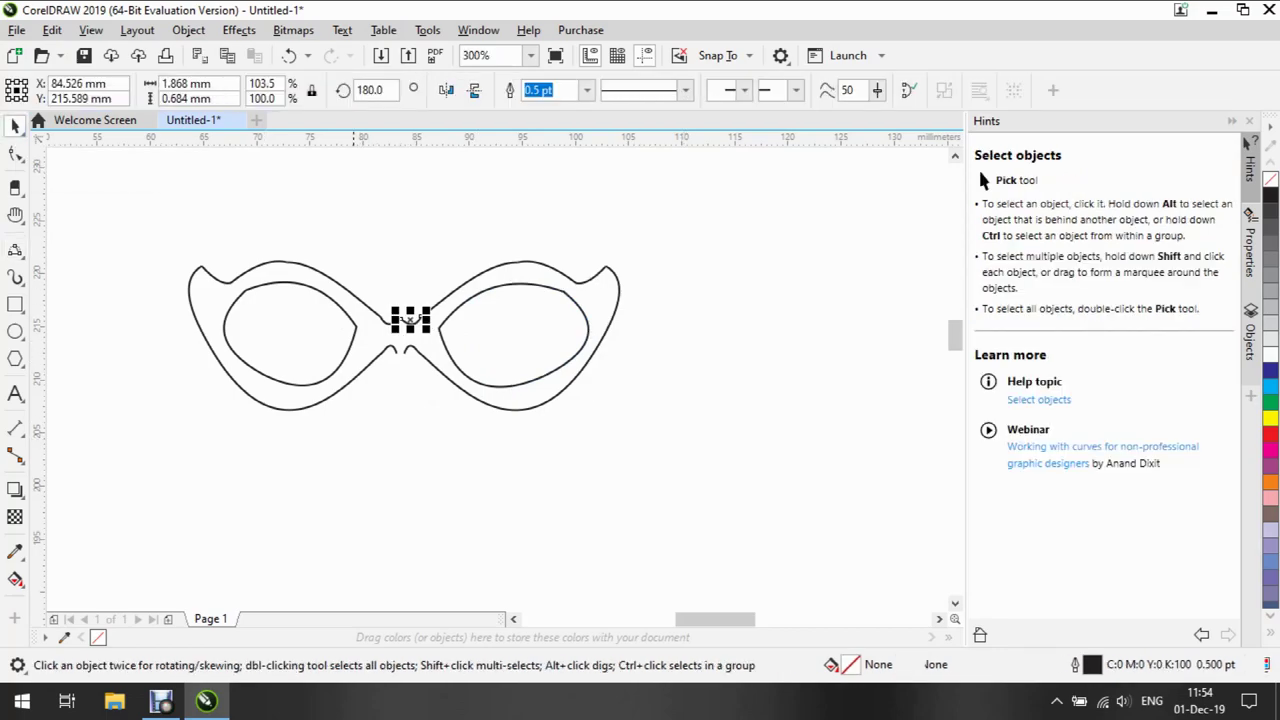
key(F10)
scroll(410, 330, down, 1)
scroll(414, 354, down, 1)
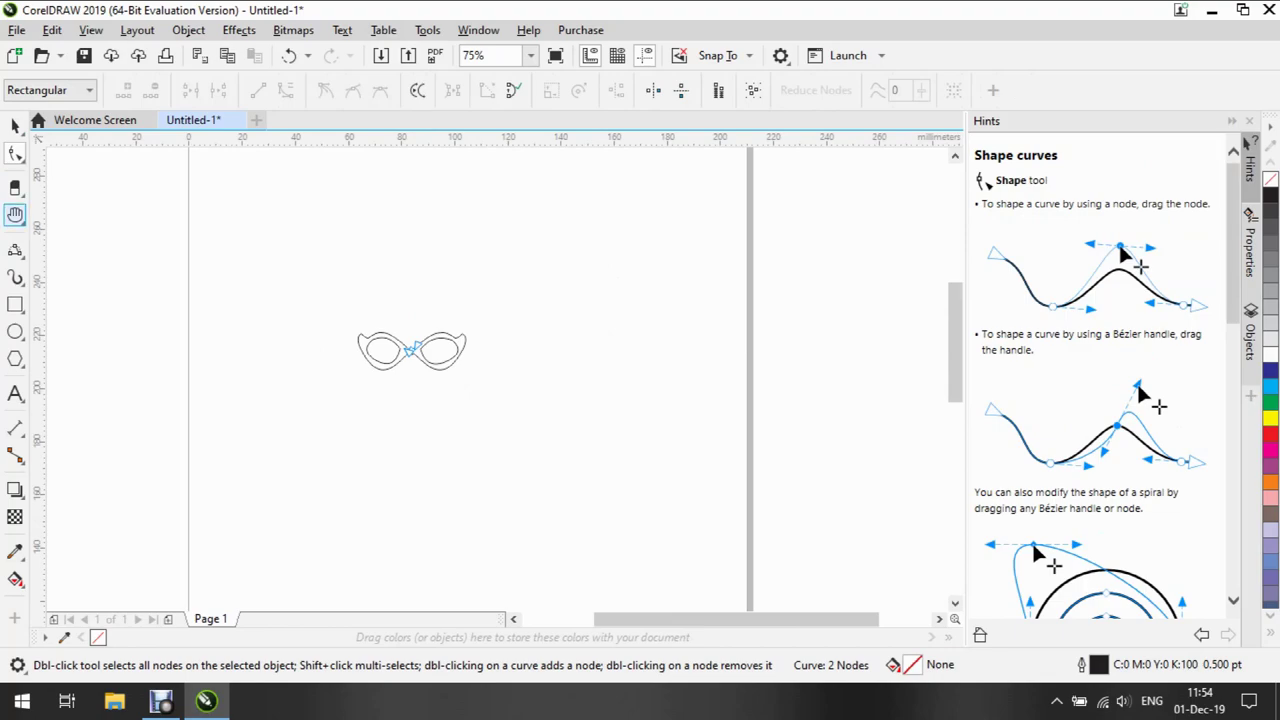
click(15, 215)
click(70, 214)
scroll(414, 342, up, 4)
key(space)
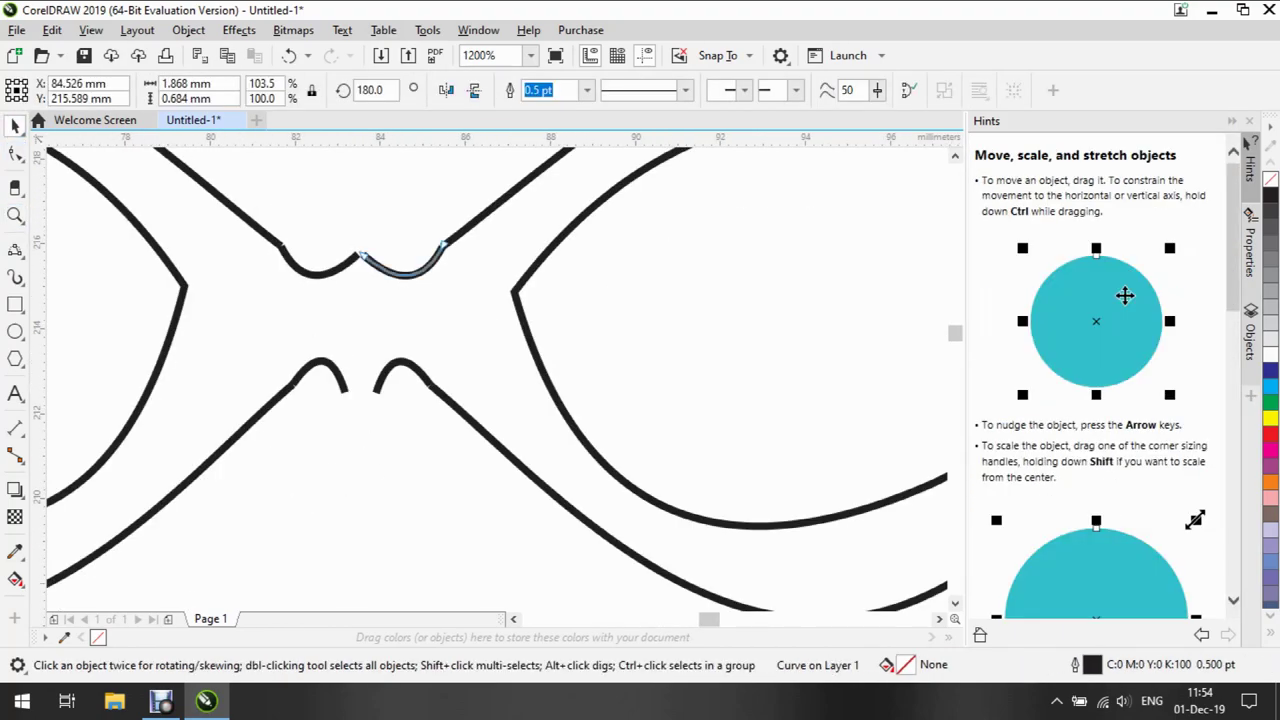
key(F10)
click(400, 363)
drag(374, 390, 360, 386)
Align the end nodes of the left and right frame outlines with the outer ends of the bridge curves
click(200, 470)
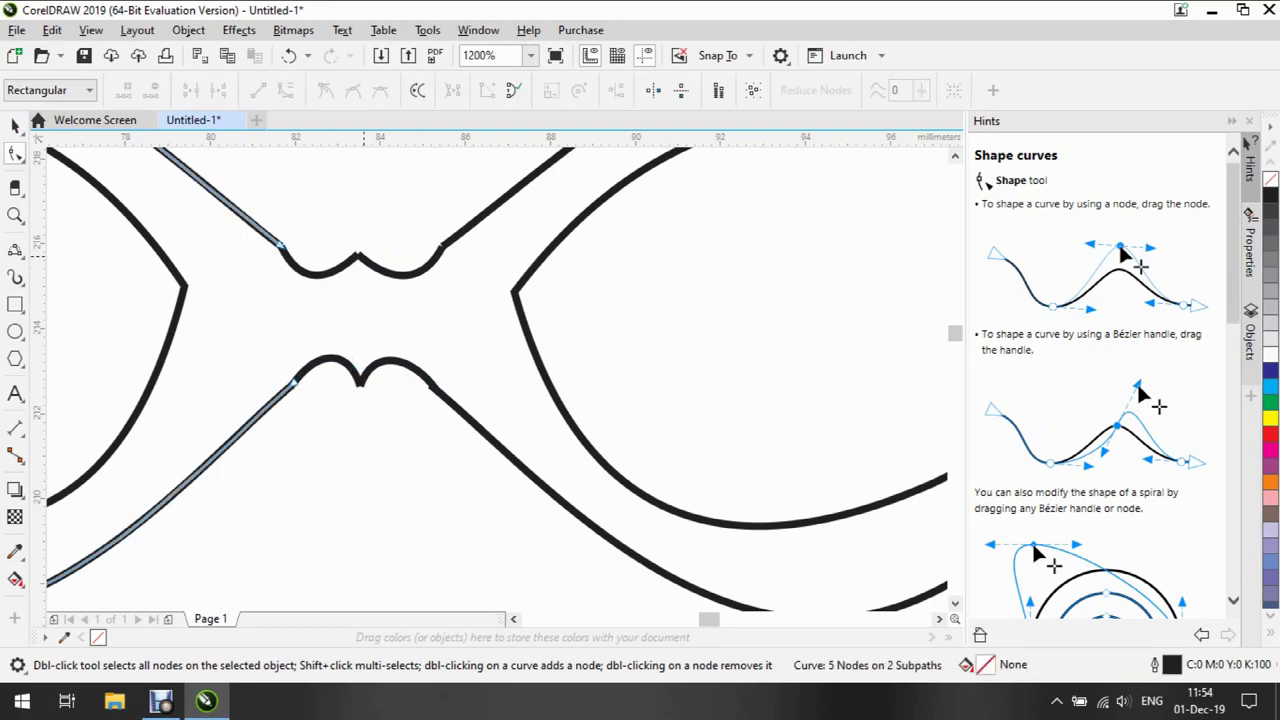
click(366, 262)
click(470, 226)
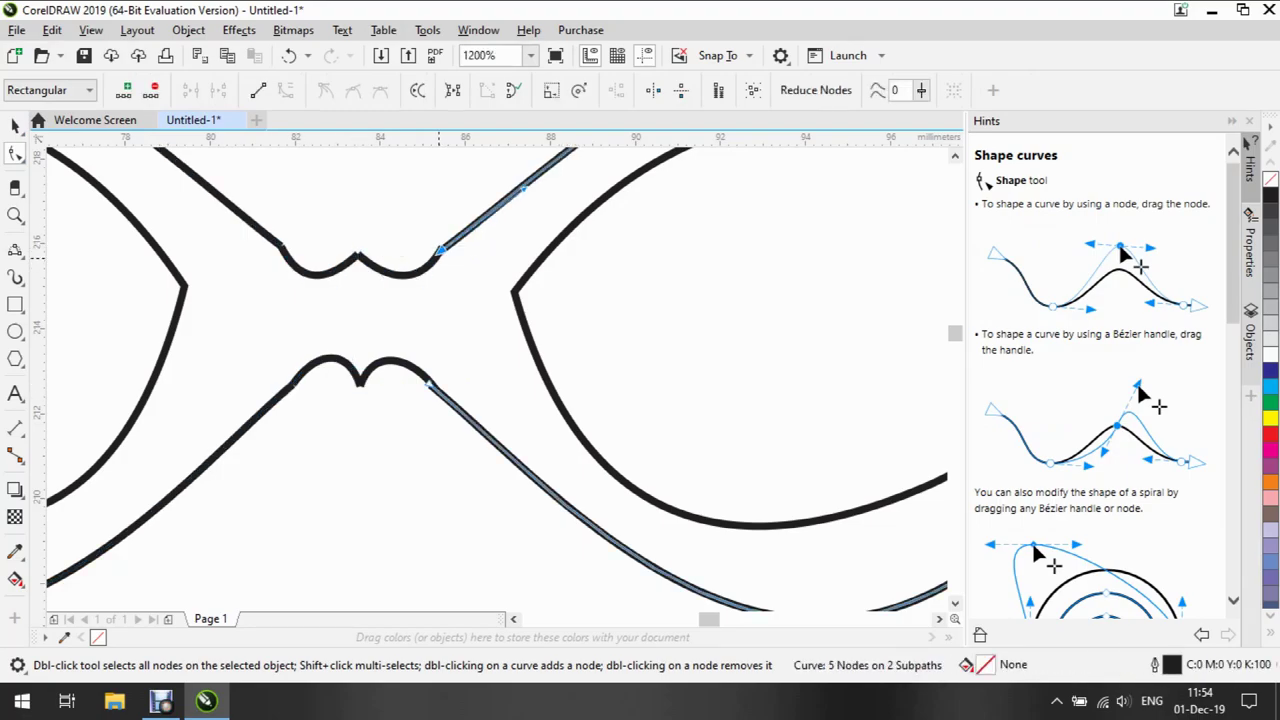
click(430, 260)
scroll(443, 265, up, 4)
key(z)
scroll(490, 380, down, 6)
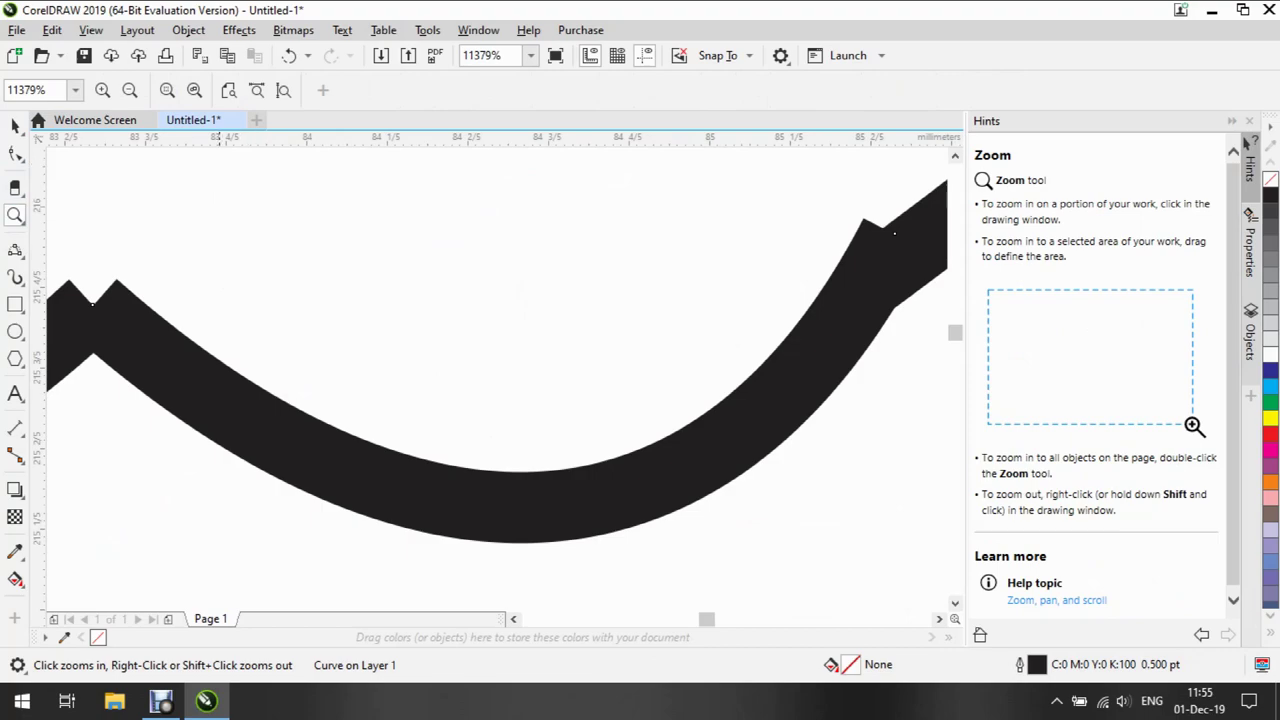
Adjust the node at the crest of the left frame's upper edge so the two adjoining curves meet
key(F10)
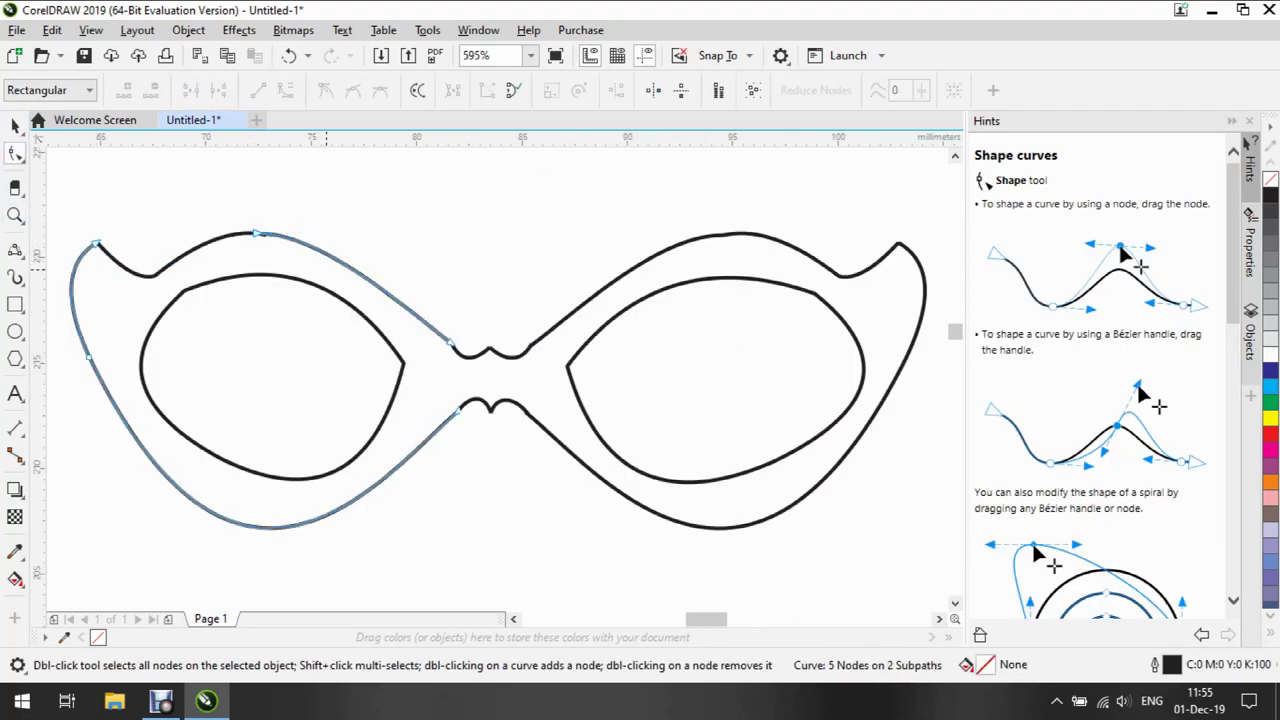
click(262, 234)
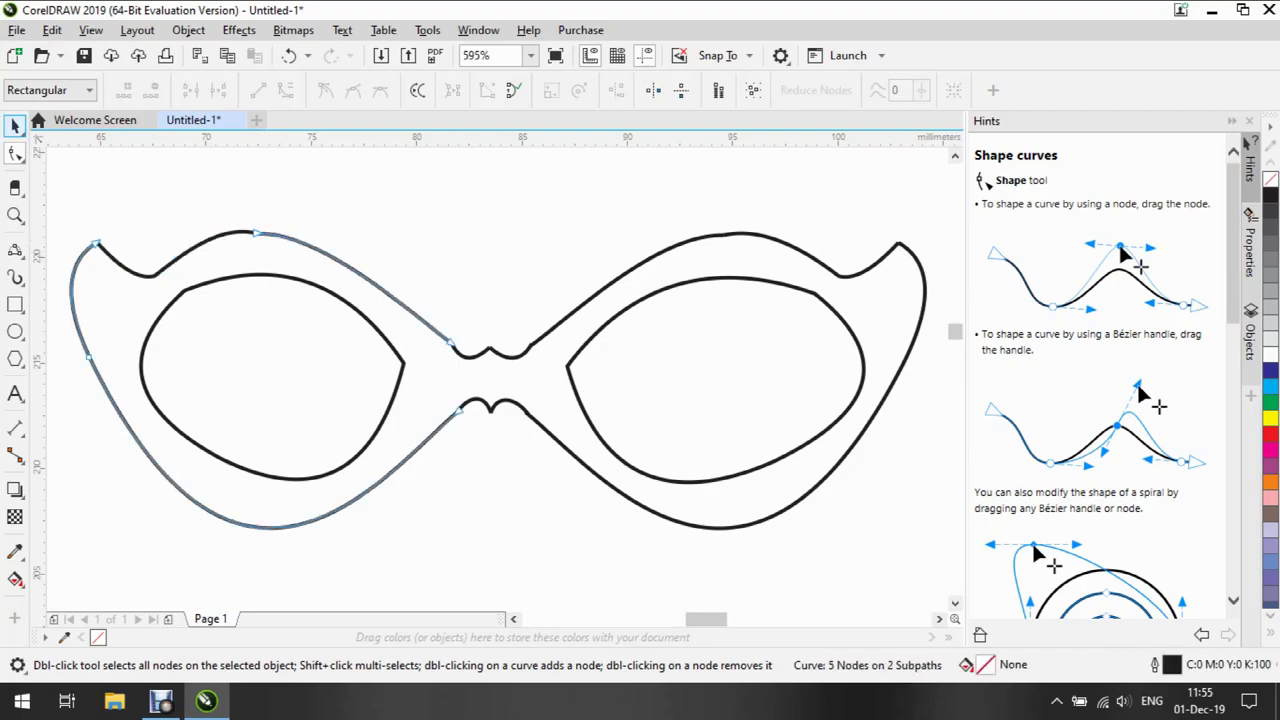
key(space)
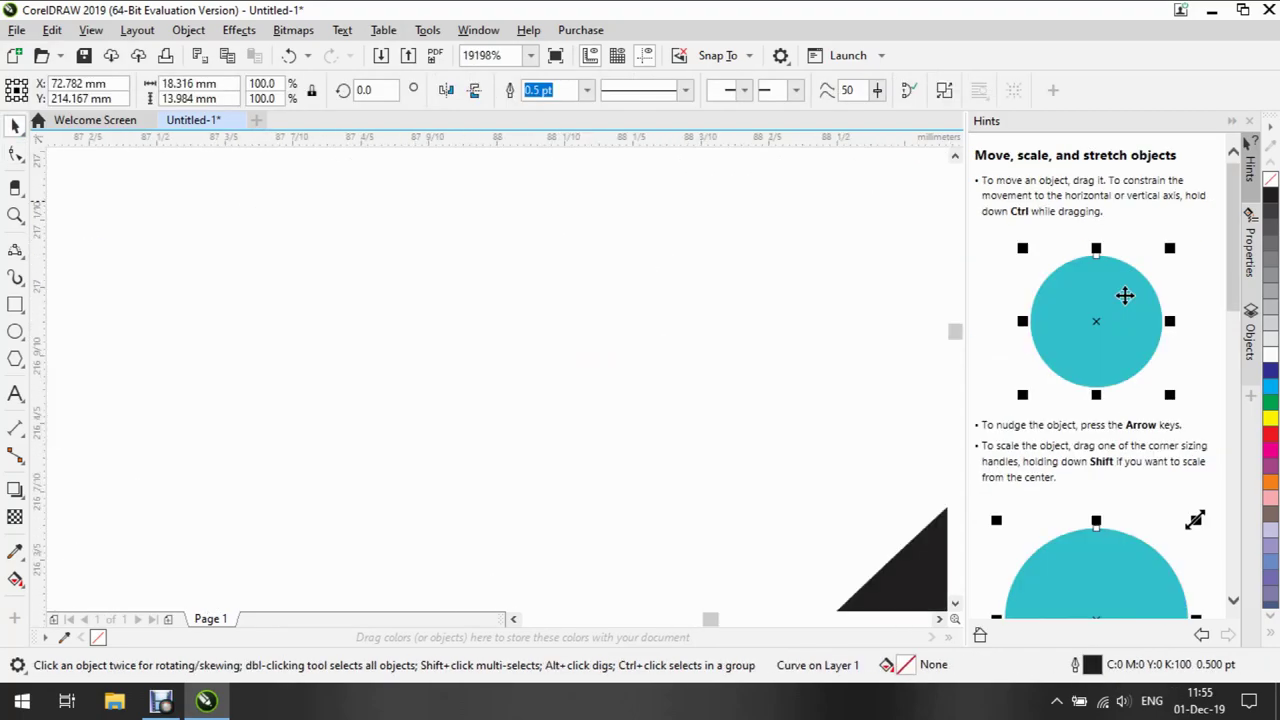
key(z)
key(space)
key(Escape)
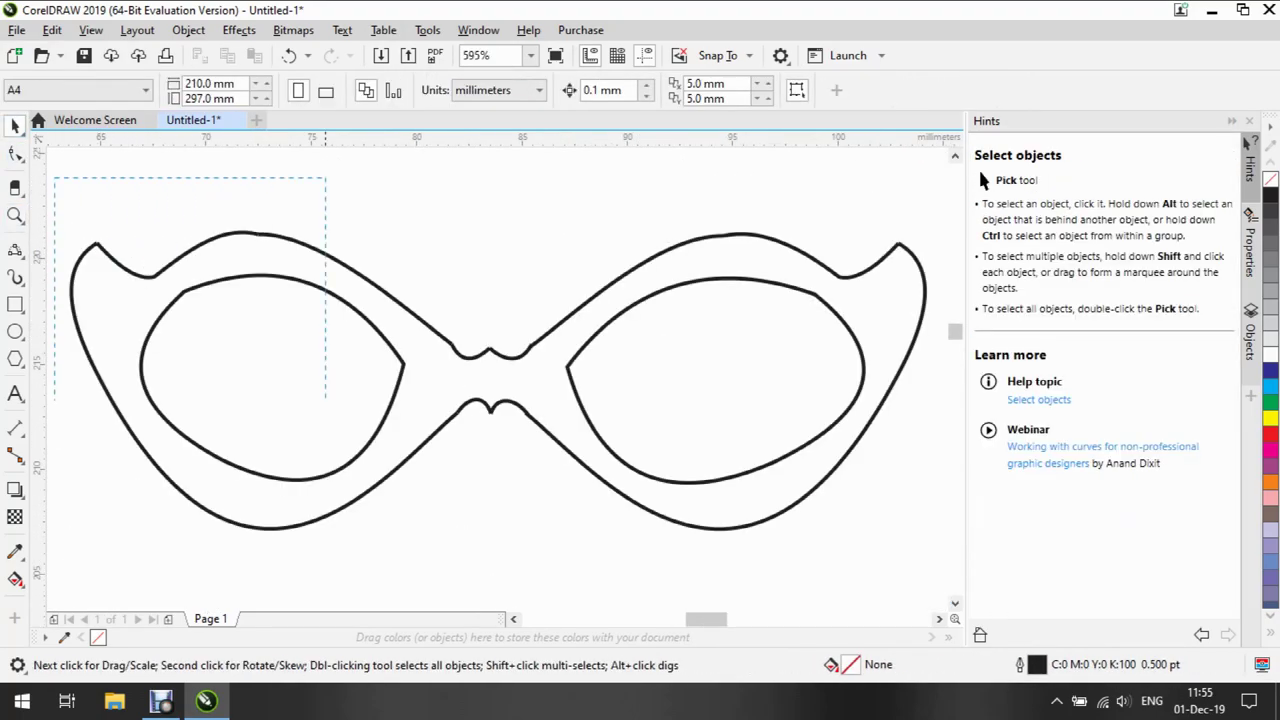
Select all objects and apply a uniform black fill with the Interactive Fill tool
key(ctrl+a)
key(i)
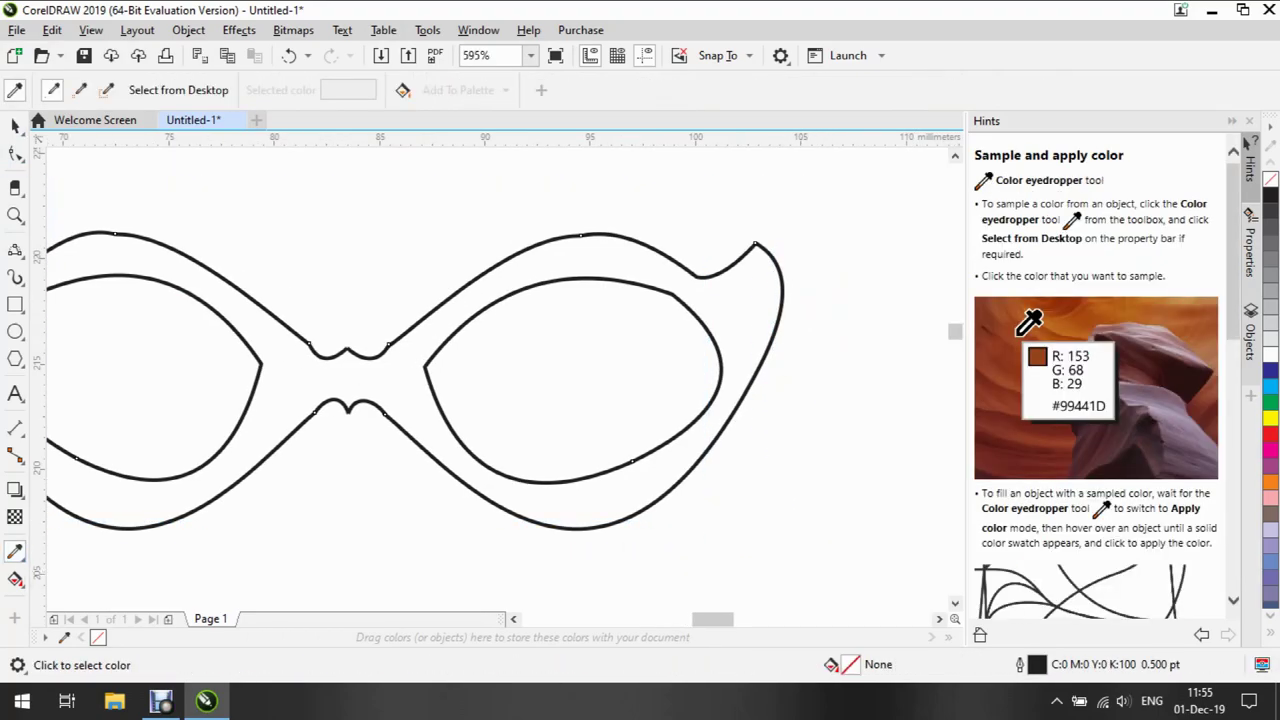
click(15, 578)
click(44, 90)
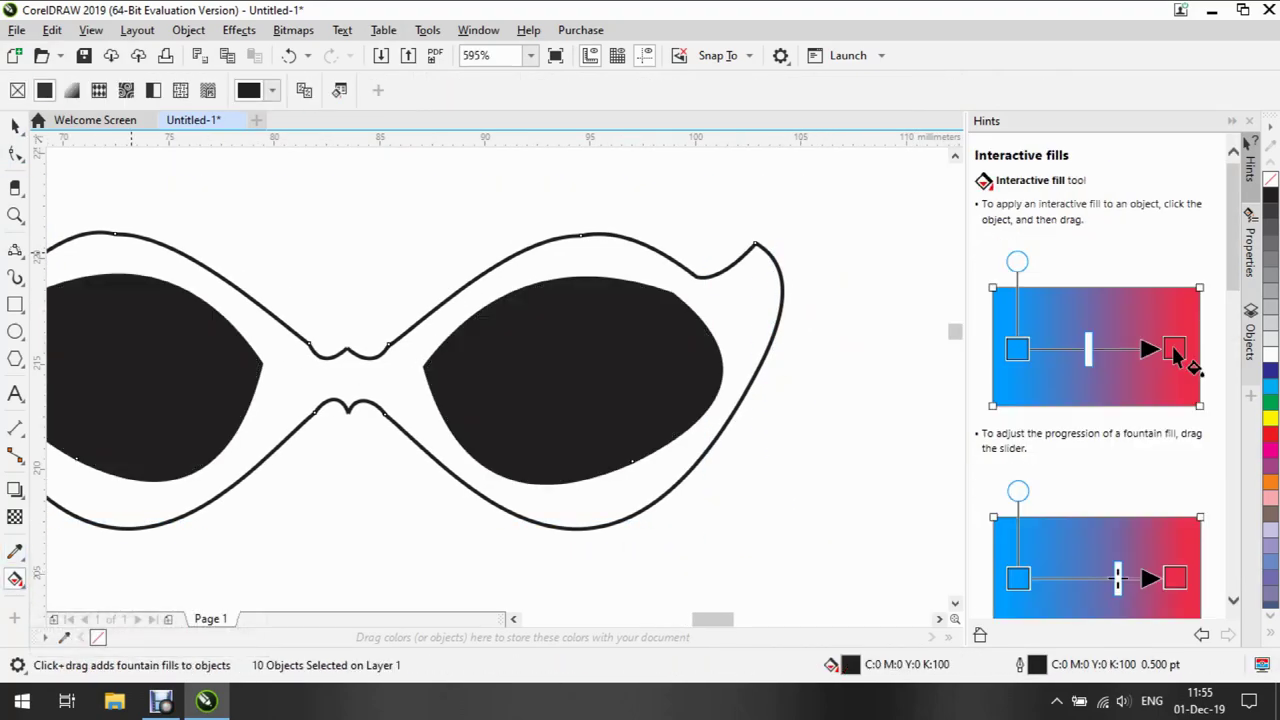
key(Escape)
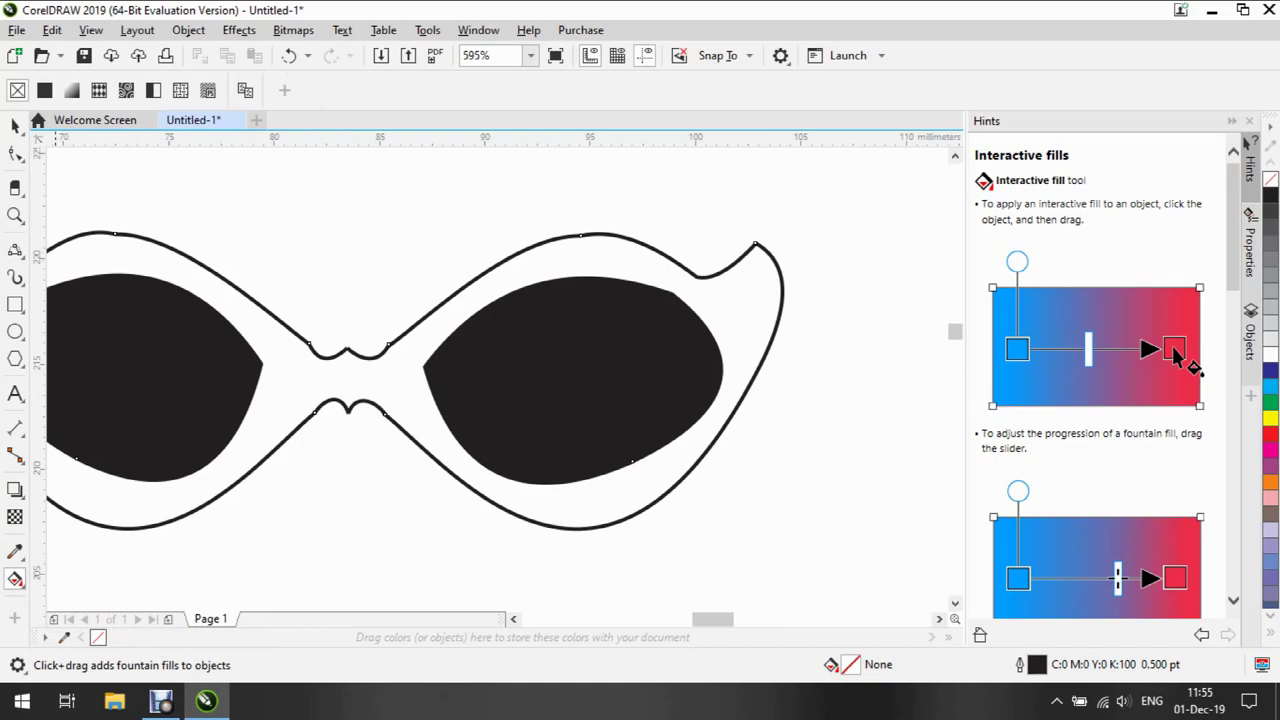
Fill the lenses with red (C:11 M:100 Y:100 K:5) and a 0.5 pt outline using the Smart Fill tool
click(15, 578)
click(80, 597)
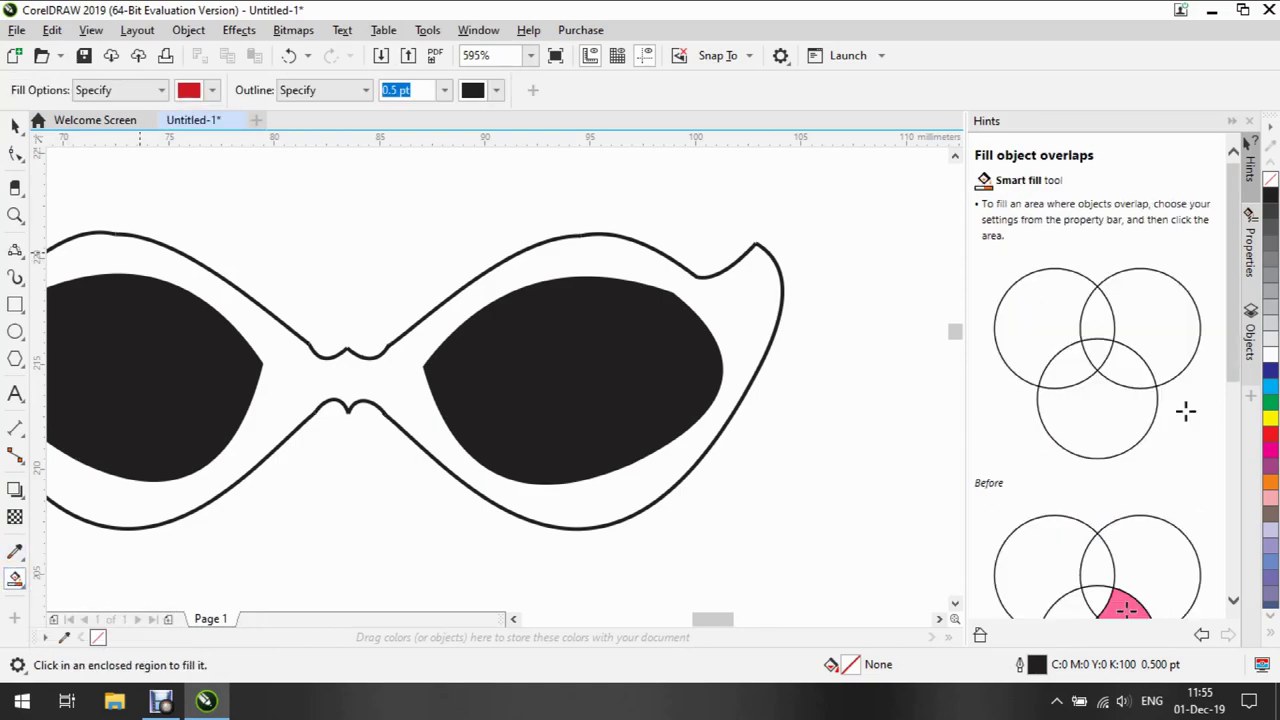
click(573, 380)
Step back through the recent edits in Wireframe view, including the lens fill and bridge changes, and redo them
key(alt+e)
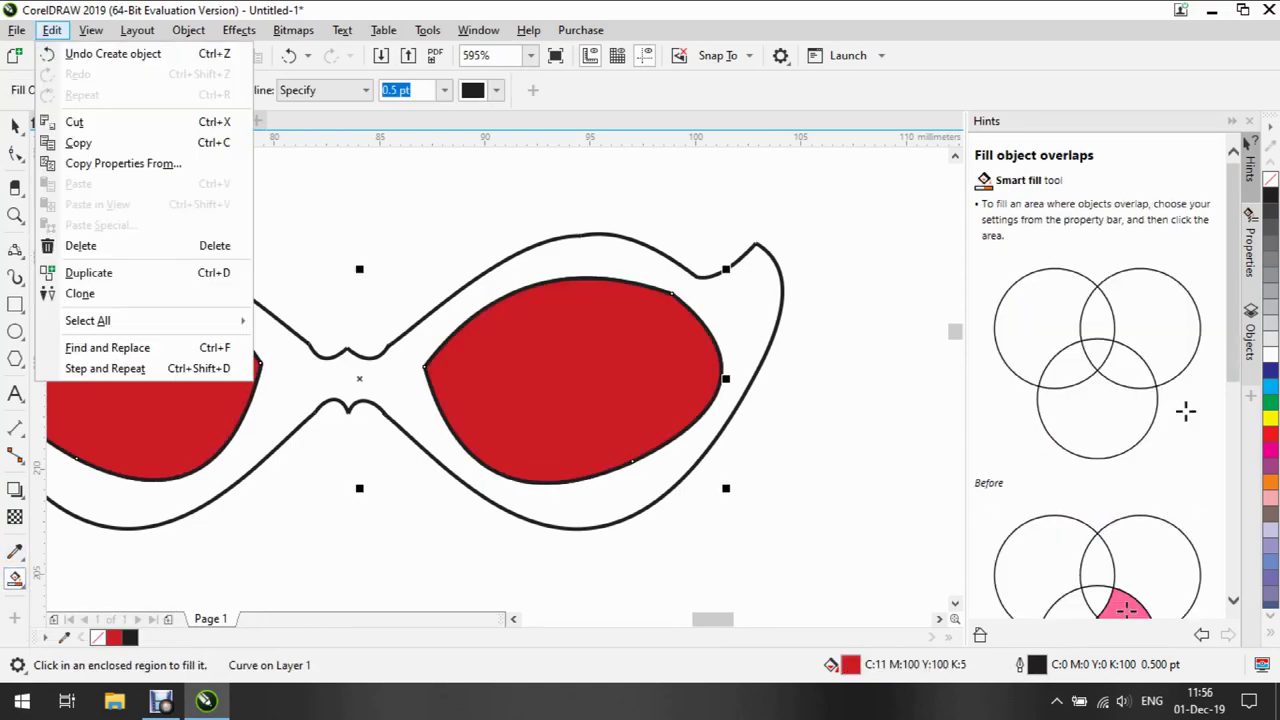
key(ctrl+z)
key(alt+e)
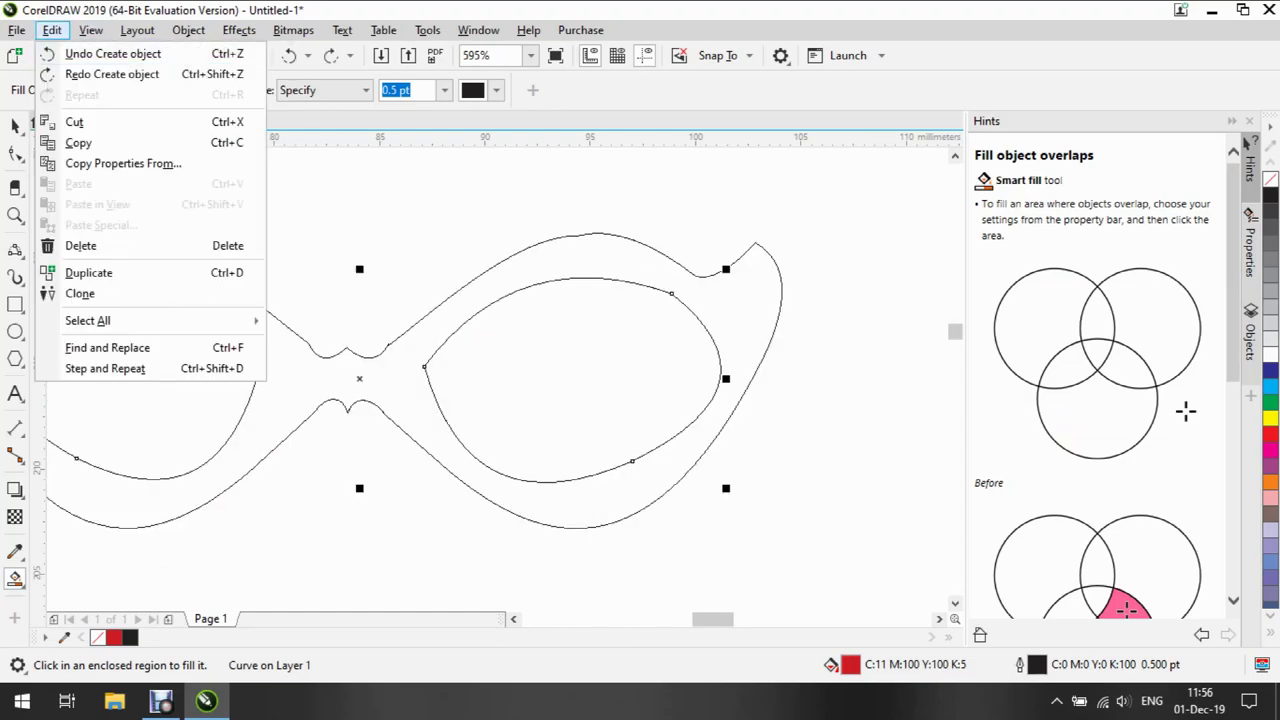
key(Escape)
key(alt+e)
key(ctrl+shift+z)
key(Escape)
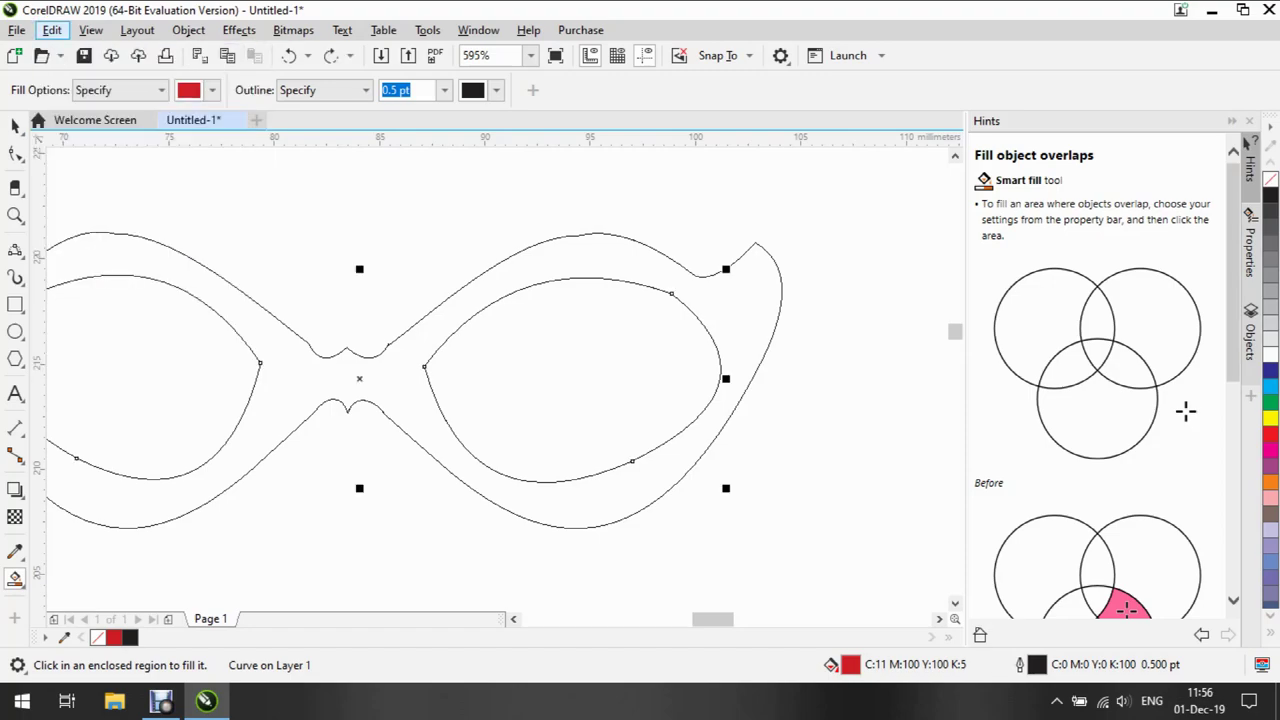
key(ctrl+z)
key(ctrl+z)
key(ctrl+z)
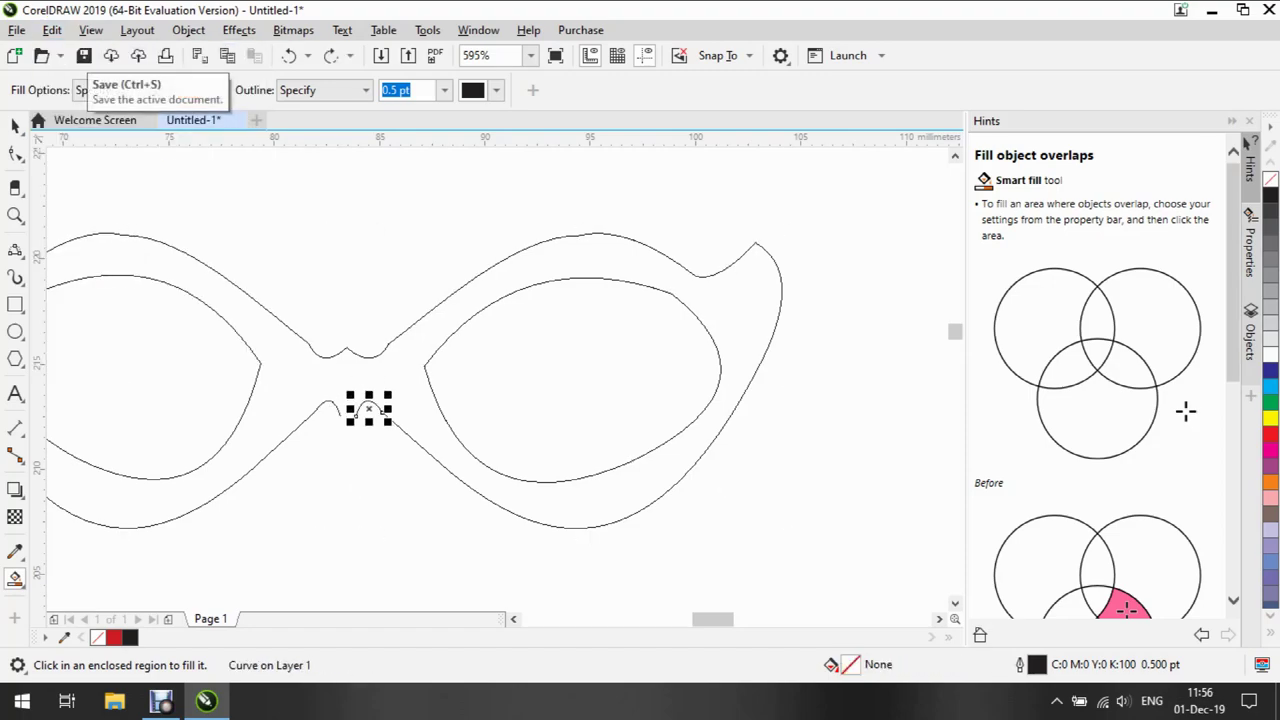
key(alt)
key(e)
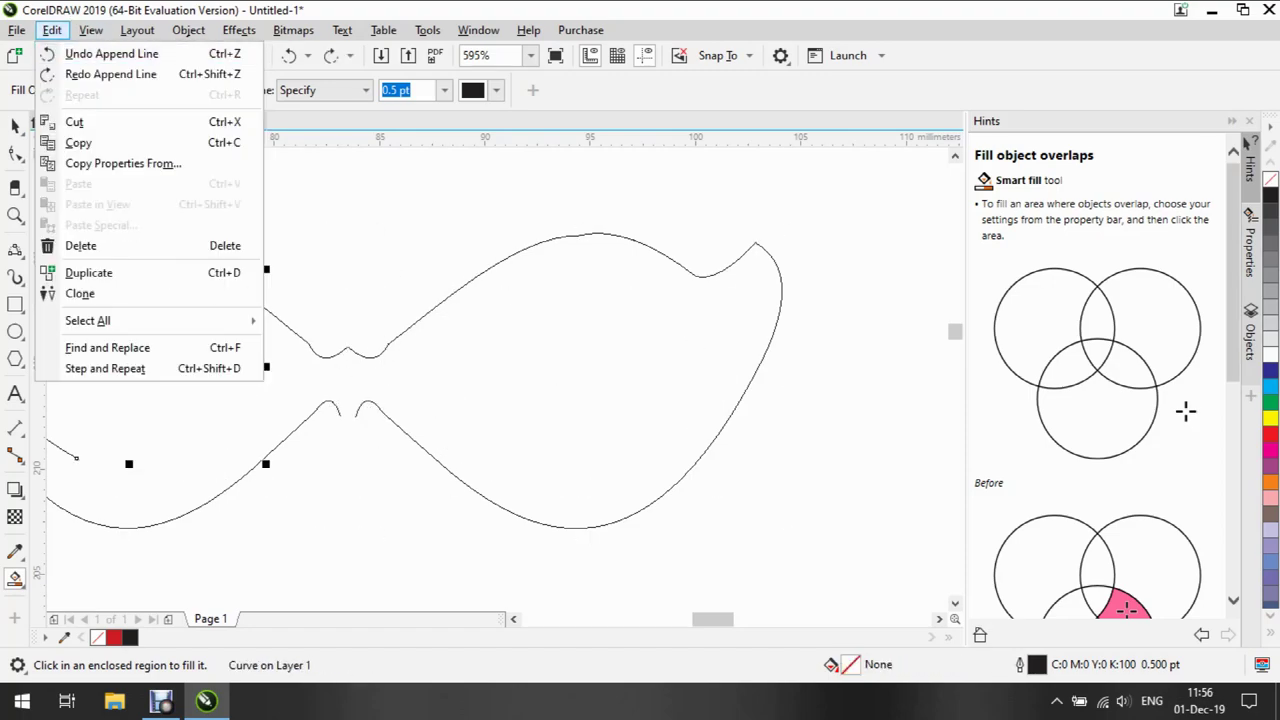
key(Escape)
key(ctrl+shift+z)
key(ctrl+shift+z)
key(ctrl+shift+z)
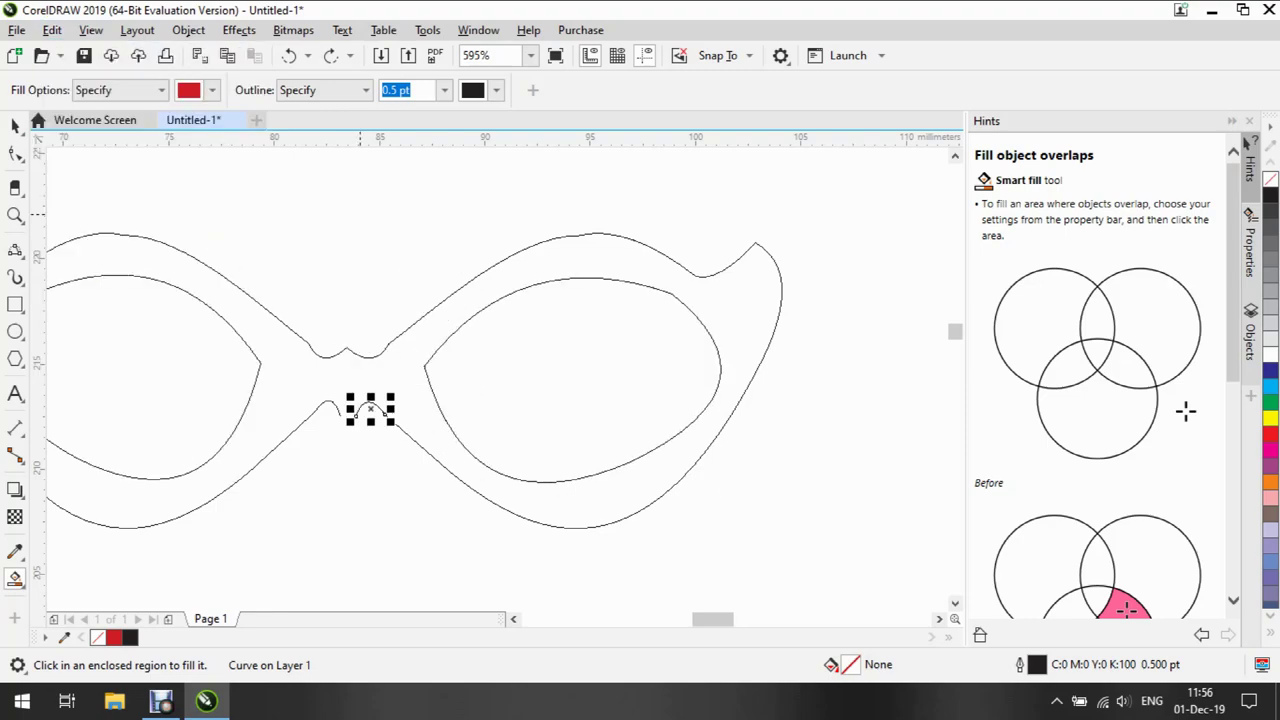
Switch the drawing display from Wireframe back to Enhanced view
key(alt+l)
key(Left)
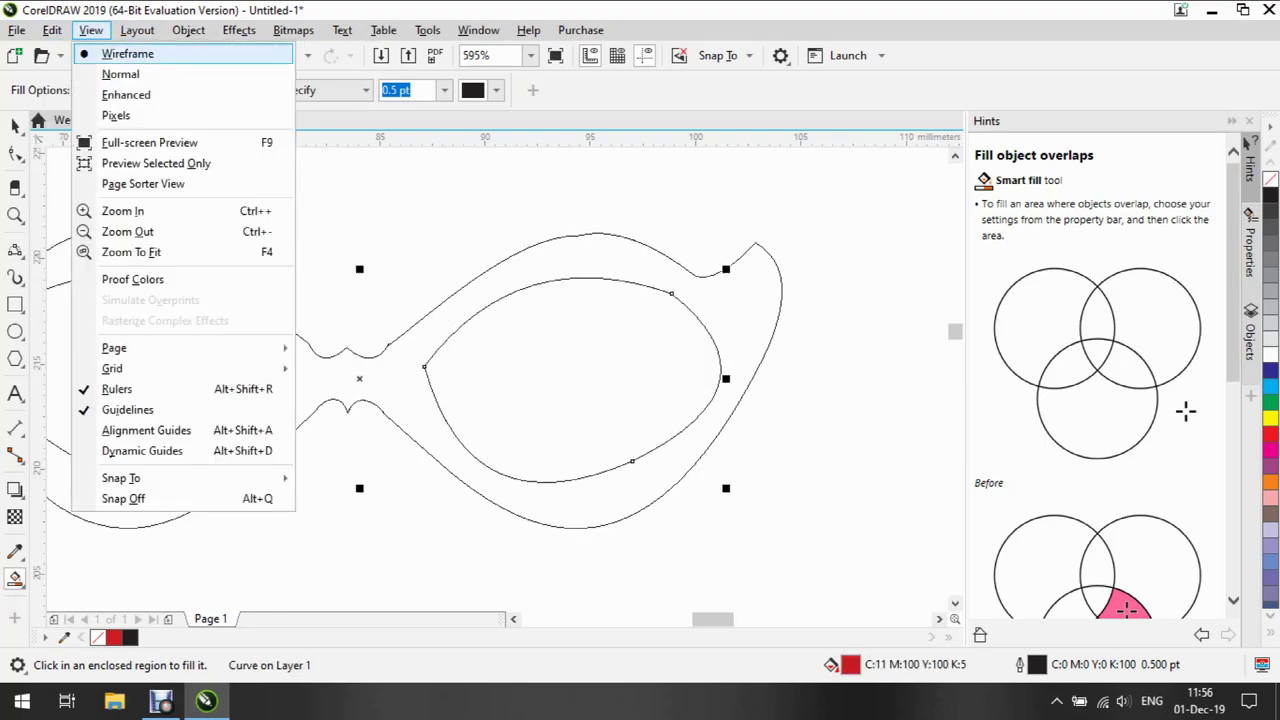
key(Escape)
key(ctrl+shift+z)
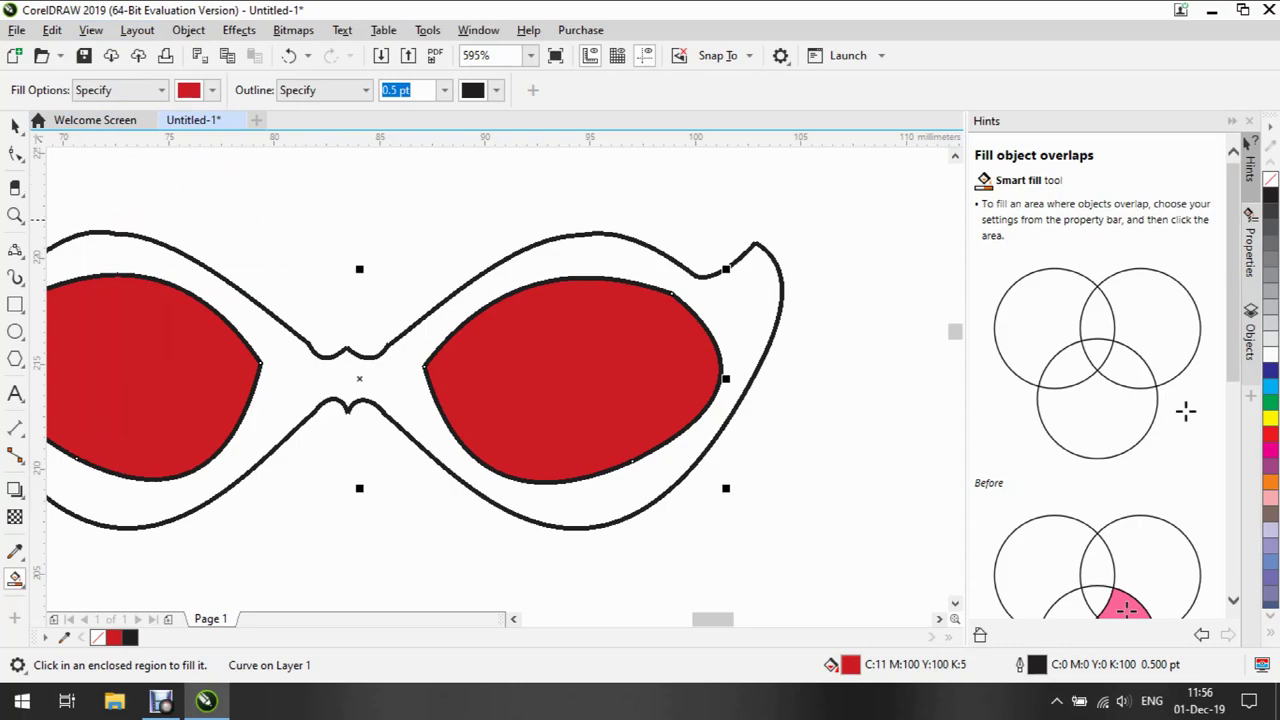
key(alt+l)
key(Left)
key(Escape)
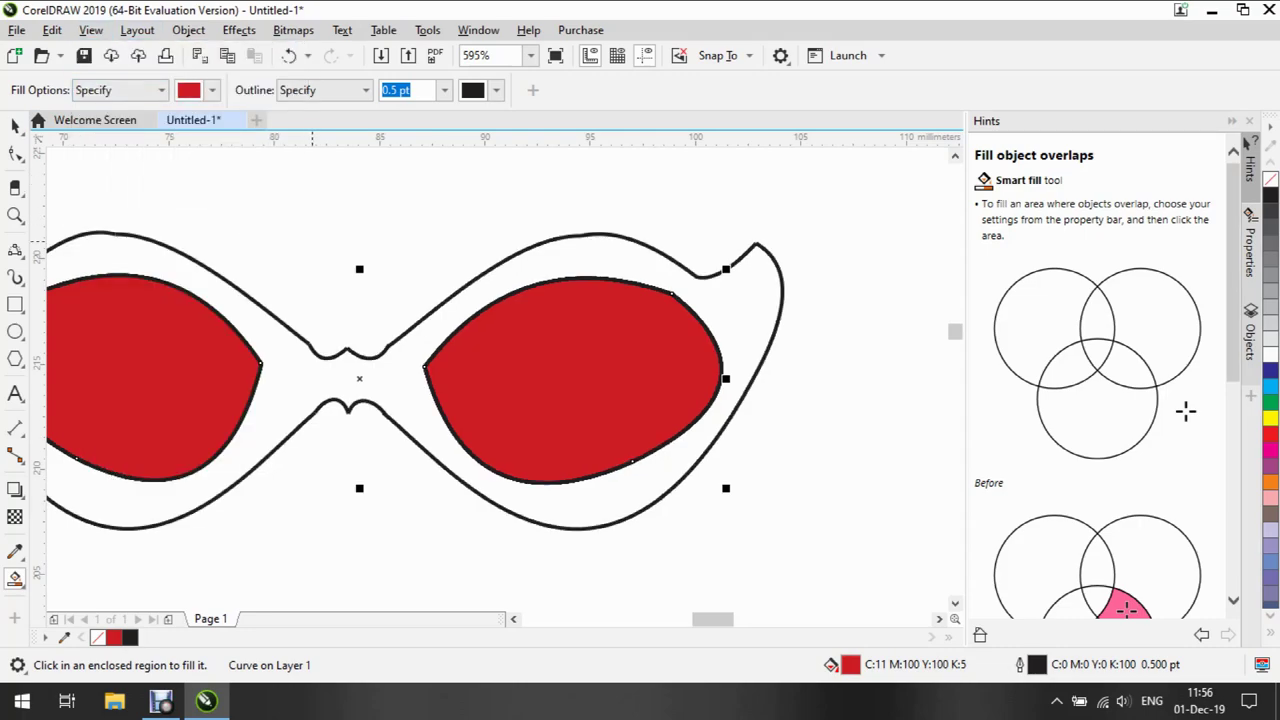
key(Left)
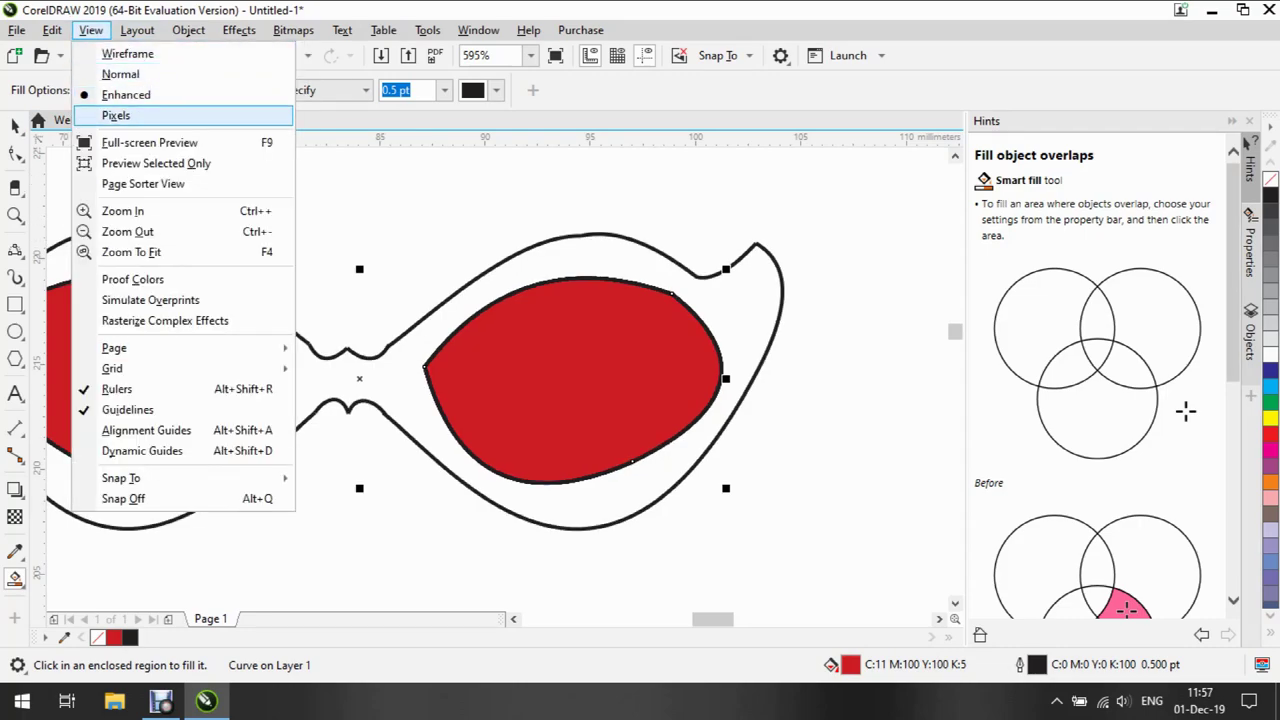
key(Escape)
key(space)
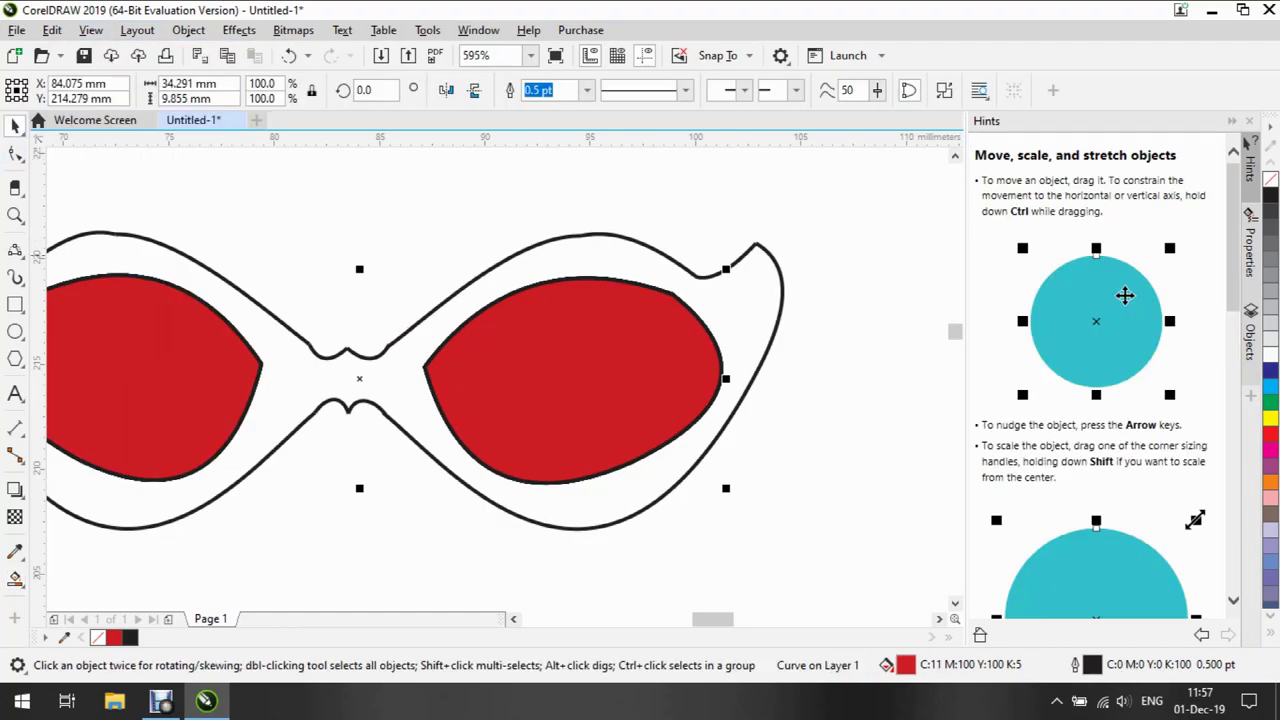
Select all the glasses objects and move them up and to the right, centred at about X 121 mm, Y 245 mm
key(Escape)
scroll(340, 353, up, 3)
scroll(490, 380, up, 2)
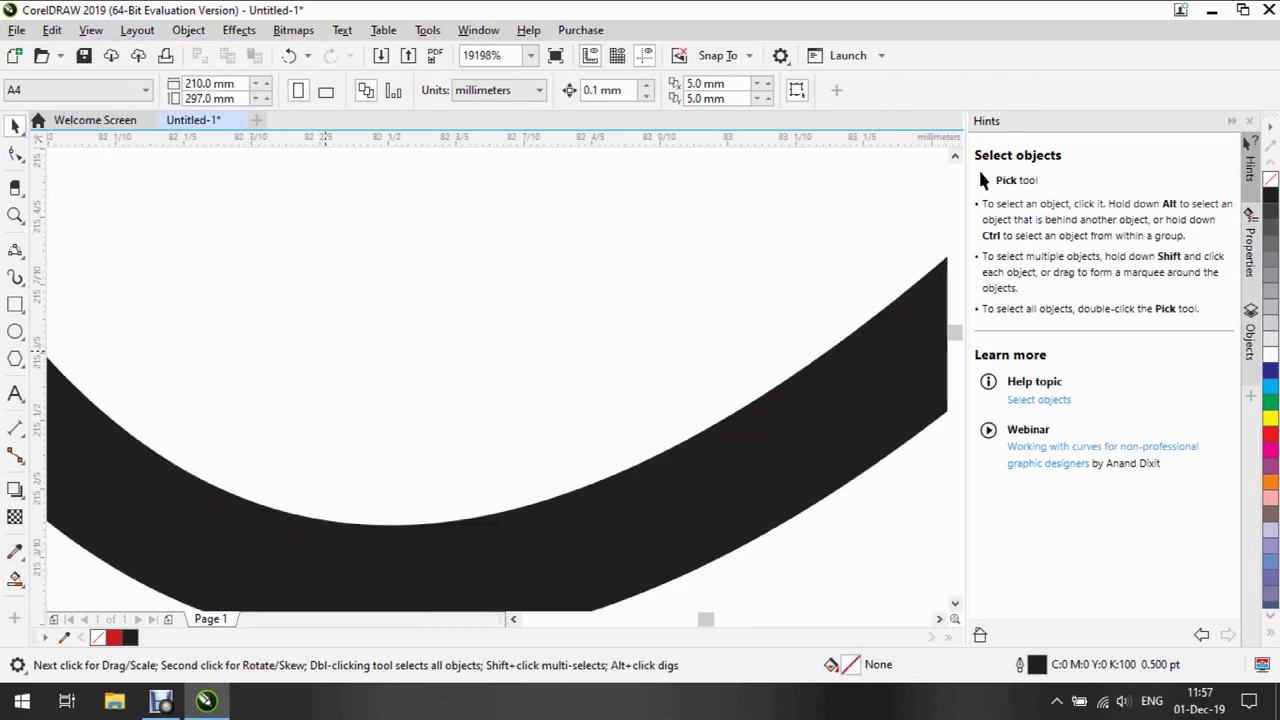
key(z)
key(F4)
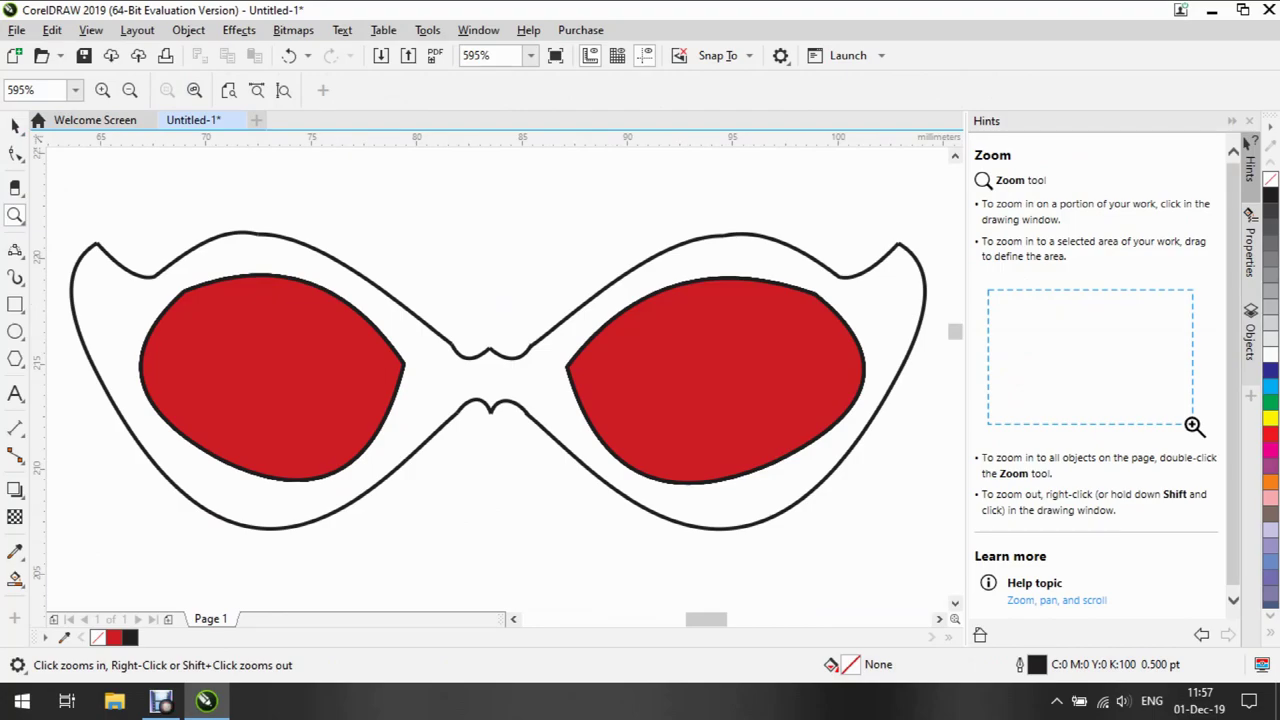
key(F3)
key(space)
click(440, 378)
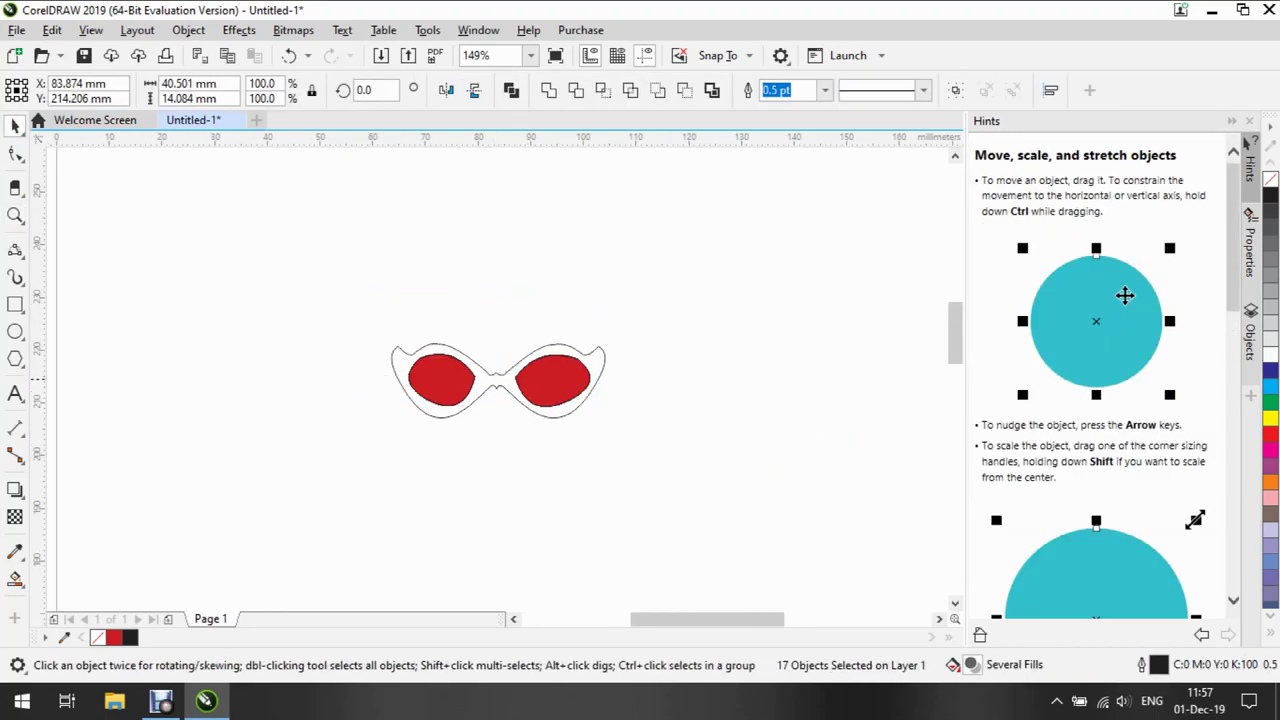
drag(440, 378, 636, 216)
key(Escape)
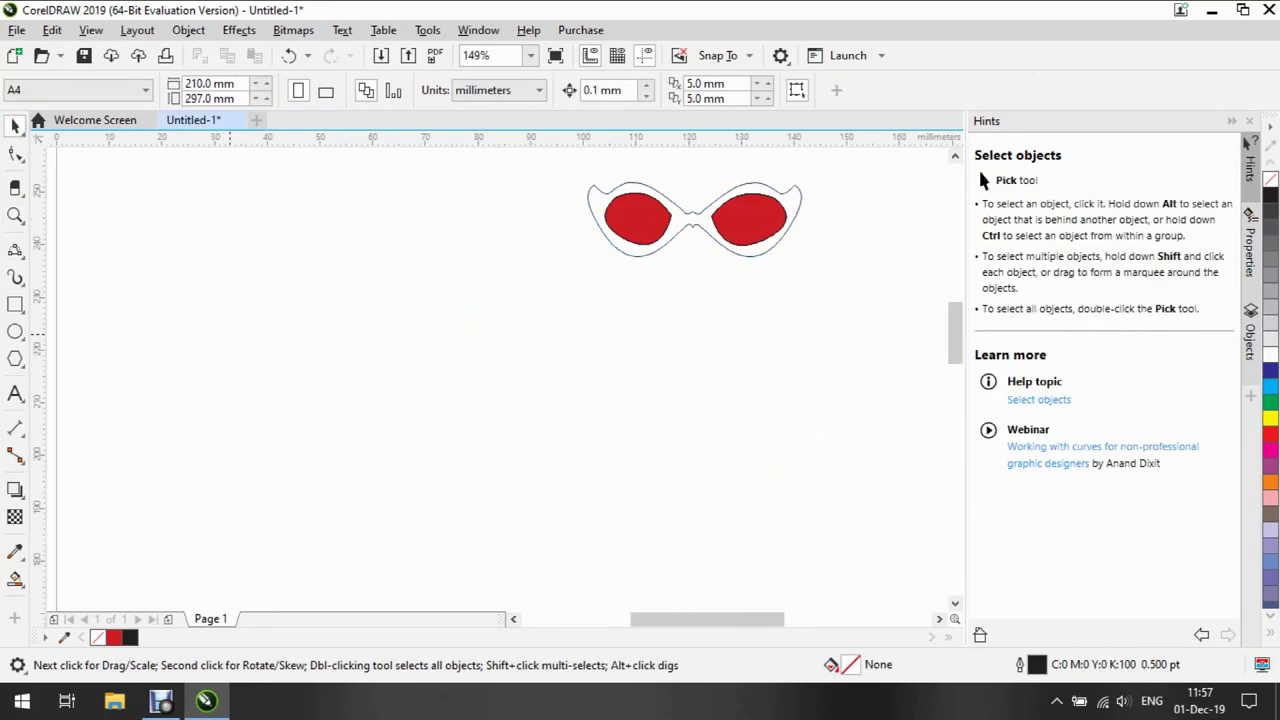
Fill the left lens with red using the Smart Fill tool
click(15, 578)
click(496, 90)
click(496, 90)
click(637, 218)
click(496, 90)
click(496, 90)
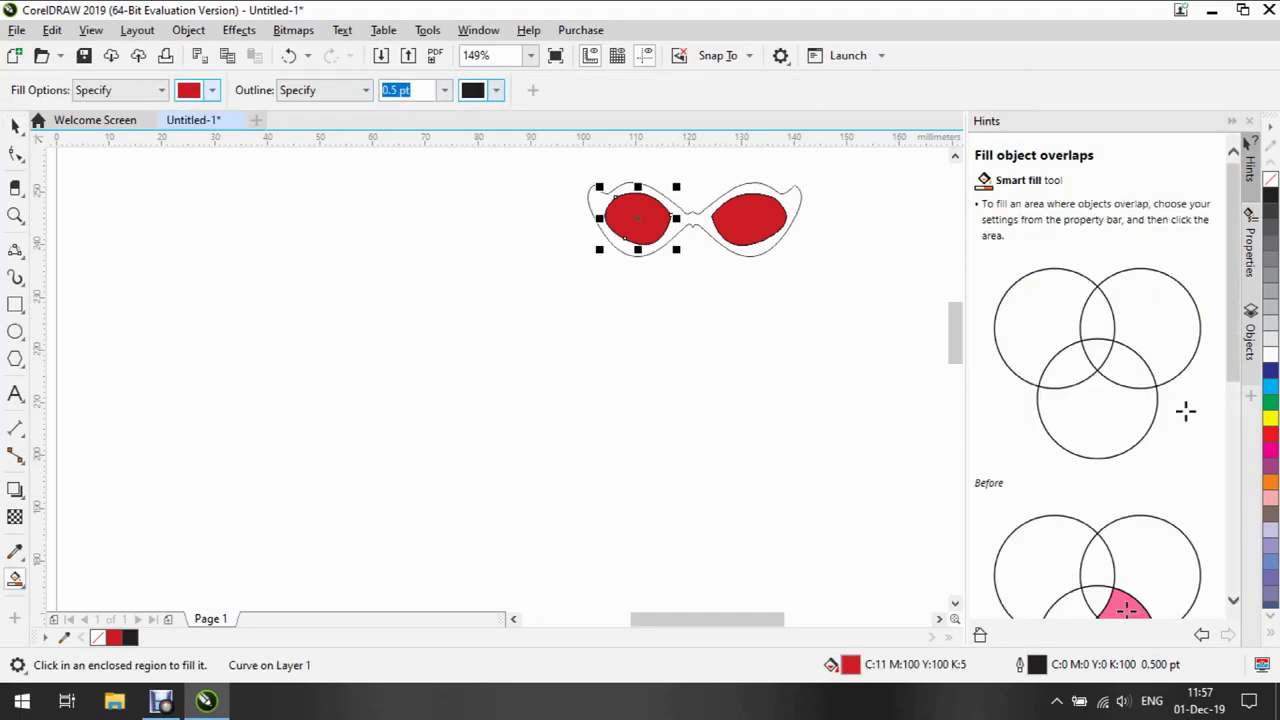
Set the Smart Fill colour to black (C:73 M:69 Y:65 K:90) and fill both lenses of the glasses
click(212, 90)
click(197, 286)
click(212, 90)
click(625, 237)
click(764, 237)
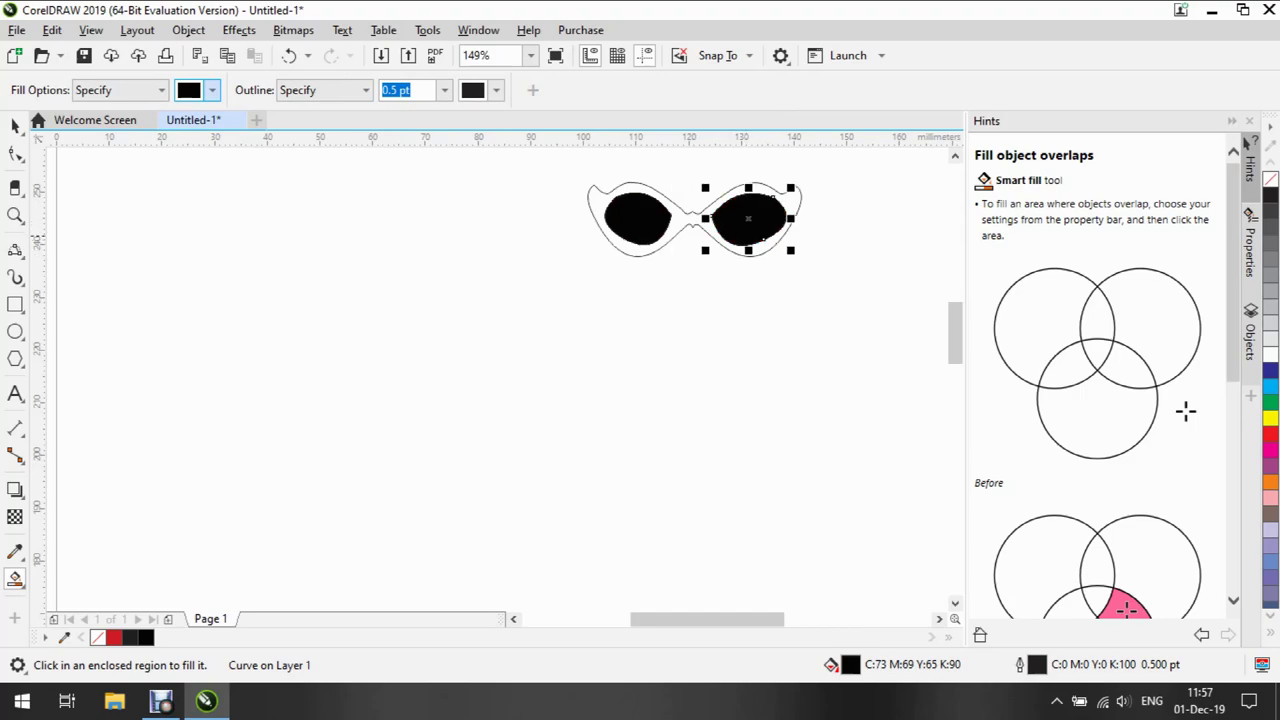
Move the black right lens below the frame and pull the red lens pair out from under the black fills
key(space)
drag(749, 218, 663, 316)
key(Delete)
click(749, 218)
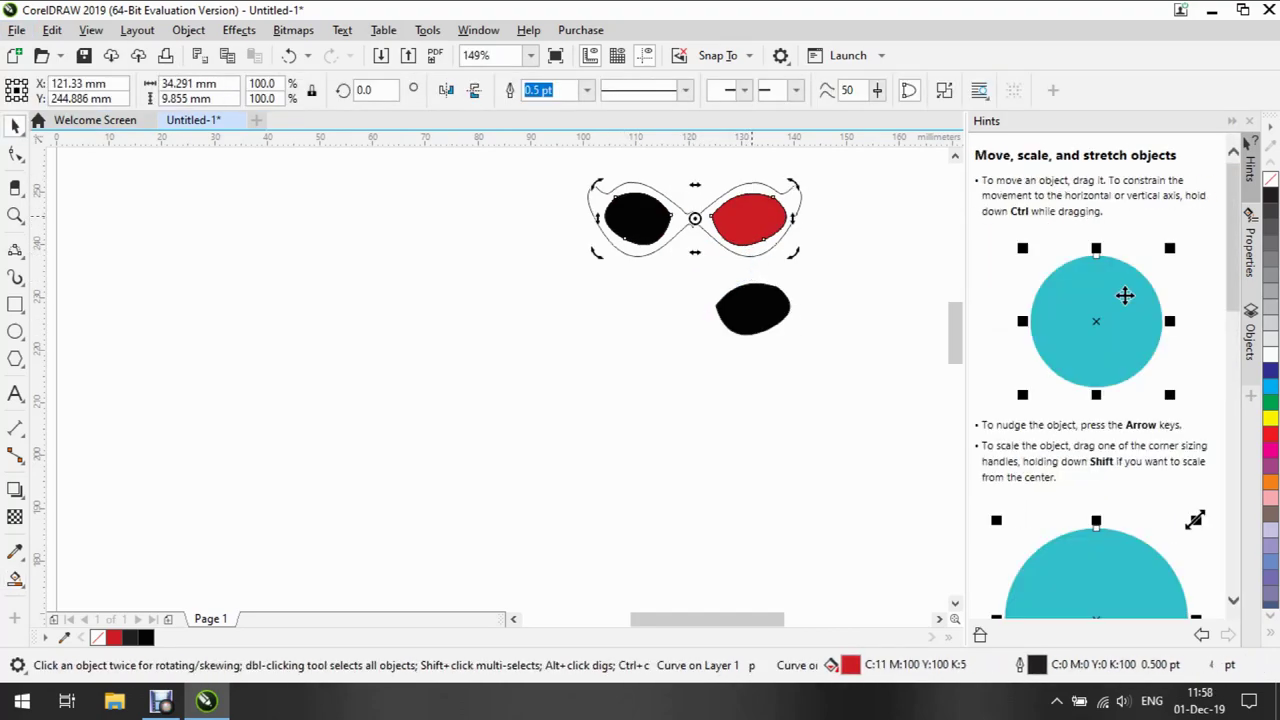
drag(749, 218, 700, 303)
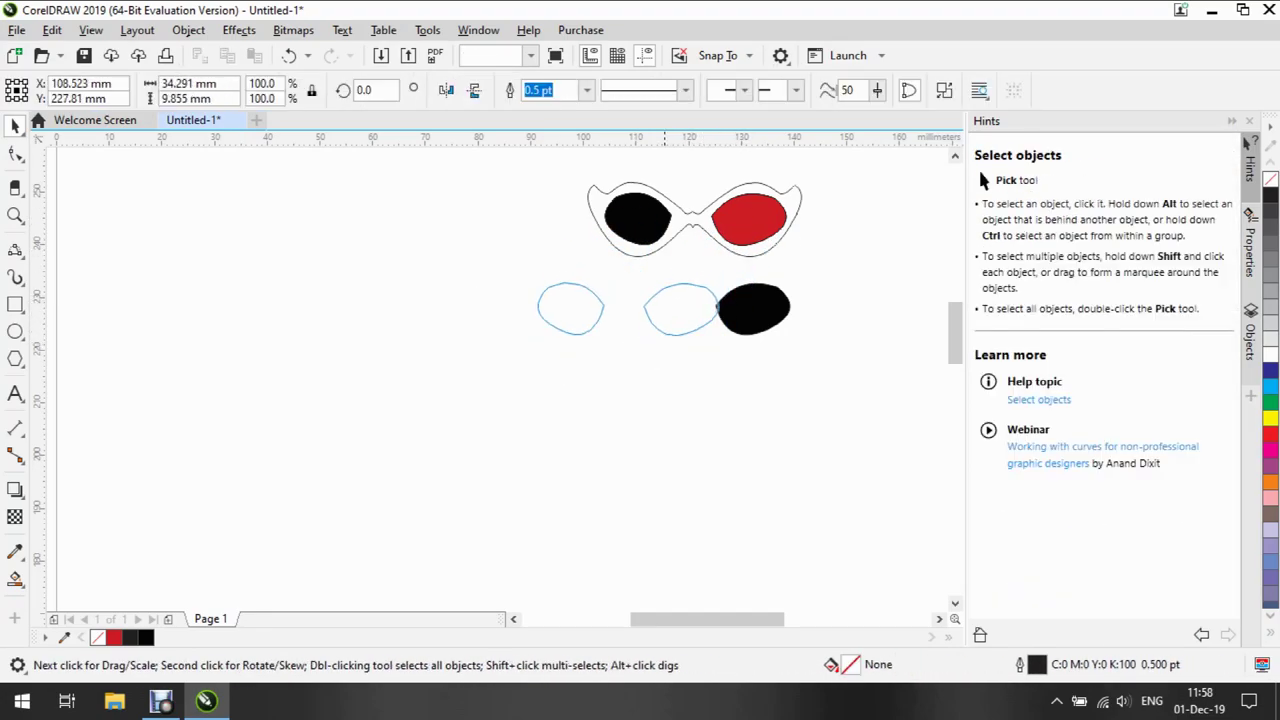
Remove the red lens duplicates and put the black lenses back in place inside the frame
key(ctrl+z)
key(ctrl+z)
key(ctrl+z)
key(ctrl+z)
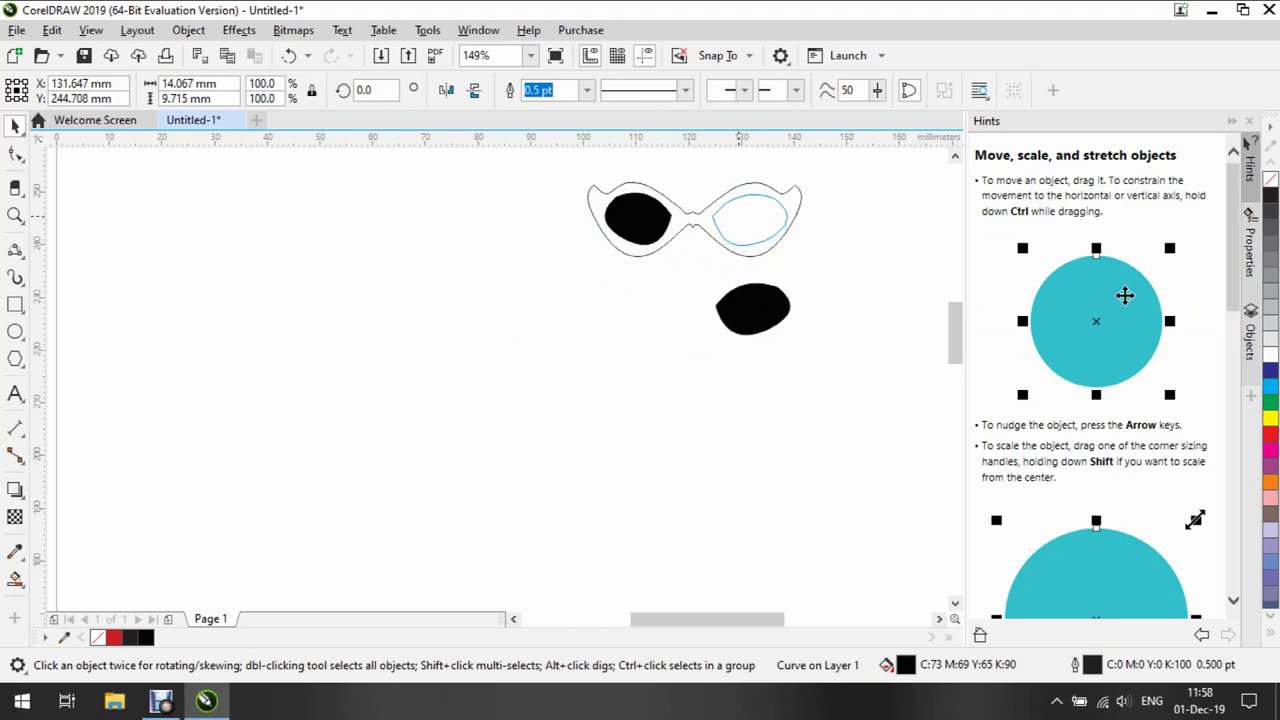
key(ctrl+z)
key(ctrl+z)
key(ctrl+z)
key(ctrl+z)
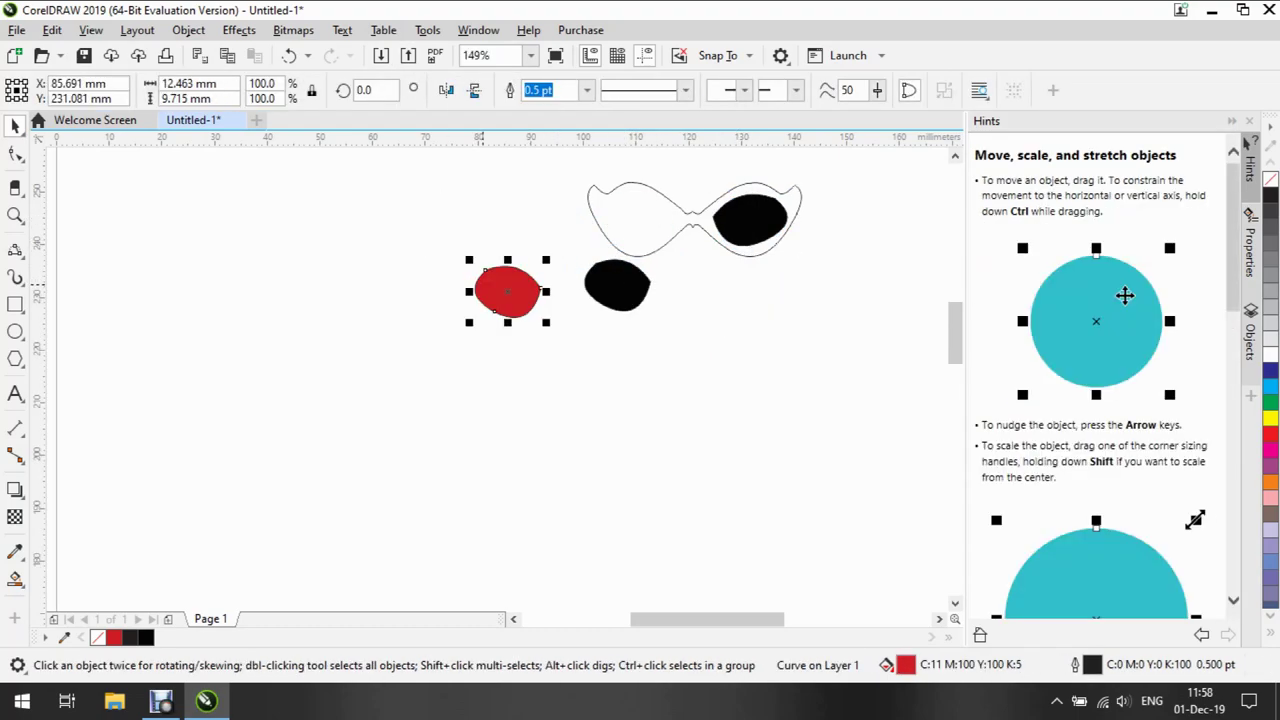
Move the whole pair of glasses up and to the right to clear the drawing area, centred at about X 150 mm
key(z)
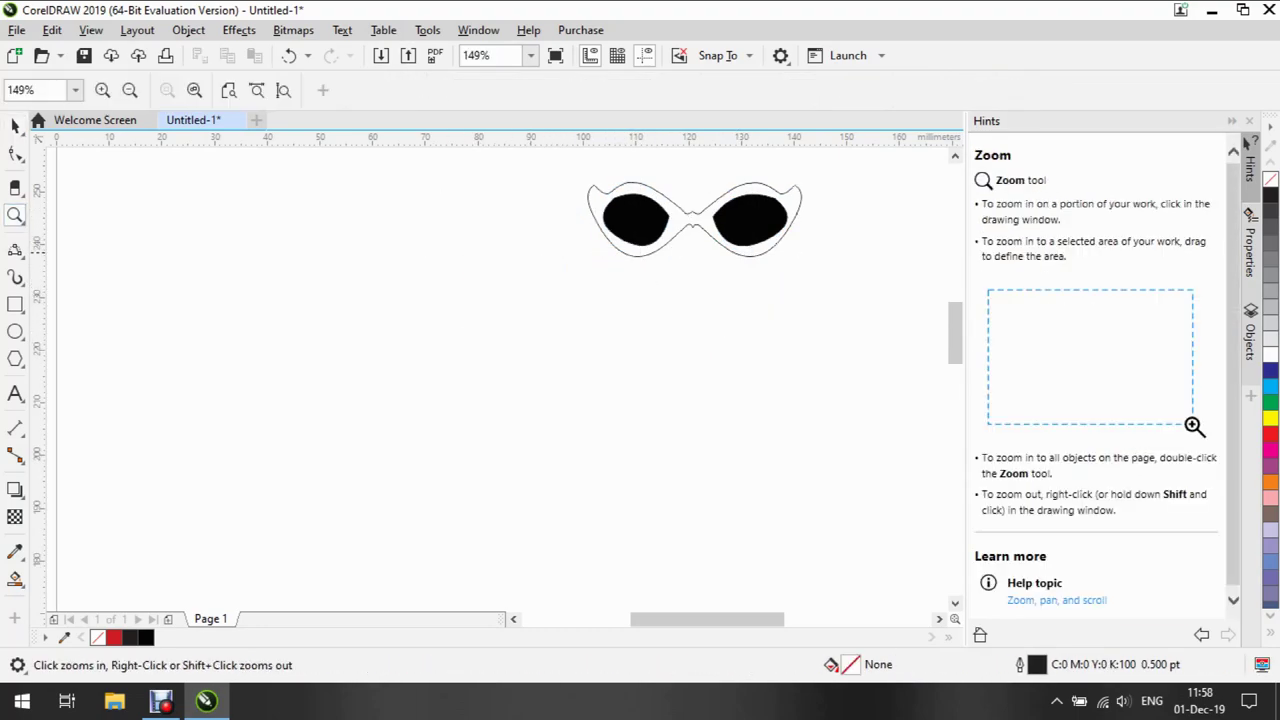
click(744, 214)
key(F3)
key(F3)
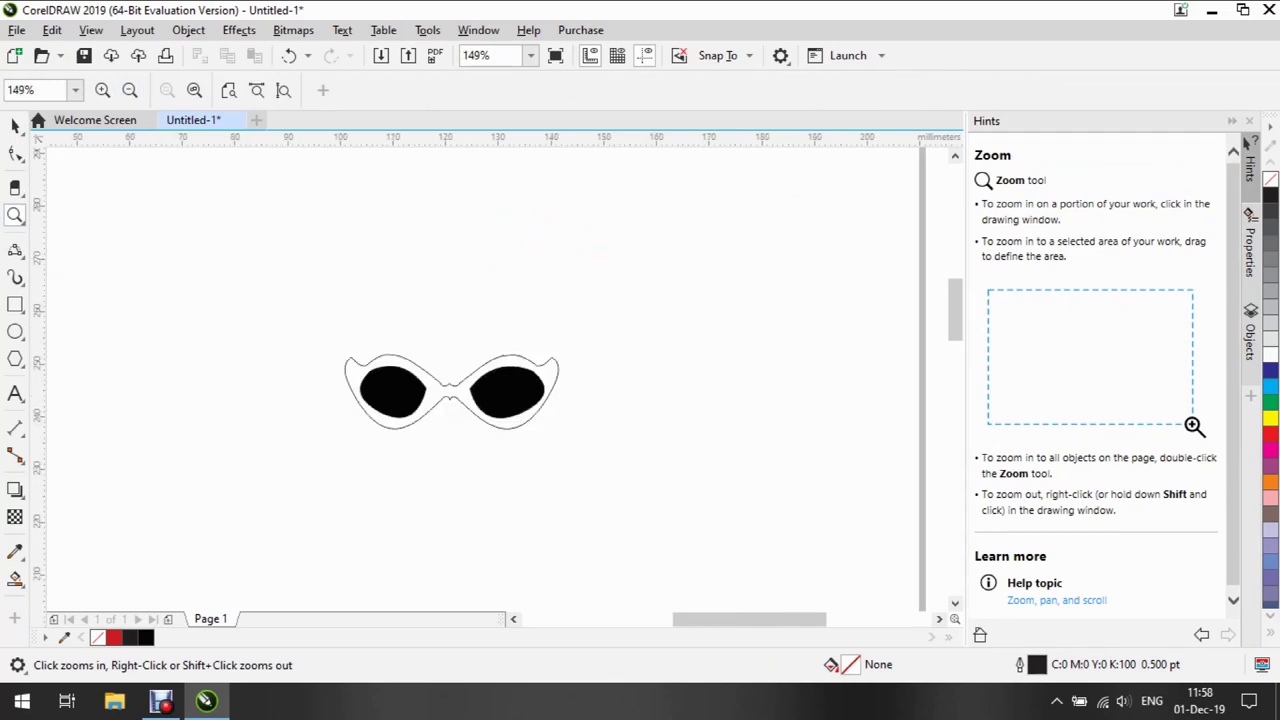
key(space)
drag(452, 390, 602, 210)
key(Escape)
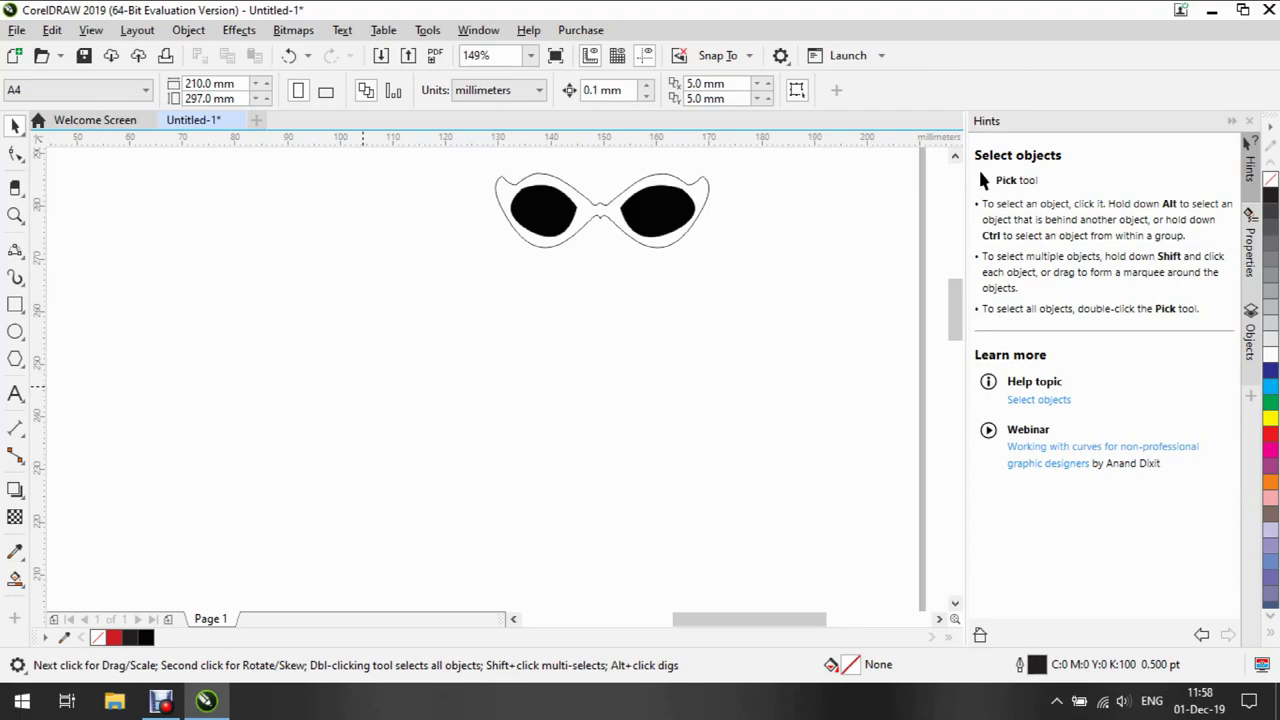
Draw a shallow 3-point curve about 36 mm wide and 9 mm high below the glasses and thicken its outline
click(15, 249)
mouse_move(258, 357)
mouse_down()
mouse_move(368, 314)
mouse_move(451, 308)
mouse_up()
click(451, 304)
click(586, 90)
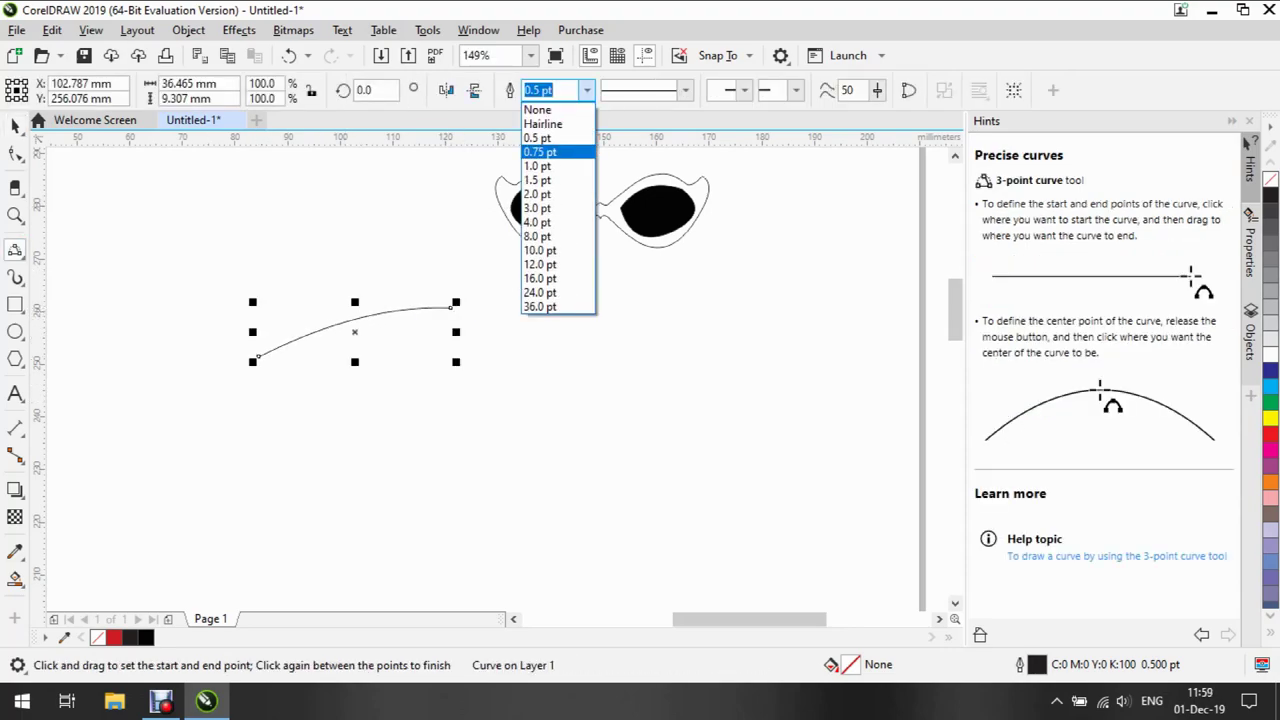
click(540, 152)
Continue from the curve's right end with connected 3-point curves that run down the right side in a wavy edge
drag(456, 305, 677, 546)
click(535, 335)
click(598, 402)
click(626, 448)
click(640, 528)
scroll(686, 571, down, 3)
click(677, 497)
Draw the inner edge from the top curve's left end as 3-point curves forming a rounded bulge, a bump and a dip
drag(274, 282, 421, 392)
click(296, 403)
click(375, 372)
Try a short 3-point curve about 11 mm wide after the inner edge's dip, and remove it
drag(476, 408, 530, 383)
click(505, 381)
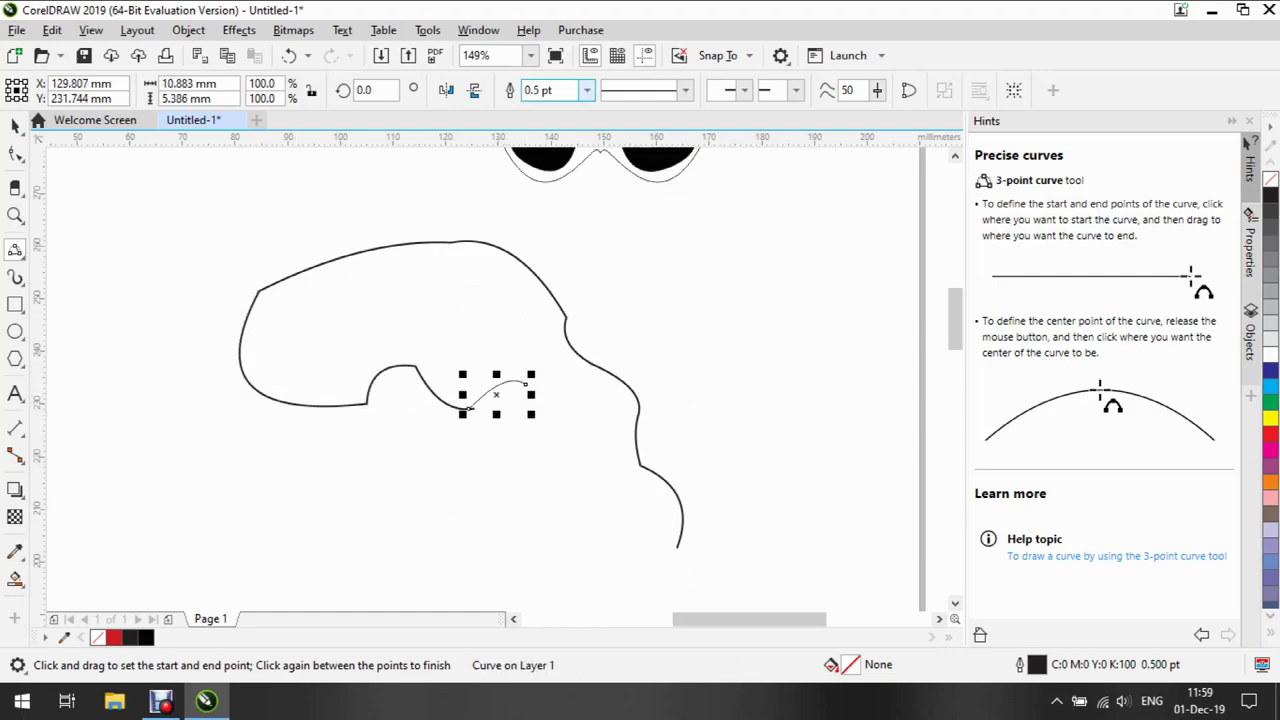
key(Delete)
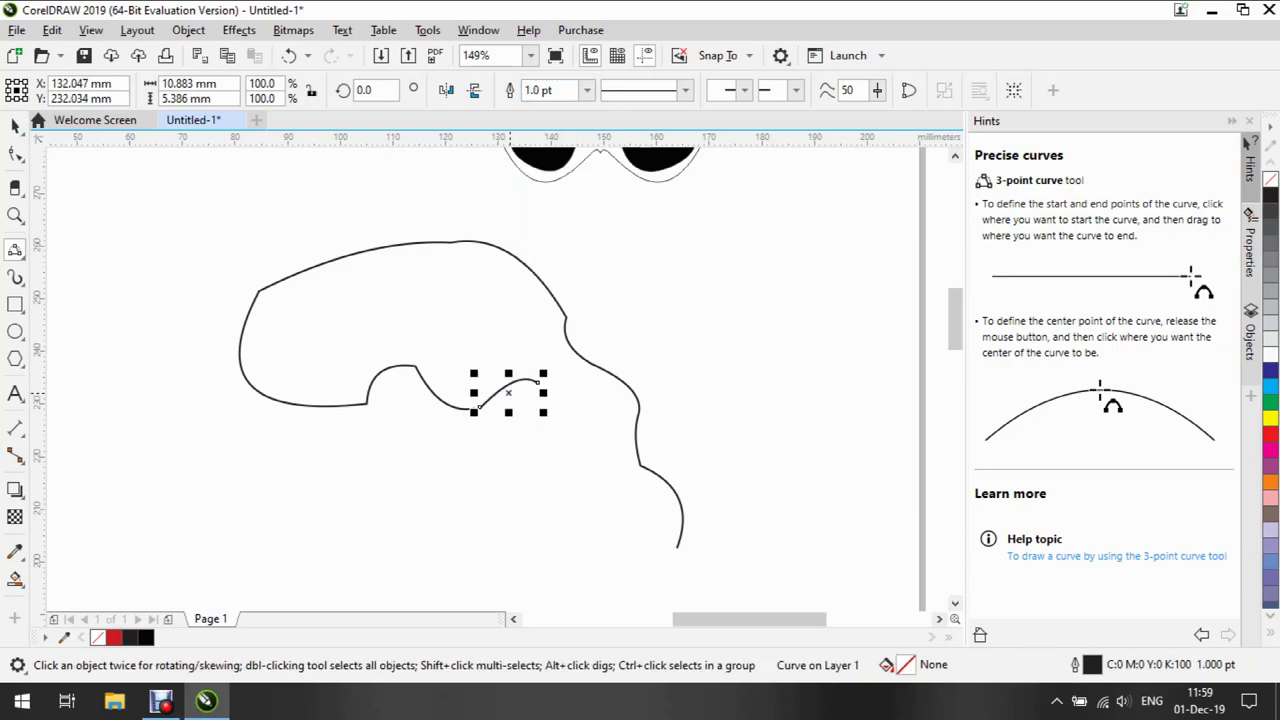
Complete the inner edge with 1.0 pt 3-point curves from the dip to the lower end of the wavy right edge
mouse_move(472, 408)
mouse_down()
mouse_move(540, 384)
mouse_move(586, 476)
mouse_move(597, 457)
mouse_move(610, 478)
mouse_move(626, 531)
mouse_move(676, 546)
mouse_up()
click(503, 398)
click(587, 90)
click(550, 152)
click(578, 418)
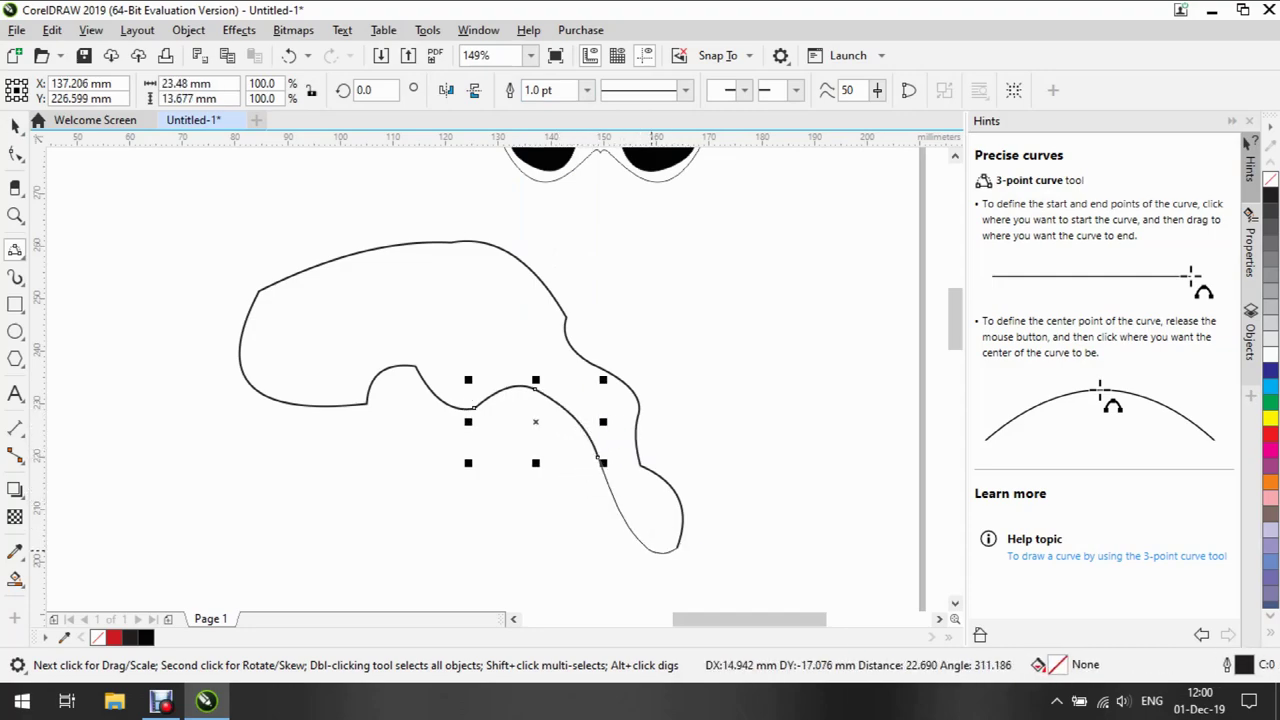
click(628, 540)
Draw a wavy left edge of 1.0 pt 3-point curves down from the top curve's left end, about 21 mm wide and 53 mm high
drag(262, 286, 159, 572)
click(190, 318)
click(587, 90)
click(550, 172)
click(147, 450)
click(162, 534)
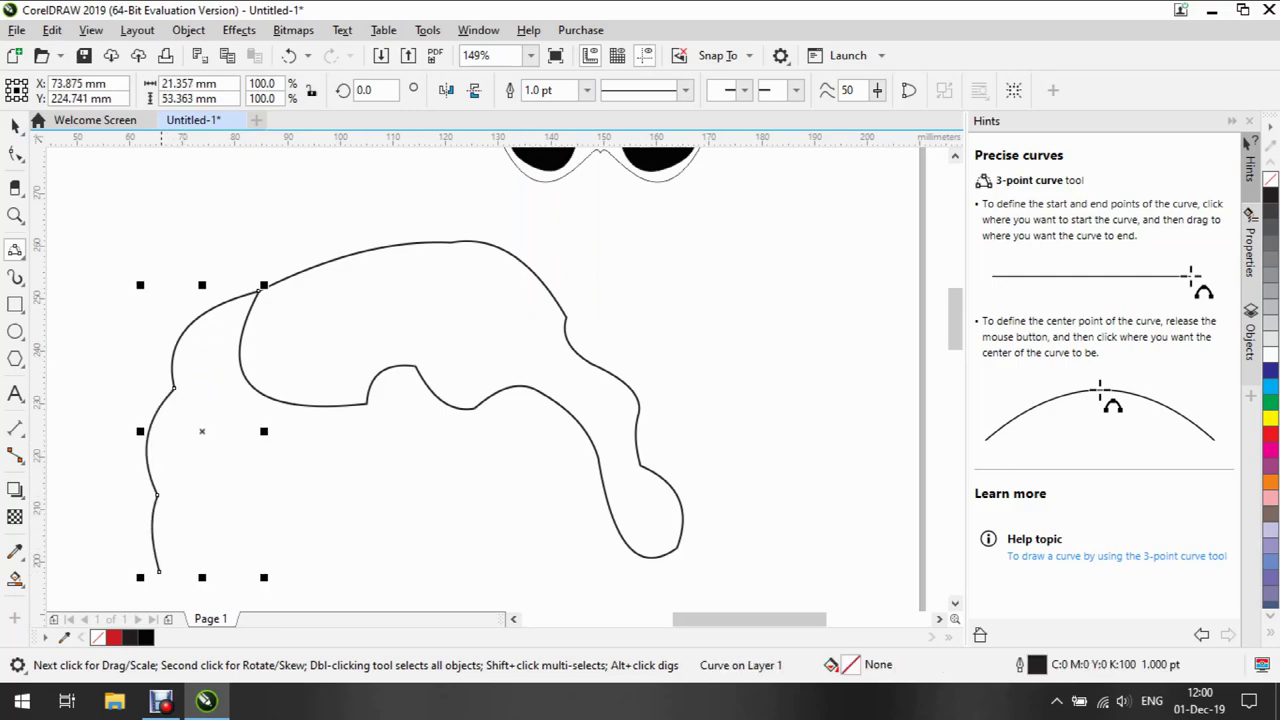
Extend the left edge with 3-point curves that form a rounded bulb at its lower end, curling inward
scroll(159, 572, down, 3)
drag(159, 374, 201, 405)
click(146, 445)
click(283, 425)
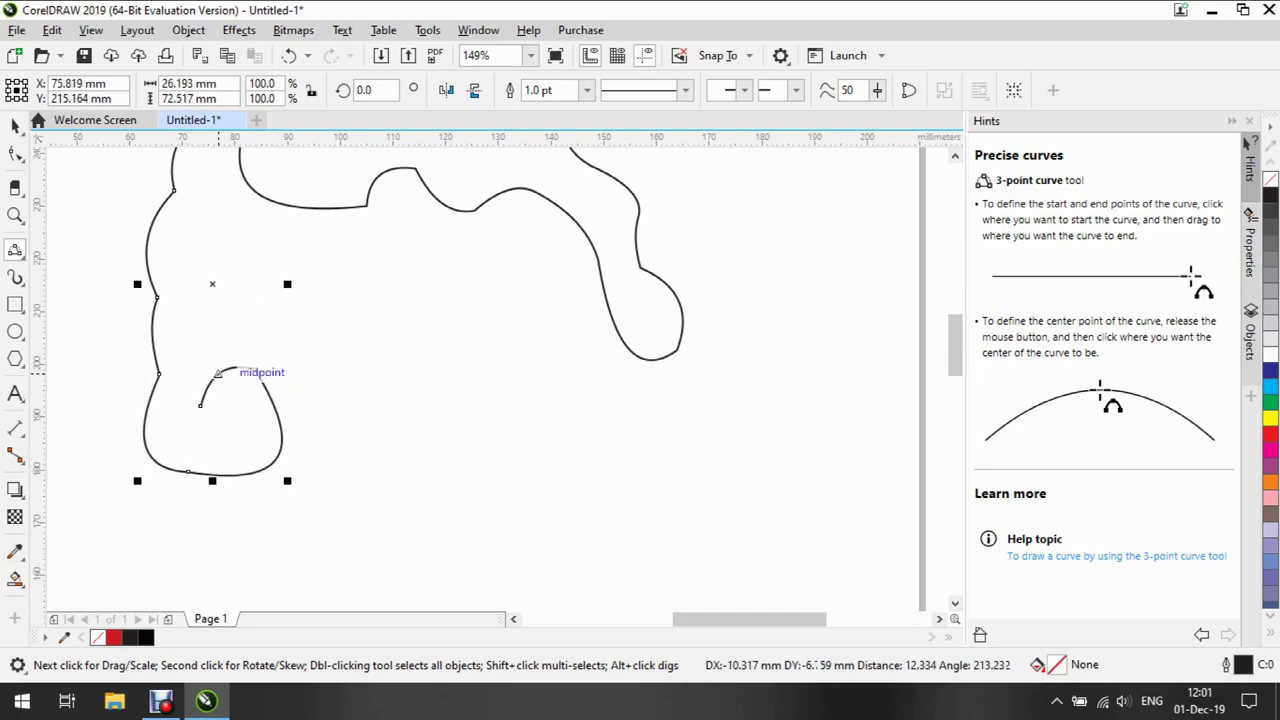
click(217, 373)
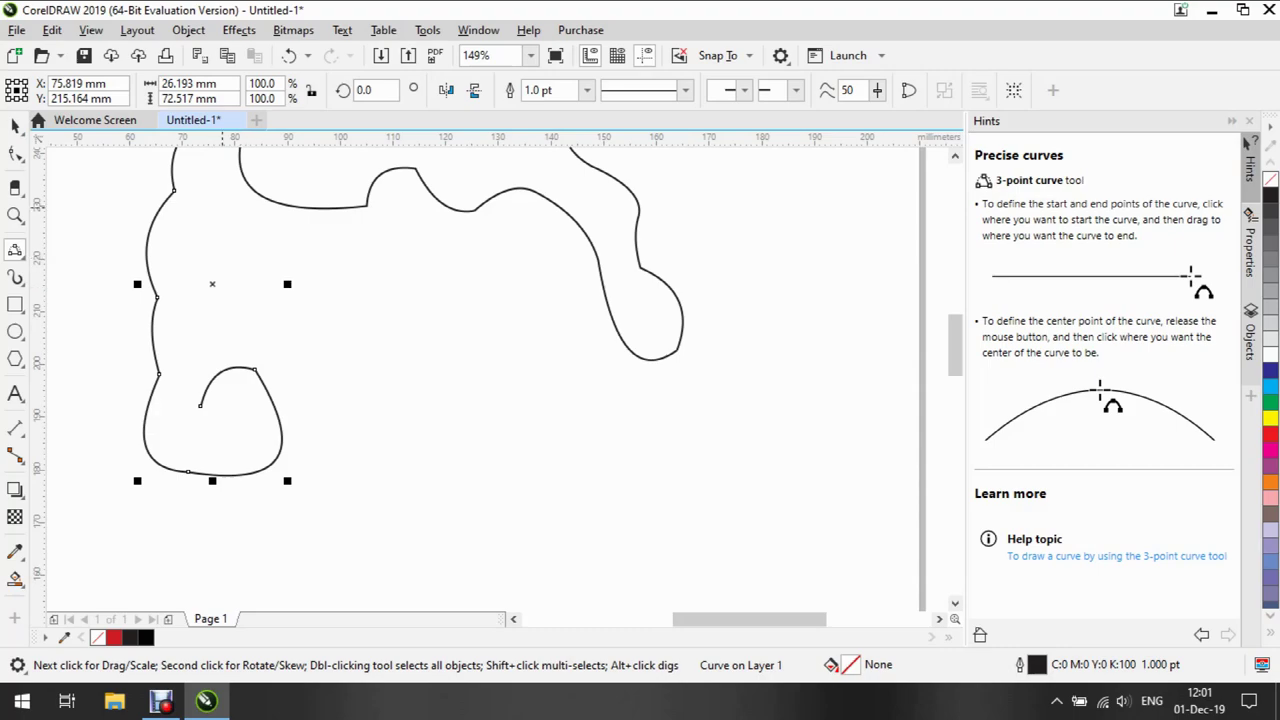
Join the inner bulge to the top of the curl with two 1.0 pt 3-point curves, about 16 and 17 mm long
drag(257, 192, 256, 277)
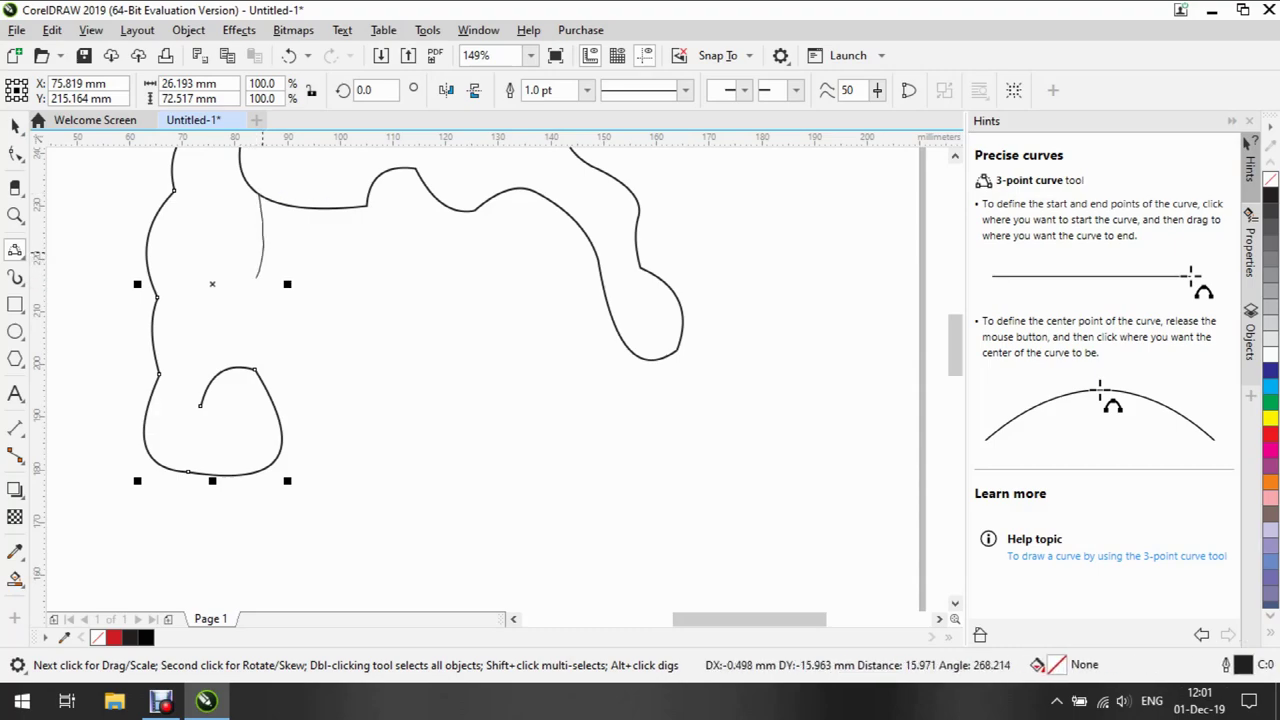
click(249, 247)
click(587, 90)
click(545, 166)
drag(254, 283, 254, 372)
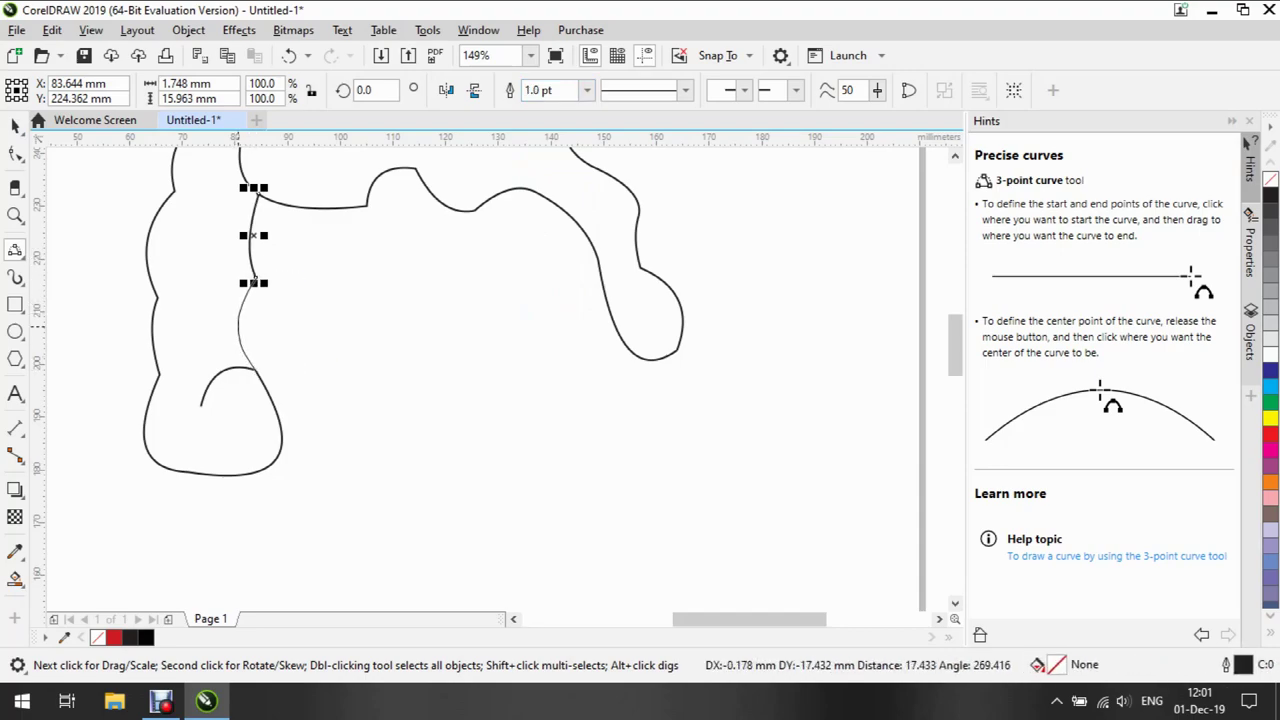
click(243, 325)
Draw the chin line with 1.0 pt 3-point curves from the left curl to the right bulb, about 68 mm wide and 24 mm high
mouse_move(280, 446)
mouse_down()
mouse_move(423, 471)
mouse_move(345, 488)
mouse_move(557, 481)
mouse_move(584, 467)
mouse_move(562, 477)
mouse_move(577, 481)
mouse_move(640, 358)
mouse_up()
click(300, 472)
click(587, 90)
click(538, 166)
click(460, 484)
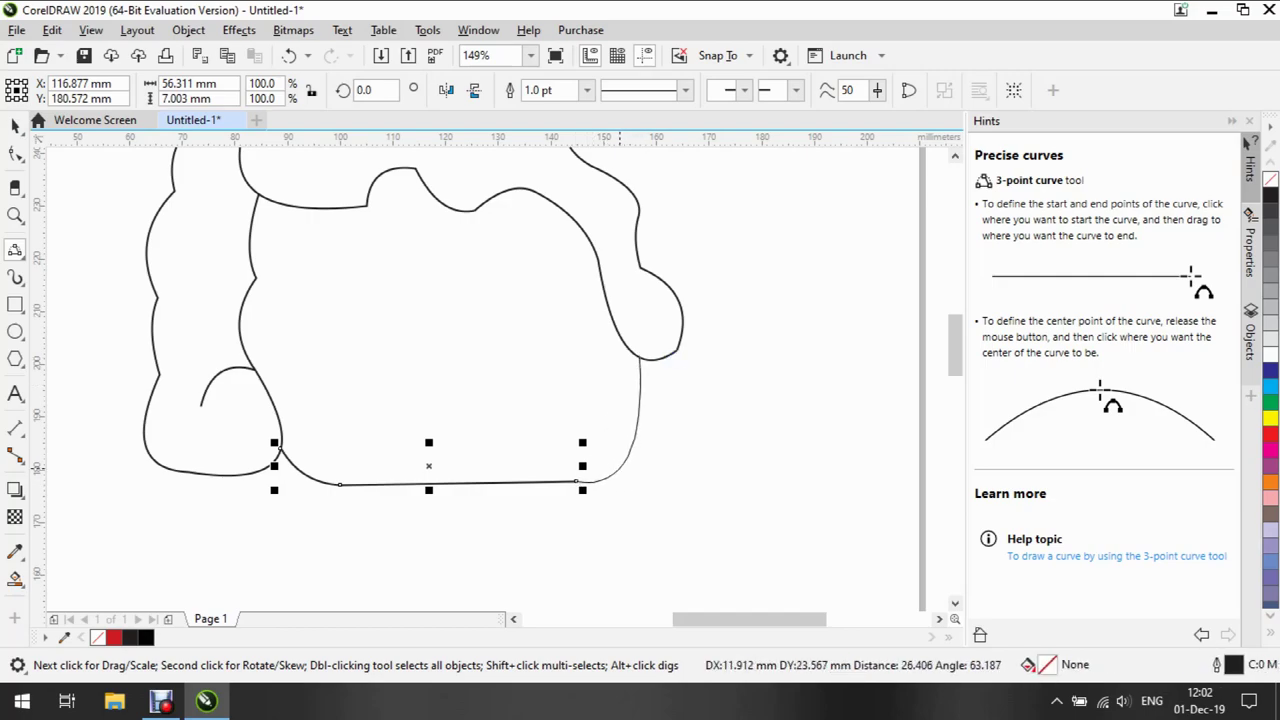
click(628, 425)
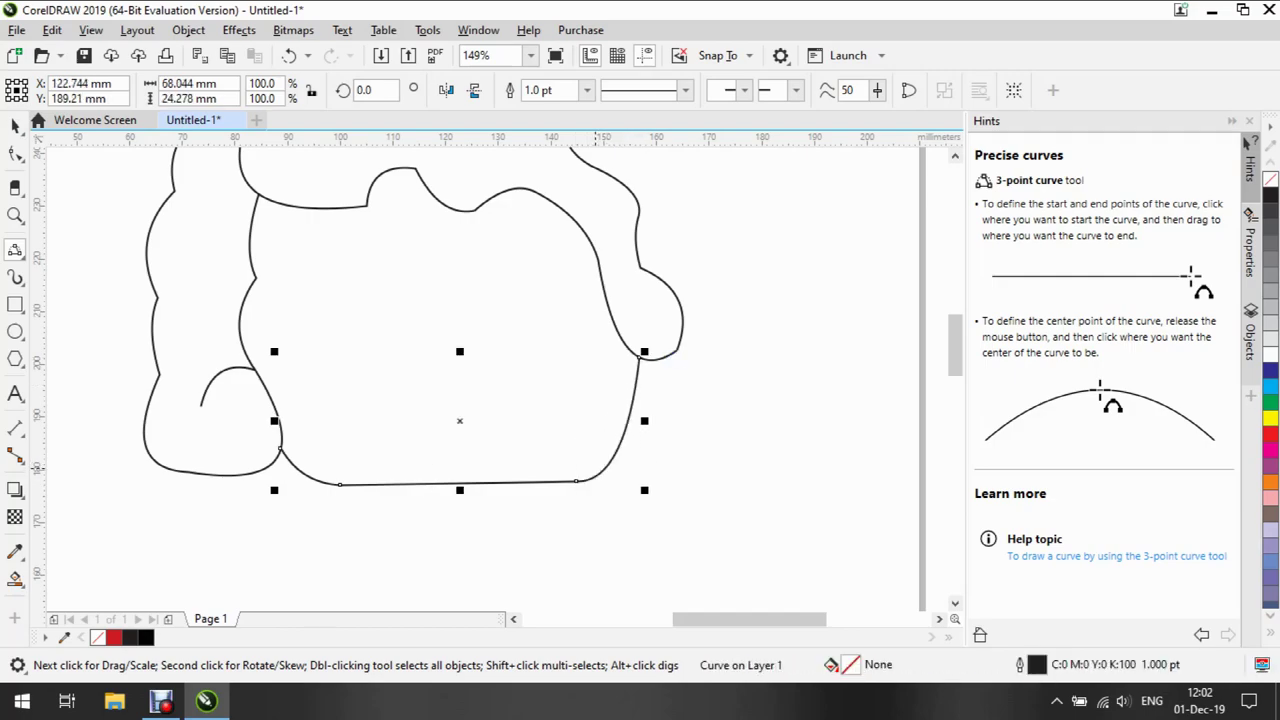
Draw a pointed hair lock below the right bulb from 1.0 pt 3-point curves, its outer side about 8 mm wide and 27 mm high
drag(679, 306, 706, 441)
click(721, 372)
click(587, 90)
click(537, 166)
drag(641, 361, 671, 446)
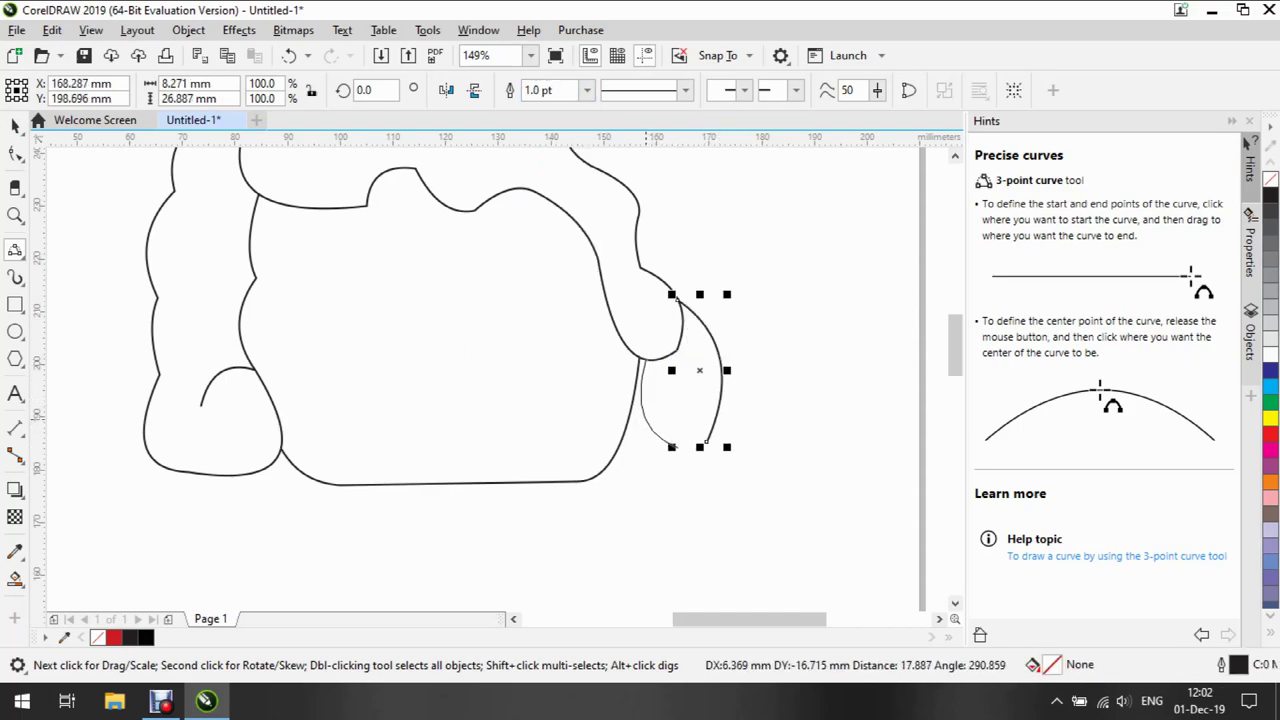
click(637, 400)
click(587, 90)
click(537, 166)
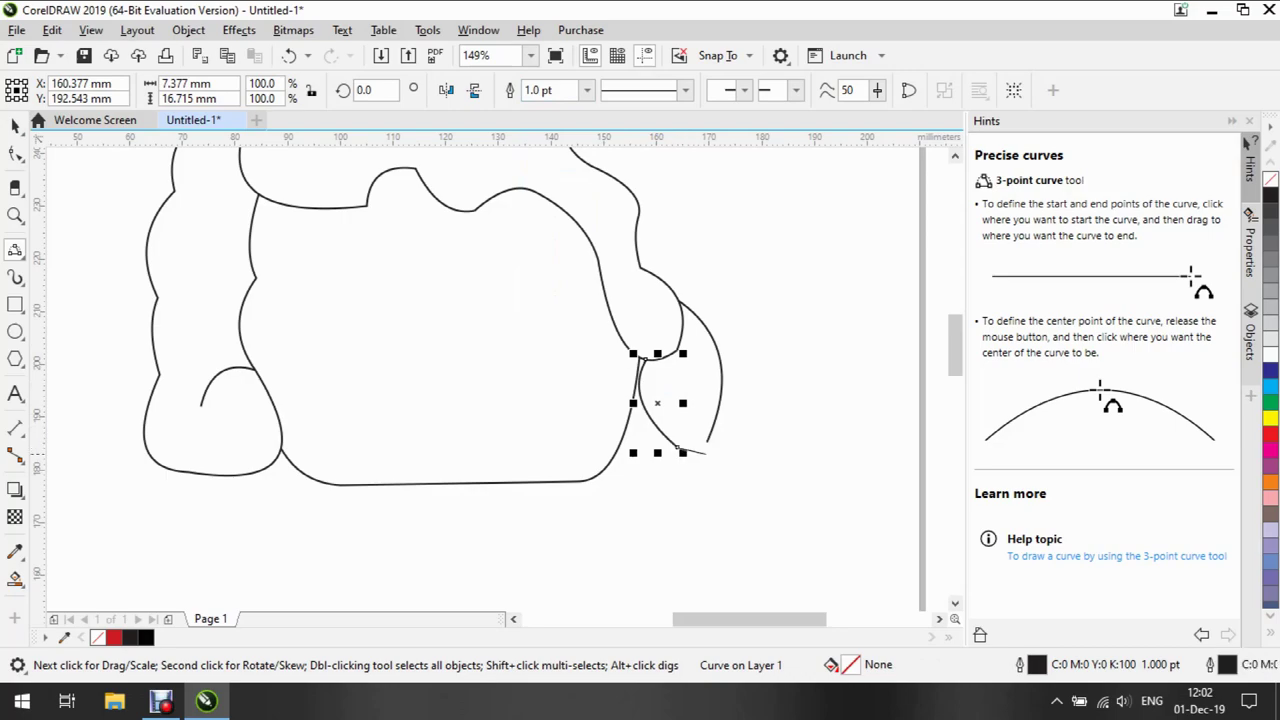
drag(677, 448, 706, 441)
Draw the wavy outer right hair edge from the crown to the pointed lock with 1.0 pt 3-point curves, about 65 mm wide and 67 mm high
scroll(508, 533, up, 3)
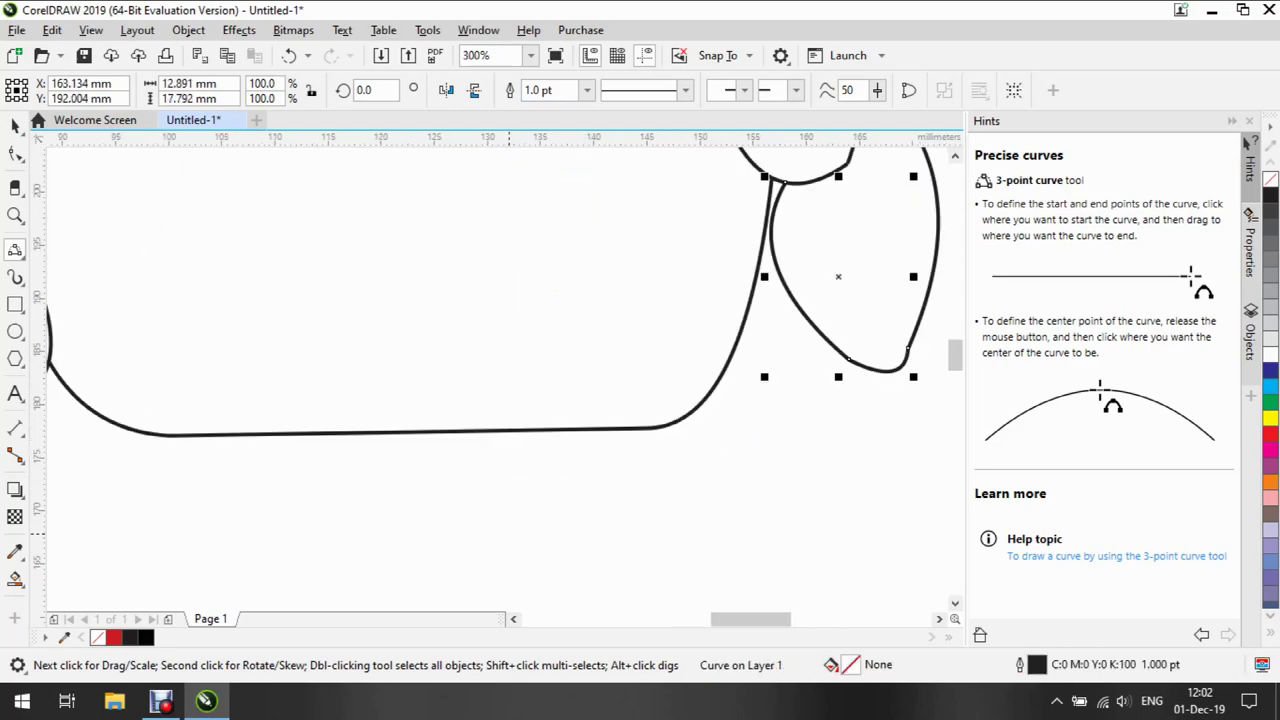
click(15, 215)
scroll(490, 380, down, 3)
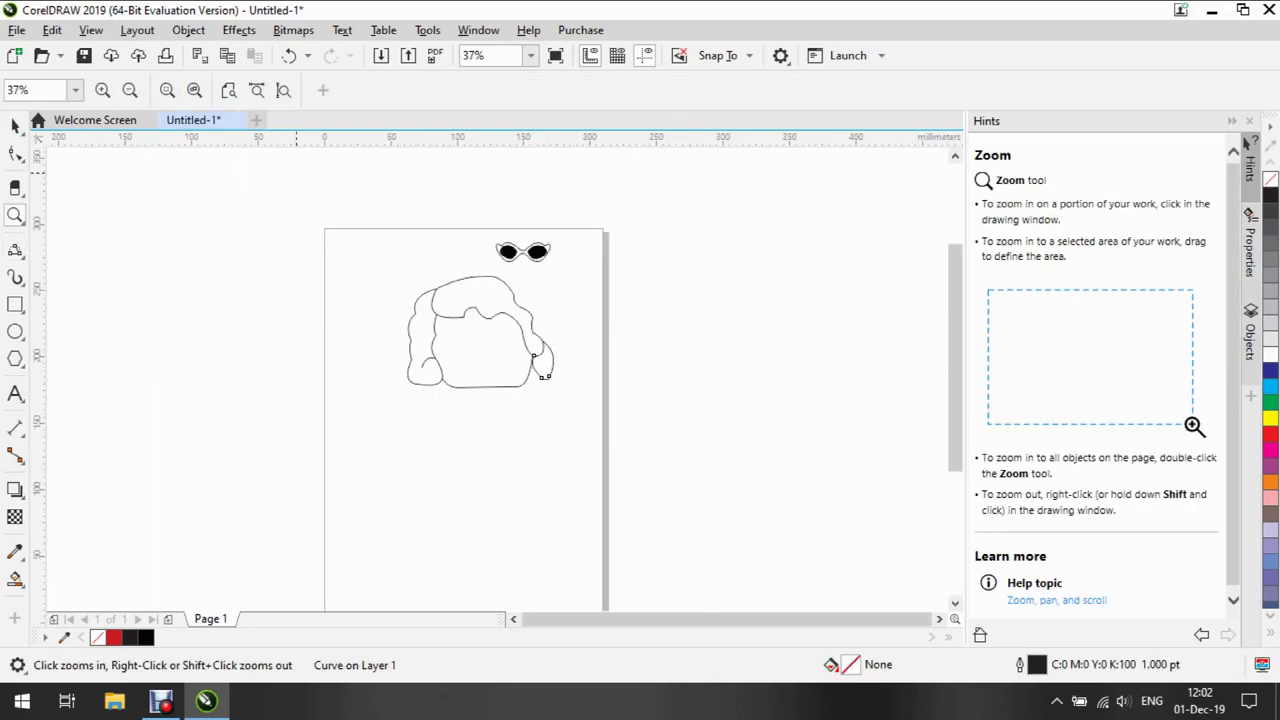
scroll(470, 283, up, 2)
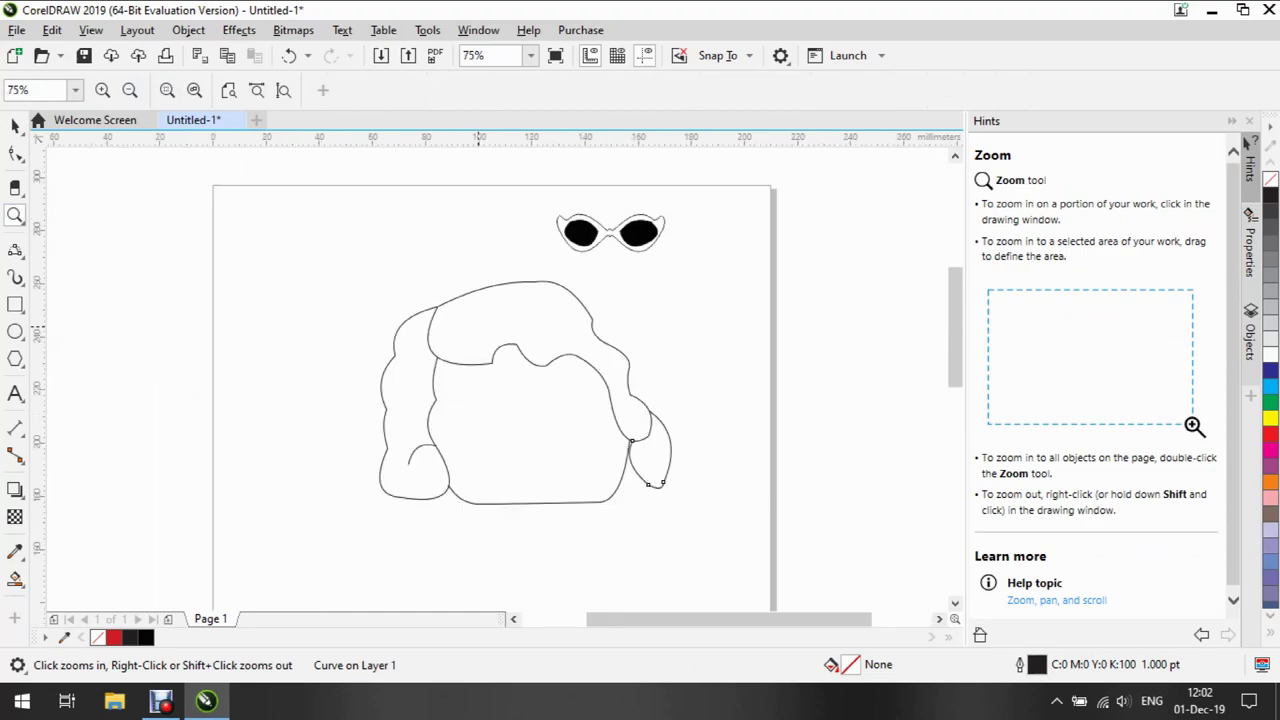
drag(549, 255, 862, 560)
click(771, 276)
click(586, 90)
click(555, 166)
click(846, 289)
click(872, 470)
click(892, 545)
scroll(880, 550, down, 3)
drag(860, 378, 806, 418)
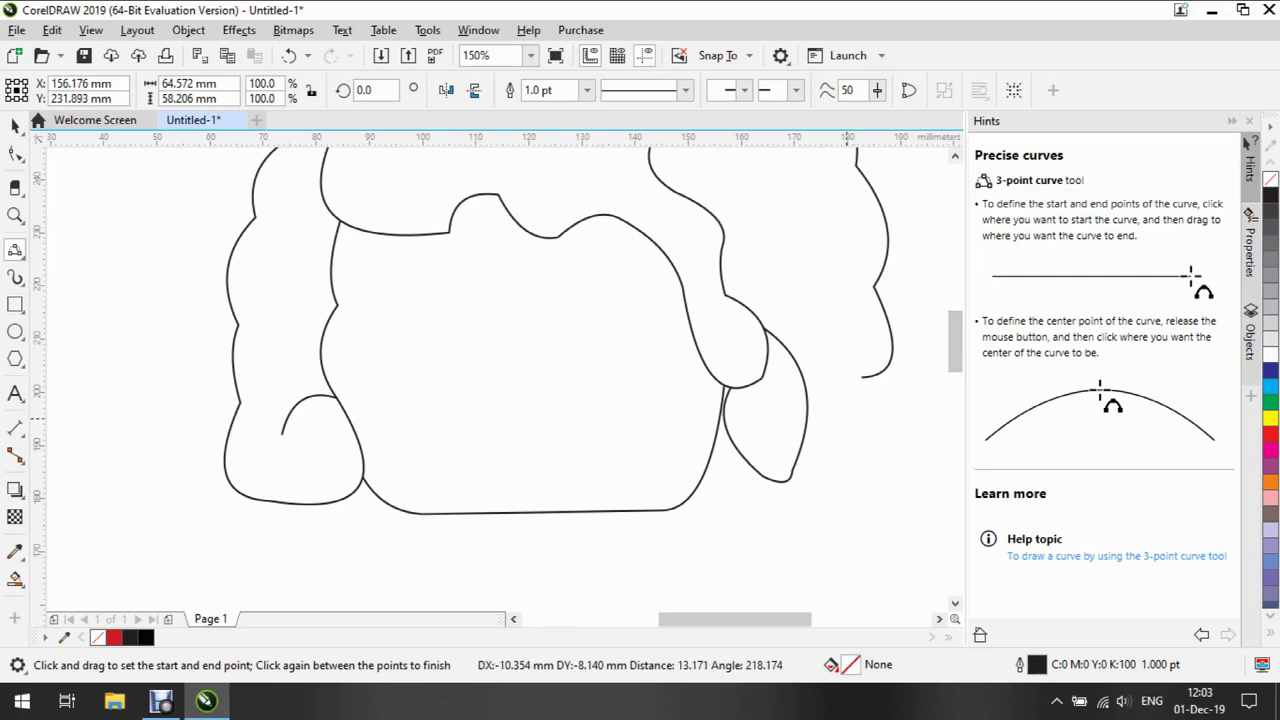
click(788, 421)
Draw the collar's left side below the chin as four 0.5 pt scallops, each about 1.7 mm wide and 3.2 mm high
scroll(888, 386, down, 2)
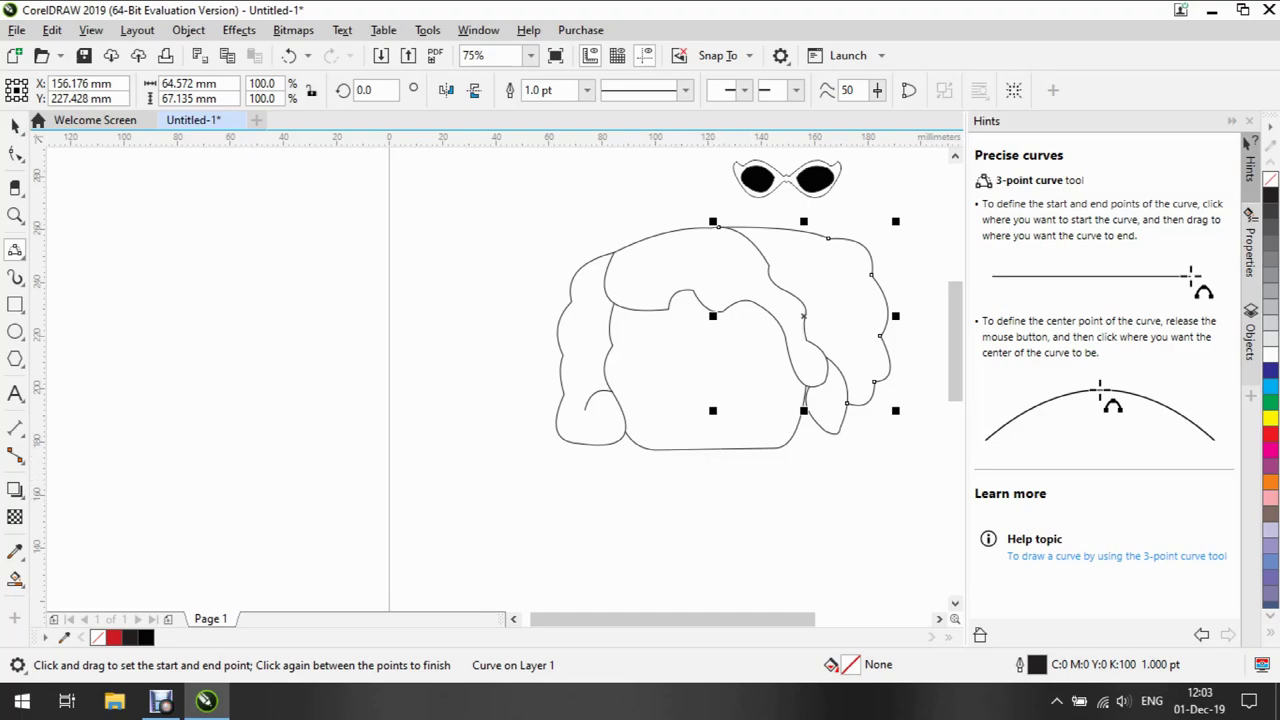
key(z)
scroll(727, 449, up, 8)
scroll(495, 420, up, 3)
scroll(495, 420, down, 2)
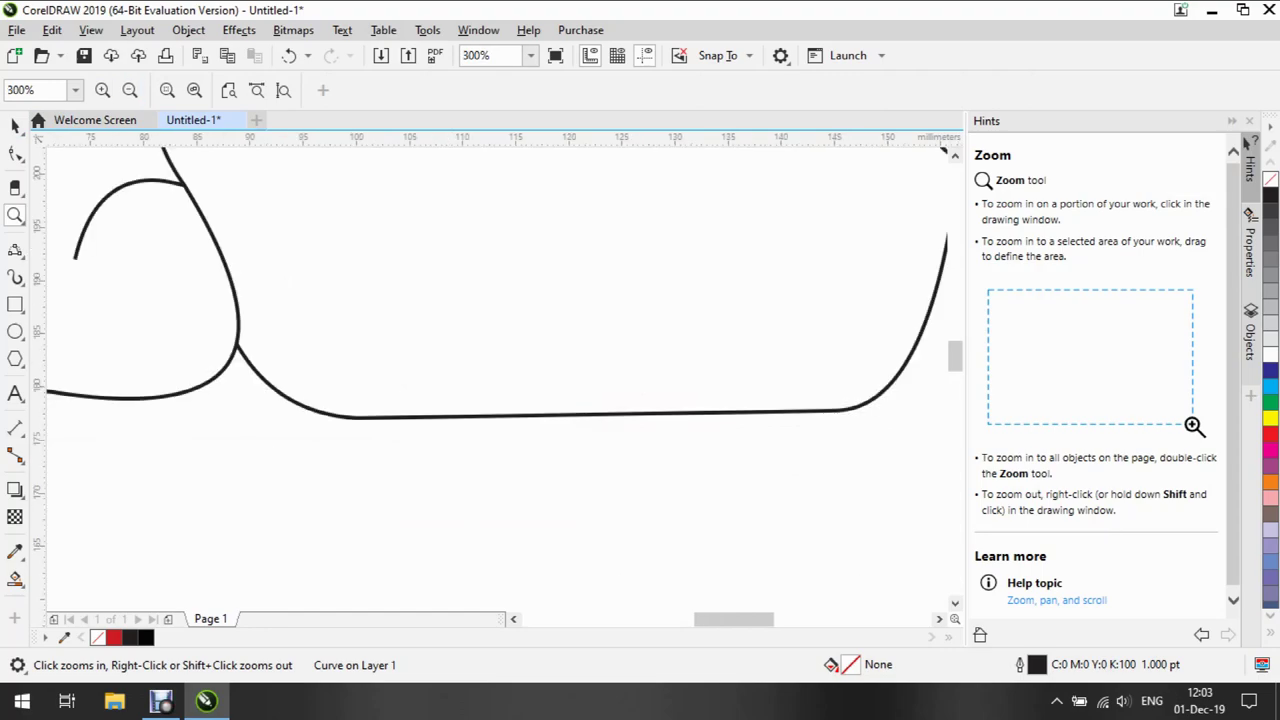
click(15, 250)
drag(376, 414, 312, 555)
click(373, 432)
click(375, 466)
click(337, 518)
right_click(334, 534)
click(334, 534)
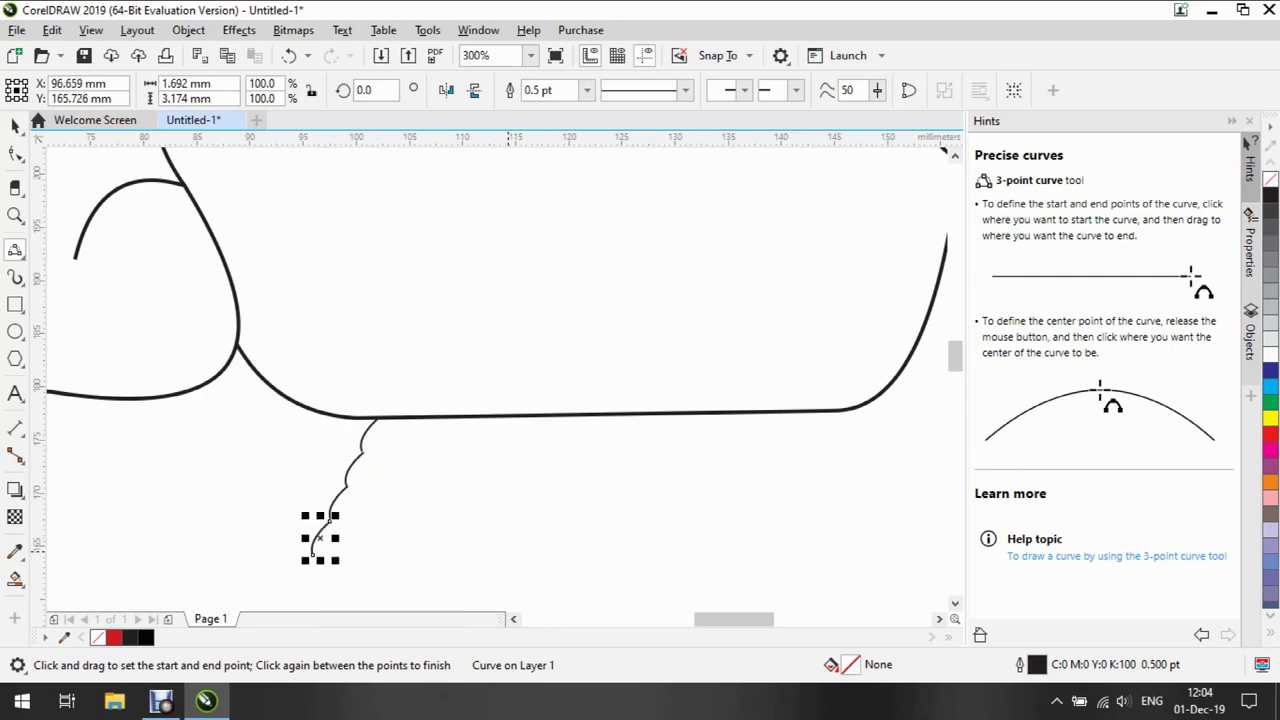
Continue the collar's lower left edge toward the centre with scallop copies rotated to about 90.4 degrees
drag(320, 537, 394, 590)
click(470, 578)
click(414, 537)
click(417, 609)
click(430, 623)
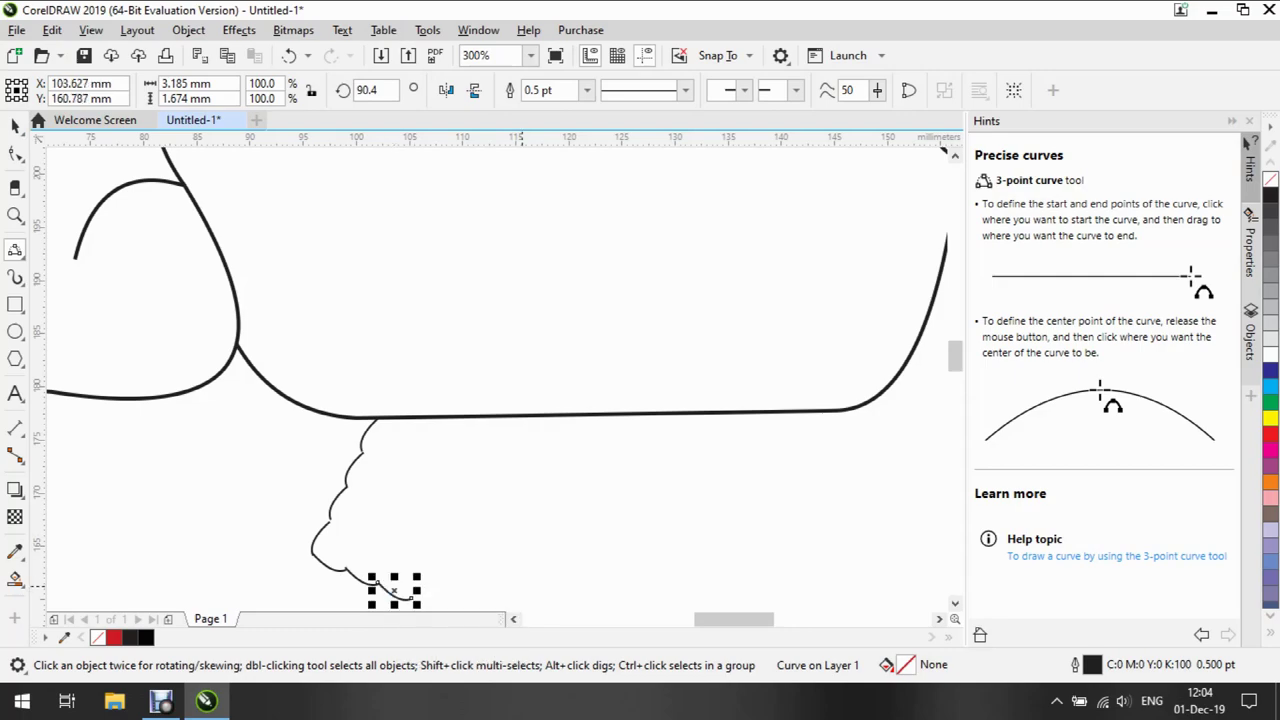
scroll(394, 590, down, 2)
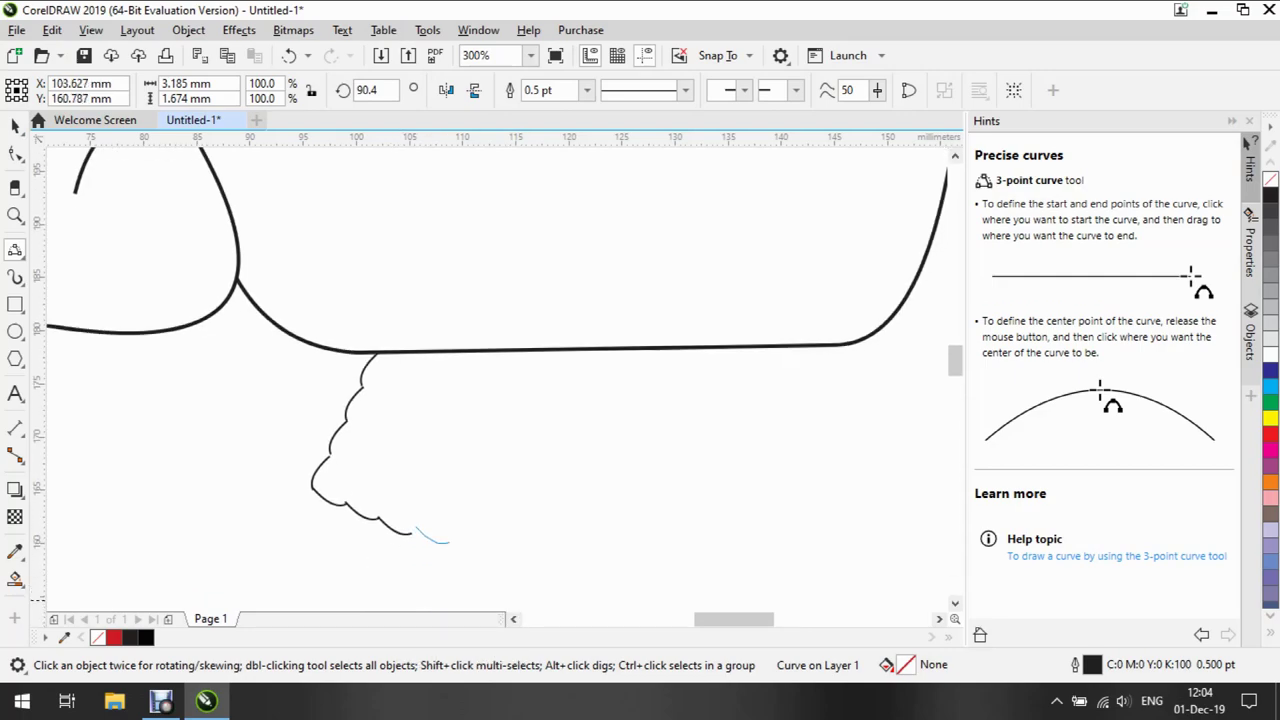
click(450, 565)
Draw a fan-shaped left bow loop of 0.5 pt curves at the end of the scallops, about 8.4 mm wide and 7.1 mm high
drag(394, 524, 551, 585)
click(495, 585)
click(558, 557)
click(512, 603)
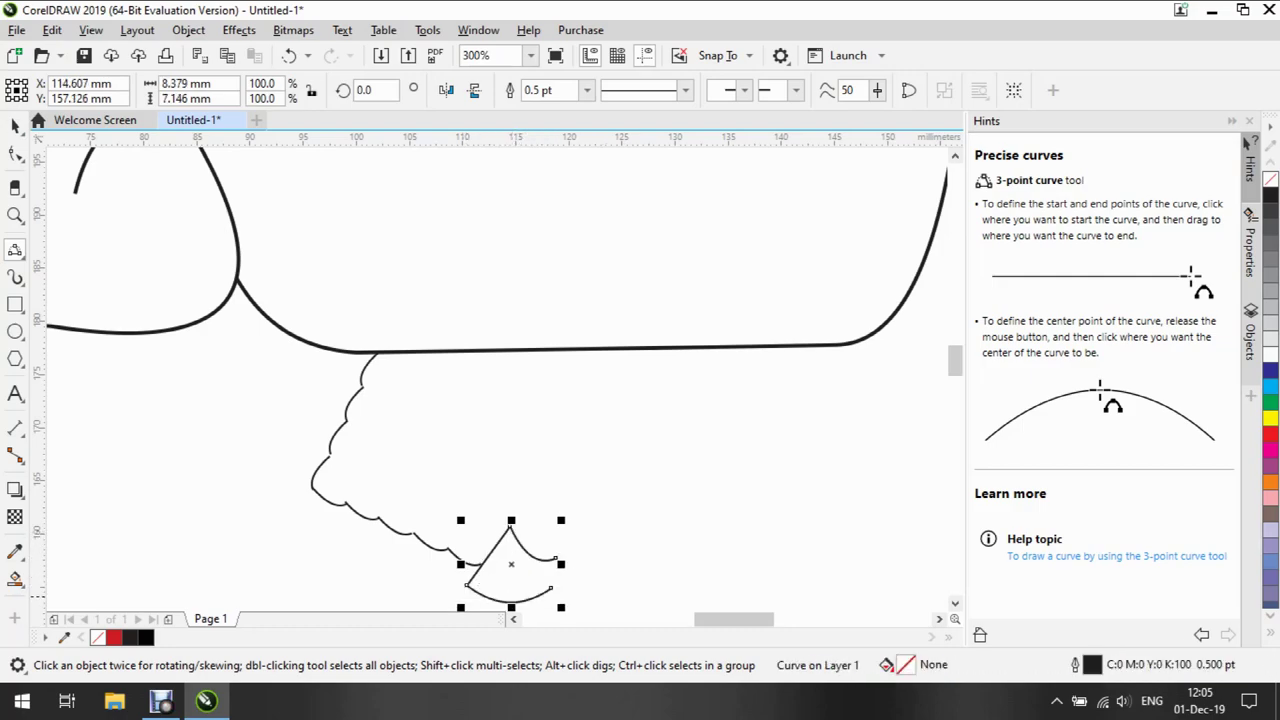
Draw the bow's knot beside the left loop as a slanted four-sided shape about 4.2 mm wide, with a rounded lower end
mouse_move(556, 545)
mouse_down()
mouse_move(551, 600)
mouse_move(551, 522)
mouse_move(550, 540)
mouse_up()
click(553, 510)
mouse_move(556, 478)
mouse_down()
mouse_move(597, 477)
mouse_move(590, 535)
mouse_up()
click(597, 477)
click(590, 535)
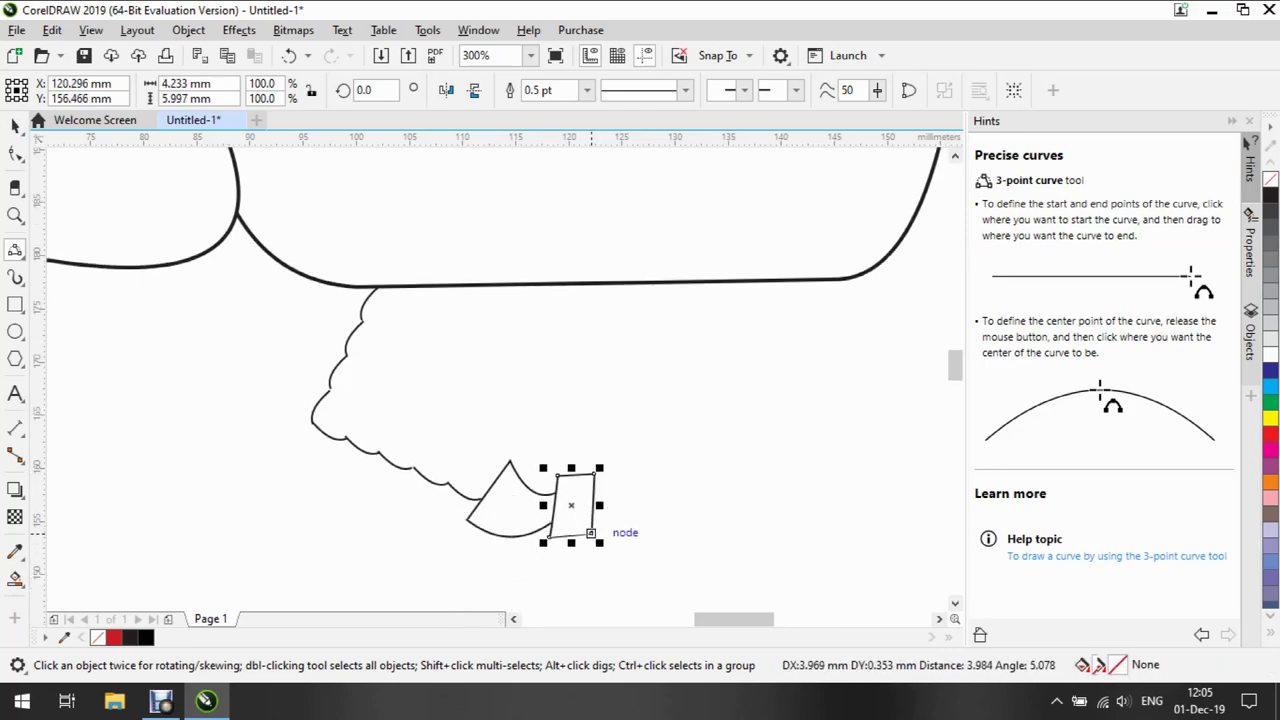
click(572, 549)
Place a mirrored copy of the left bow loop against the knot's other side and fit it to about 8.8 mm wide
key(space)
drag(509, 497, 686, 500)
drag(600, 505, 686, 505)
click(686, 515)
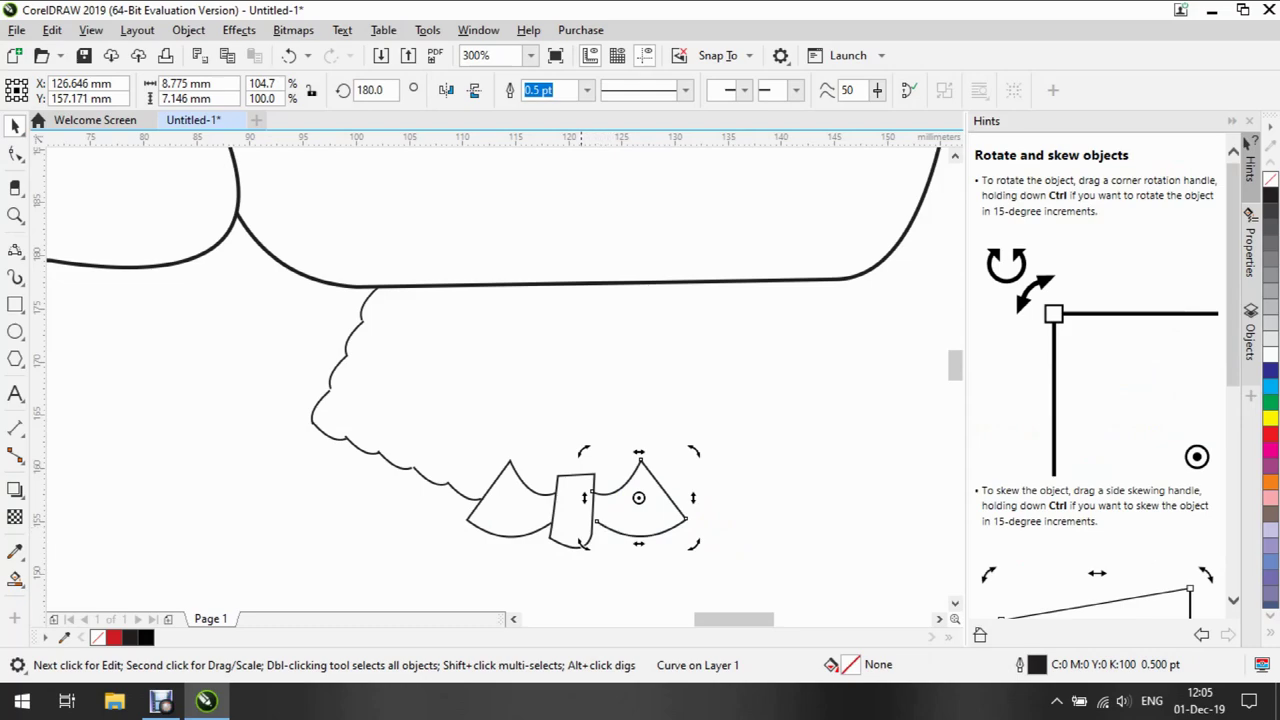
key(F10)
click(509, 497)
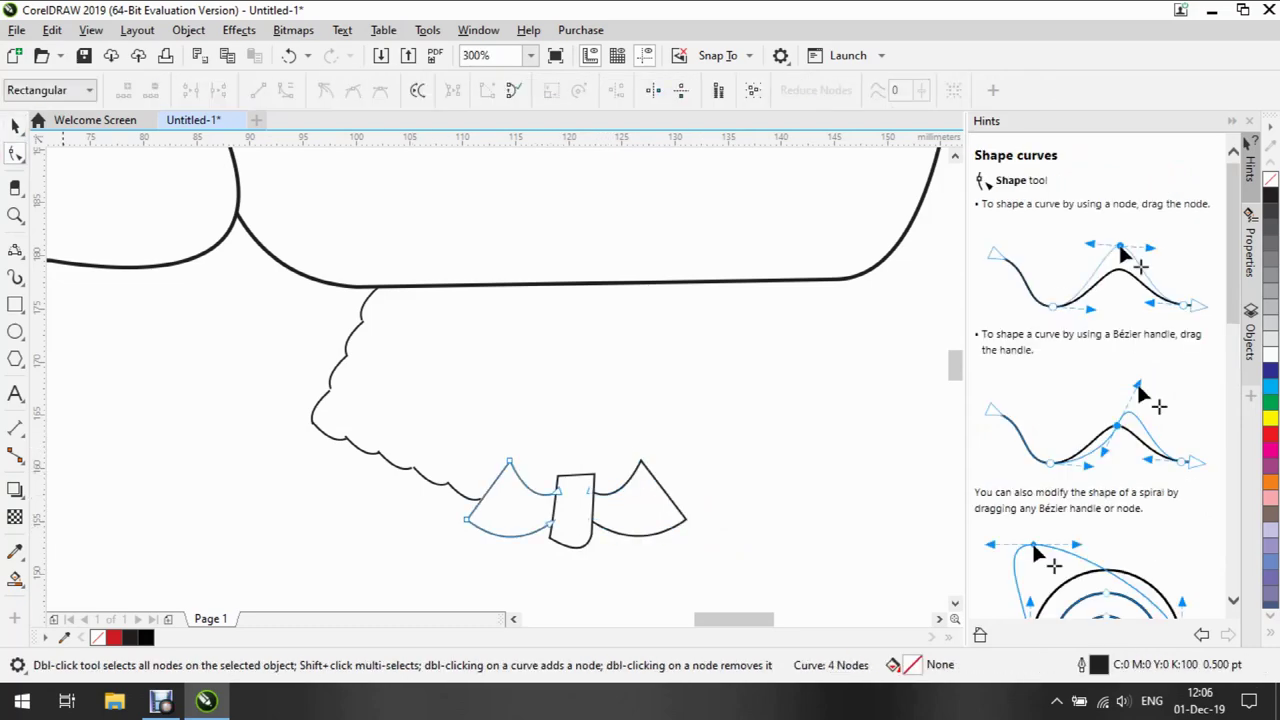
key(space)
key(Escape)
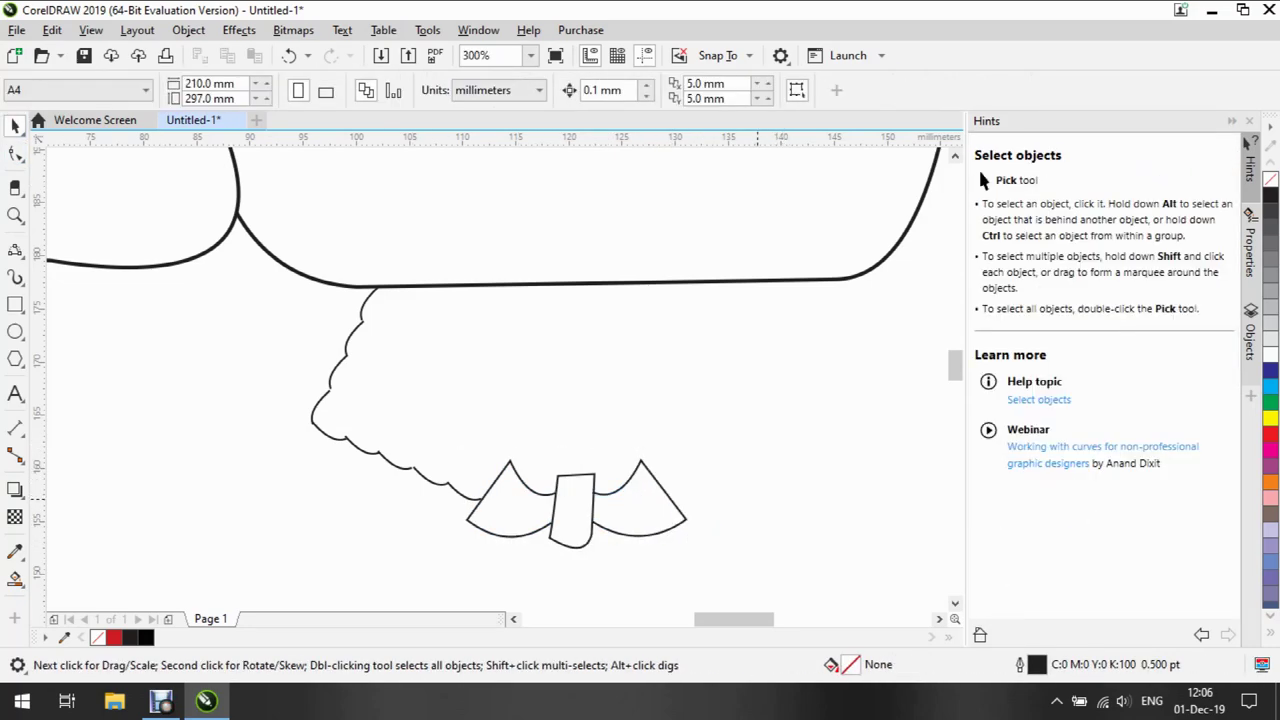
drag(403, 412, 492, 508)
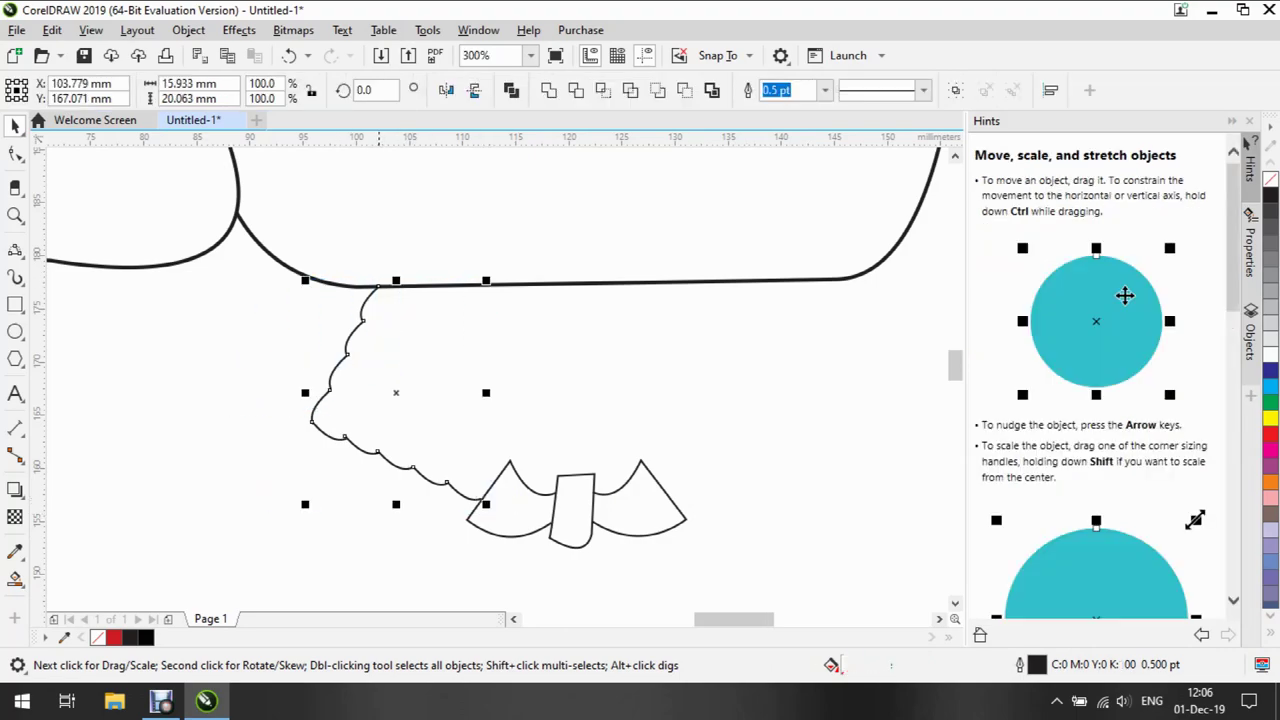
right_click(394, 177)
key(Escape)
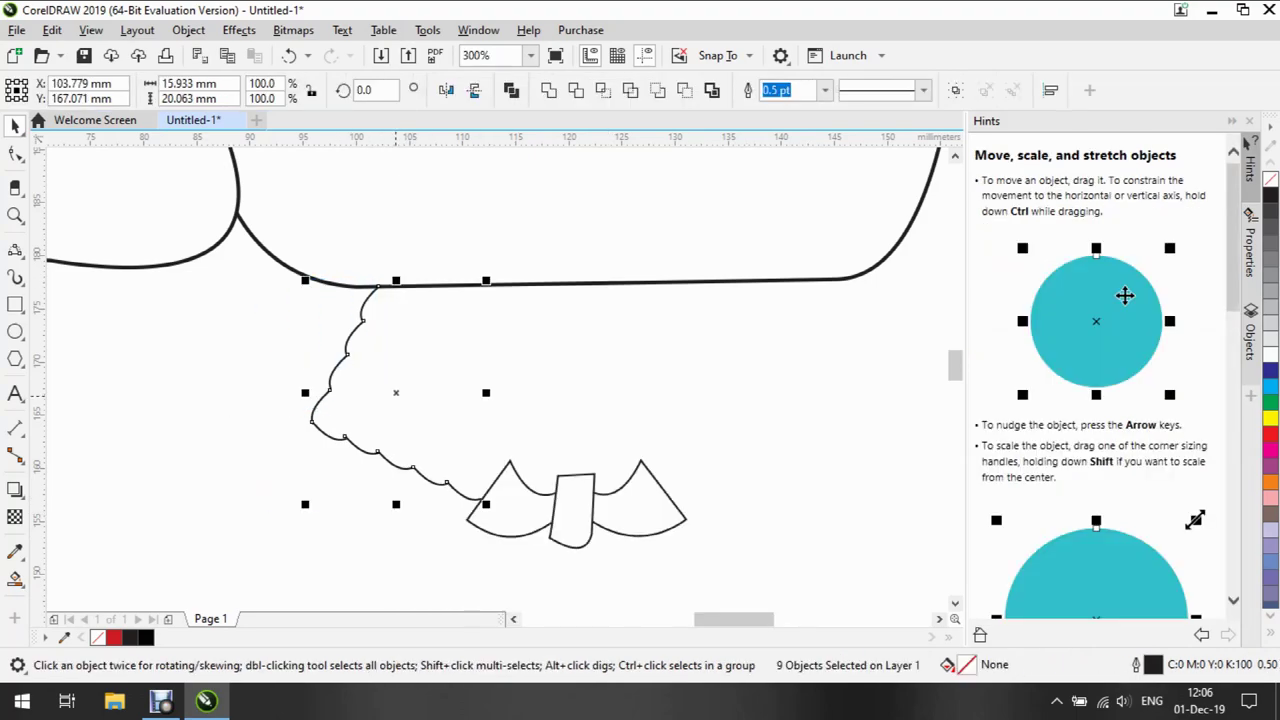
right_click(242, 412)
key(Escape)
key(Escape)
drag(200, 286, 482, 516)
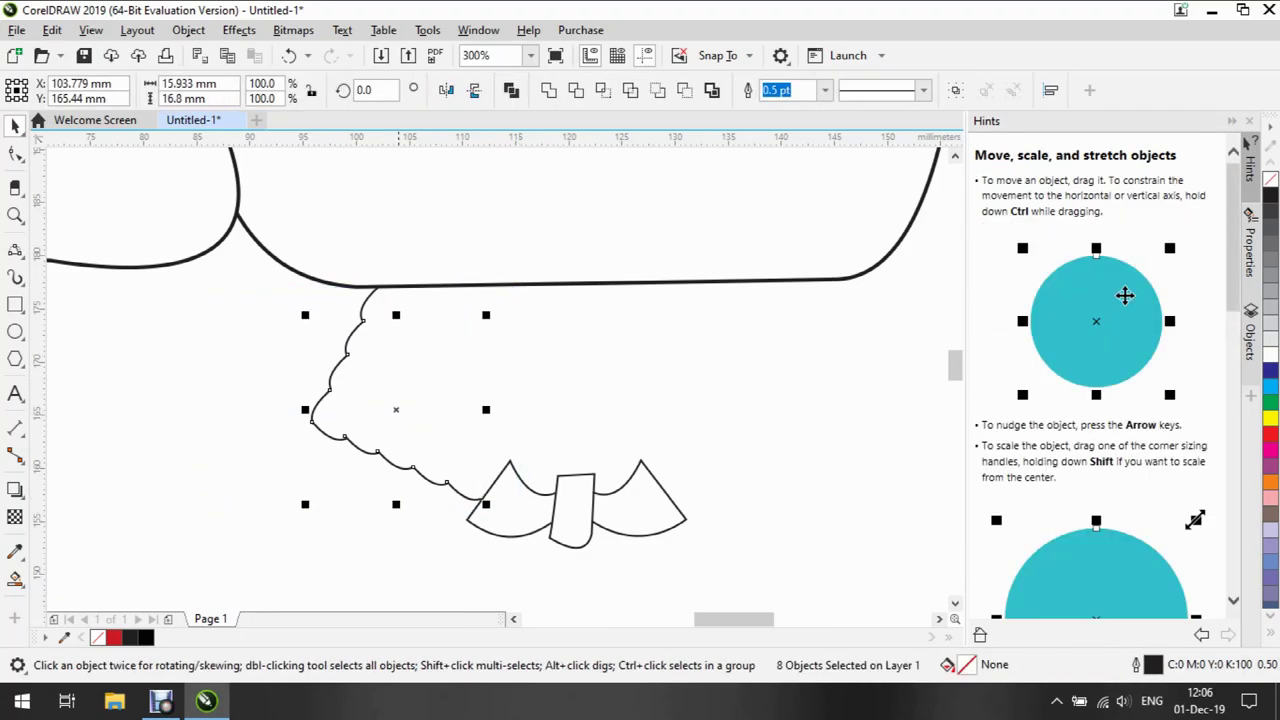
right_click(562, 400)
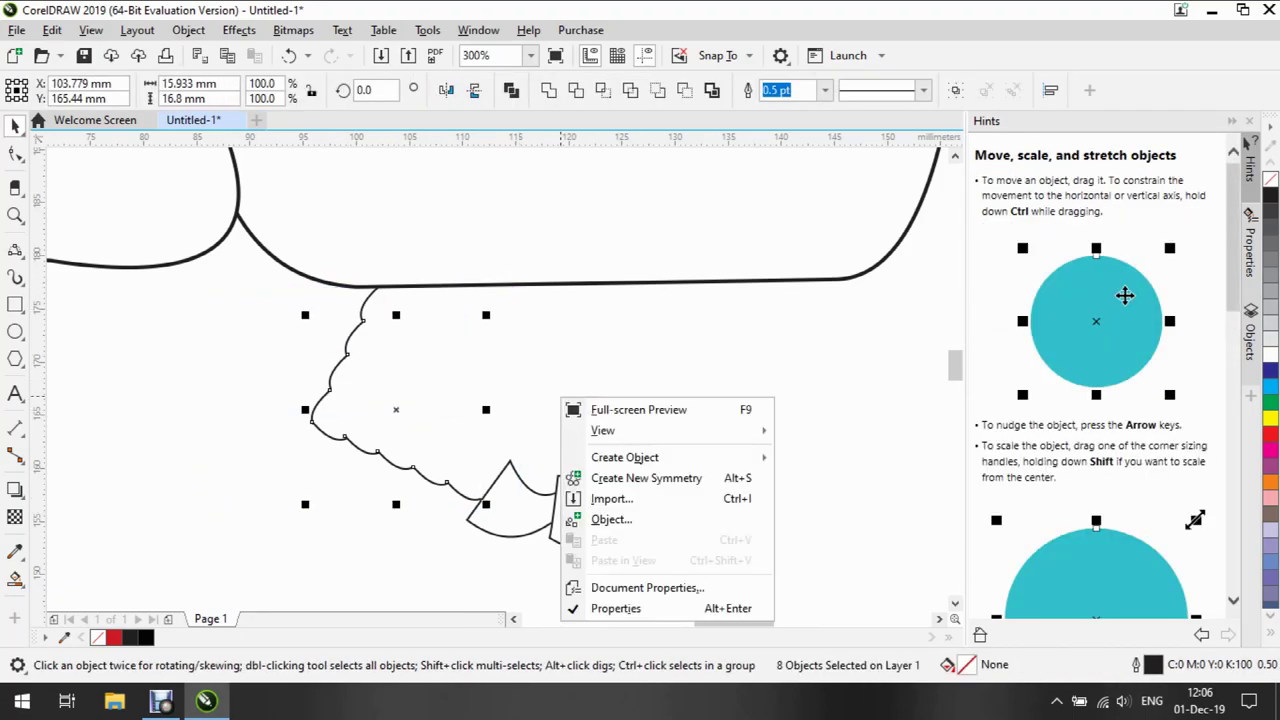
key(Escape)
Mirror a copy of the nine collar scallops to form the right collar edge from the chin line to the right bow loop
drag(234, 277, 490, 510)
drag(226, 249, 490, 510)
right_click(541, 372)
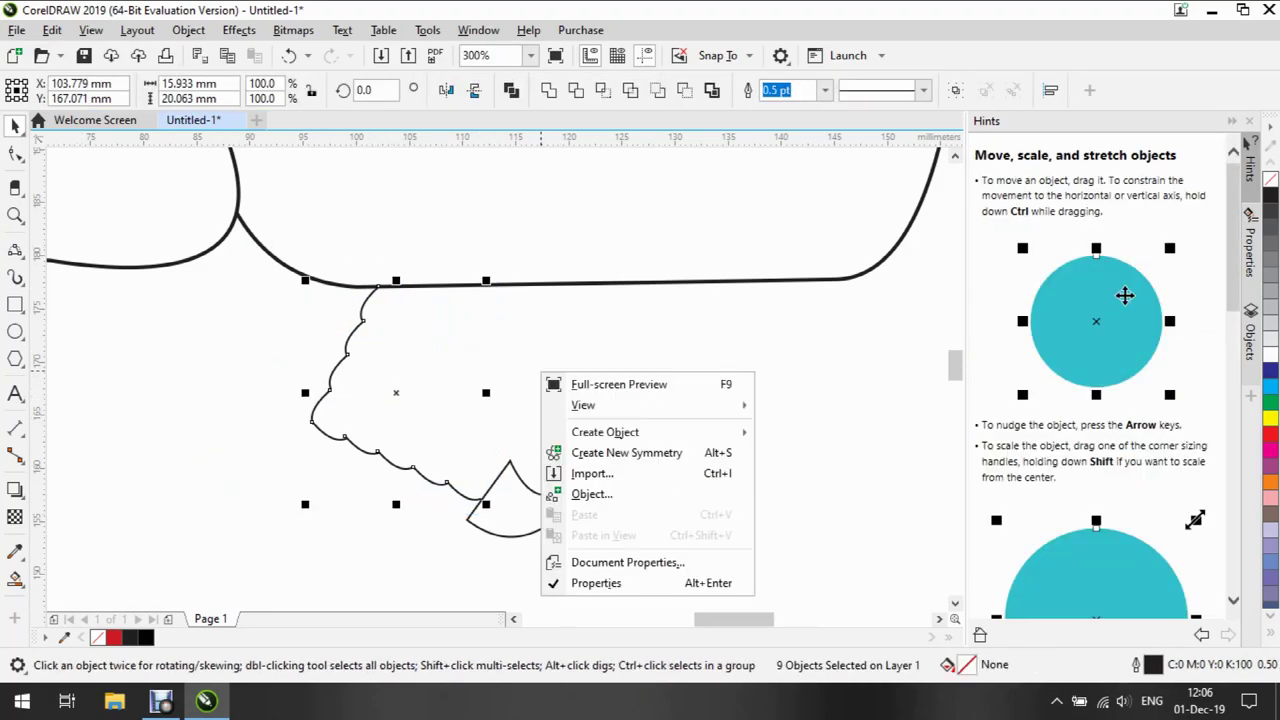
right_click(400, 283)
click(457, 280)
right_click(680, 334)
click(712, 474)
key(Escape)
drag(311, 417, 632, 412)
key(Escape)
Set the outline width of the collar scallops and the bow to 1.0 pt
scroll(640, 502, up, 2)
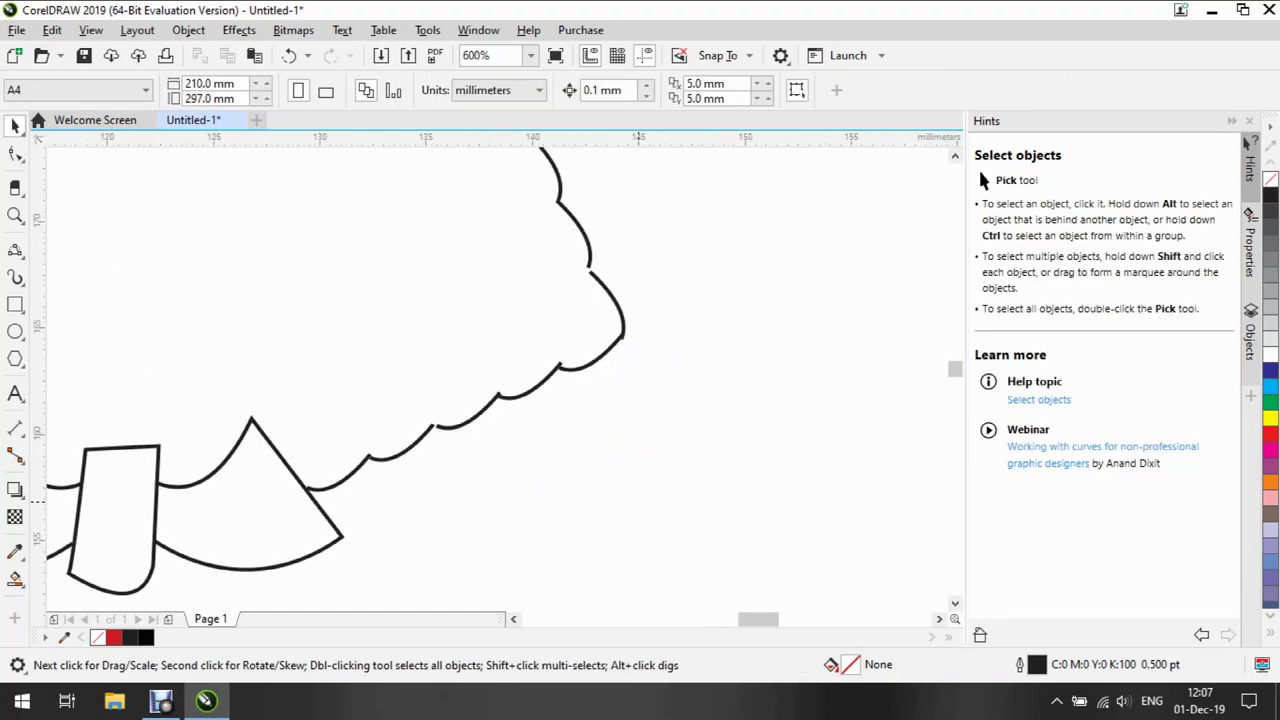
key(z)
key(F4)
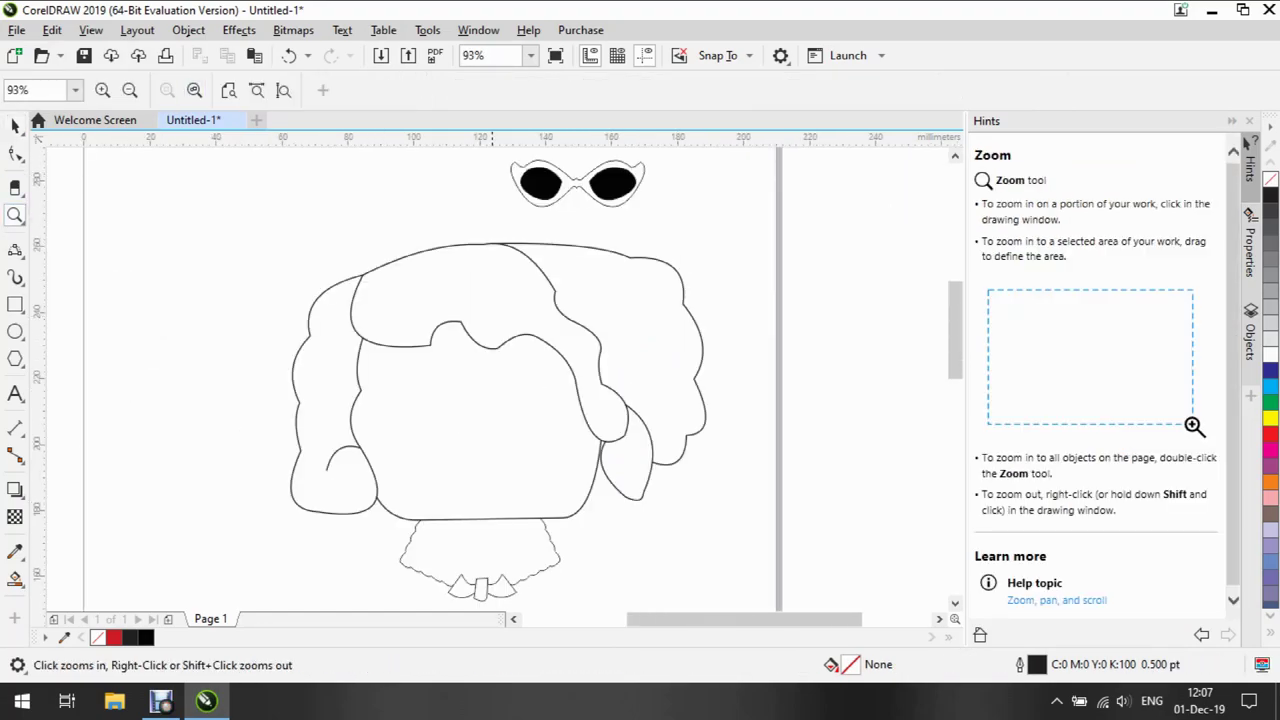
click(521, 565)
click(391, 366)
key(space)
click(300, 245)
key(Escape)
drag(150, 200, 930, 530)
click(824, 90)
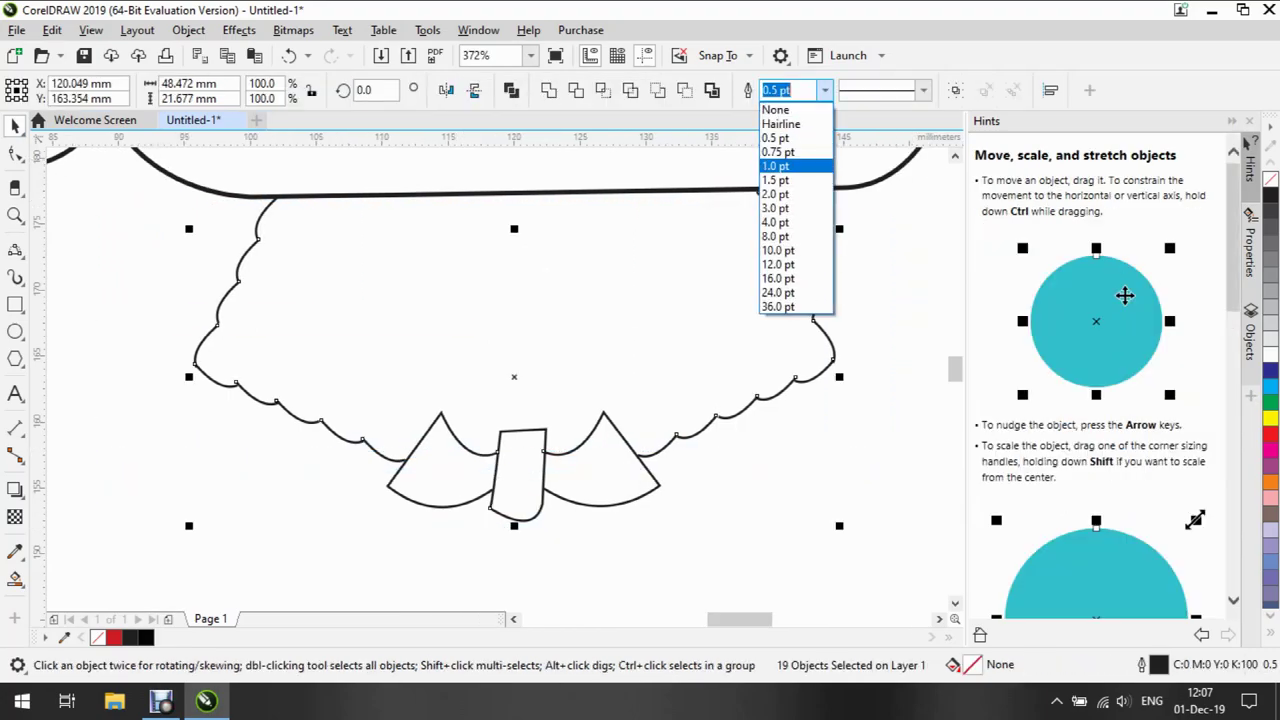
click(776, 166)
key(Escape)
Set the outline width of the two remaining thin scallops just under the chin line to 1.0 pt
click(258, 214)
click(587, 90)
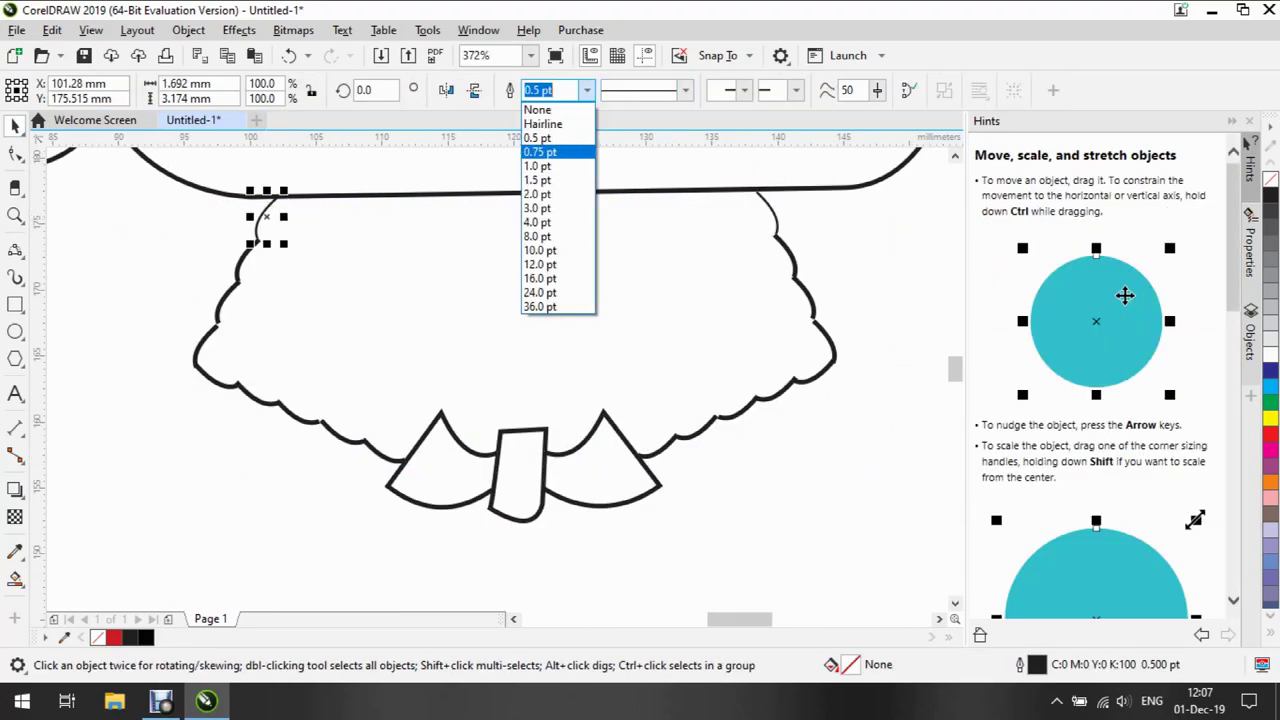
click(537, 166)
click(766, 212)
click(587, 90)
click(537, 166)
key(Escape)
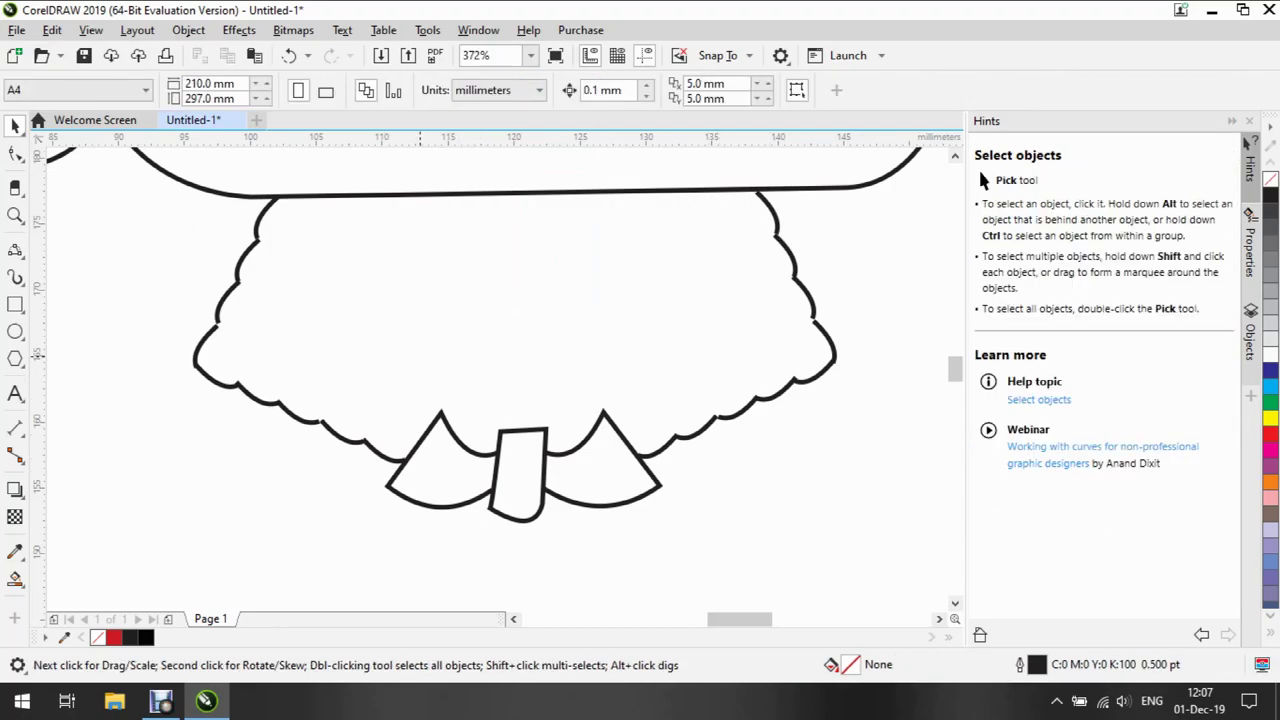
Form the collar's inner V from the chin to the knot with five copied scallops per side, each row about 8 mm wide and 18 mm high
drag(373, 469, 373, 469)
drag(154, 357, 429, 471)
drag(280, 405, 432, 305)
click(506, 343)
drag(320, 237, 625, 382)
click(458, 315)
drag(565, 253, 566, 355)
click(469, 349)
drag(500, 414, 503, 432)
drag(414, 240, 596, 310)
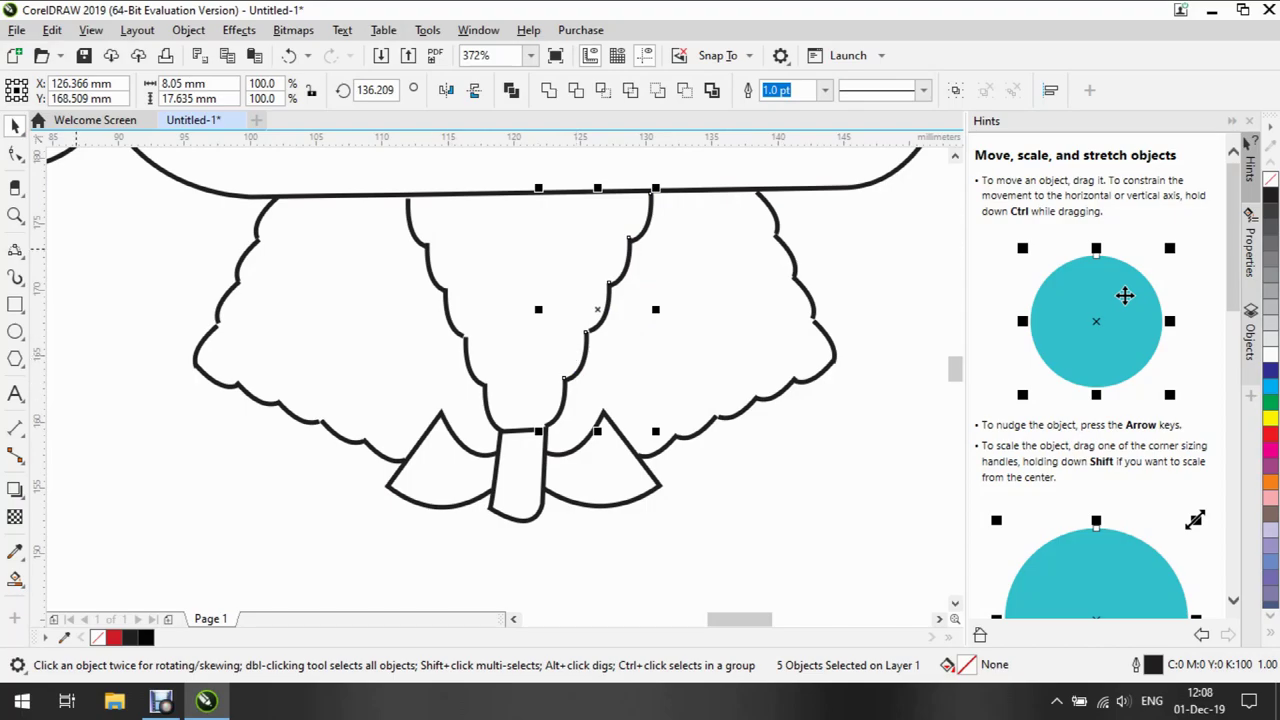
Draw two 1.0 pt arcs across the inner V and a centre line from where they meet down to the knot
click(15, 249)
drag(440, 287, 532, 288)
click(524, 287)
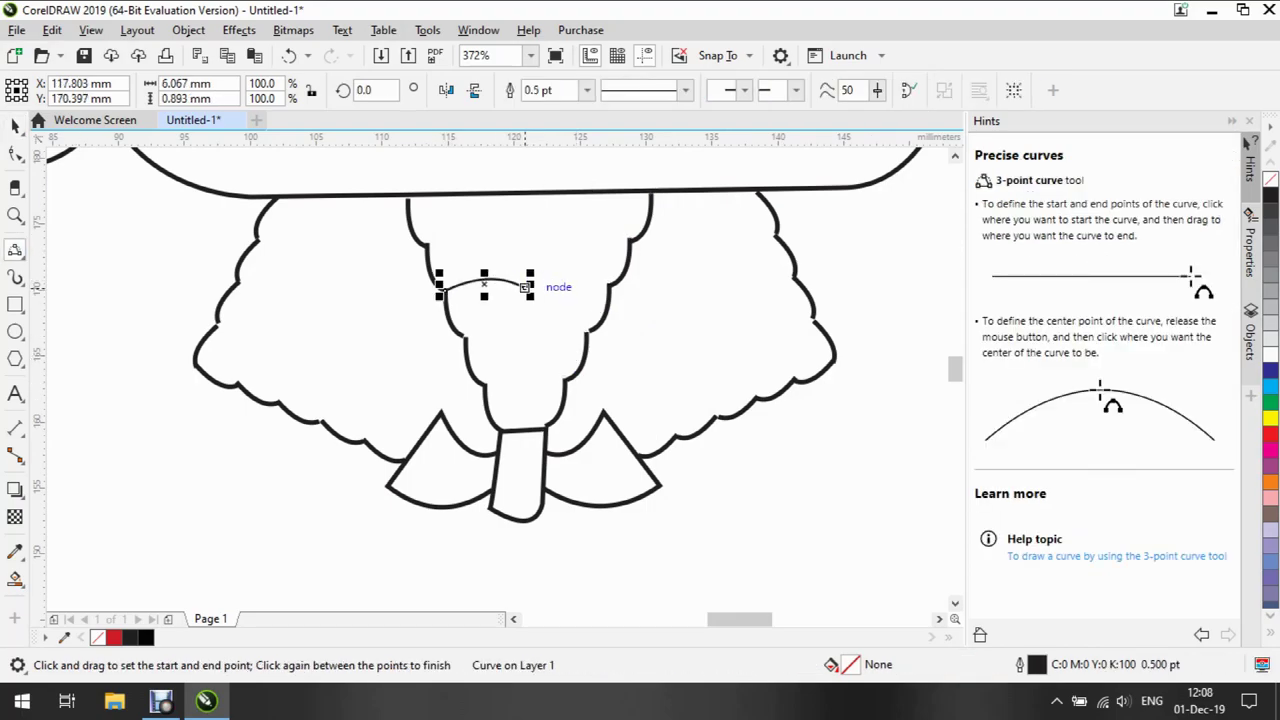
click(586, 90)
click(545, 128)
mouse_move(484, 284)
mouse_down()
mouse_move(564, 284)
mouse_move(524, 300)
mouse_move(520, 432)
mouse_up()
click(620, 317)
click(522, 360)
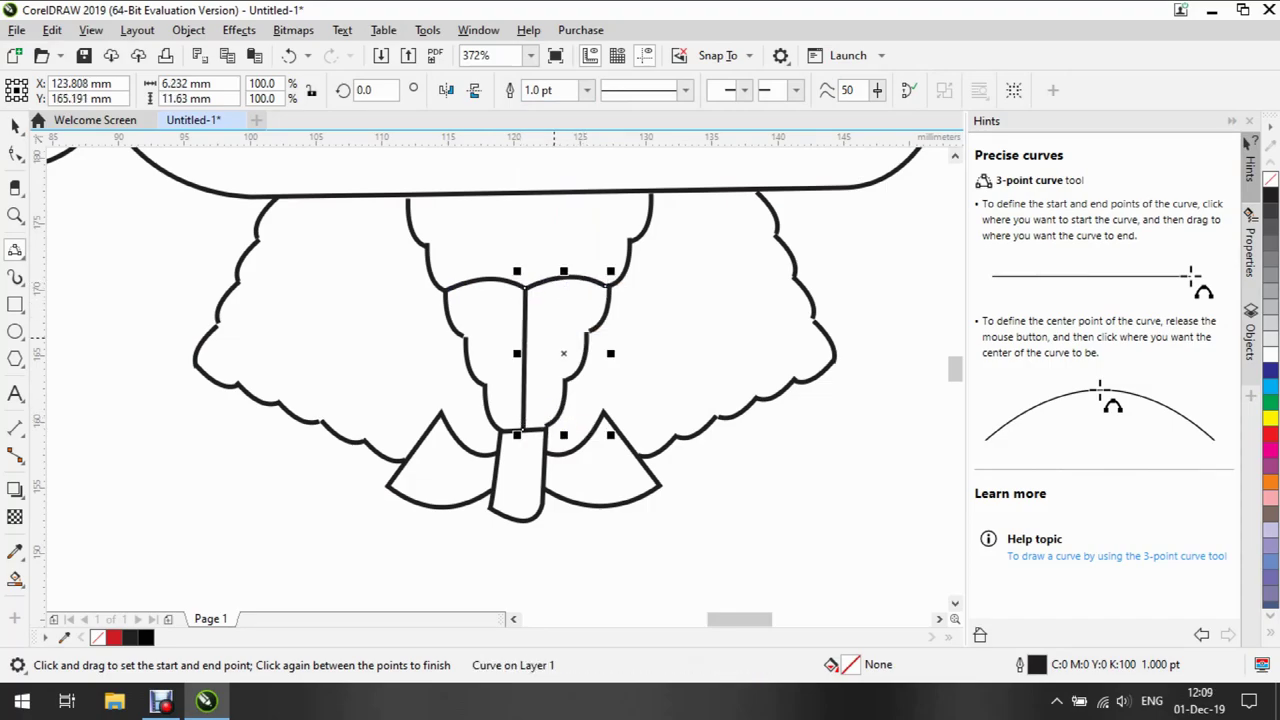
Add a row of short 0.5 pt curved dashes, about 2 mm long, just beneath both arcs
drag(447, 295, 541, 288)
click(474, 292)
click(580, 327)
key(Escape)
click(630, 325)
drag(605, 287, 553, 288)
key(F10)
key(space)
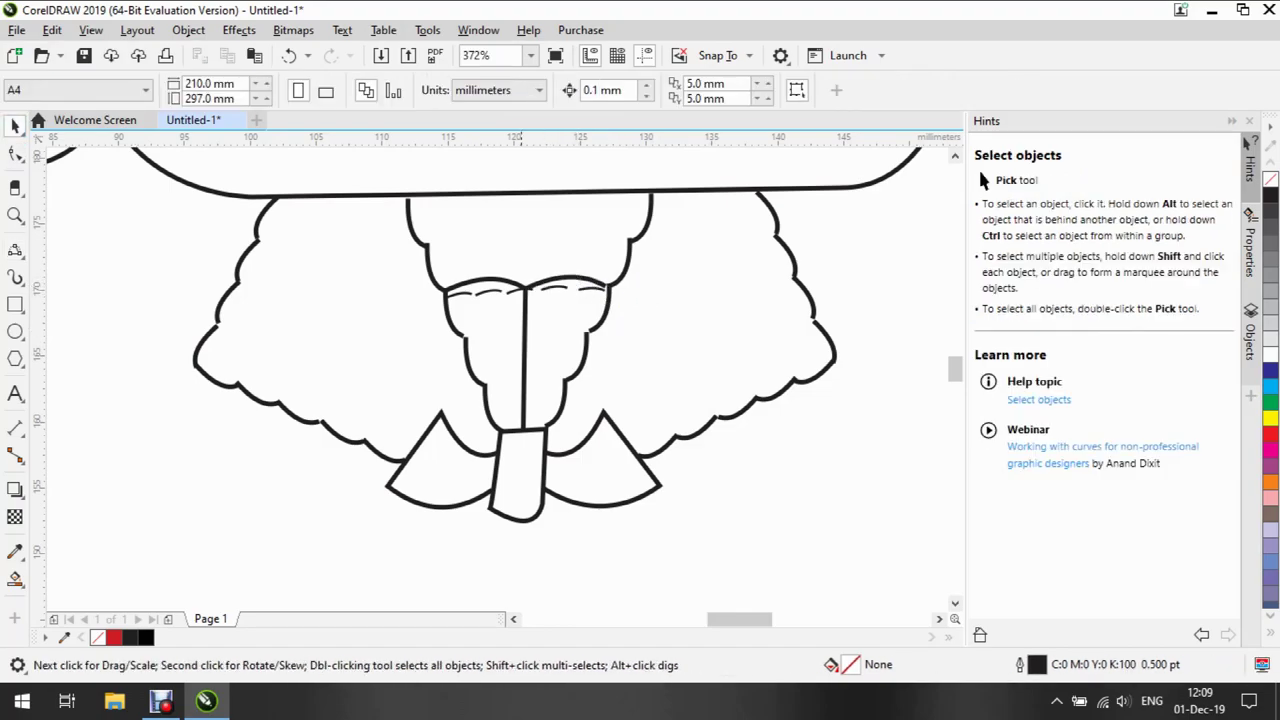
Adjust the short dashes beneath the inner V's left arc so they follow the arc up to the centre line
click(520, 290)
drag(548, 284, 530, 298)
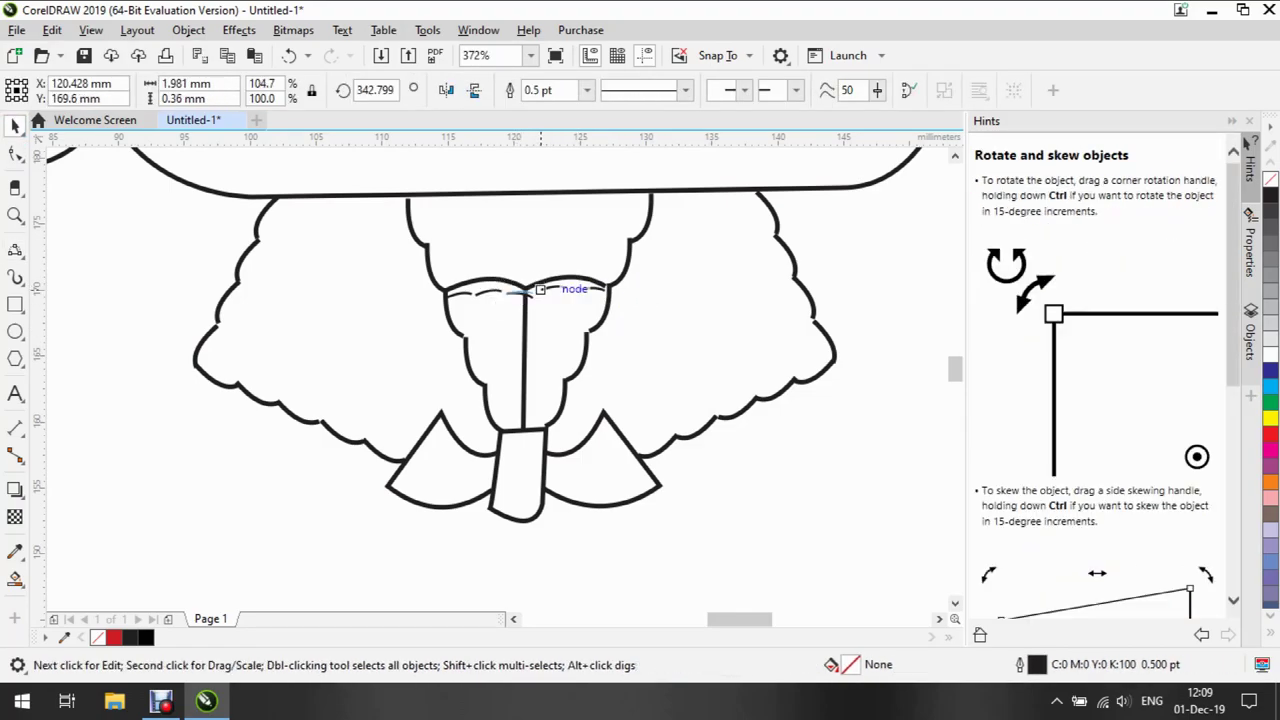
key(Escape)
click(520, 292)
key(Escape)
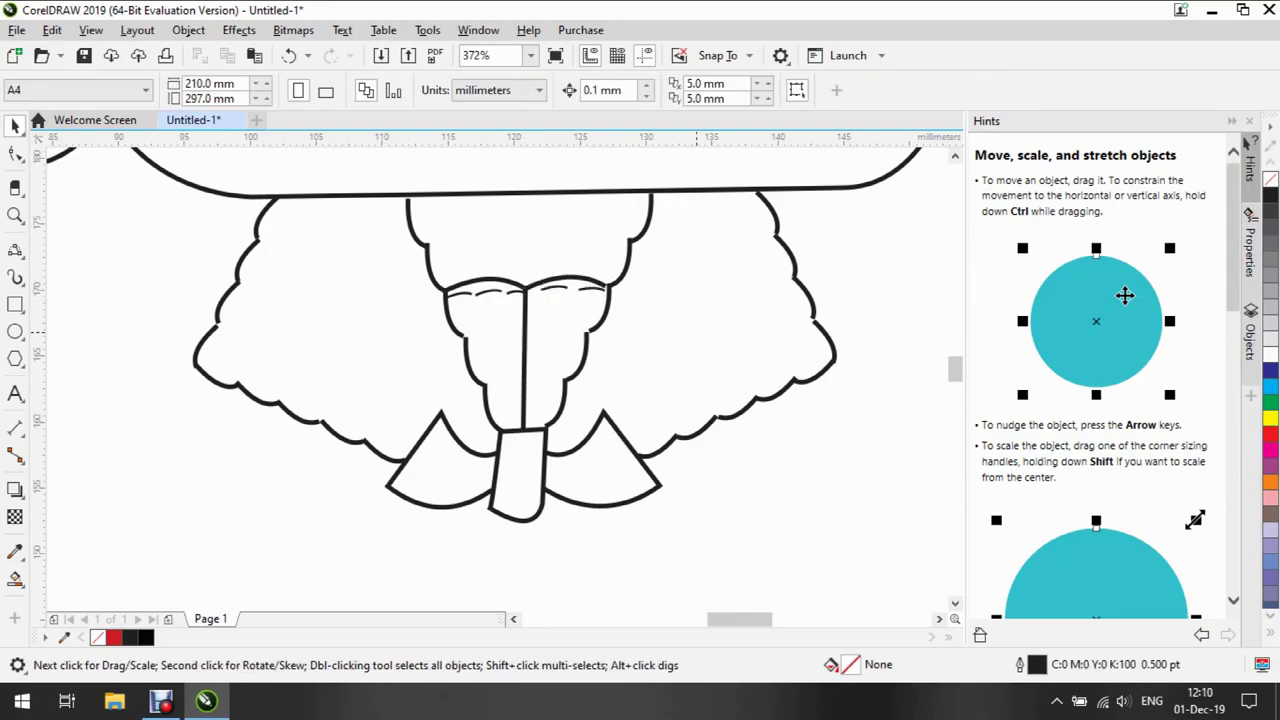
click(487, 292)
click(487, 292)
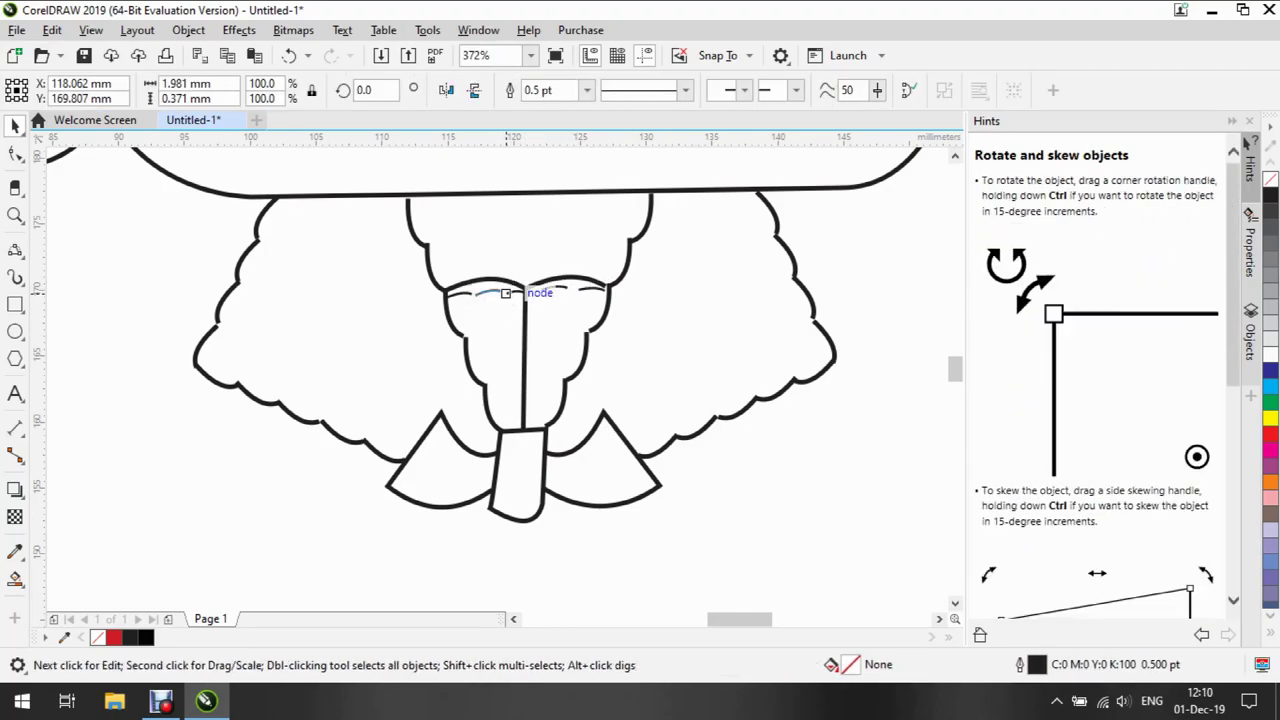
drag(463, 285, 518, 291)
key(Escape)
click(516, 285)
key(Escape)
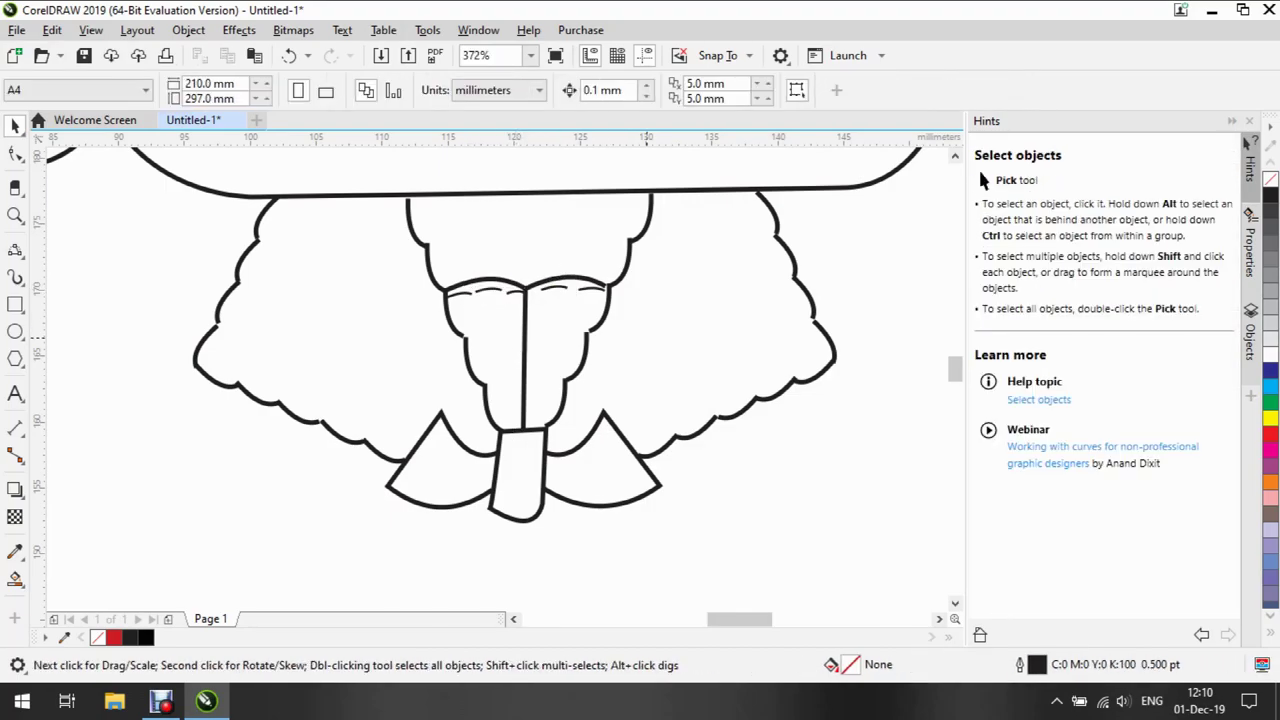
Draw three pairs of short 0.5 pt fold strokes branching from the centre line of the inner V with the 3-point curve tool
click(15, 250)
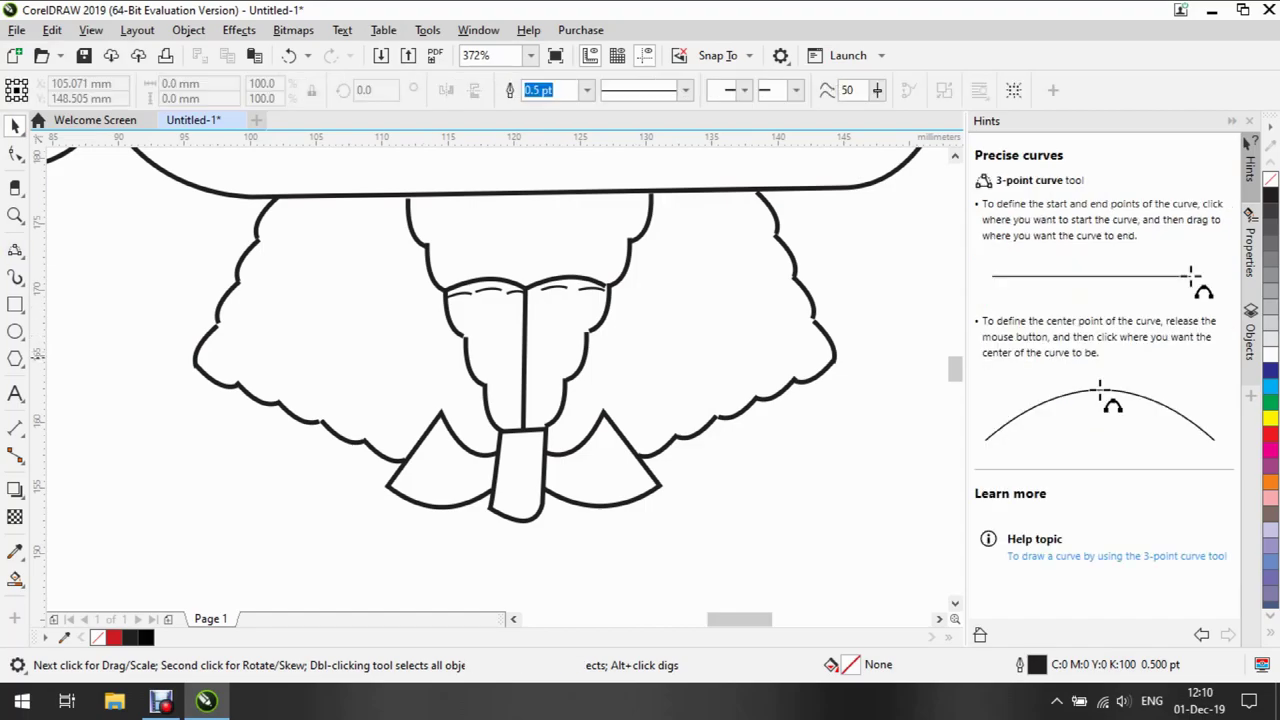
mouse_move(523, 317)
mouse_down()
mouse_move(558, 320)
mouse_move(488, 334)
mouse_move(564, 353)
mouse_move(492, 368)
mouse_move(552, 390)
mouse_up()
click(556, 322)
click(523, 345)
click(534, 346)
click(510, 356)
click(526, 378)
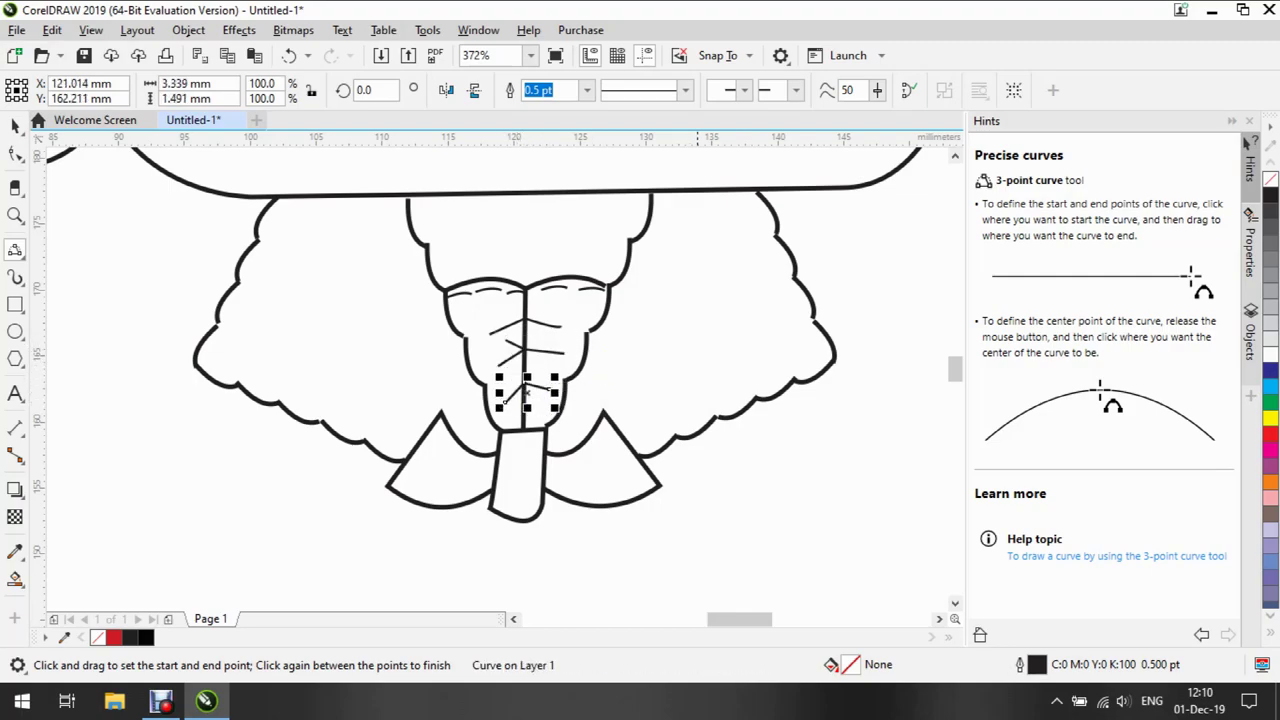
Draw the bow's left tail below the knot as a 1.0 pt four-sided shape about 6.7 mm wide and 8.9 mm high
mouse_move(490, 488)
mouse_down()
mouse_move(430, 530)
mouse_move(412, 575)
mouse_up()
click(450, 532)
click(587, 90)
click(537, 166)
scroll(420, 575, down, 2)
mouse_move(409, 512)
mouse_down()
mouse_move(470, 545)
mouse_move(528, 449)
mouse_move(503, 450)
mouse_move(558, 550)
mouse_move(578, 493)
mouse_up()
click(441, 527)
click(487, 497)
click(525, 505)
click(587, 90)
Draw the bow's right tail, flaring outward from the knot, about 7.3 mm wide and 8.2 mm high with a 1.0 pt outline
drag(541, 437, 539, 436)
click(560, 463)
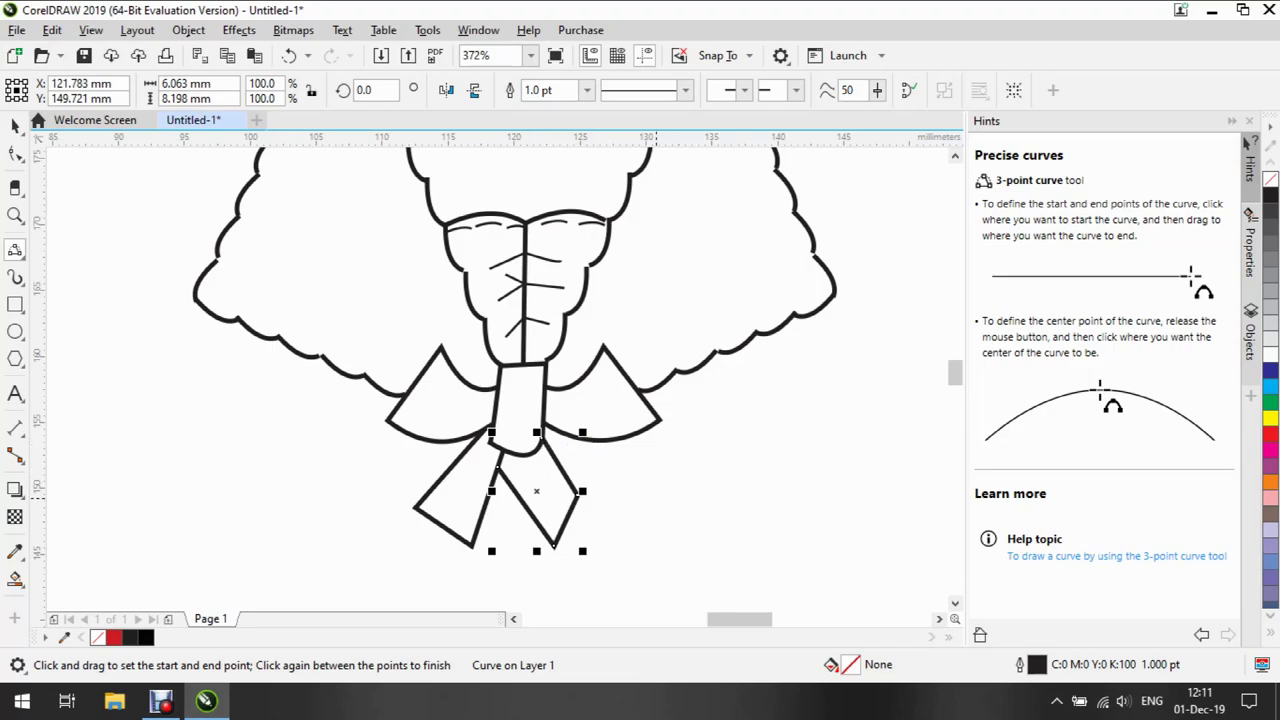
key(Delete)
drag(520, 453, 616, 508)
click(540, 437)
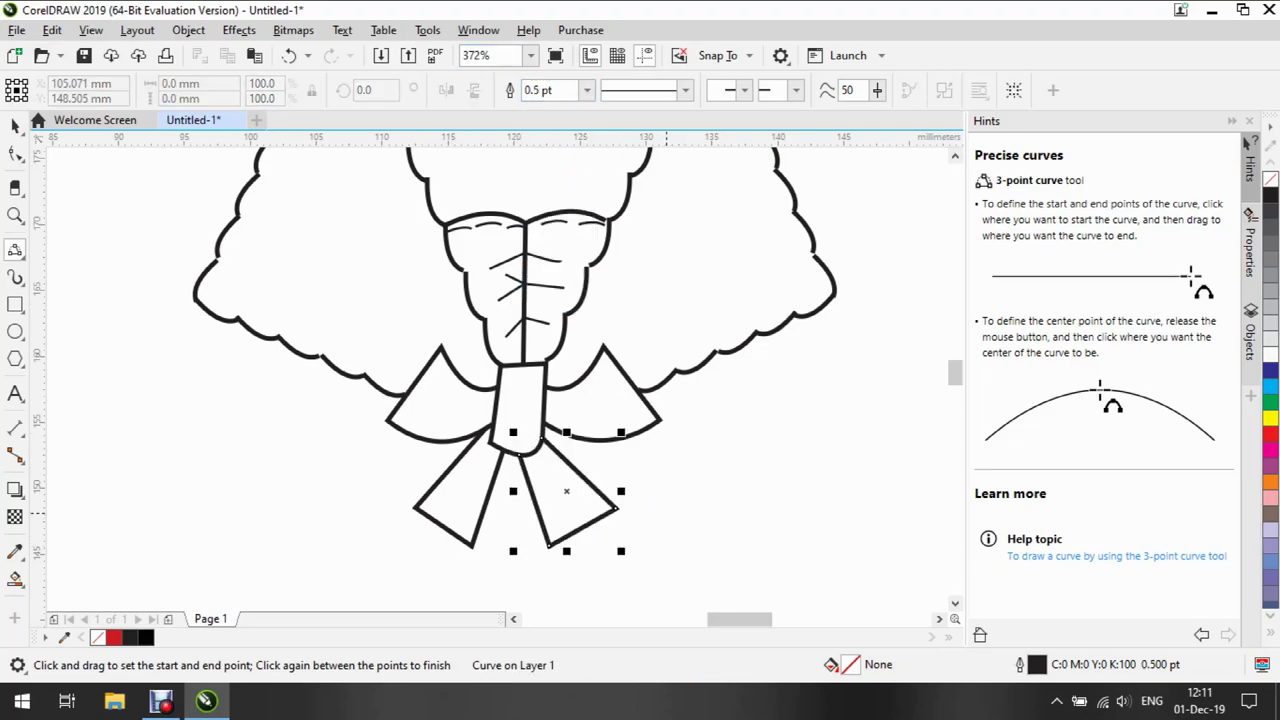
Move both bow tails slightly to the right so their upper ends meet the knot
key(space)
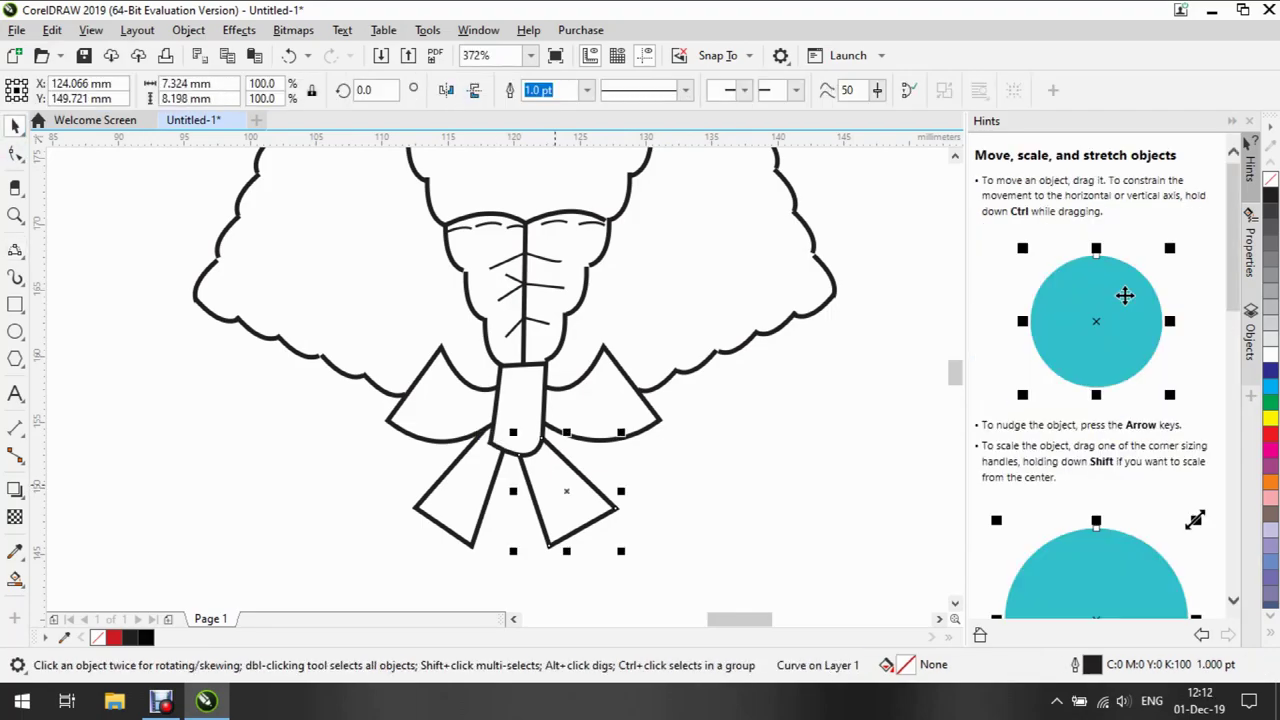
key(F10)
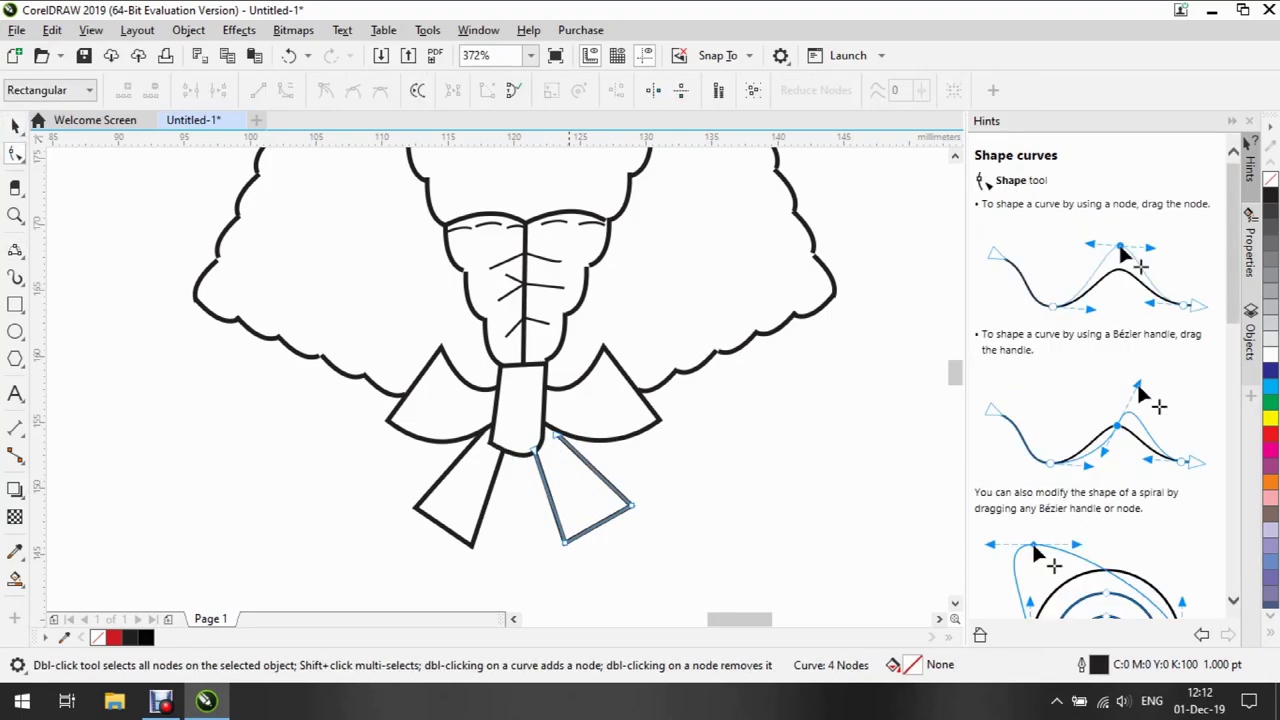
click(460, 495)
key(space)
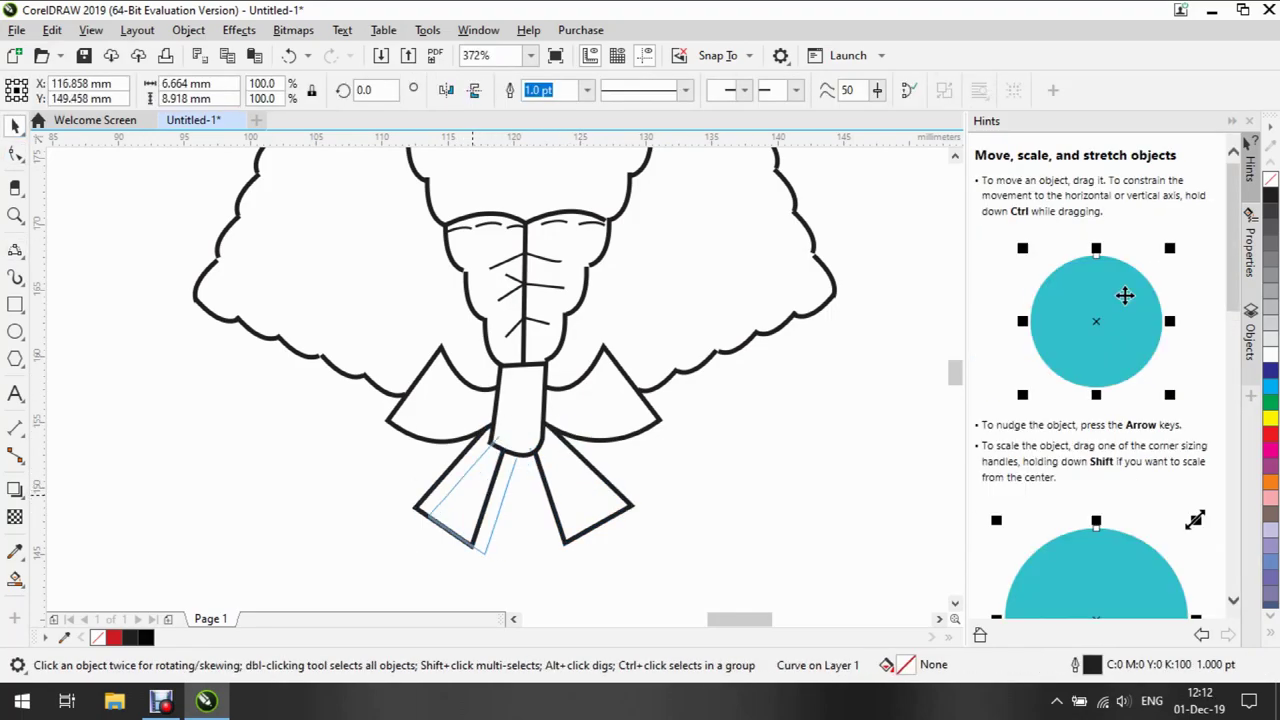
key(F10)
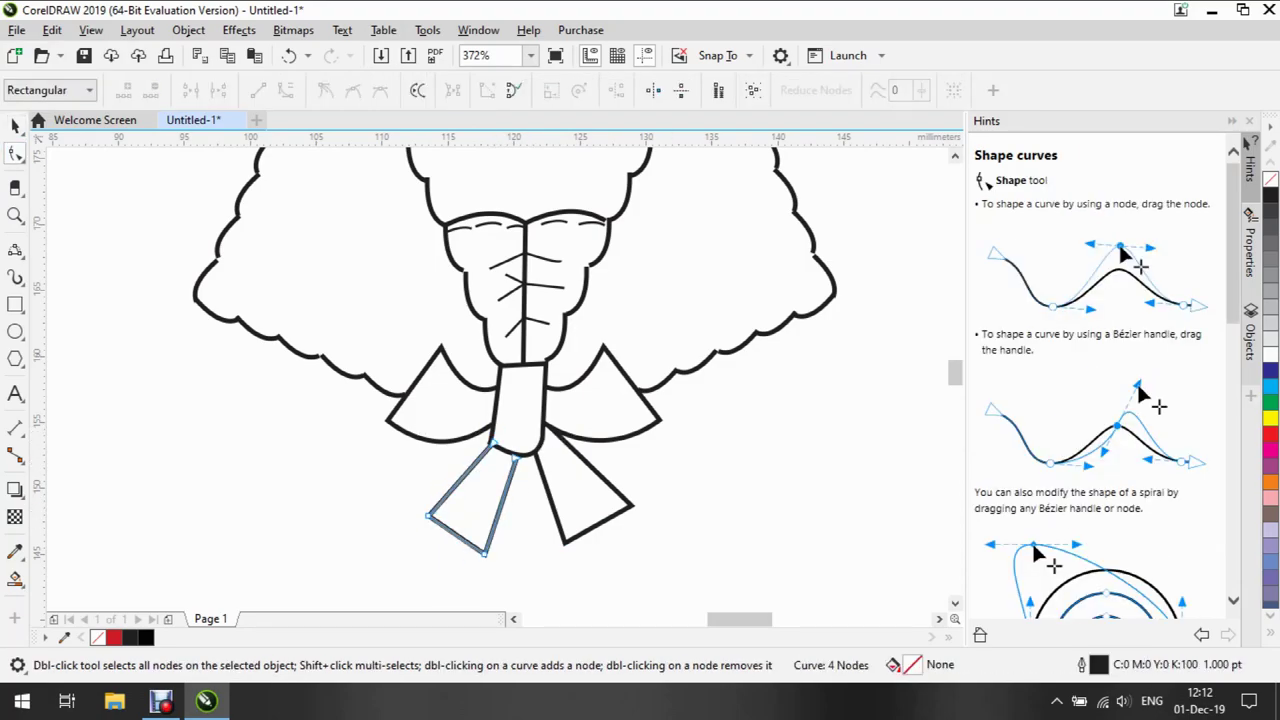
key(space)
key(Escape)
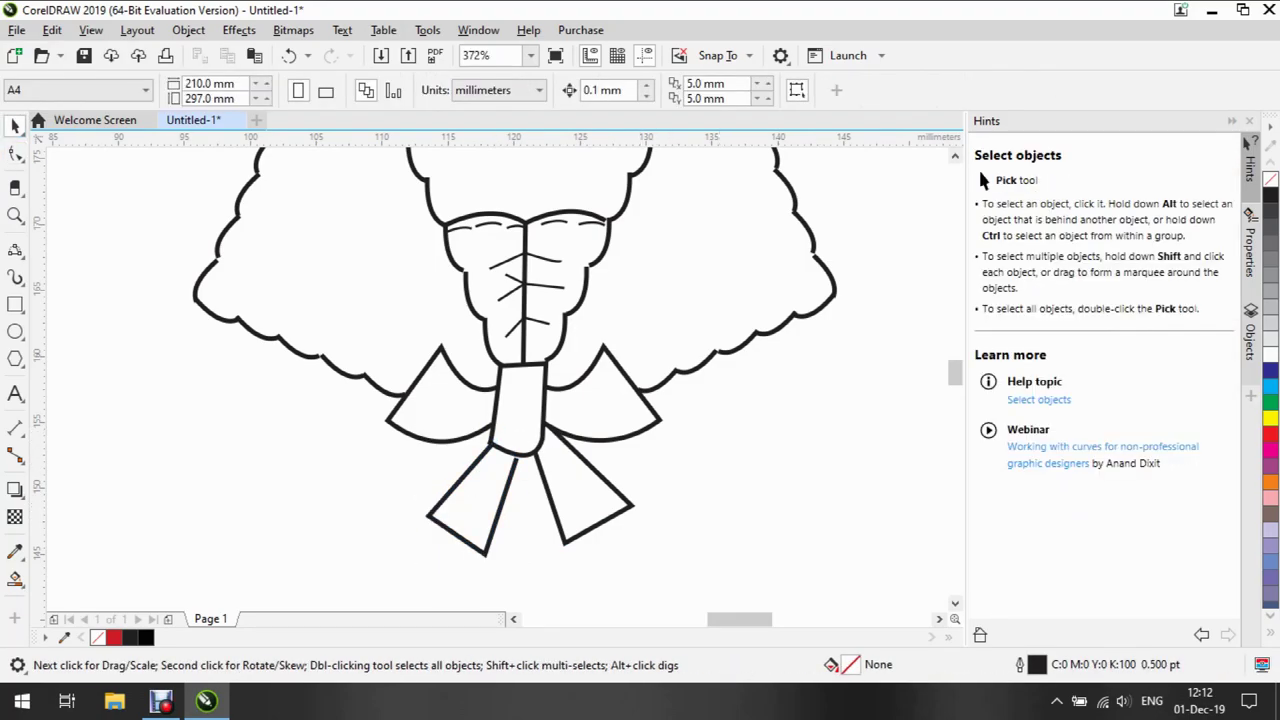
Delete the large outer hair outline on the right side of the head
key(z)
key(F4)
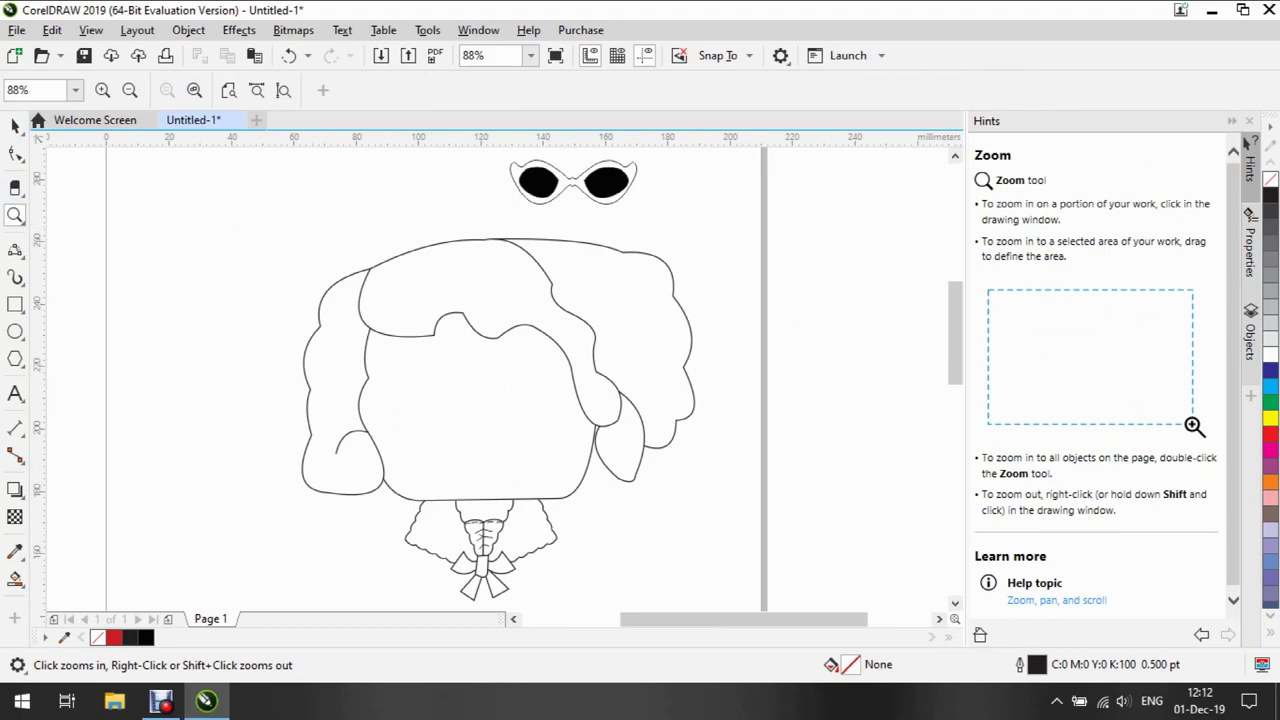
key(space)
click(628, 250)
key(Escape)
click(628, 250)
Reshape the outer curves of the front hair sweep and the lower lock on the right so they bulge outward
key(F10)
mouse_move(595, 340)
mouse_down()
mouse_move(617, 342)
mouse_move(614, 368)
mouse_move(611, 350)
mouse_up()
click(597, 296)
drag(597, 296, 604, 284)
drag(638, 430, 648, 425)
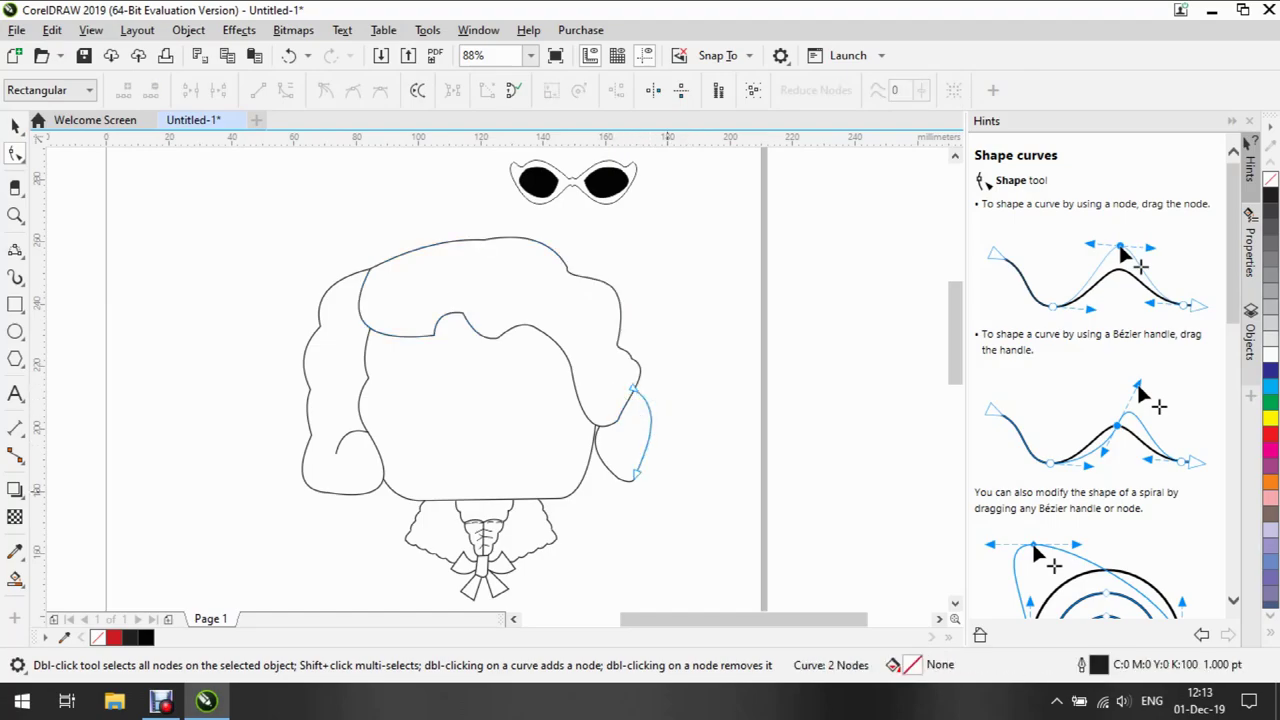
Delete the small hair lock hanging below the front sweep on the right side of the face
key(space)
key(z)
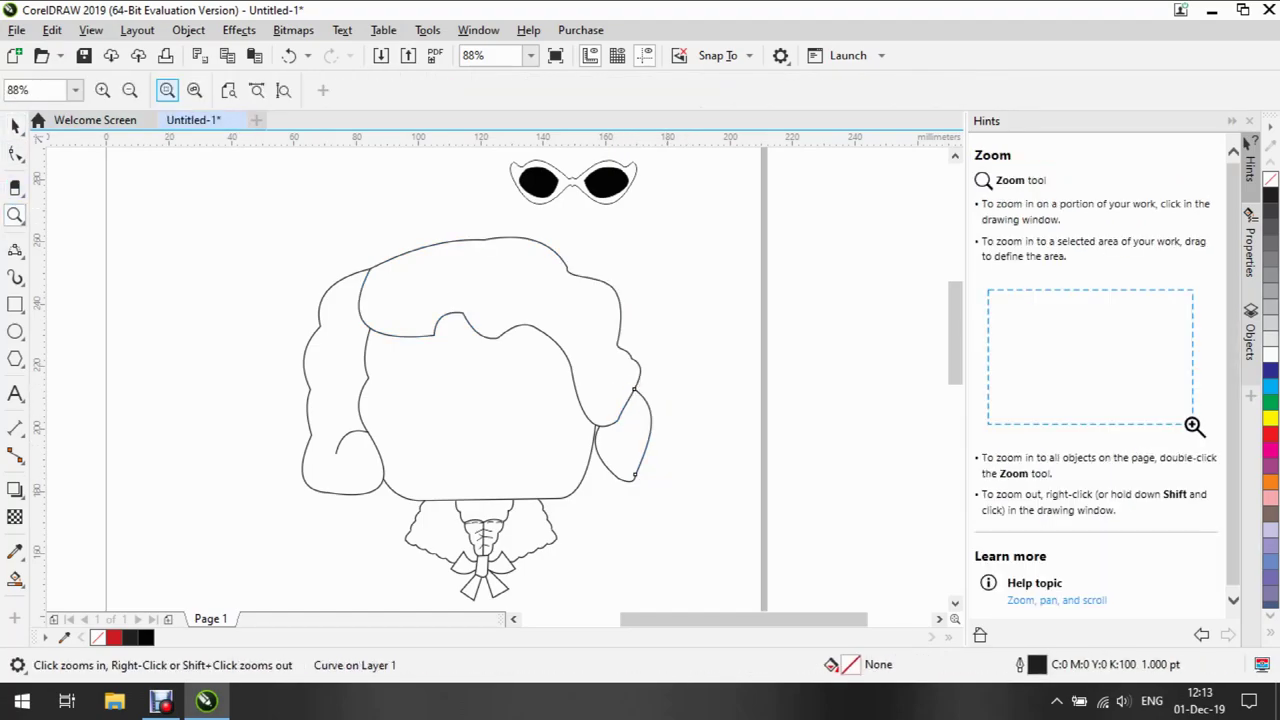
scroll(450, 370, up, 5)
scroll(450, 370, down, 5)
scroll(480, 556, up, 4)
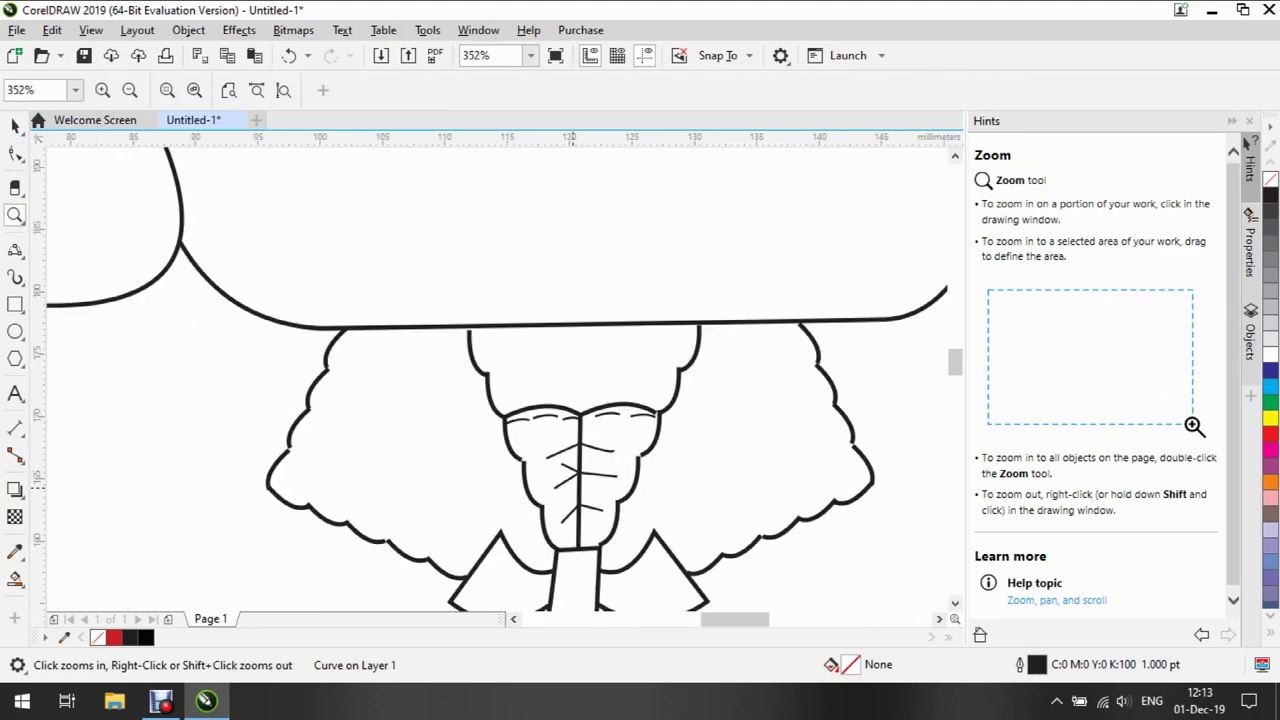
scroll(496, 380, down, 4)
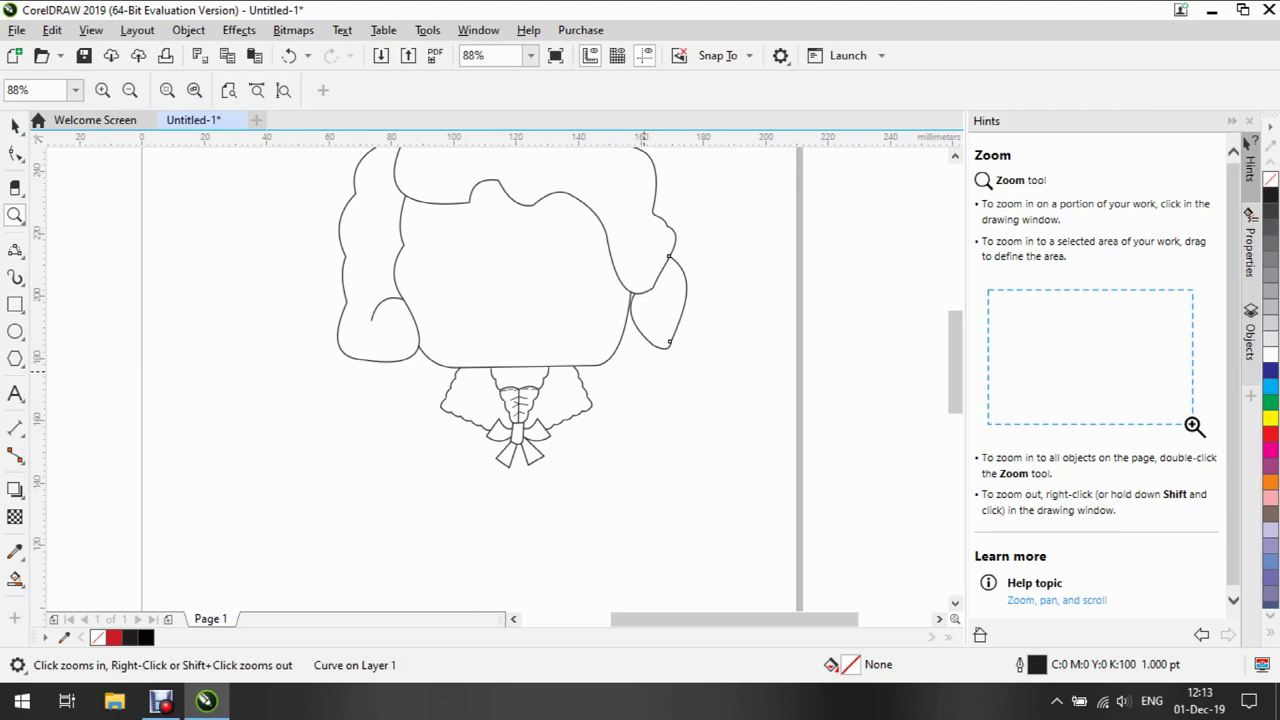
click(15, 125)
click(684, 300)
key(Delete)
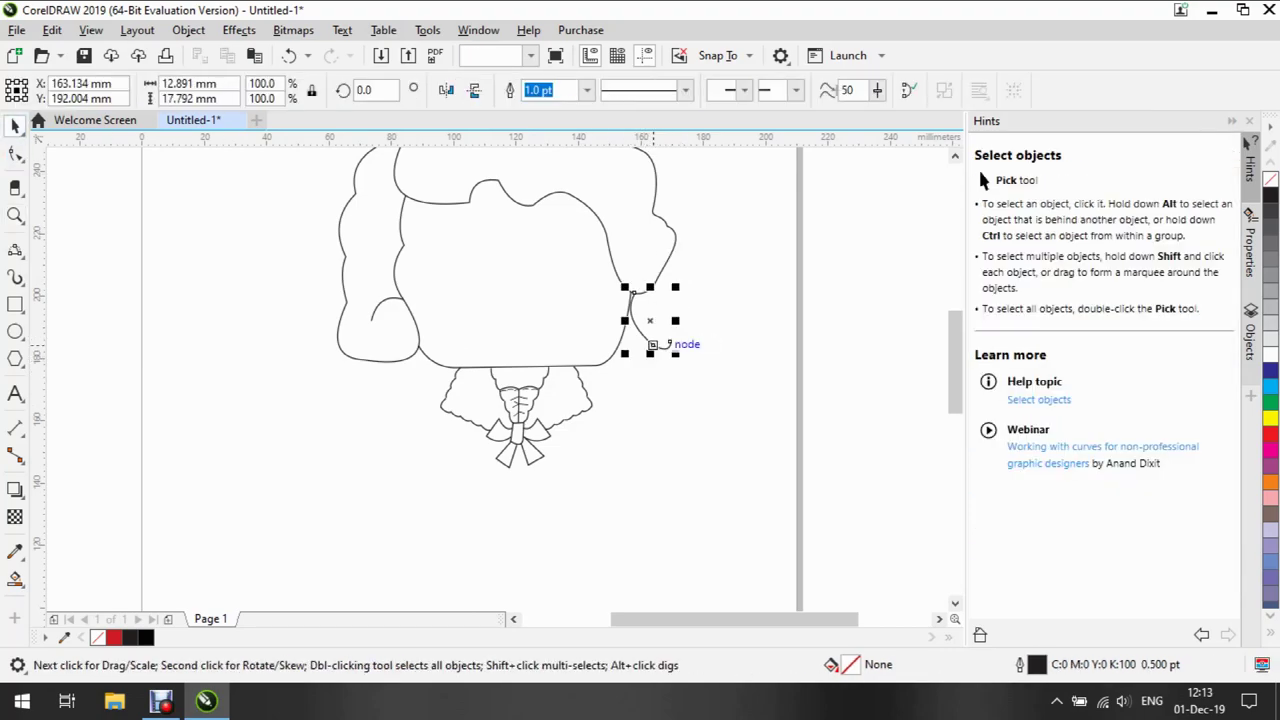
Draw the raised arm's upper edge as 1.0 pt curves from the collar past the chin corner, about 28 mm wide and 22 mm high
click(15, 249)
drag(573, 365, 666, 307)
click(590, 362)
click(586, 90)
click(545, 158)
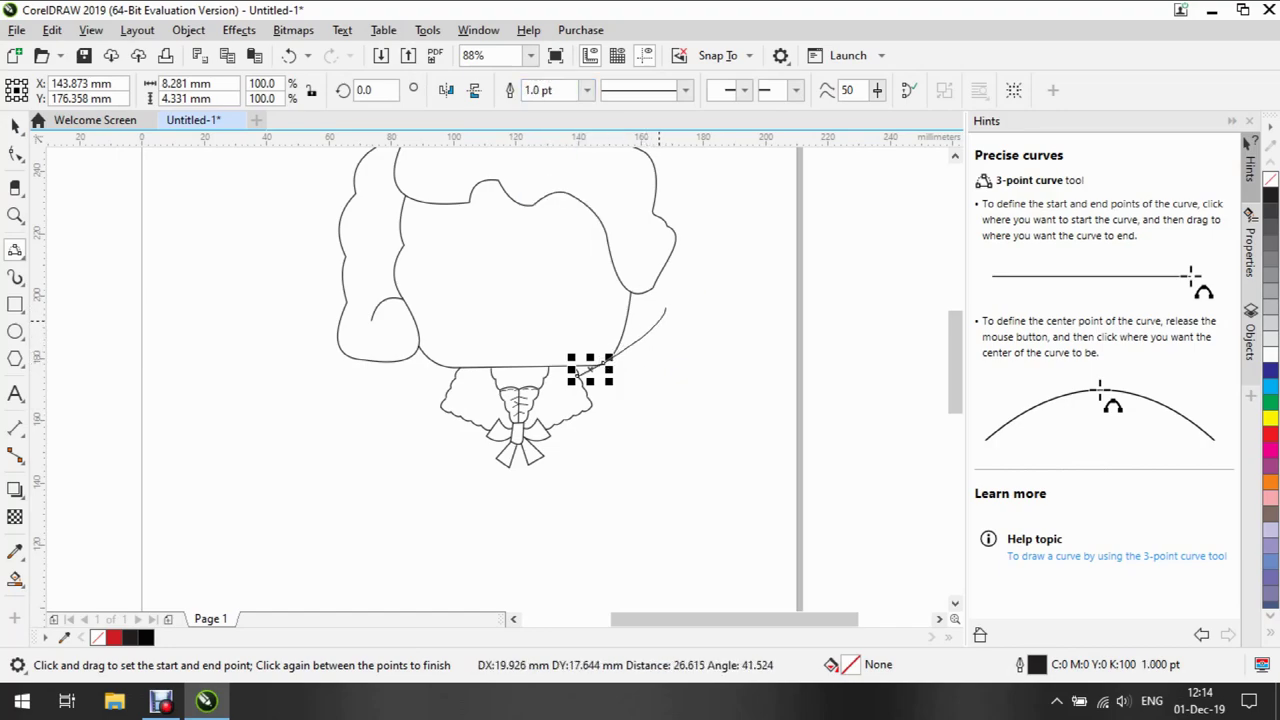
click(633, 330)
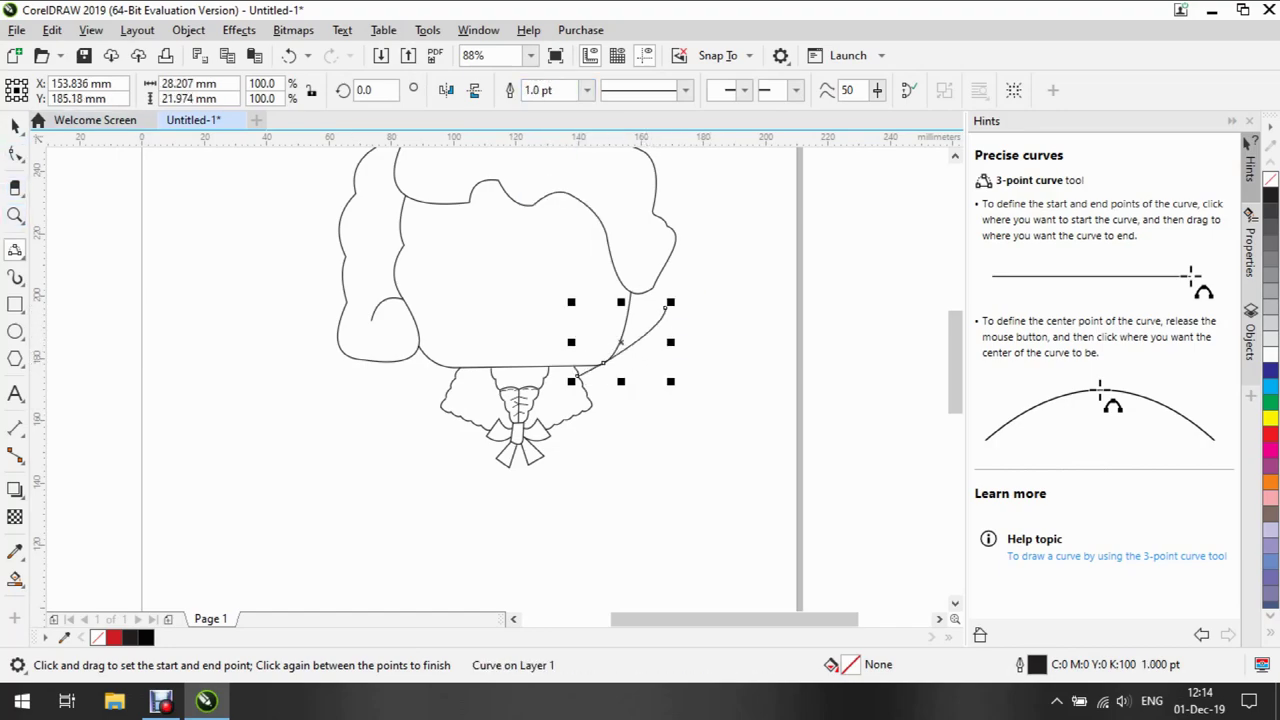
Draw the hand's thumb at the end of the arm line with 0.5 pt 3-point curves, about 8 mm high
click(15, 215)
click(673, 320)
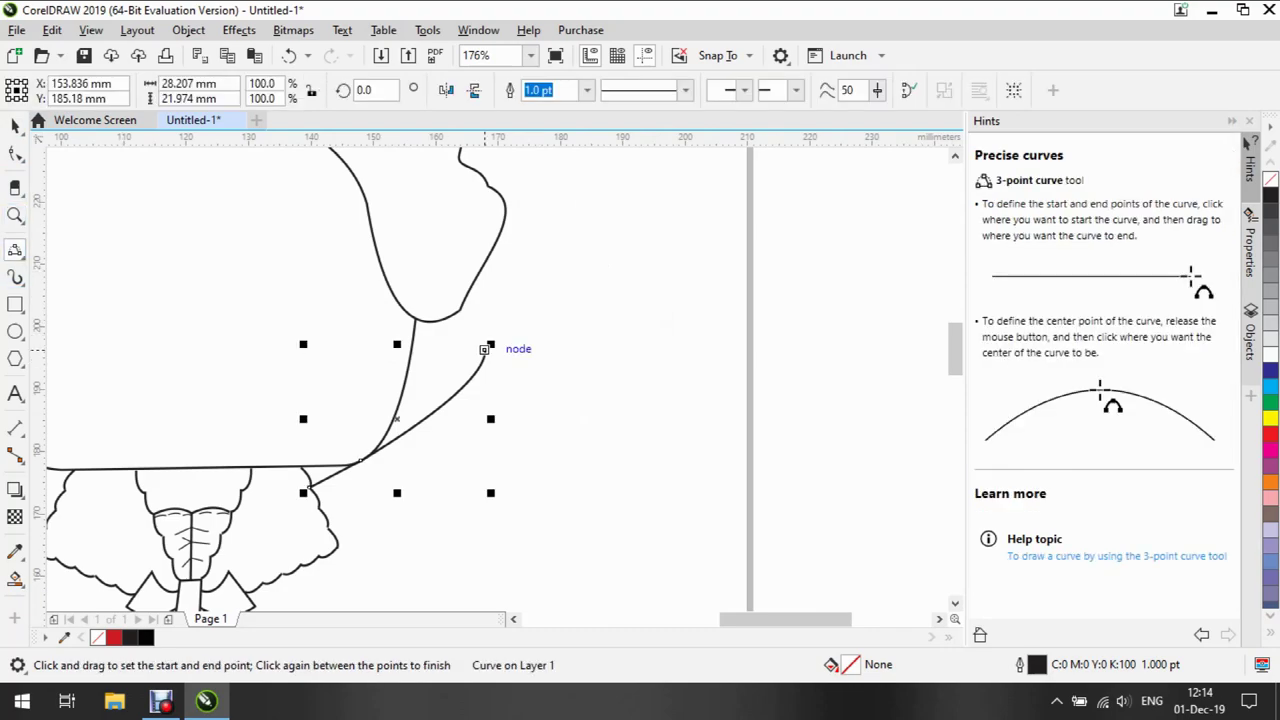
drag(492, 367, 489, 318)
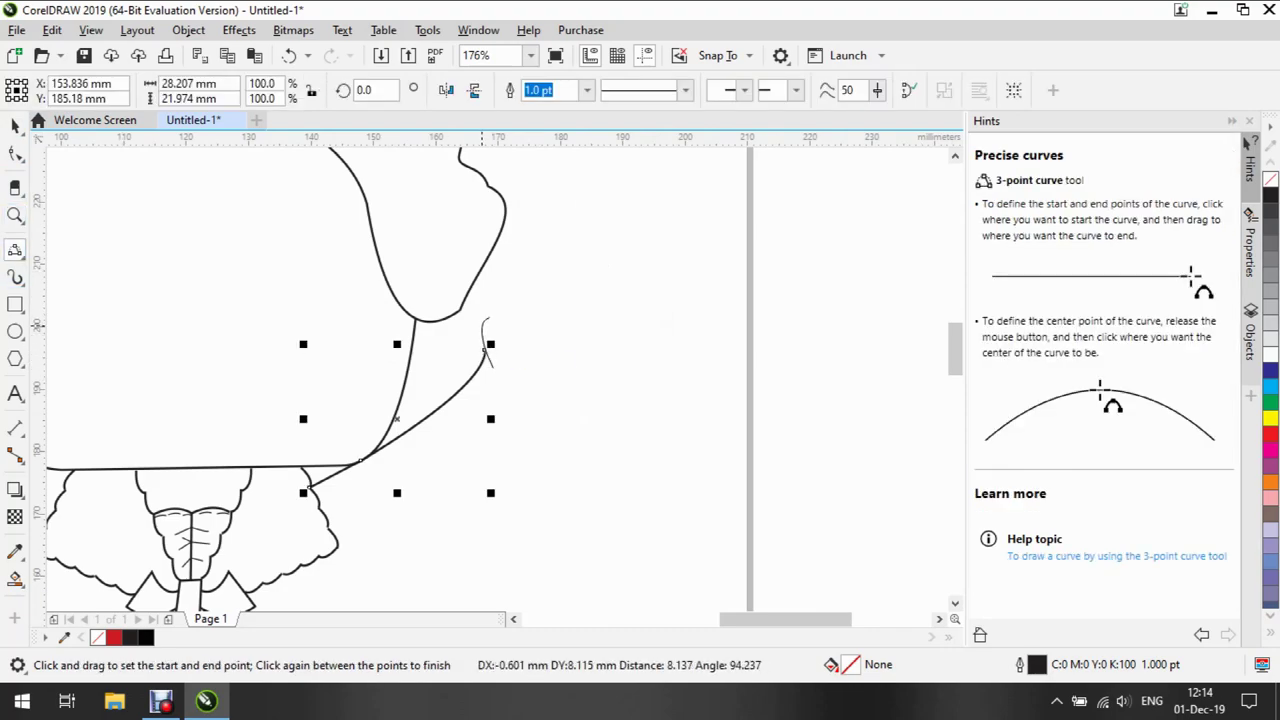
click(484, 330)
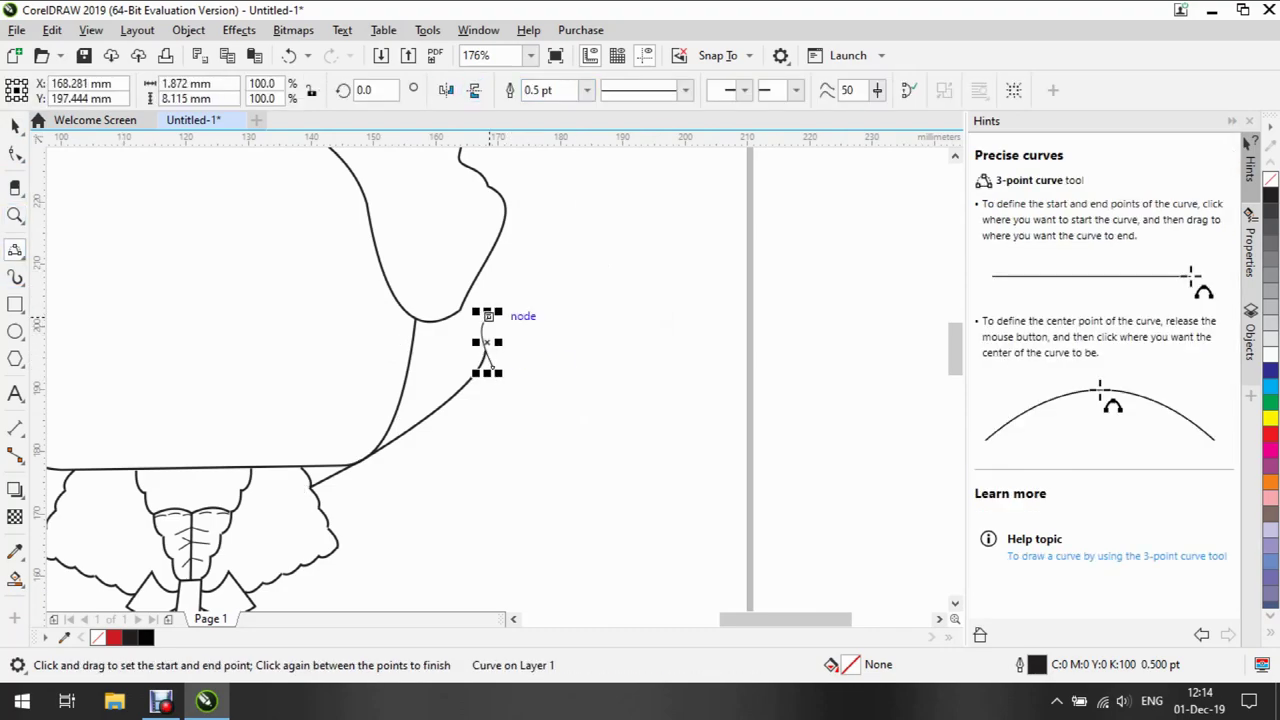
mouse_move(488, 314)
mouse_down()
mouse_move(502, 341)
mouse_move(523, 306)
mouse_move(556, 303)
mouse_move(535, 333)
mouse_move(570, 346)
mouse_move(566, 376)
mouse_move(528, 381)
mouse_up()
click(500, 342)
Draw the fingers and lower palm edge with 0.5 pt curves, making the hand about 16 mm wide and 12 mm high
click(510, 336)
click(544, 326)
click(556, 330)
click(566, 330)
click(578, 352)
click(550, 378)
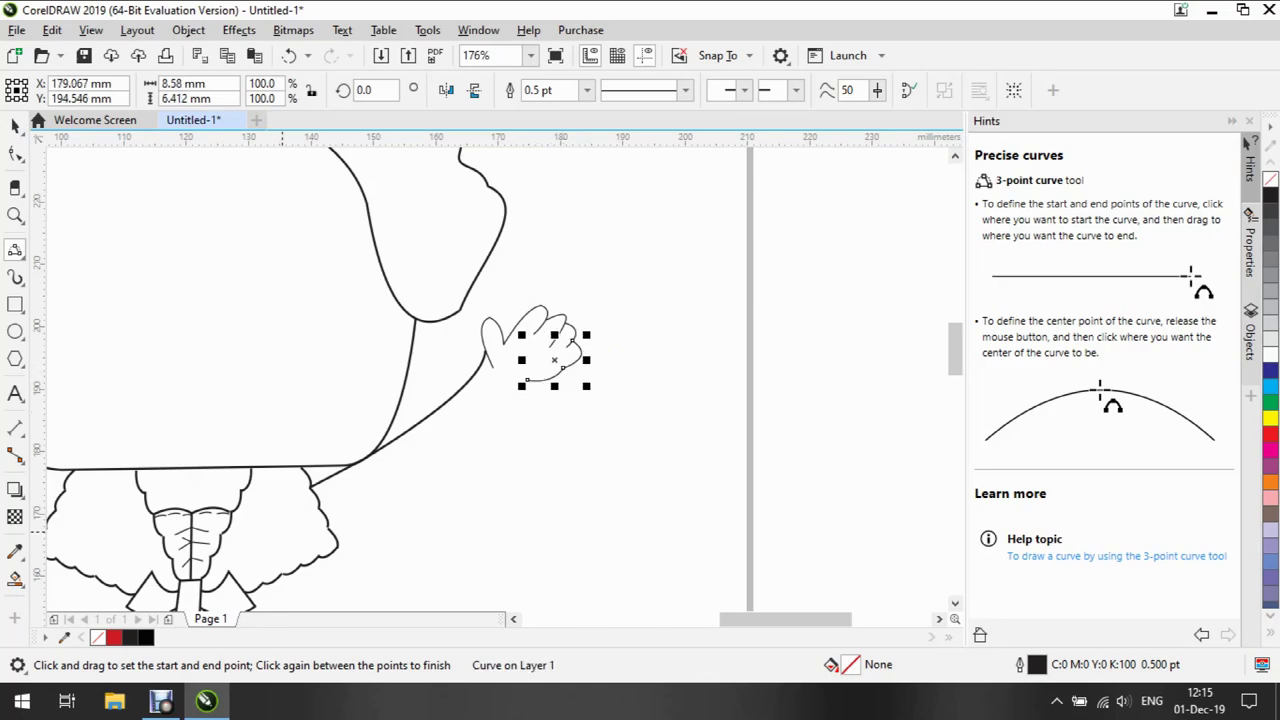
Draw the raised arm's lower edge from the collar's outer corner to the palm, about 33 mm across and 24 mm high, at 1.0 pt
drag(335, 537, 538, 386)
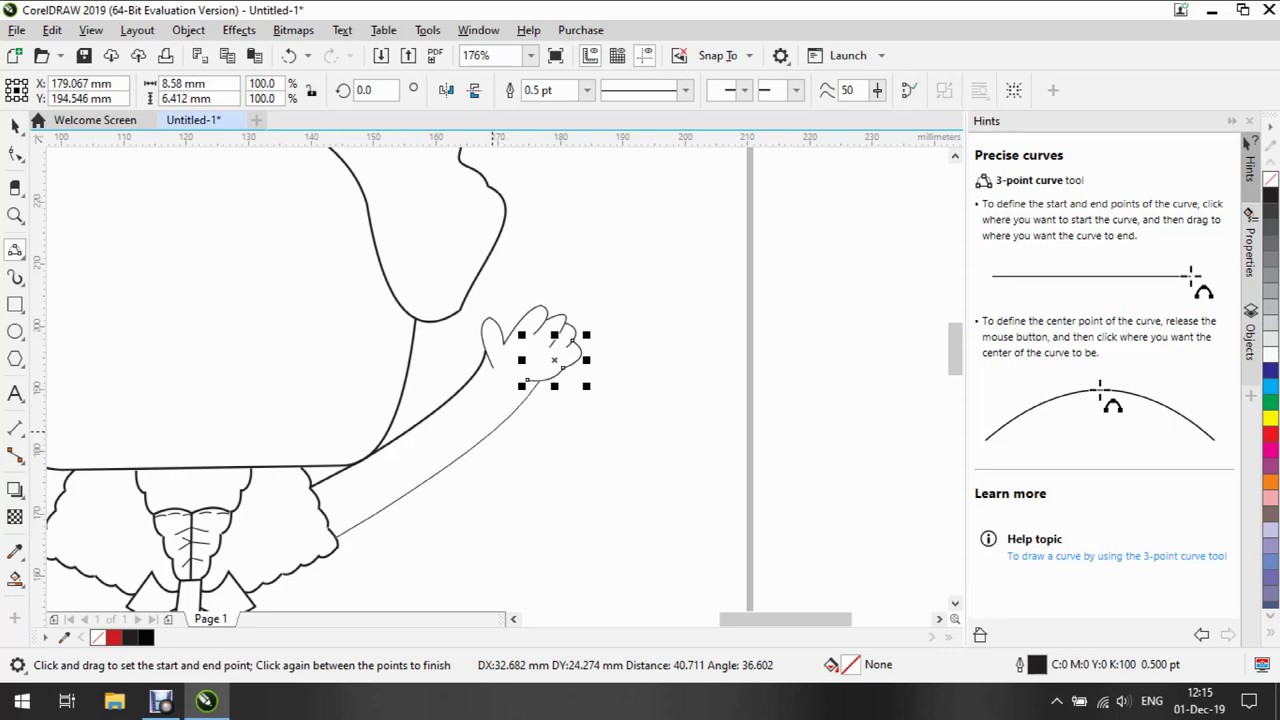
click(536, 381)
click(587, 90)
click(550, 166)
click(15, 215)
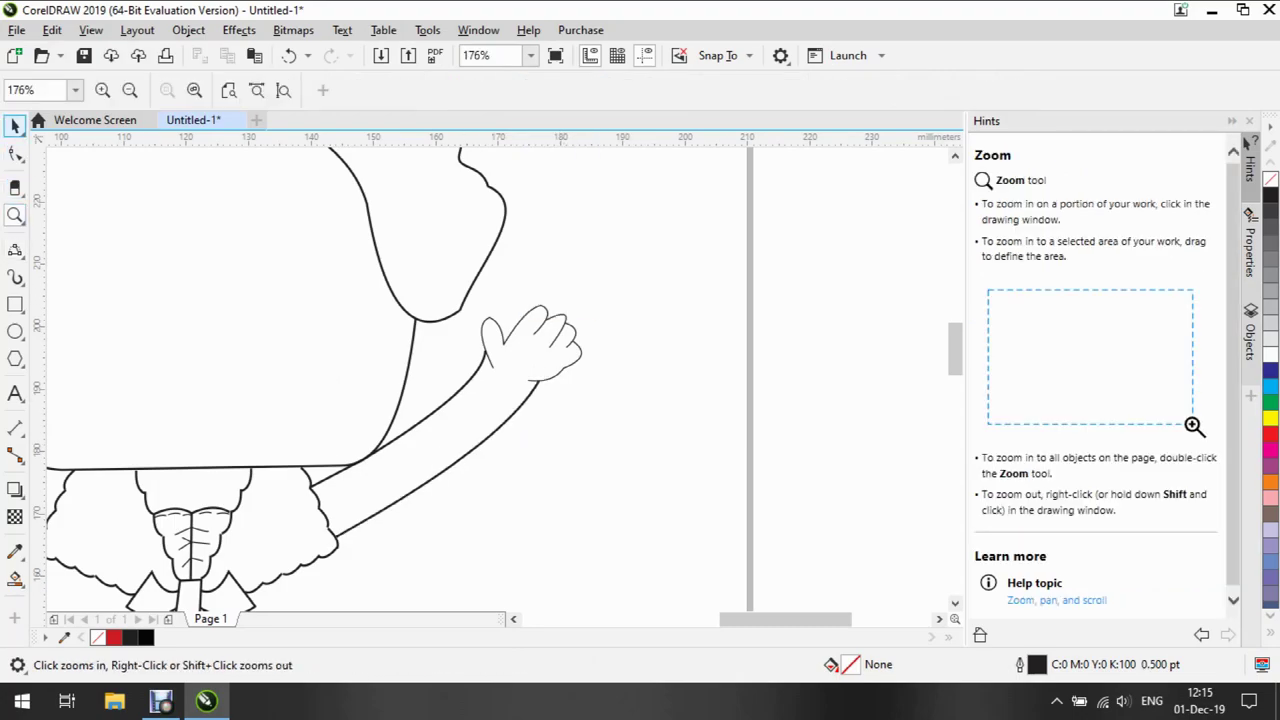
Set the outline width of all the hand's curves to 1.0 pt
key(space)
drag(540, 325, 497, 285)
click(52, 30)
click(100, 51)
drag(650, 422, 470, 292)
click(825, 90)
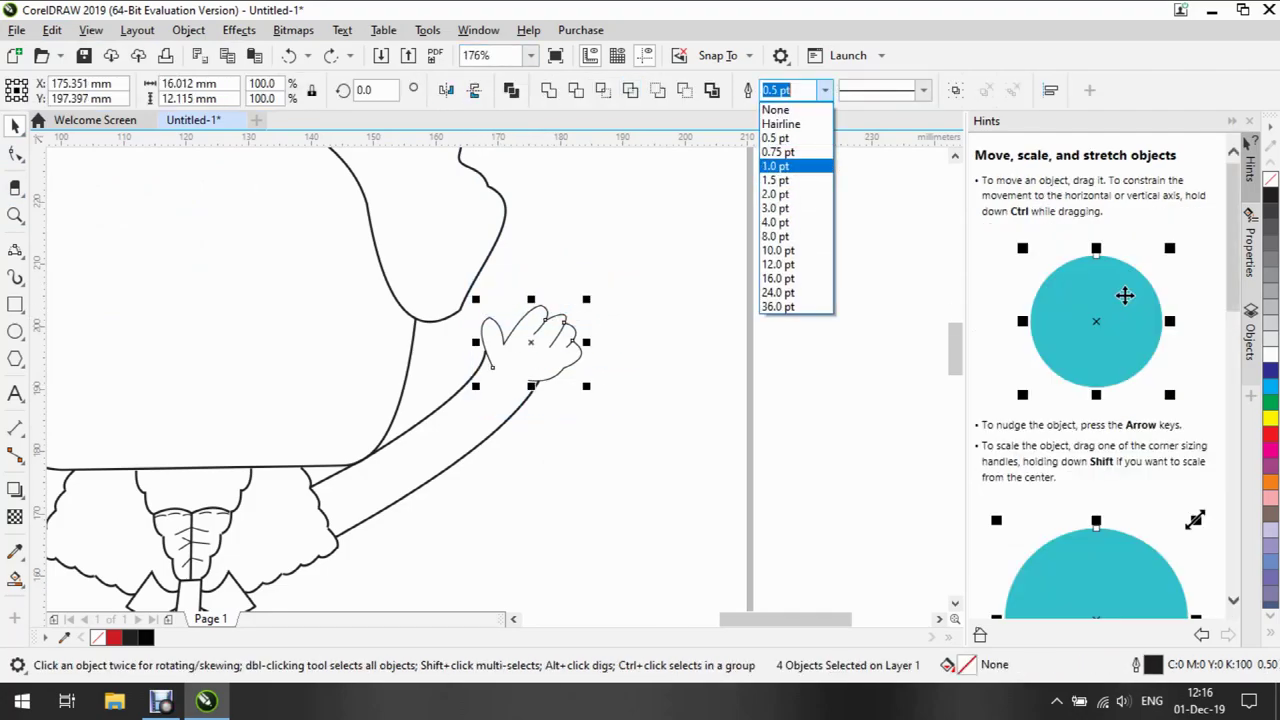
click(777, 166)
key(Escape)
Draw the lowered left arm from the collar with a 1.0 pt outer curve about 25 mm high and an inner curve about 24 mm high
scroll(400, 380, down, 3)
scroll(400, 380, up, 4)
key(F3)
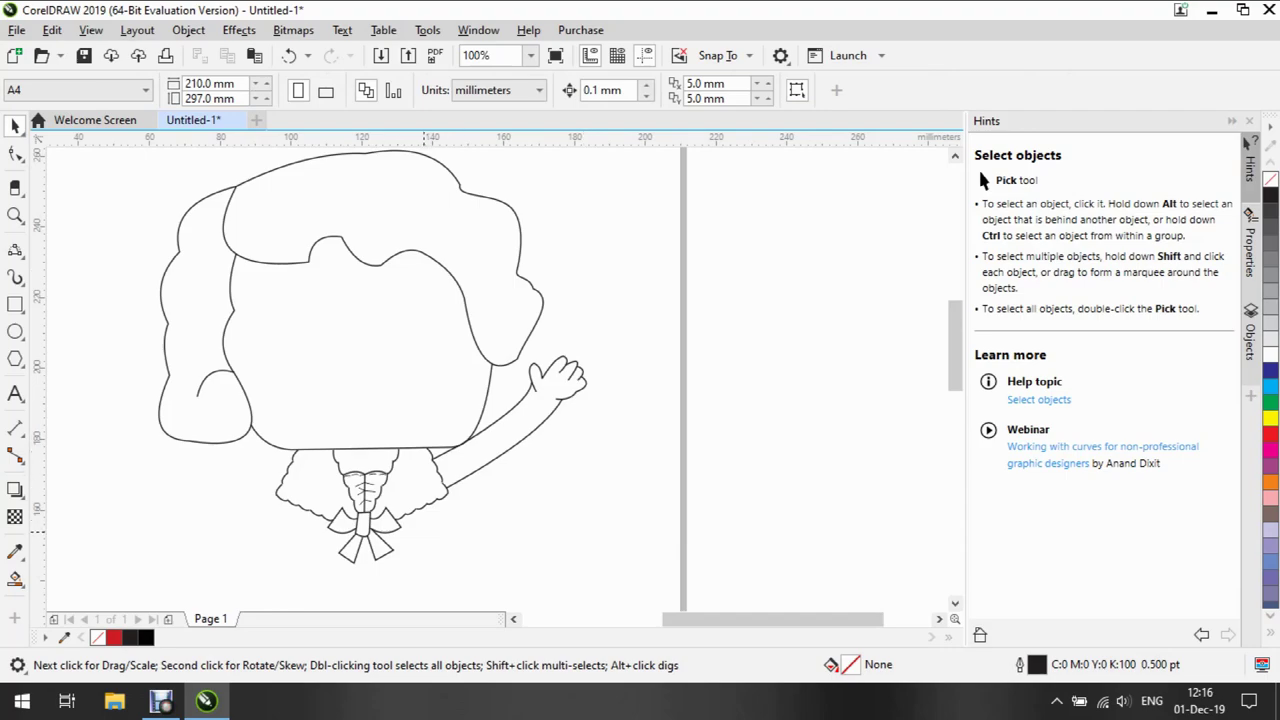
key(F3)
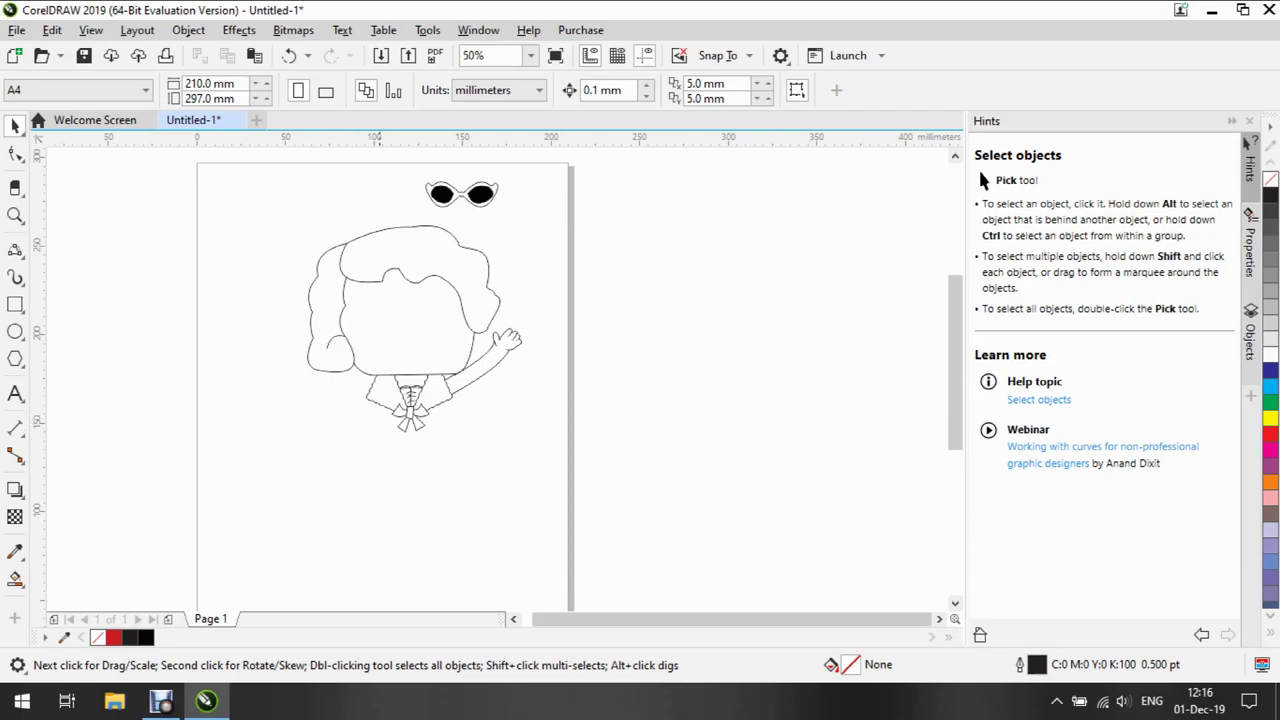
key(F2)
click(379, 391)
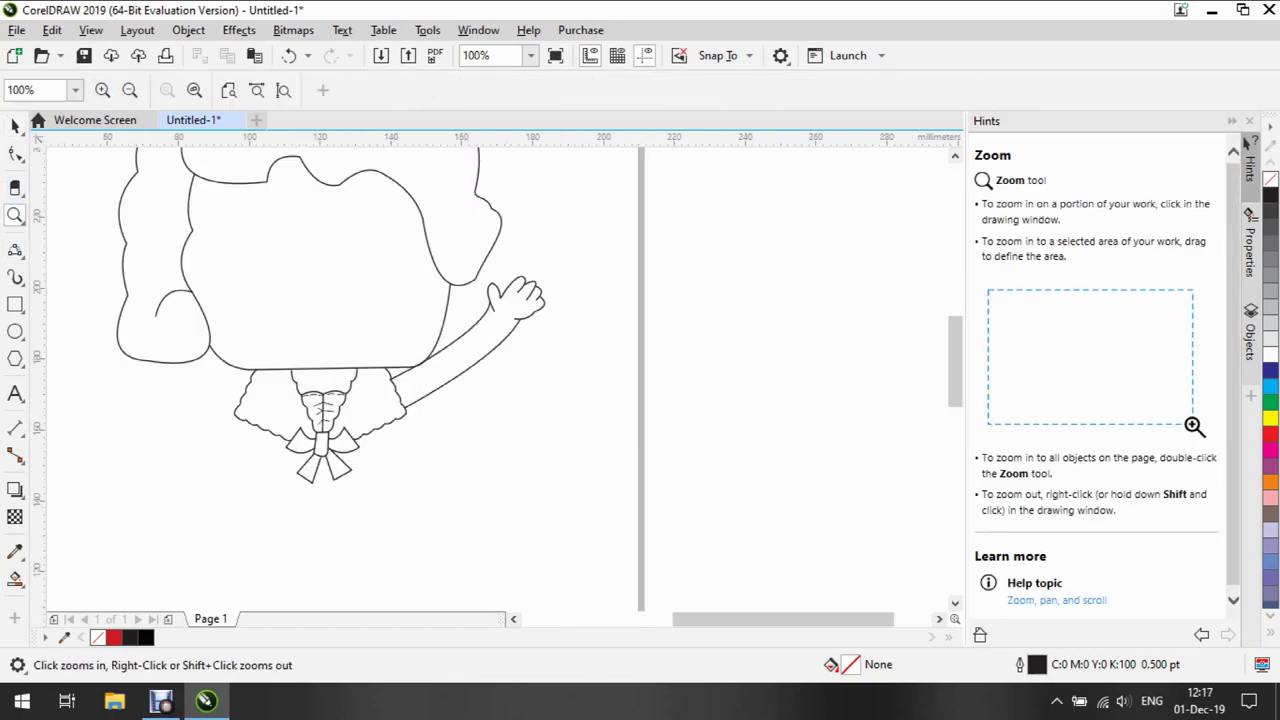
mouse_move(460, 357)
mouse_down()
mouse_move(386, 427)
mouse_move(393, 508)
mouse_move(350, 540)
mouse_up()
click(395, 452)
click(587, 90)
click(545, 209)
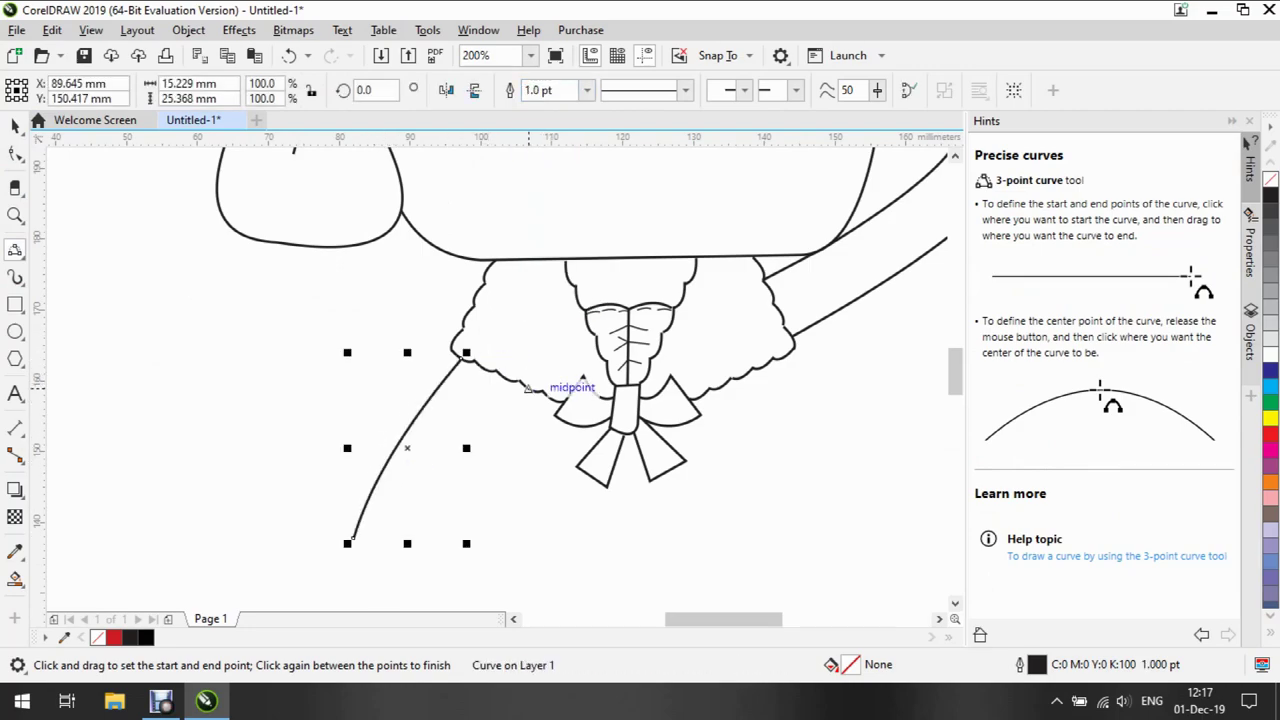
drag(528, 388, 397, 560)
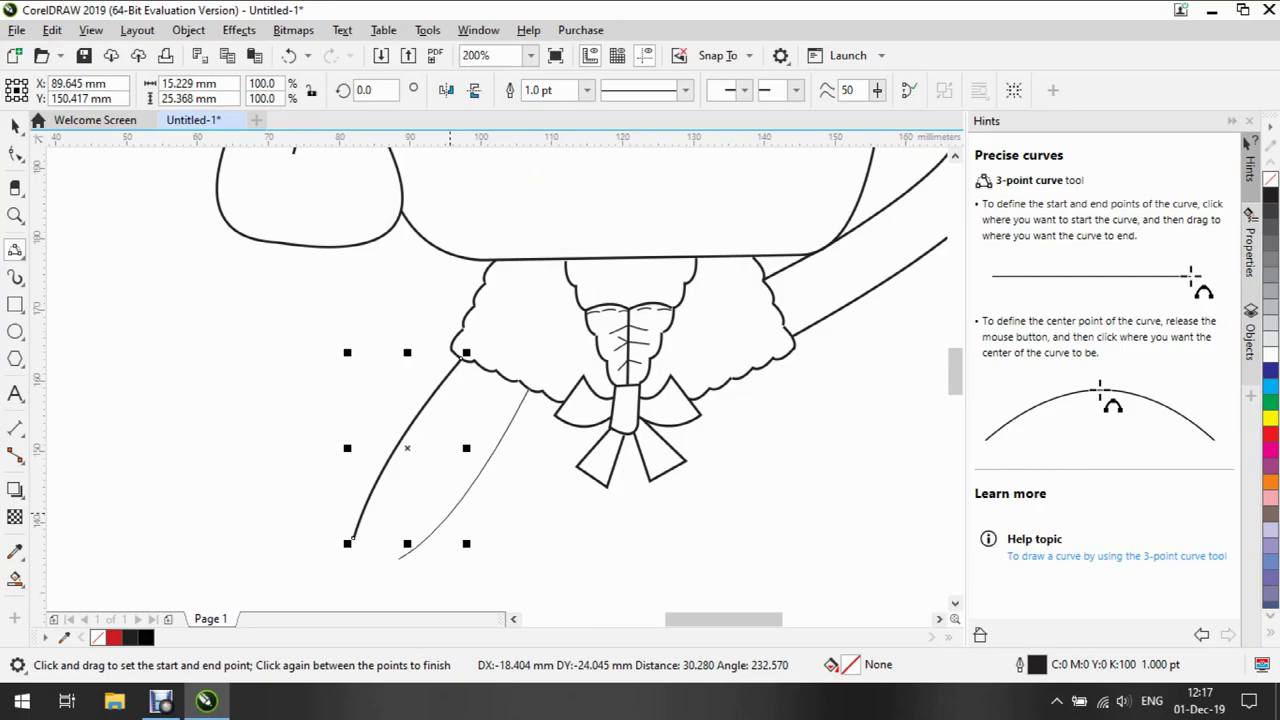
click(476, 492)
Reshape the raised arm by bowing its lower edge outward and straightening its upper edge between the chin and the thumb
scroll(498, 378, right, 5)
scroll(498, 378, up, 3)
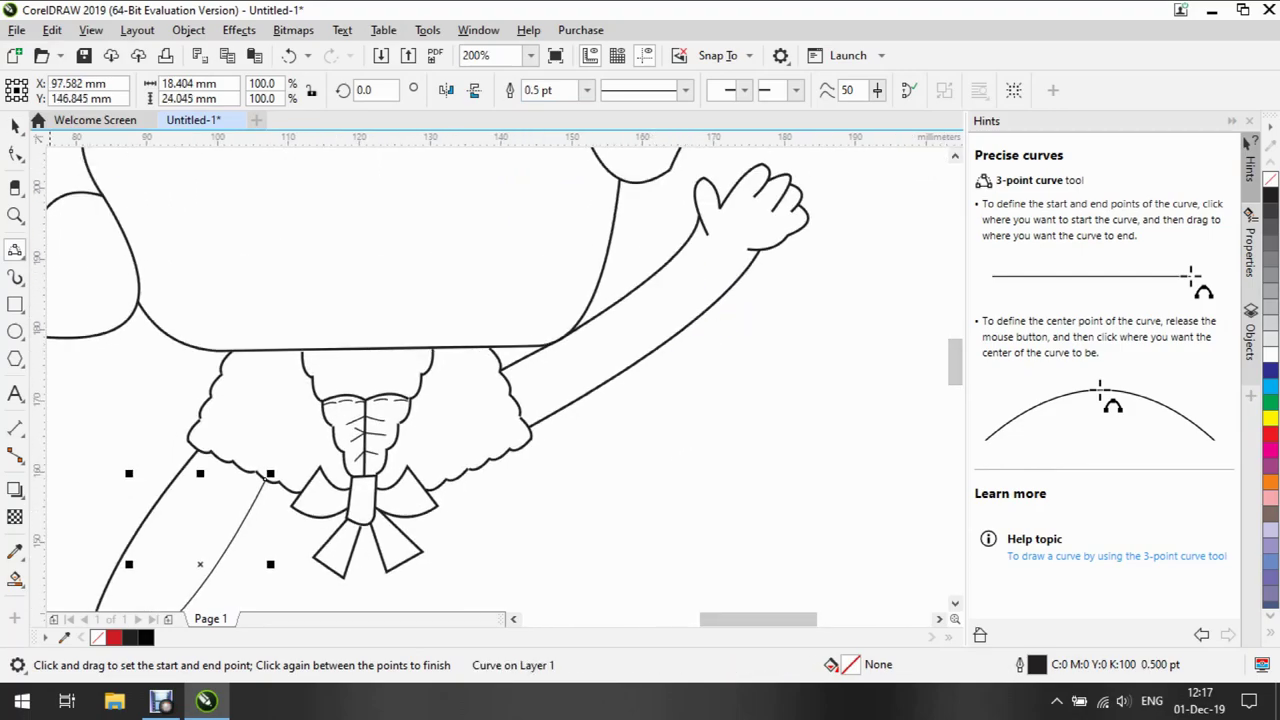
click(15, 124)
click(656, 331)
click(15, 153)
drag(656, 331, 662, 357)
click(600, 302)
drag(612, 294, 620, 289)
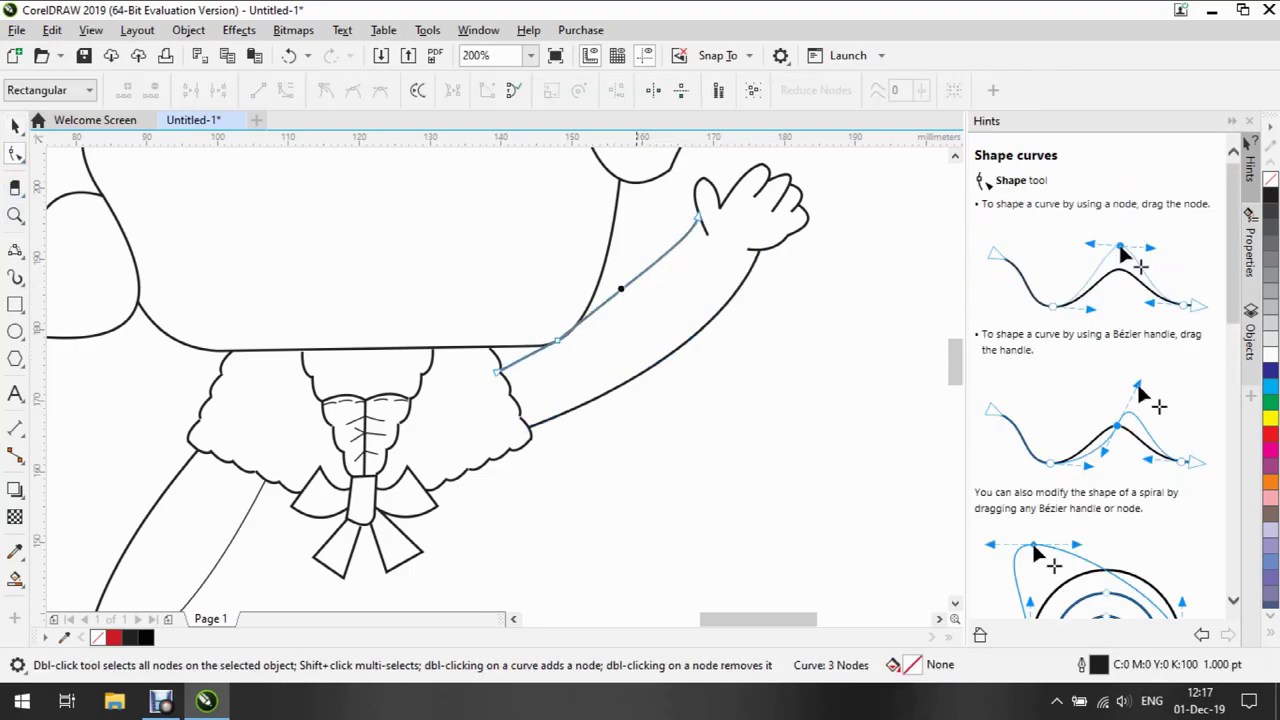
Move the waving hand inward and refit the raised arm's upper and lower edges so they meet its wrist
drag(700, 220, 720, 267)
click(690, 310)
key(space)
drag(829, 166, 686, 252)
drag(750, 200, 727, 222)
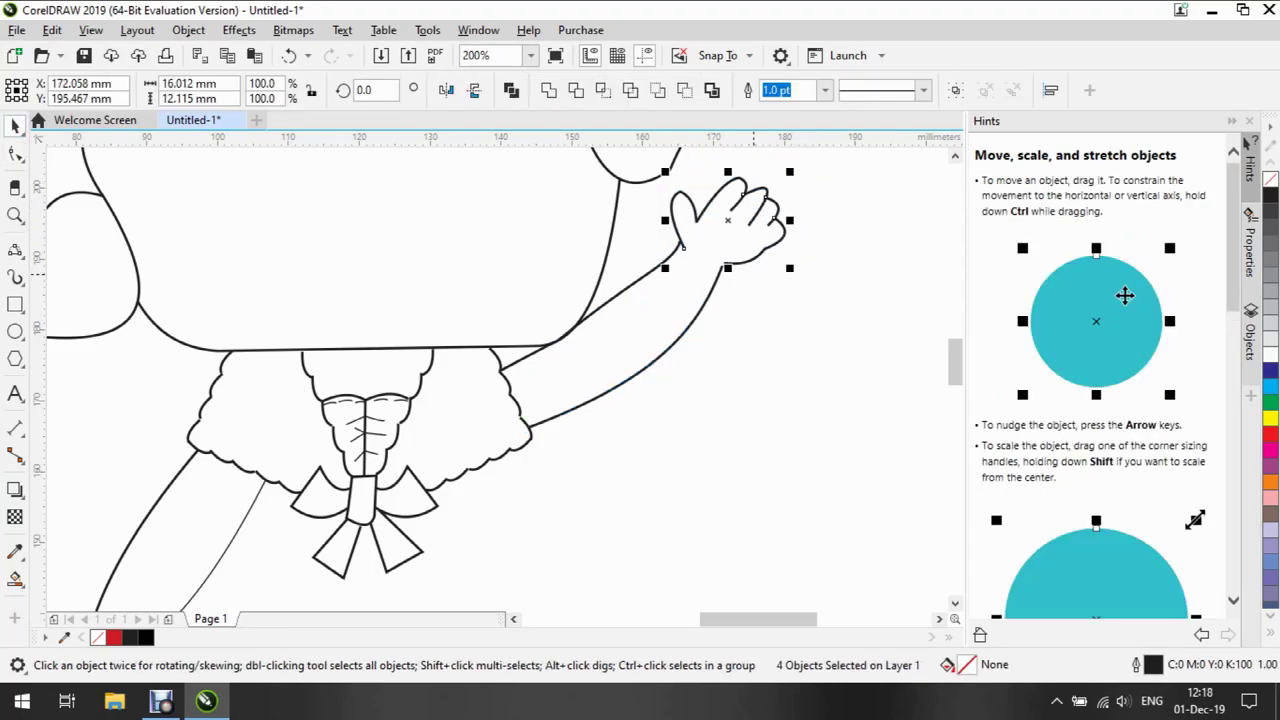
key(space)
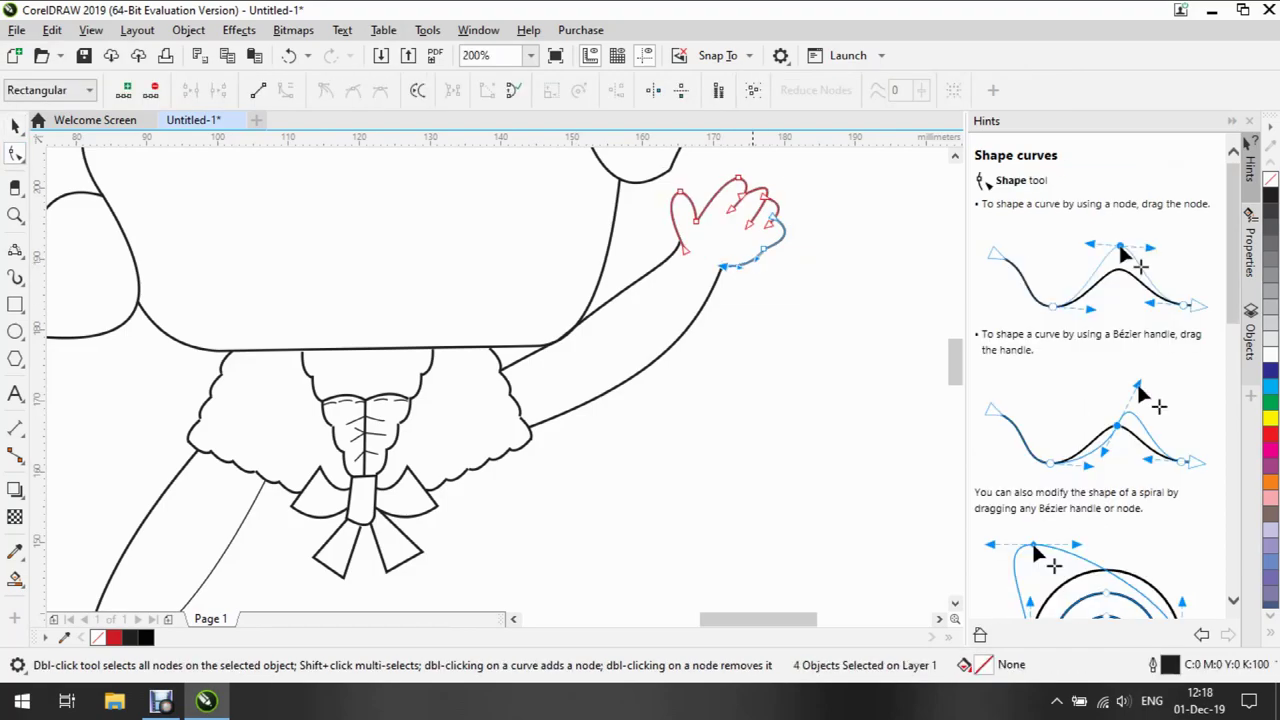
Set the outline width of the lowered arm's inner curve to 1.0 pt
key(space)
click(239, 520)
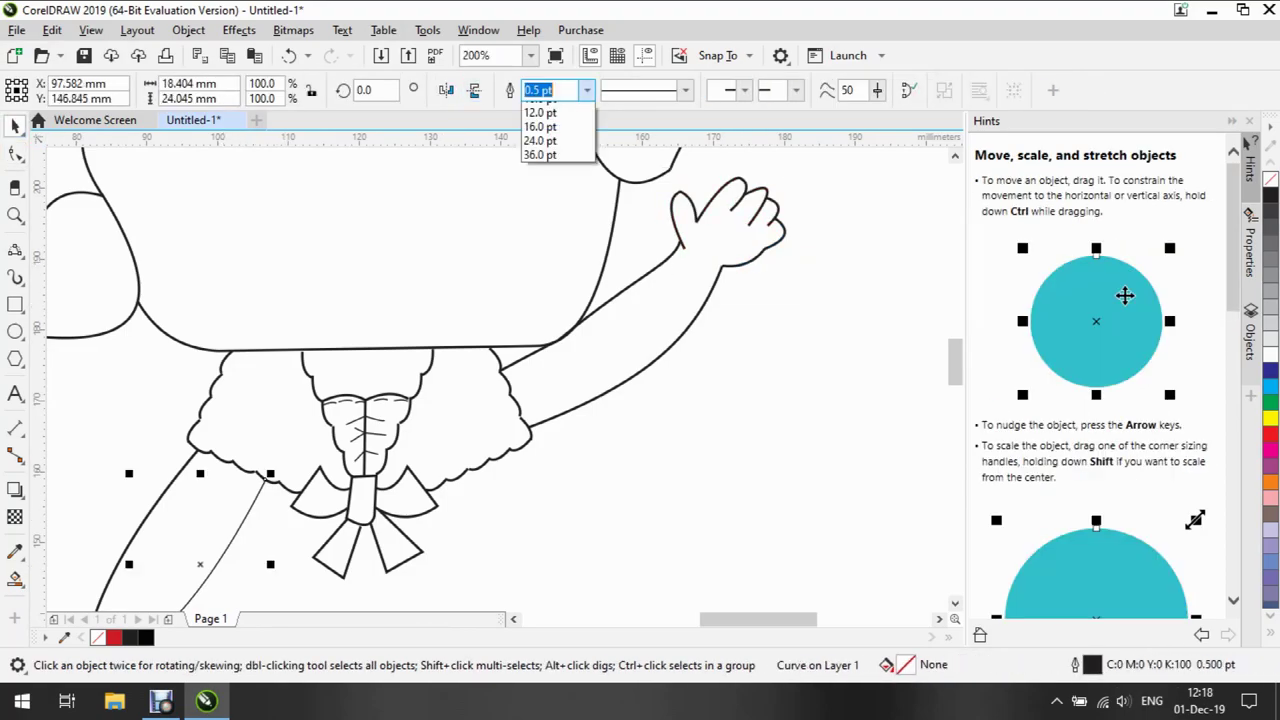
scroll(500, 380, down, 3)
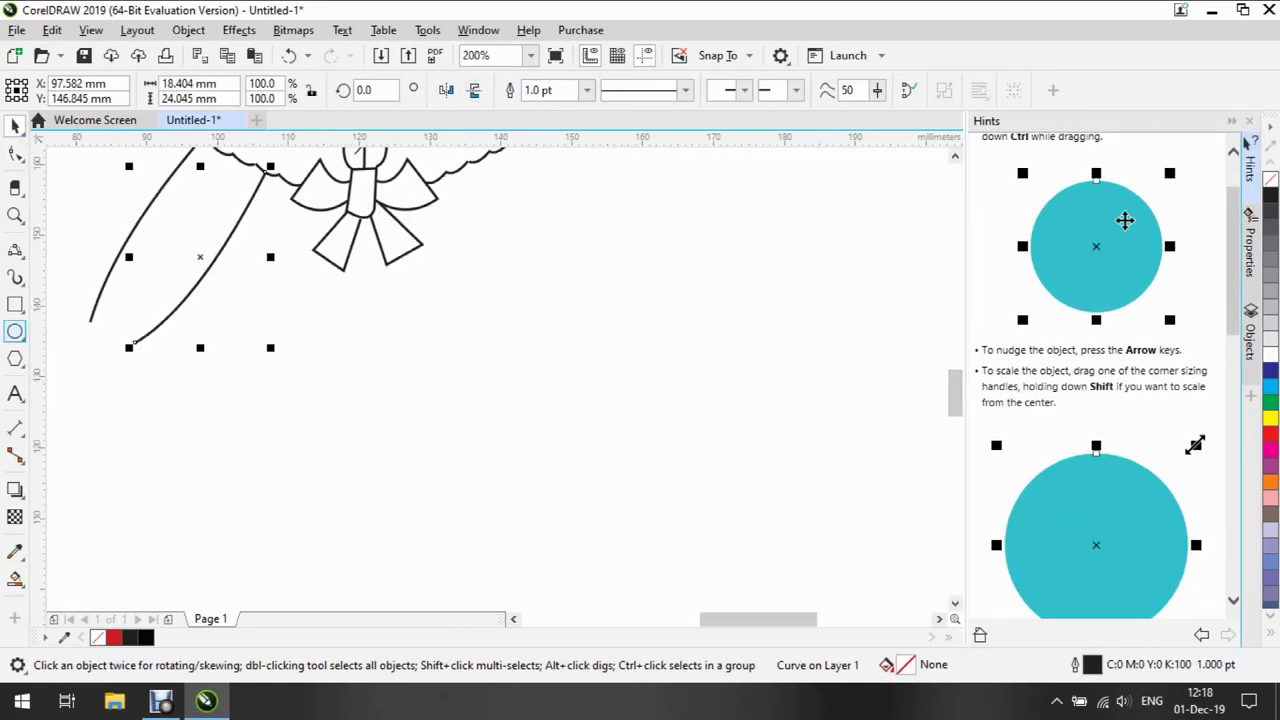
Draw the lowered hand's outline from the outer wrist around a first finger and the thumb to the inner wrist with 3-point curves
click(15, 250)
drag(89, 321, 58, 364)
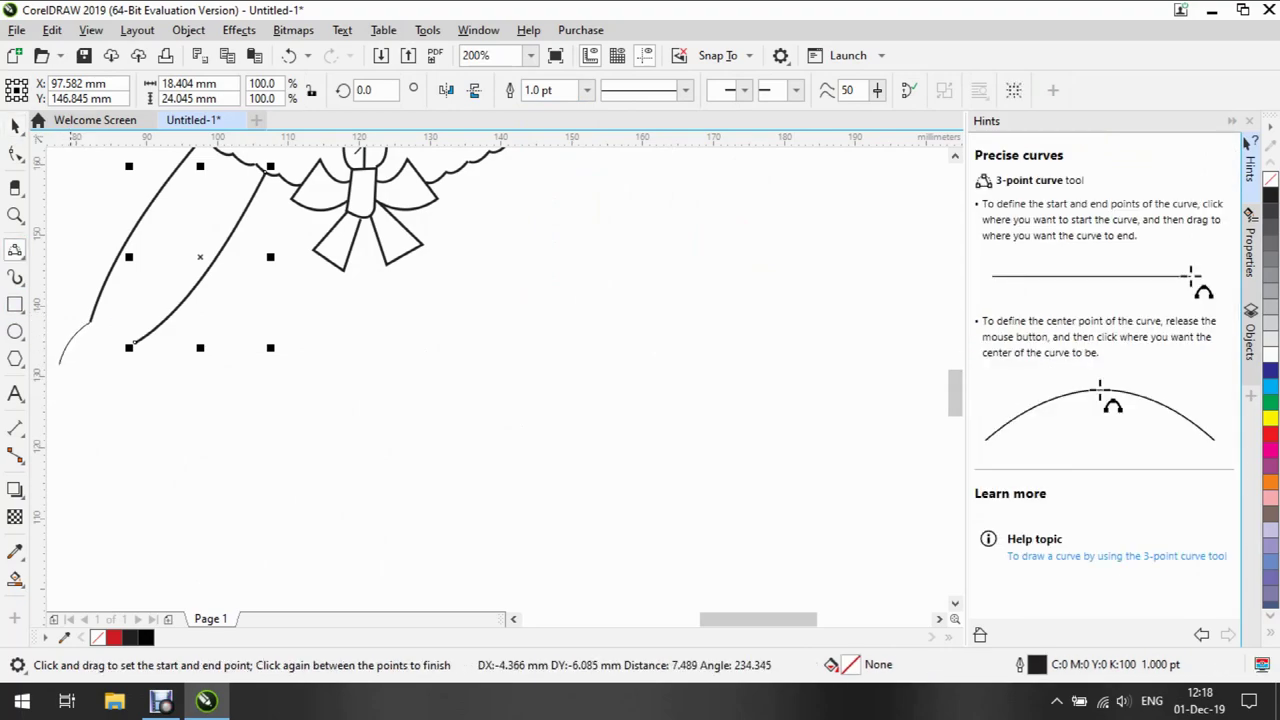
click(64, 334)
scroll(70, 350, left, 2)
mouse_move(160, 368)
mouse_down()
mouse_move(155, 387)
mouse_move(191, 356)
mouse_move(200, 406)
mouse_move(226, 396)
mouse_move(234, 358)
mouse_move(158, 362)
mouse_move(134, 387)
mouse_up()
click(157, 388)
click(205, 402)
click(234, 358)
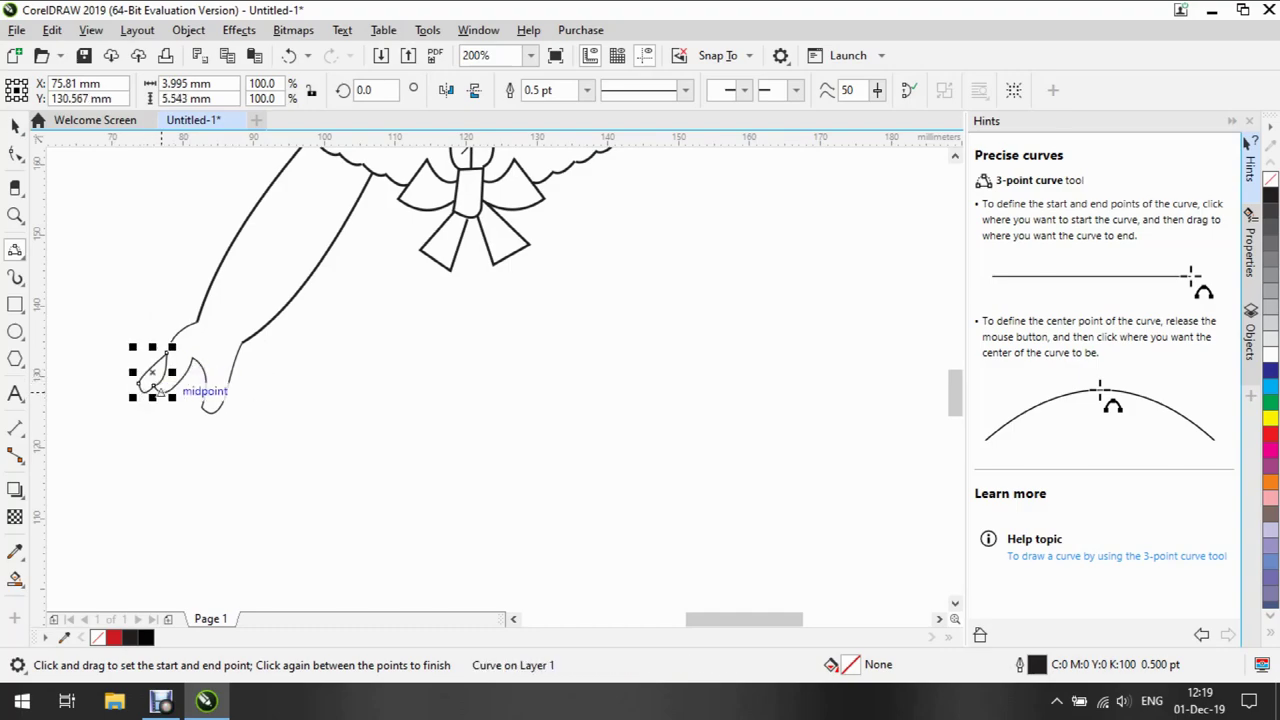
click(168, 388)
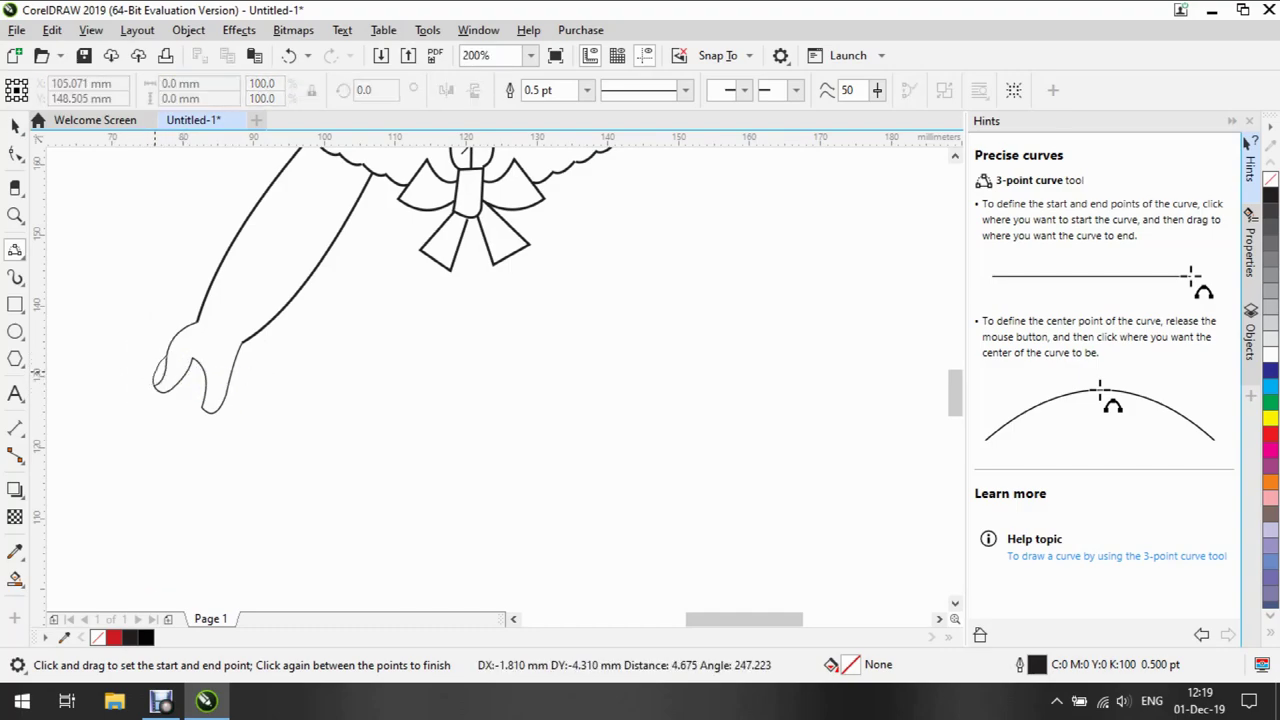
drag(166, 350, 152, 386)
click(150, 366)
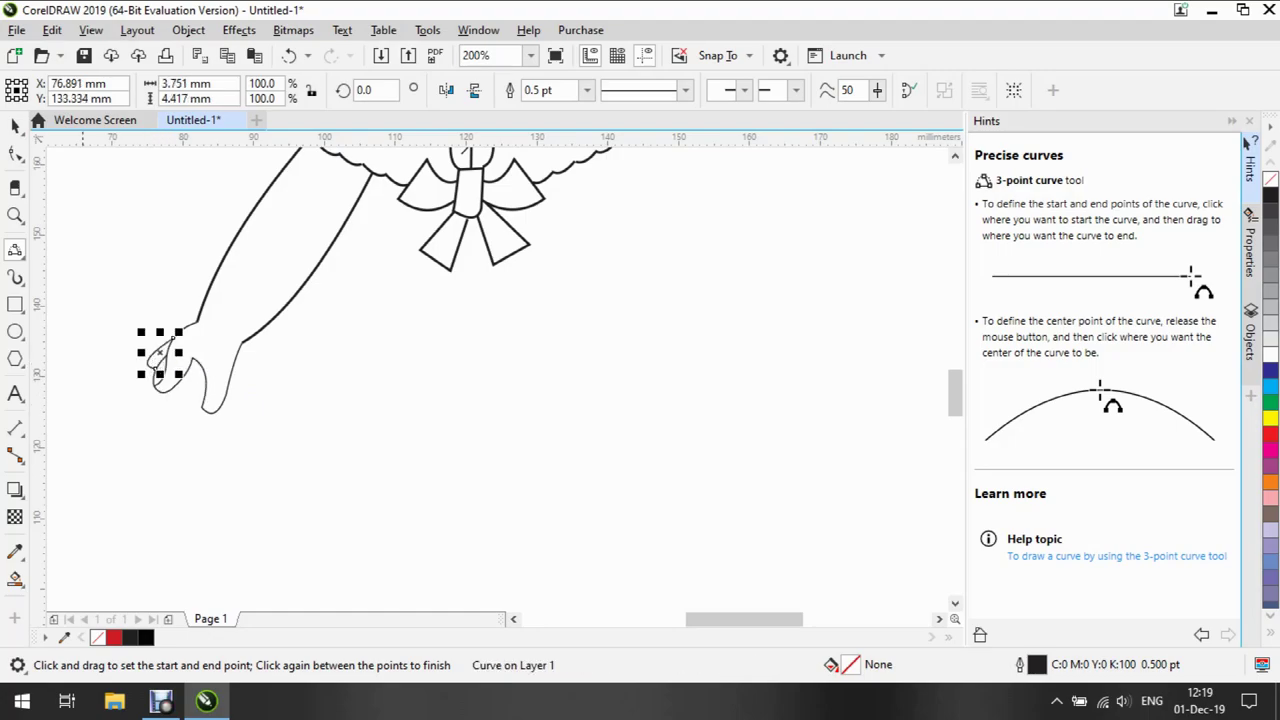
key(space)
key(Escape)
click(156, 378)
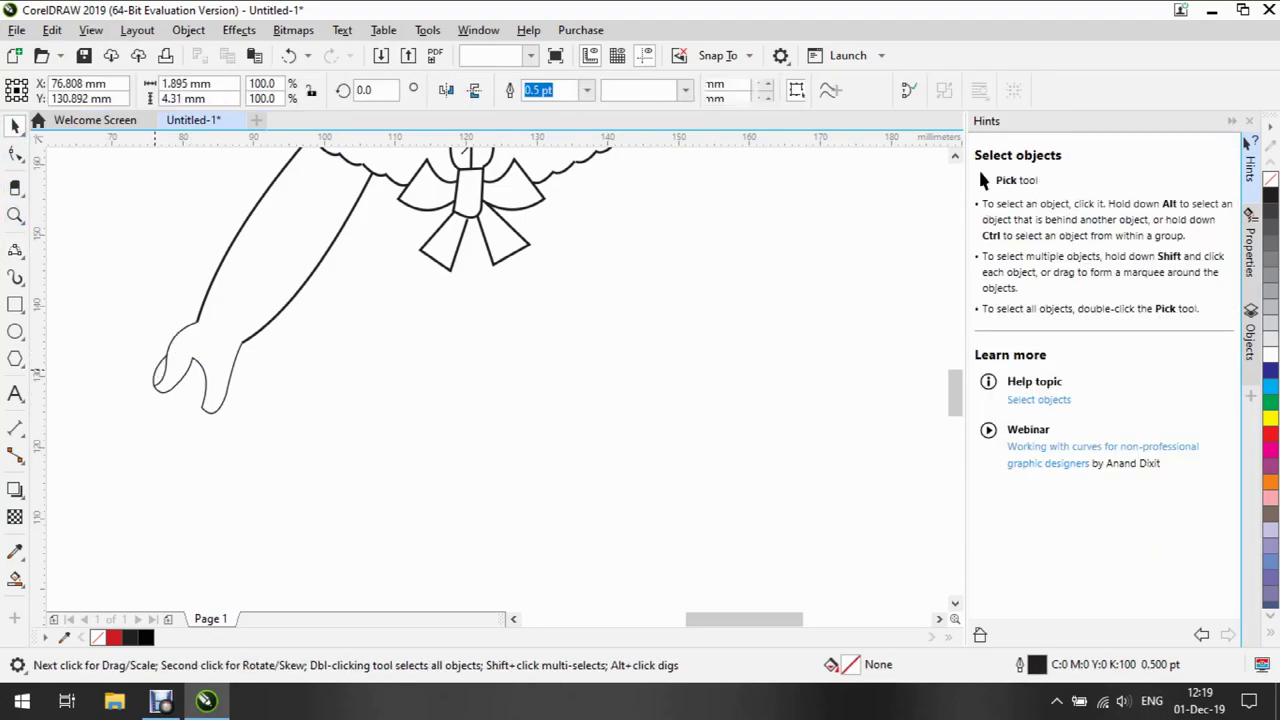
double_click(158, 380)
key(Delete)
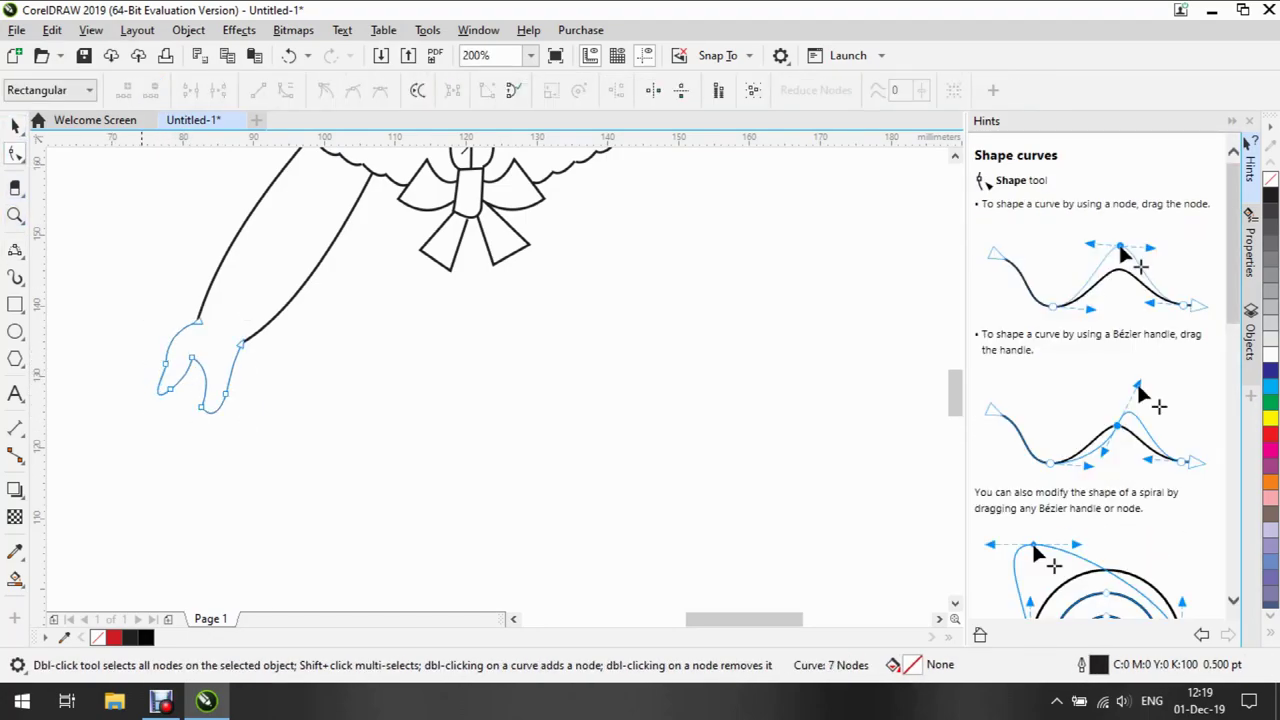
Add short curved finger lines outside the lowered hand's first finger and set all the hand's curves to 1.0 pt
click(15, 250)
drag(166, 358, 138, 383)
click(150, 376)
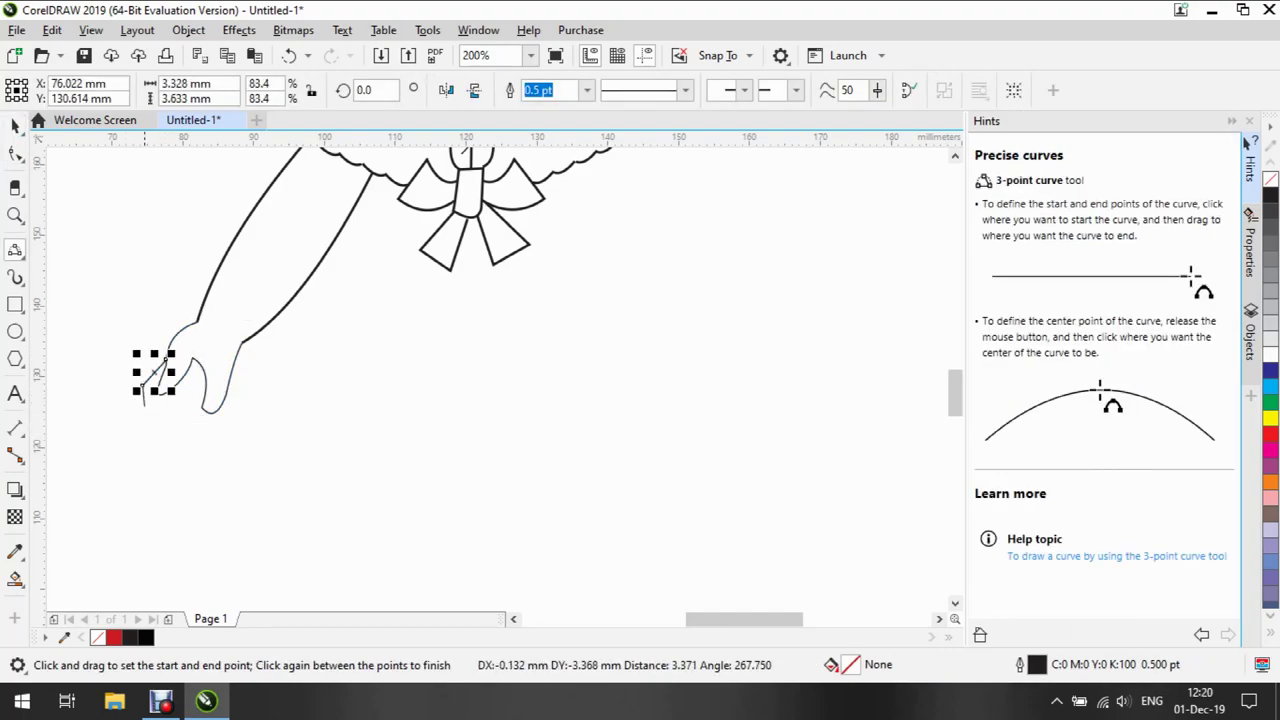
click(157, 380)
key(Escape)
key(space)
click(150, 380)
mouse_move(271, 391)
mouse_down()
mouse_move(279, 399)
mouse_move(271, 391)
mouse_up()
key(Escape)
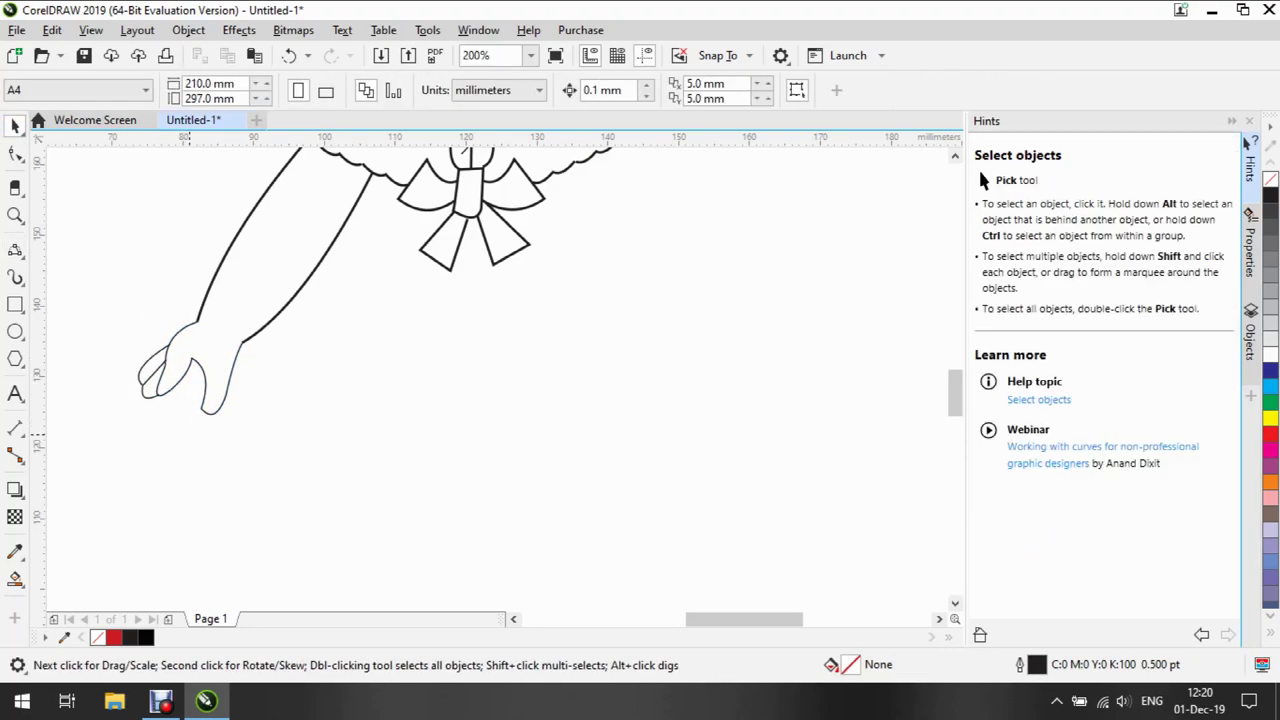
drag(122, 306, 258, 428)
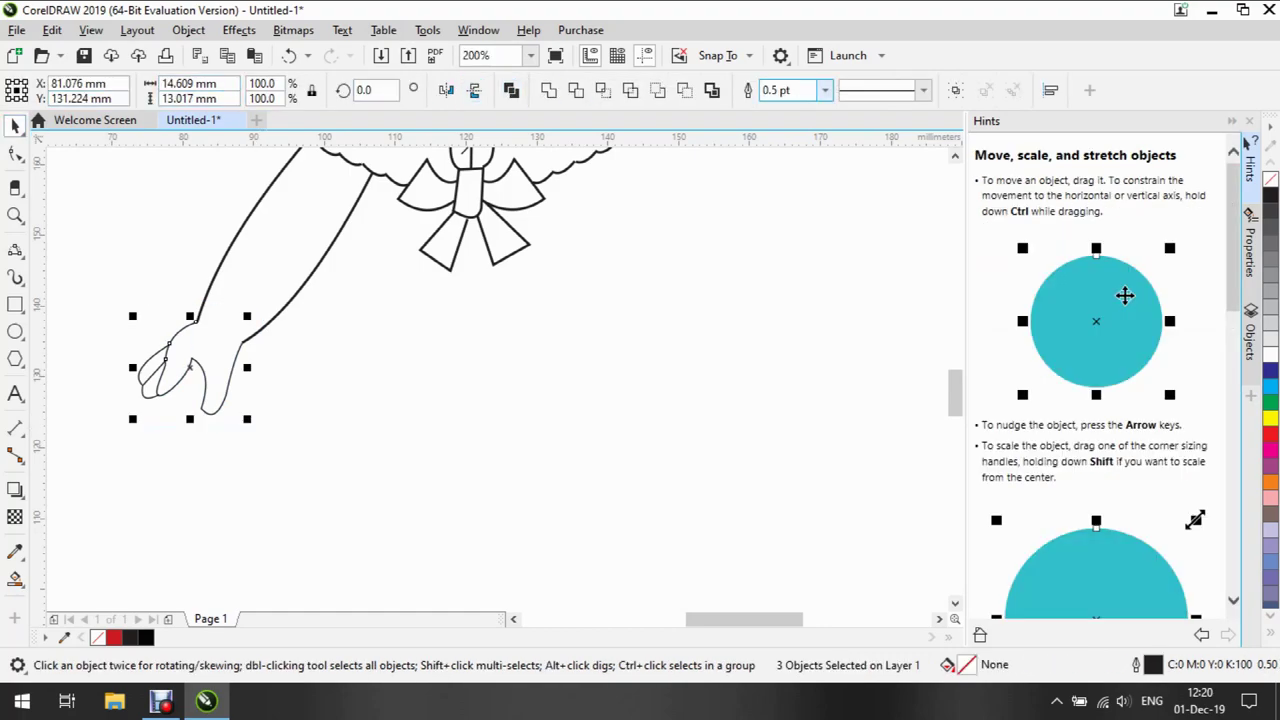
key(Escape)
Draw the skirt's right side edge down from the collar's outer corner at 1.0 pt, about 24 mm across and 41 mm high
key(F3)
key(F3)
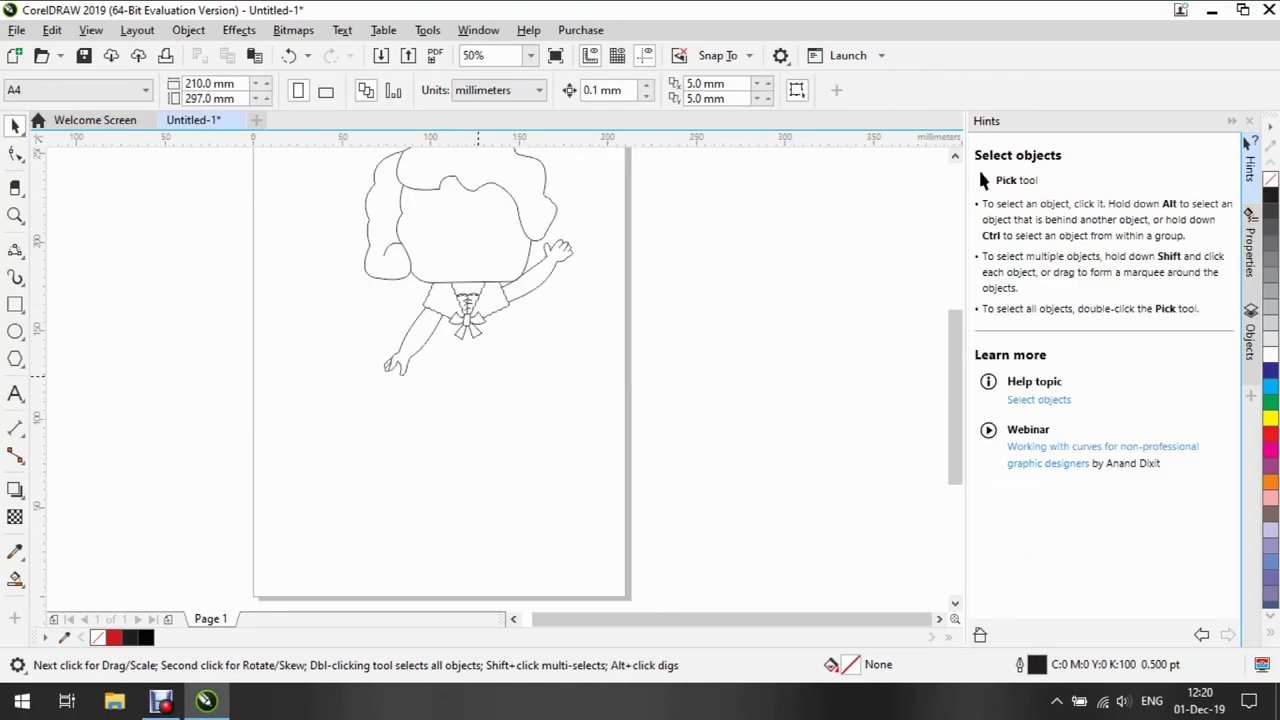
key(F5)
drag(507, 307, 549, 379)
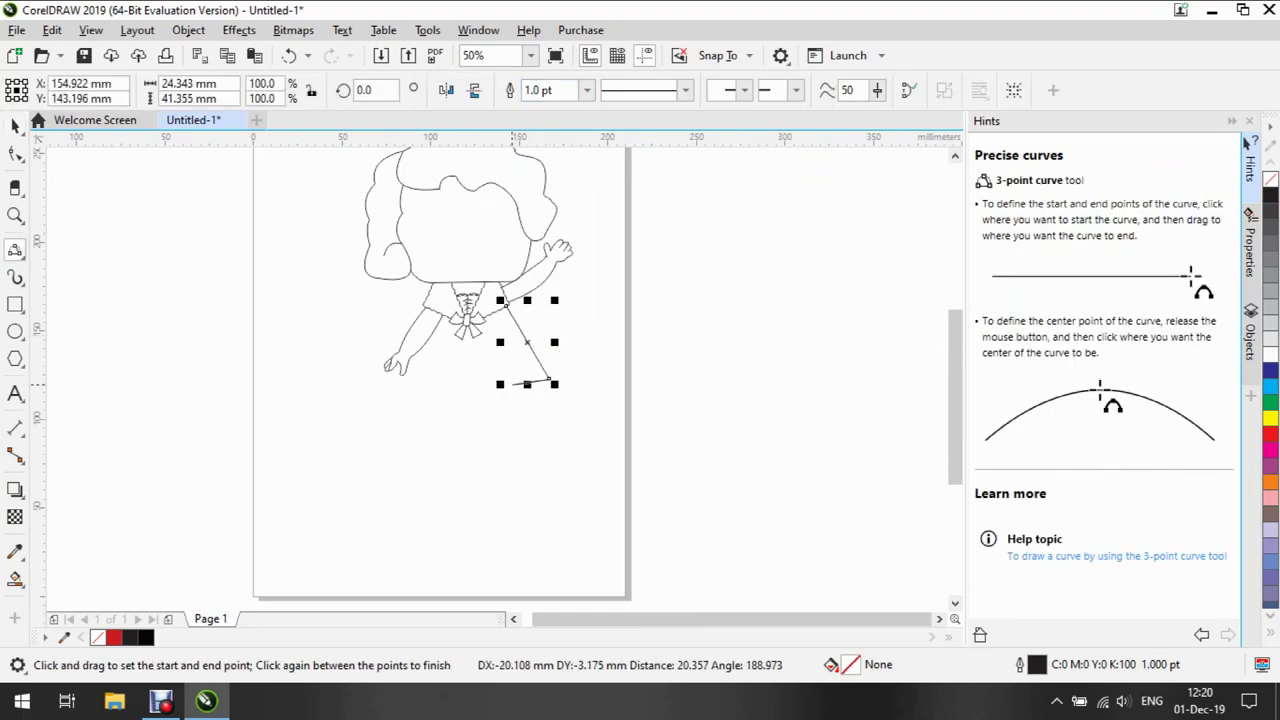
Draw the wavy right part of the skirt's hem from the side edge's lower end, about 58 mm long, with 3-point curves
click(15, 215)
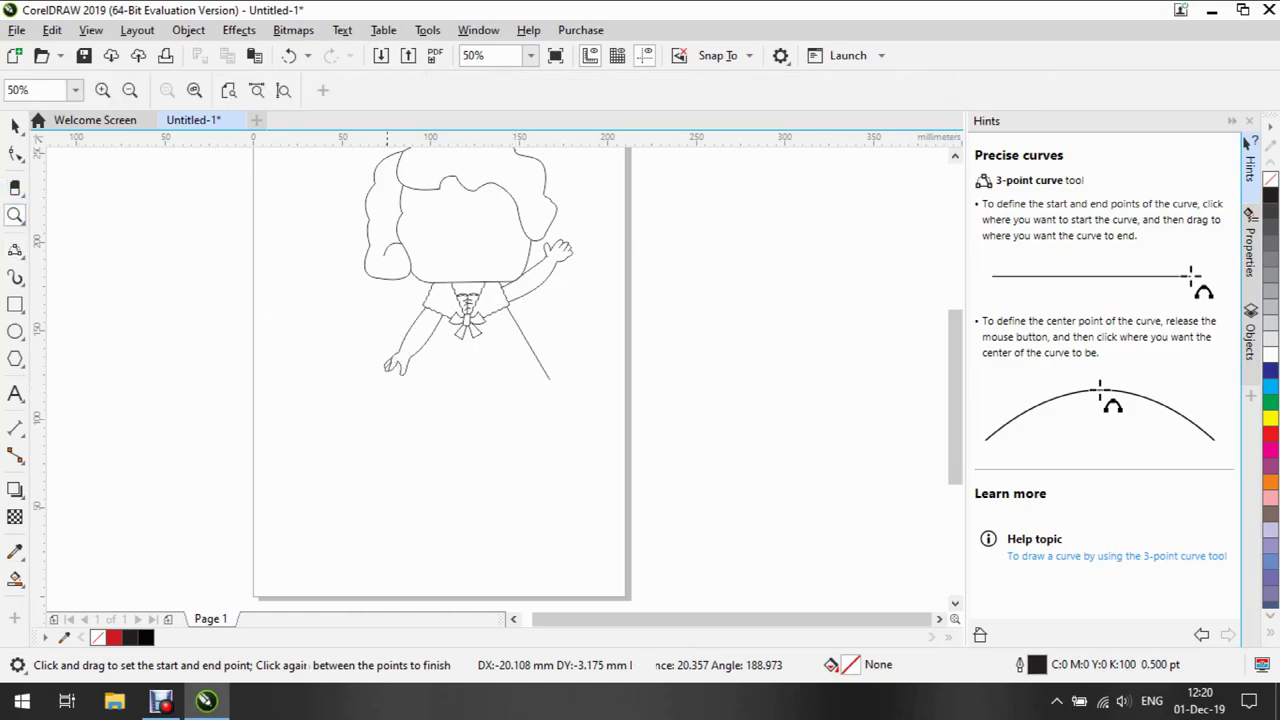
double_click(514, 382)
click(15, 250)
mouse_move(553, 354)
mouse_down()
mouse_move(428, 366)
mouse_move(323, 344)
mouse_move(134, 367)
mouse_up()
click(490, 361)
click(372, 354)
click(205, 372)
scroll(205, 372, left, 3)
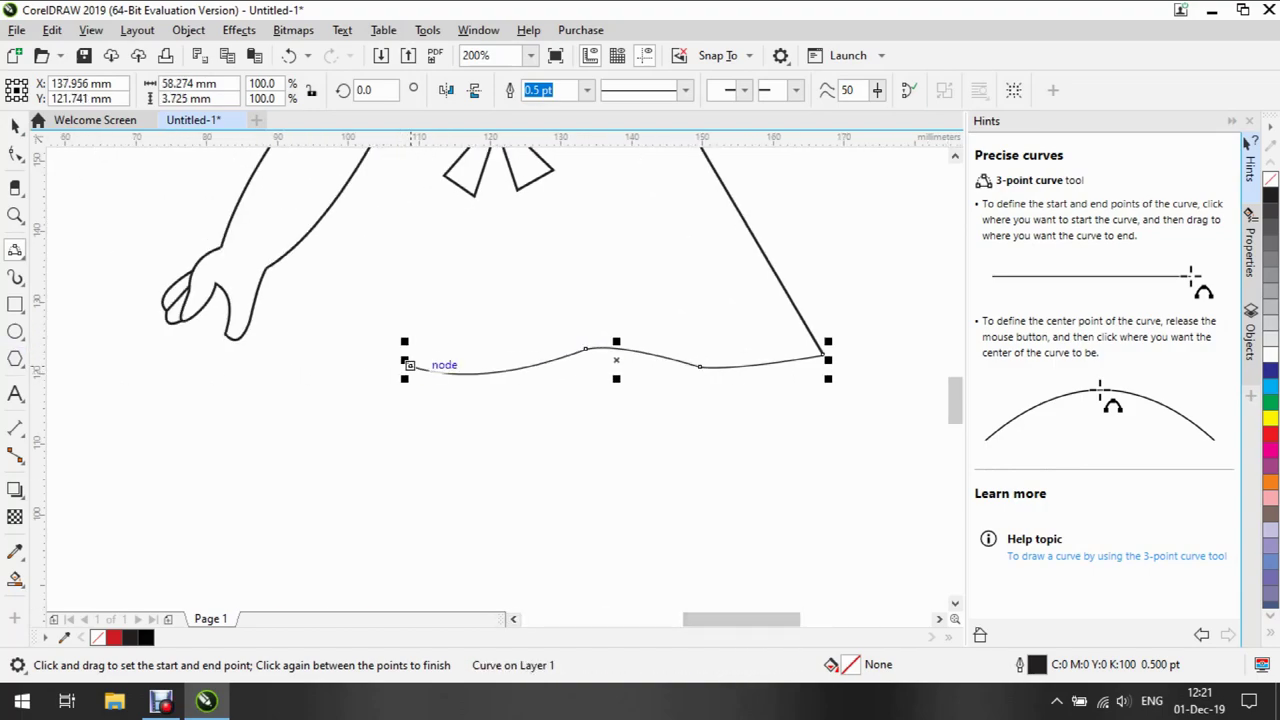
Continue the hem to the skirt's left corner and up to the lowered hand, about 99 mm wide overall, at 1.0 pt
drag(320, 370, 172, 304)
click(330, 357)
click(150, 335)
click(587, 90)
click(552, 294)
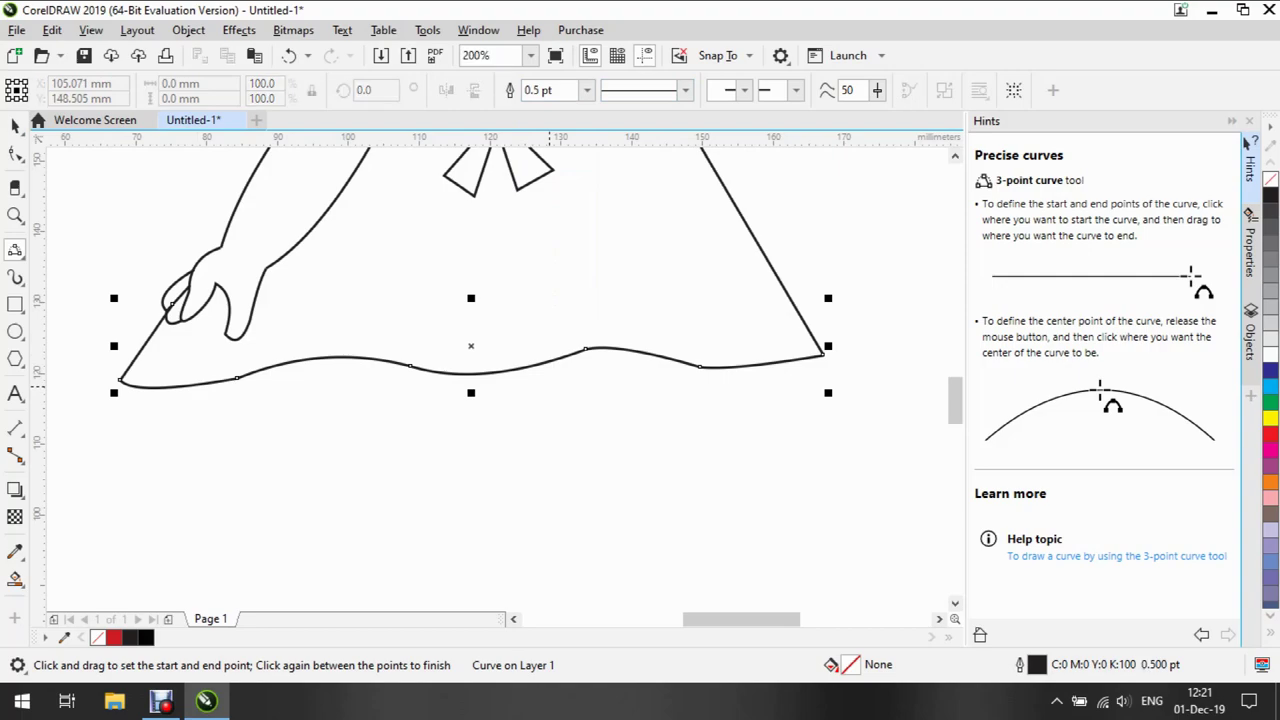
Reshape the skirt's left end by shifting its corner inward and ending its short side edge between the lowered hand's finger and thumb
key(space)
key(F3)
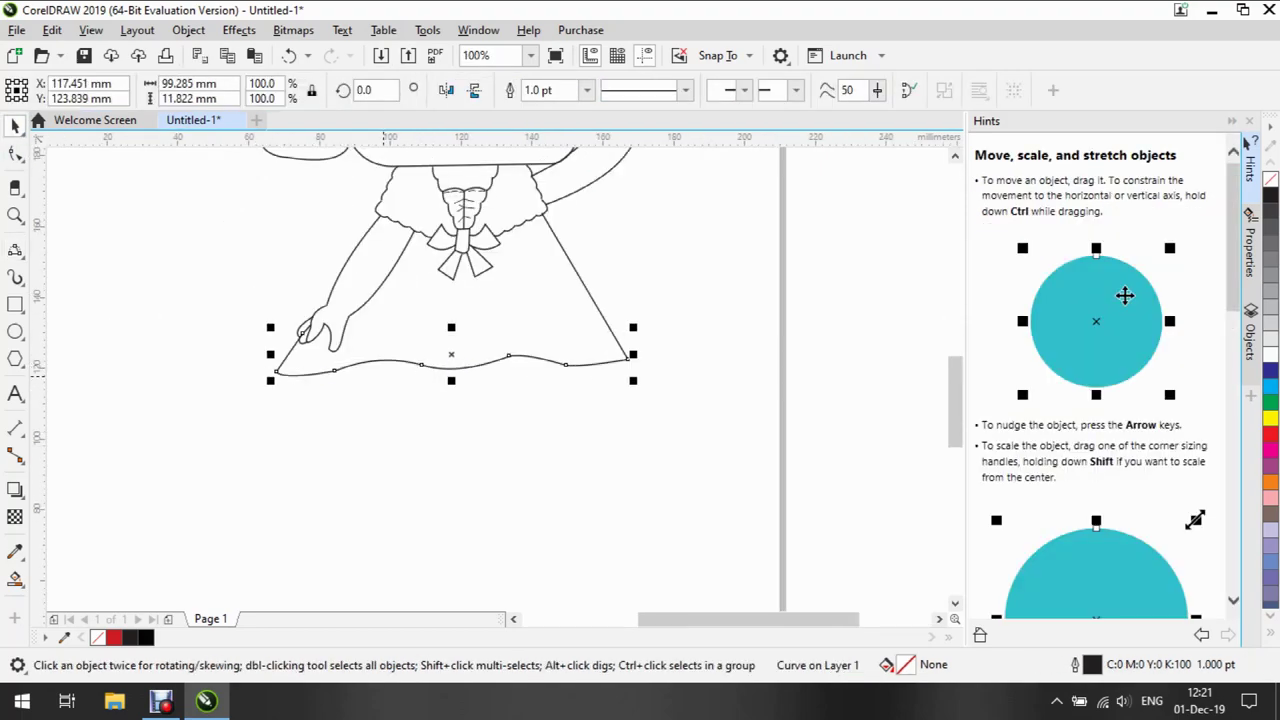
key(F10)
drag(277, 368, 300, 343)
key(space)
click(305, 342)
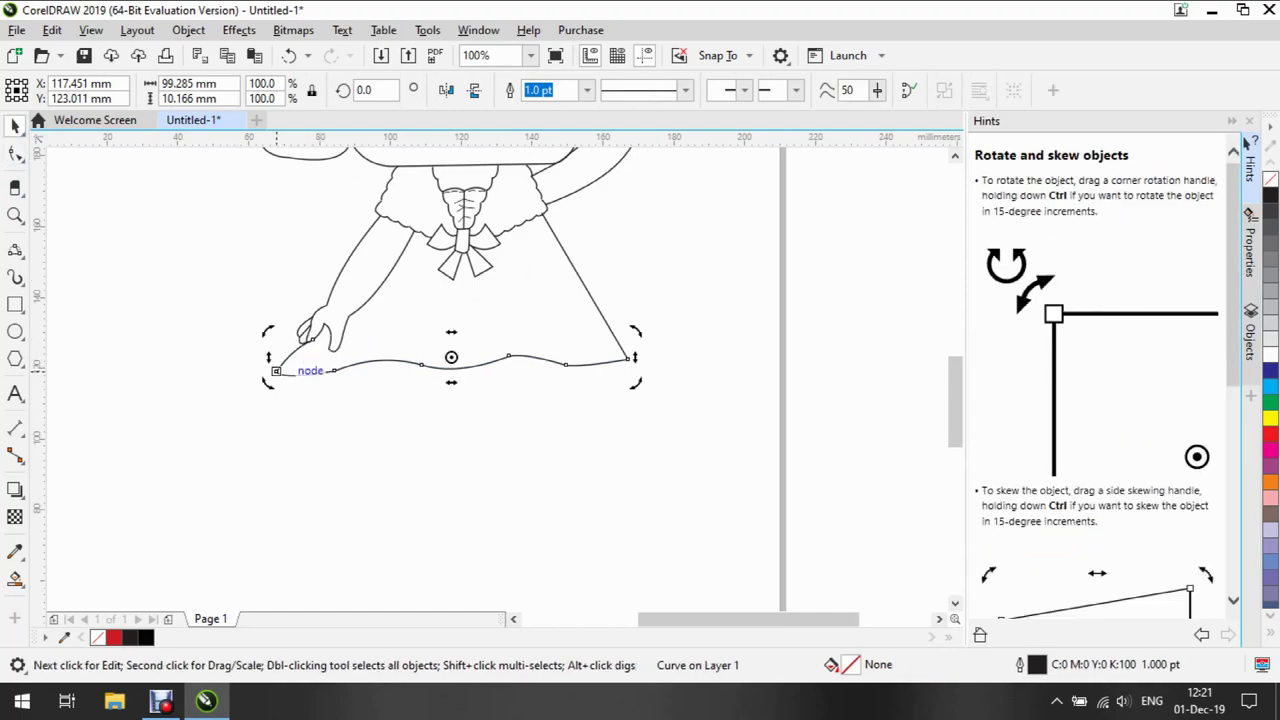
click(276, 366)
drag(274, 366, 325, 328)
key(F10)
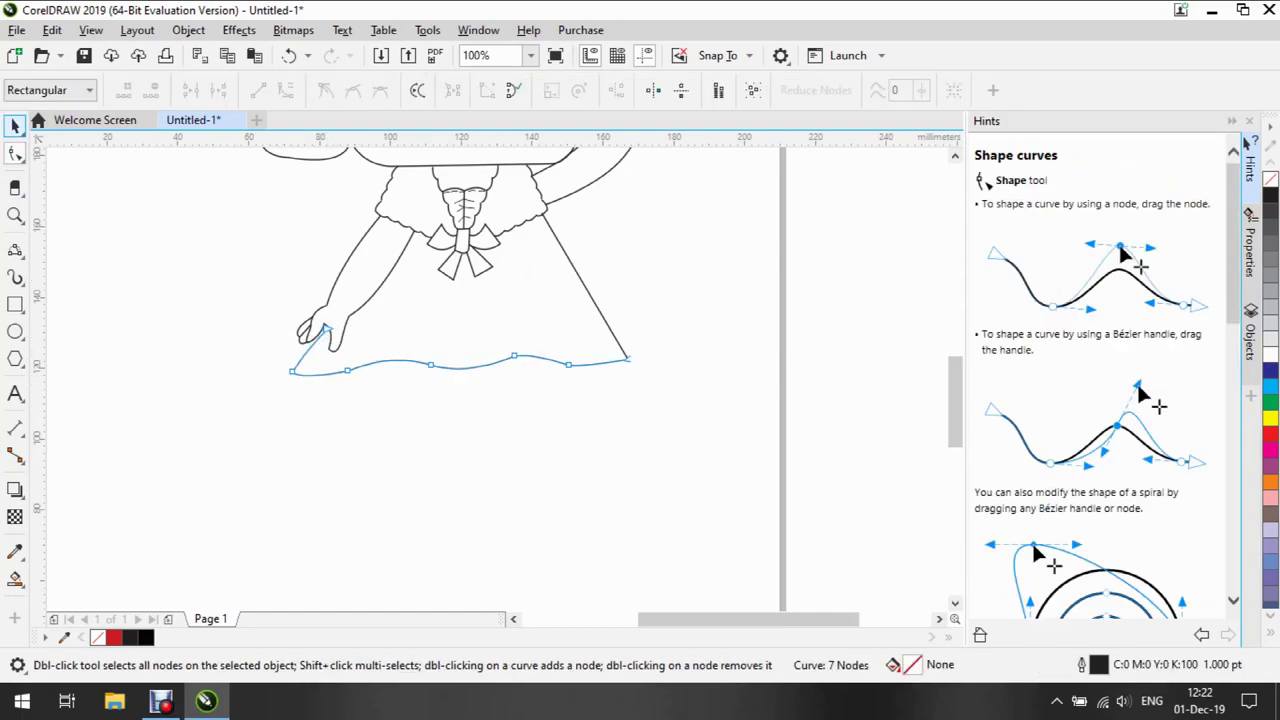
key(space)
click(474, 462)
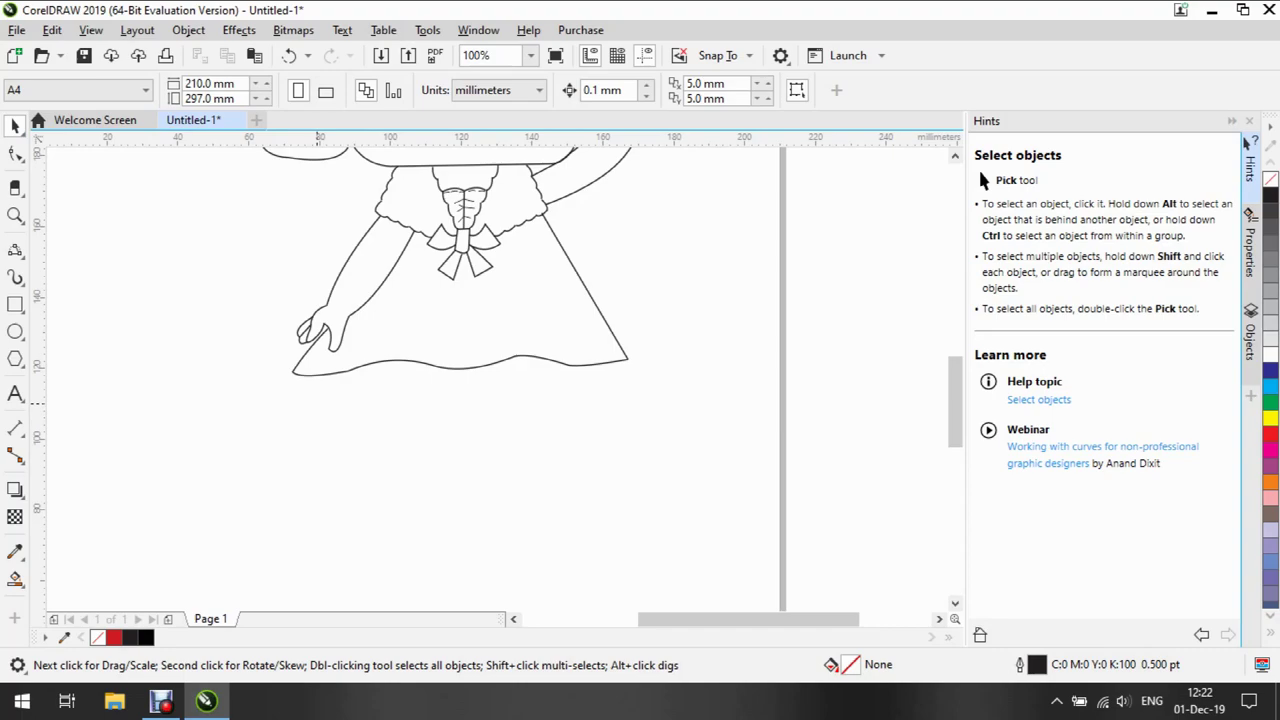
Copy the lowest lacing stroke of the bodice to the bow knot's right edge and scale it down to 42.7%
click(15, 249)
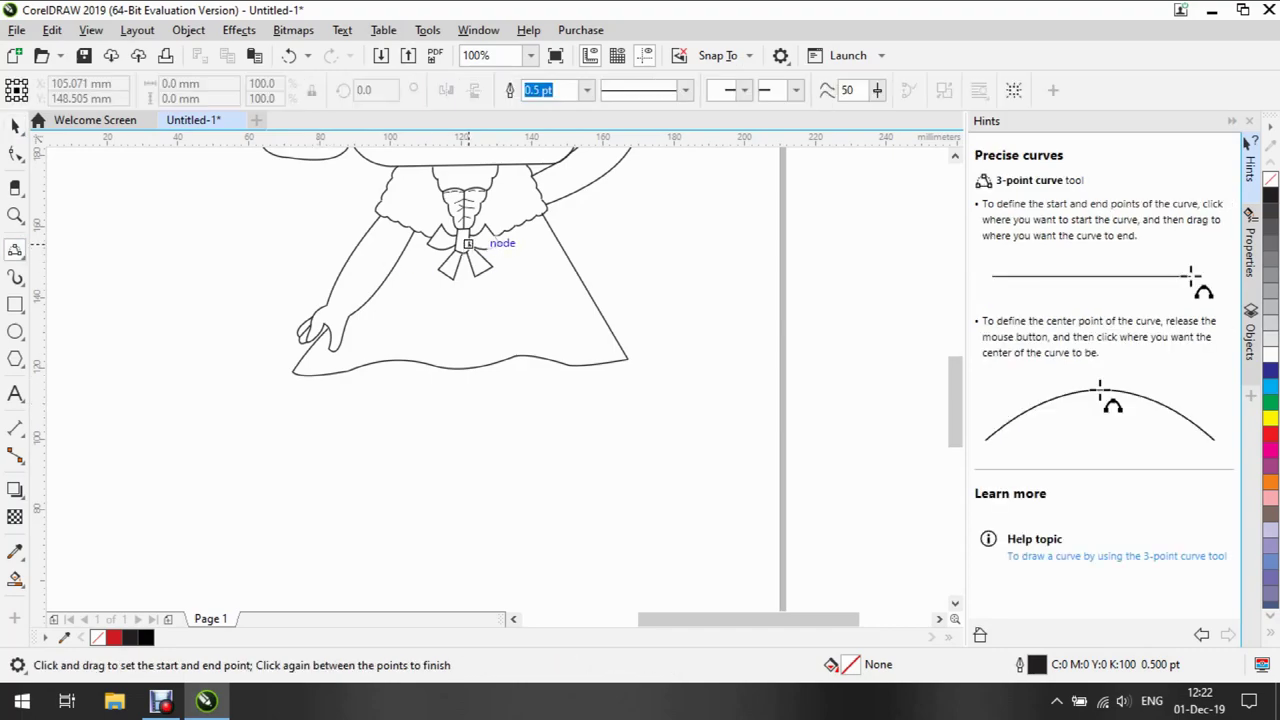
key(F2)
click(469, 244)
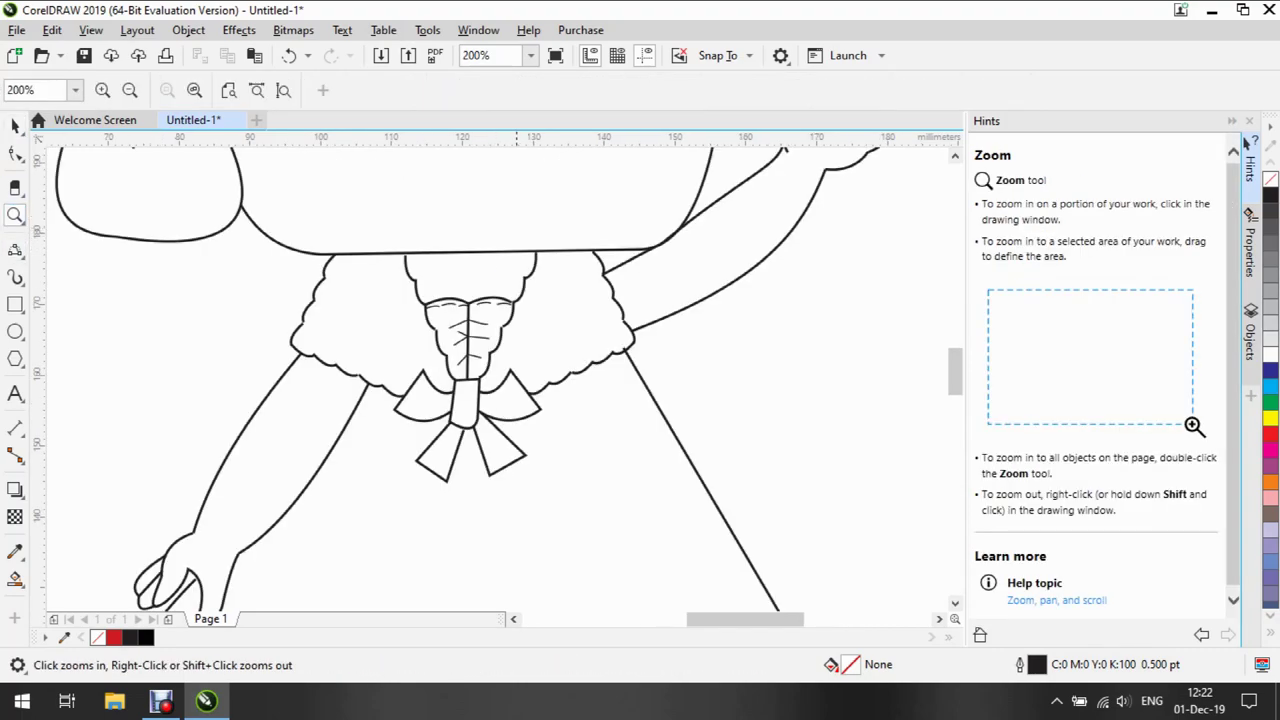
key(space)
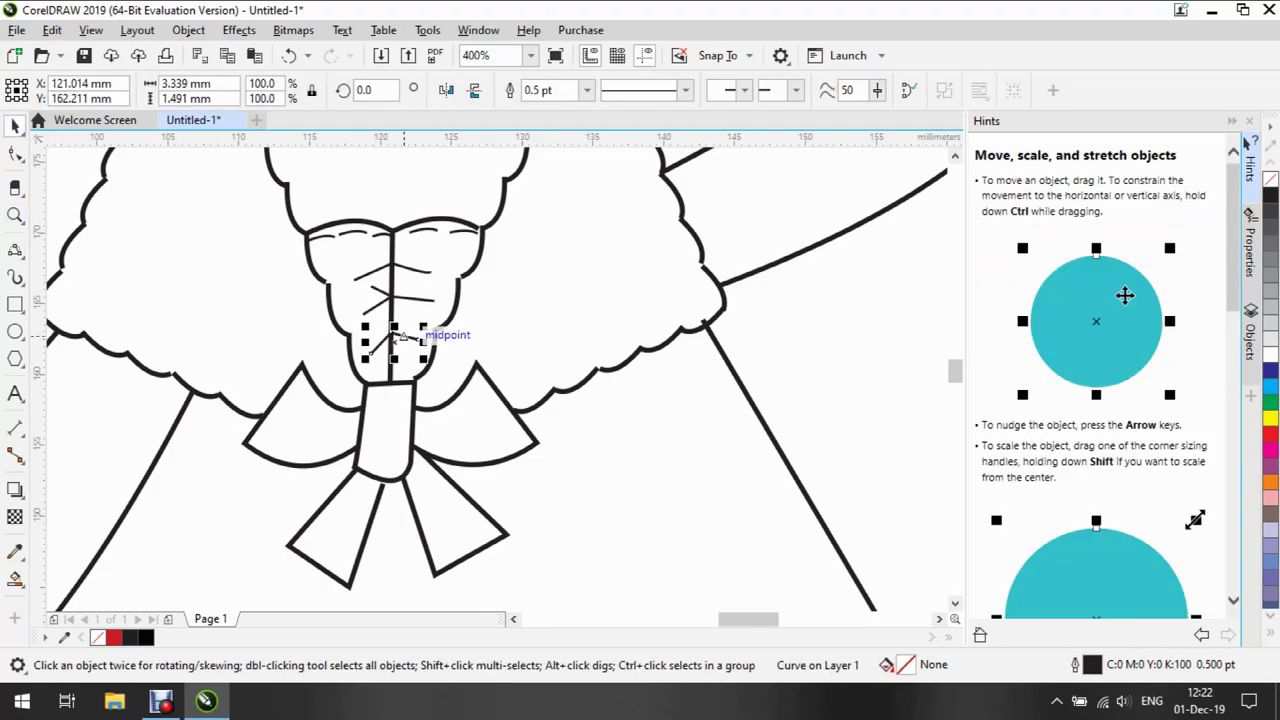
right_click(423, 434)
click(462, 465)
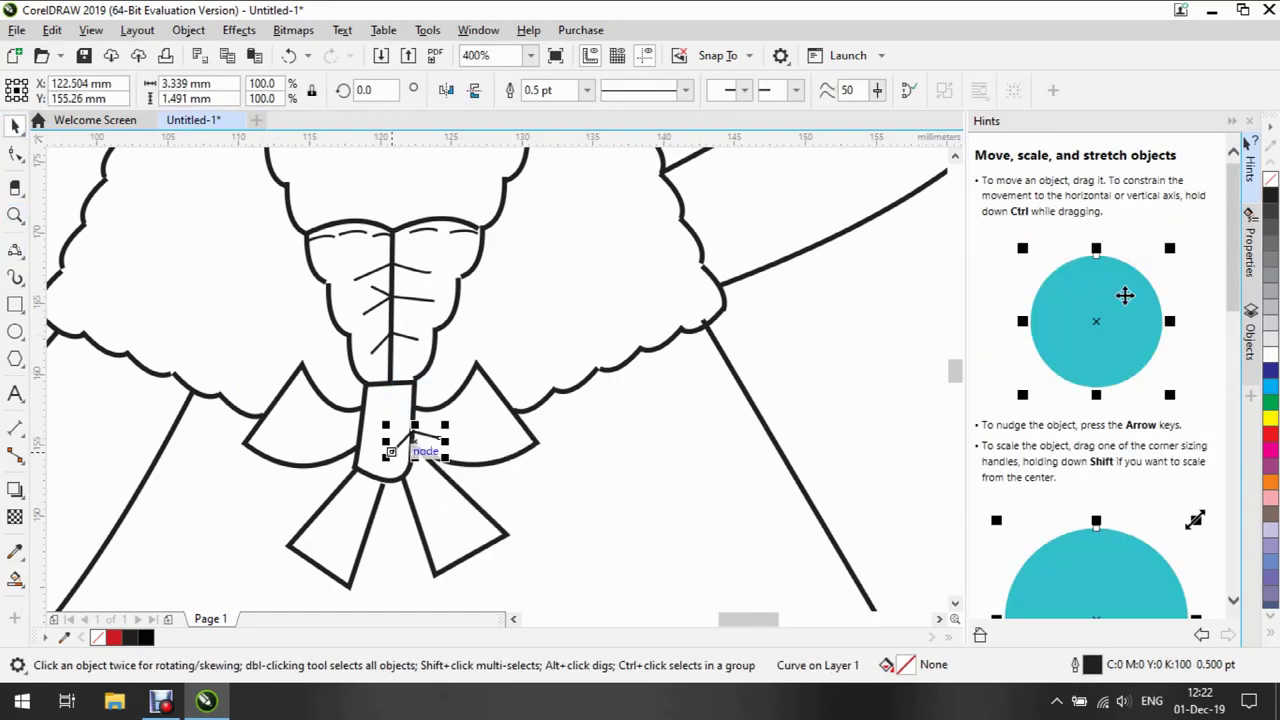
mouse_move(428, 432)
mouse_down()
mouse_move(414, 440)
mouse_move(420, 428)
mouse_up()
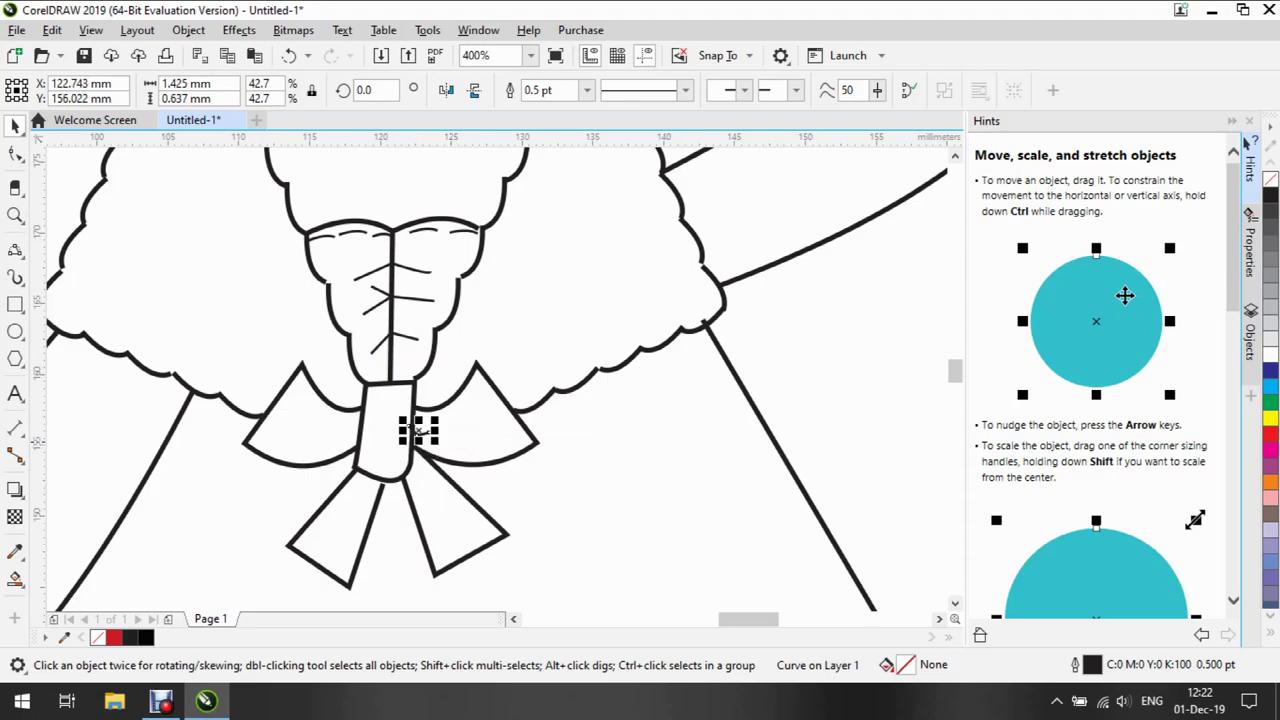
Place a mirrored copy of the crease on the bow's left loop and repeat the creases on both sides of the knot
right_click(349, 431)
click(403, 460)
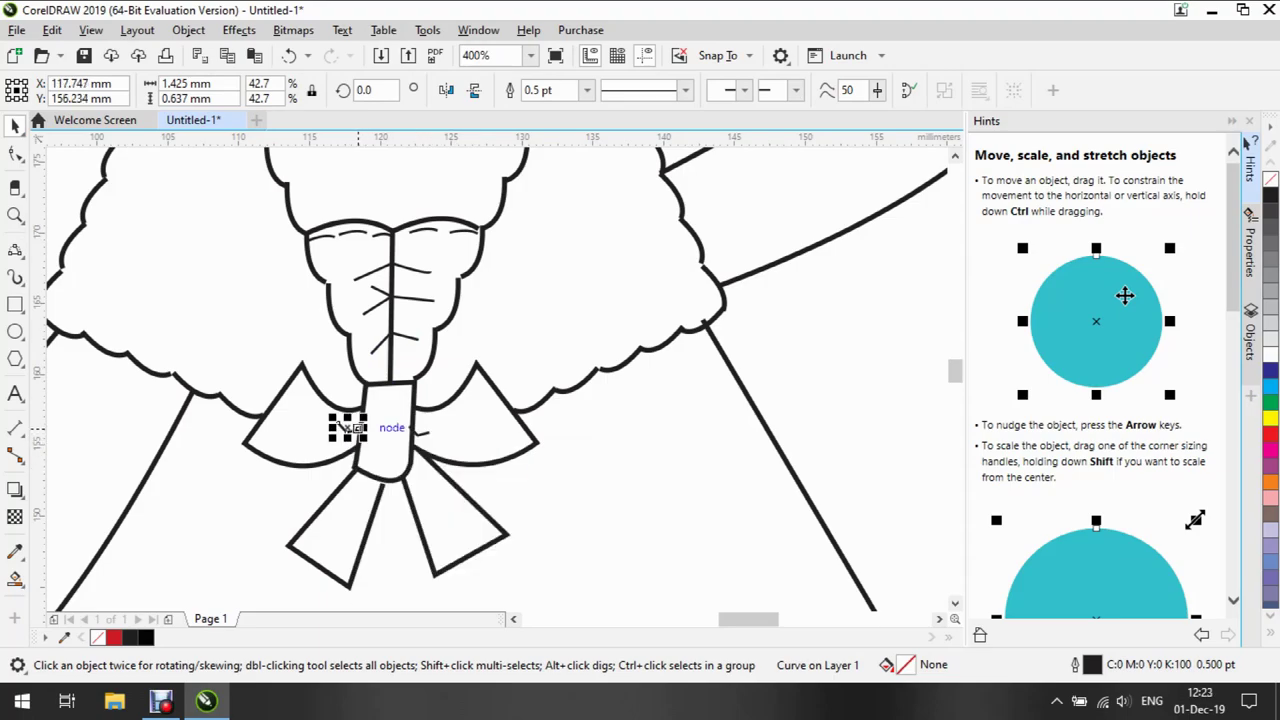
drag(423, 425, 337, 418)
key(Escape)
click(421, 431)
key(Escape)
Examine the bow's creases and the overall proportions of the whole figure
scroll(630, 443, down, 2)
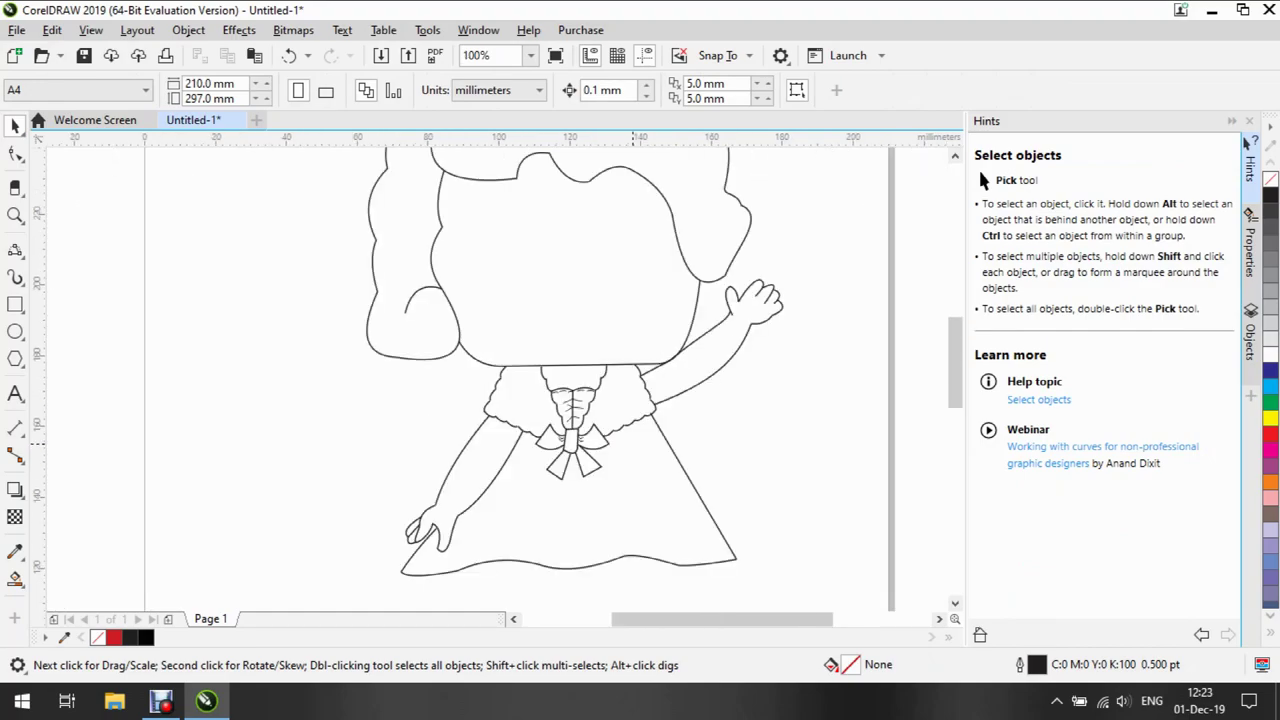
scroll(630, 443, up, 2)
scroll(630, 443, down, 1)
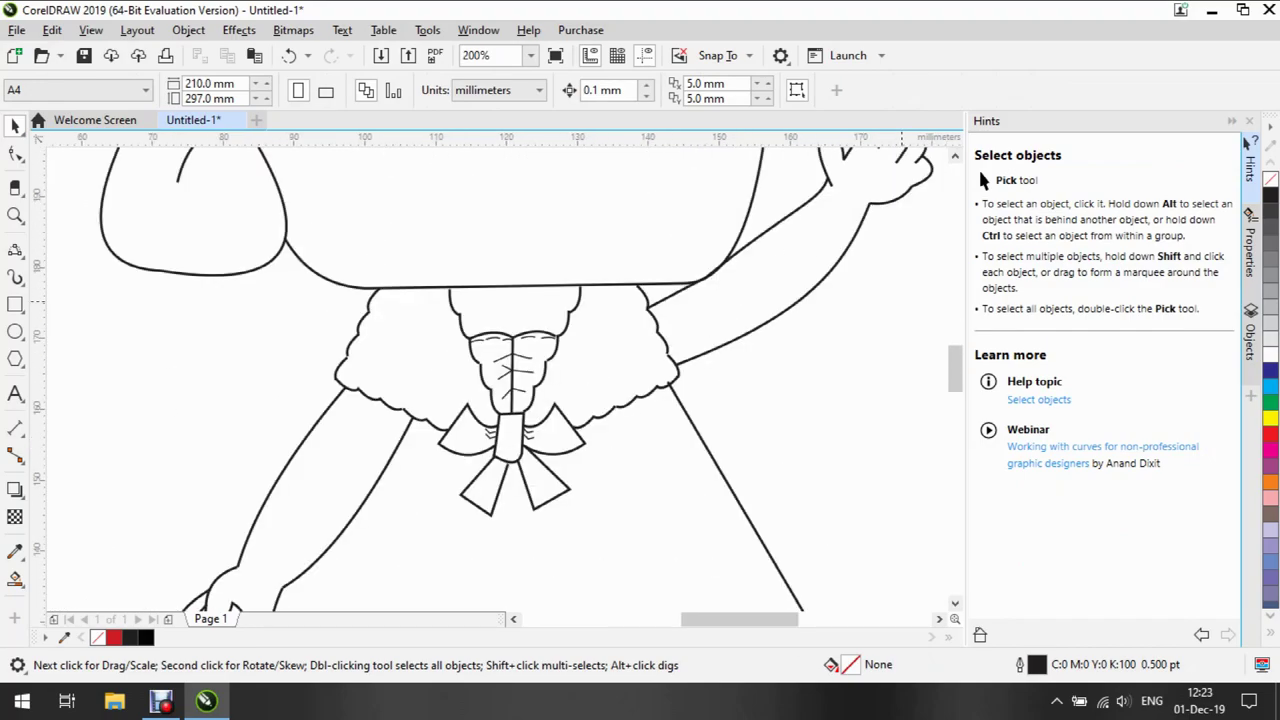
scroll(630, 443, down, 2)
scroll(860, 394, down, 1)
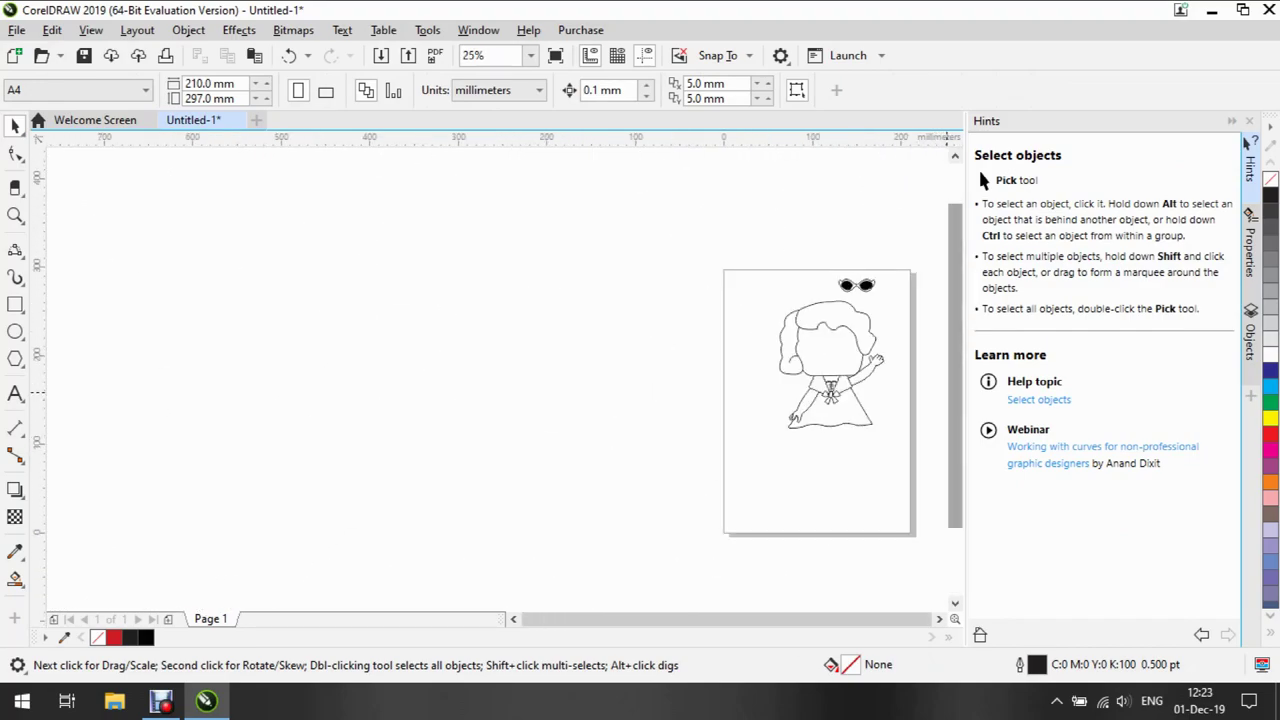
key(z)
scroll(500, 380, up, 1)
scroll(848, 390, up, 2)
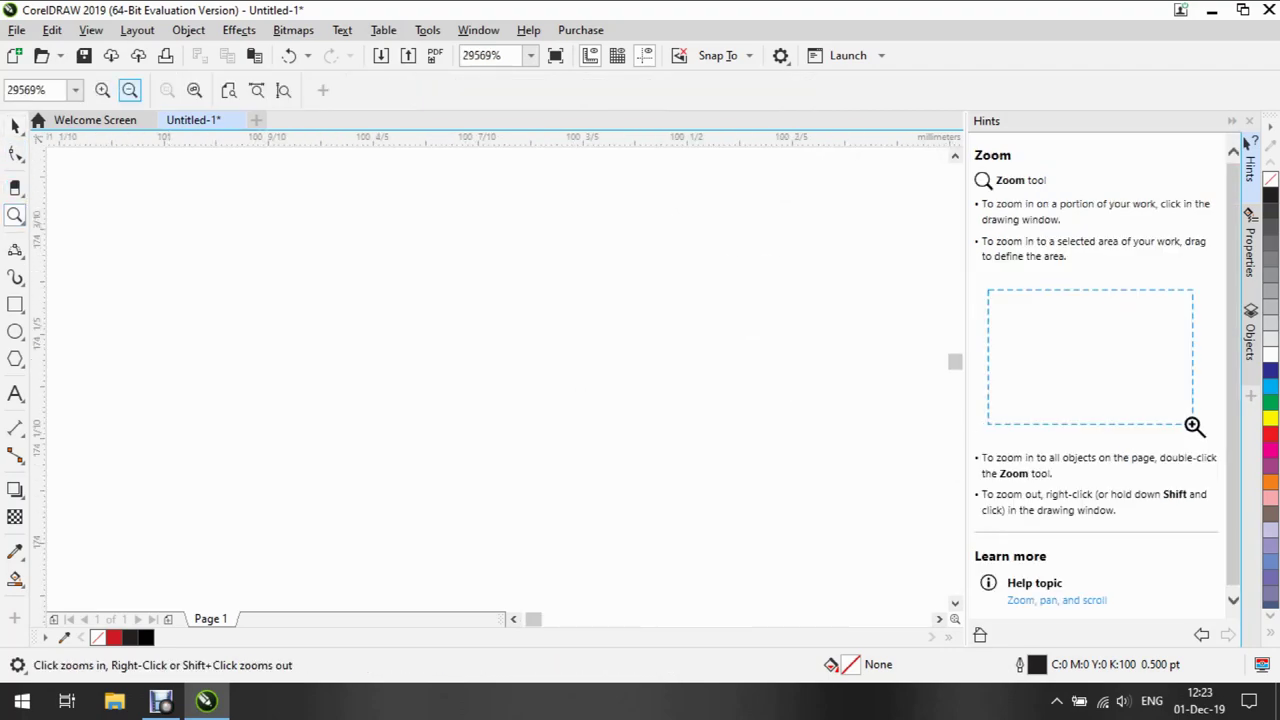
scroll(615, 454, down, 3)
scroll(615, 454, up, 2)
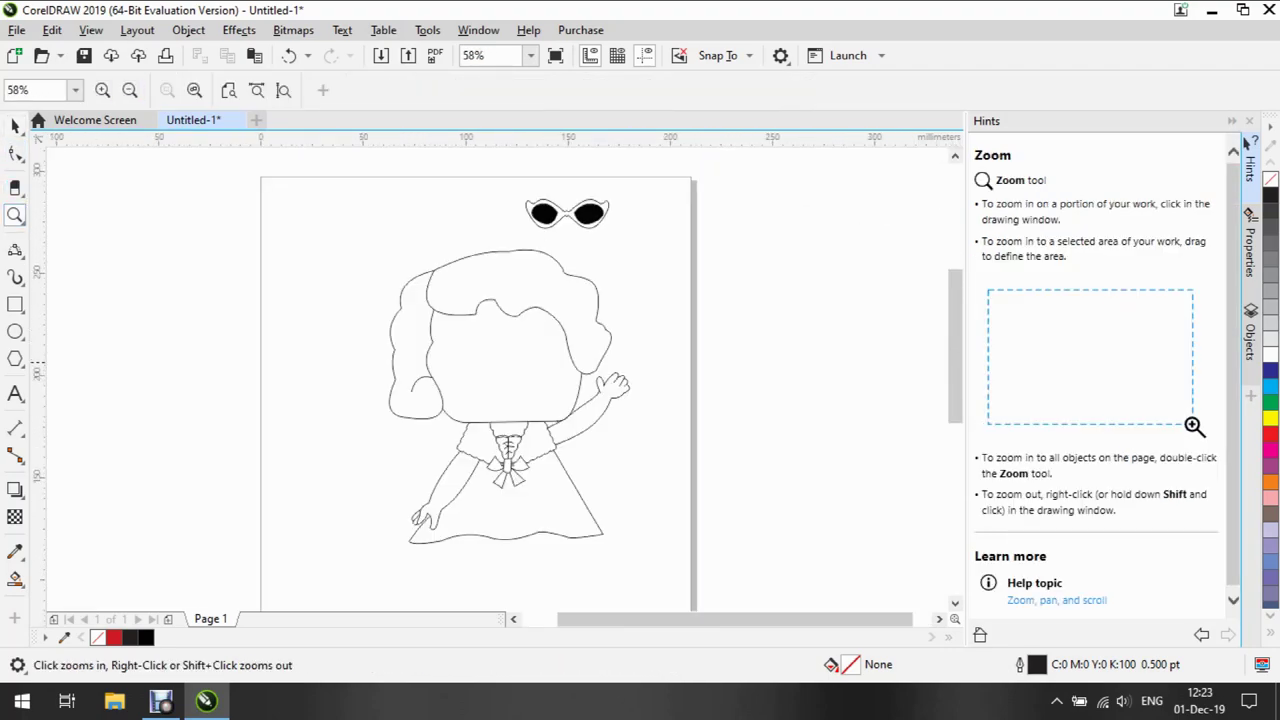
Draw the left leg below the hem with two bent side edges about 40 mm high and a curved ankle line at 0.5 pt
scroll(615, 454, down, 3)
scroll(450, 380, down, 1)
click(15, 250)
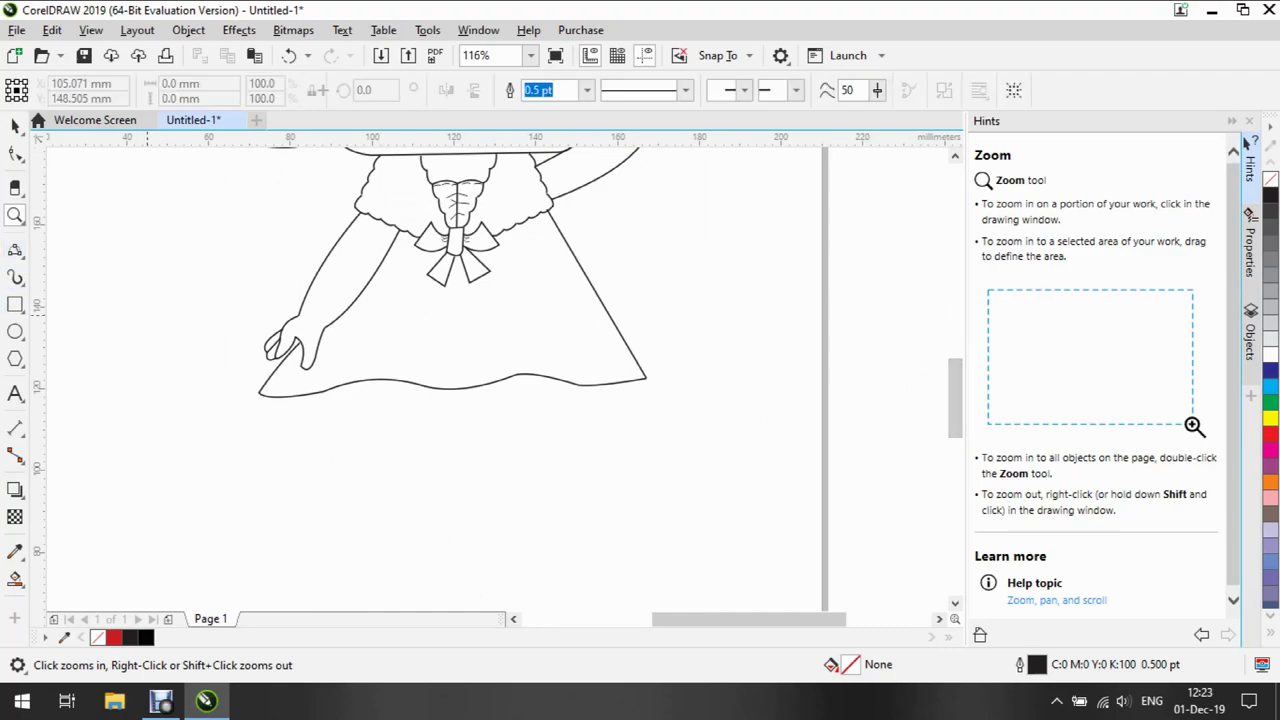
mouse_move(344, 385)
mouse_down()
mouse_move(364, 457)
mouse_move(347, 552)
mouse_up()
click(362, 457)
click(350, 505)
mouse_move(430, 387)
mouse_down()
mouse_move(429, 480)
mouse_move(404, 548)
mouse_move(346, 550)
mouse_up()
click(430, 466)
click(402, 550)
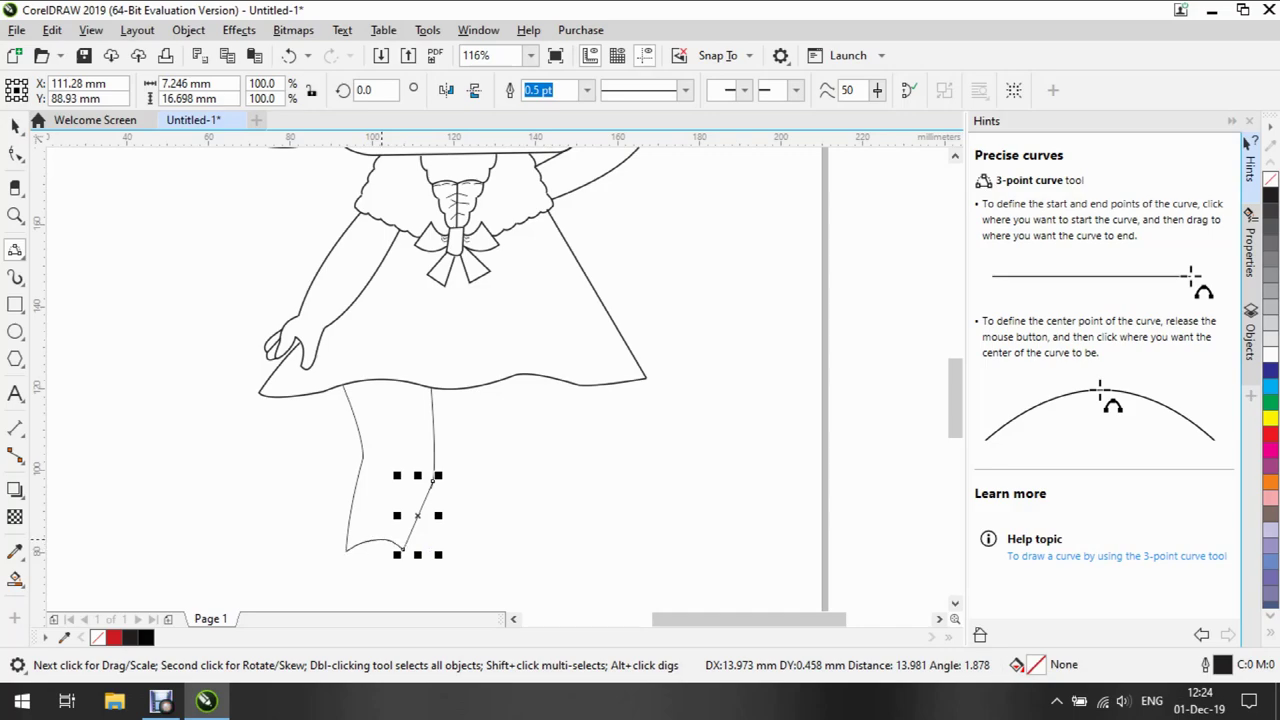
Draw the right leg below the skirt's hem with two slightly bent side edges at 0.5 pt
click(375, 541)
drag(507, 372, 508, 545)
click(508, 545)
mouse_move(578, 386)
mouse_down()
mouse_move(571, 545)
mouse_move(484, 584)
mouse_up()
click(573, 477)
click(571, 545)
Draw the right shoe with a rounded upper, a curved sole band and a small pointed loop behind its outer side
click(540, 544)
click(491, 556)
mouse_move(567, 543)
mouse_down()
mouse_move(575, 583)
mouse_move(484, 584)
mouse_move(486, 550)
mouse_move(578, 535)
mouse_up()
click(571, 557)
click(568, 585)
click(531, 538)
drag(570, 489, 584, 510)
click(584, 510)
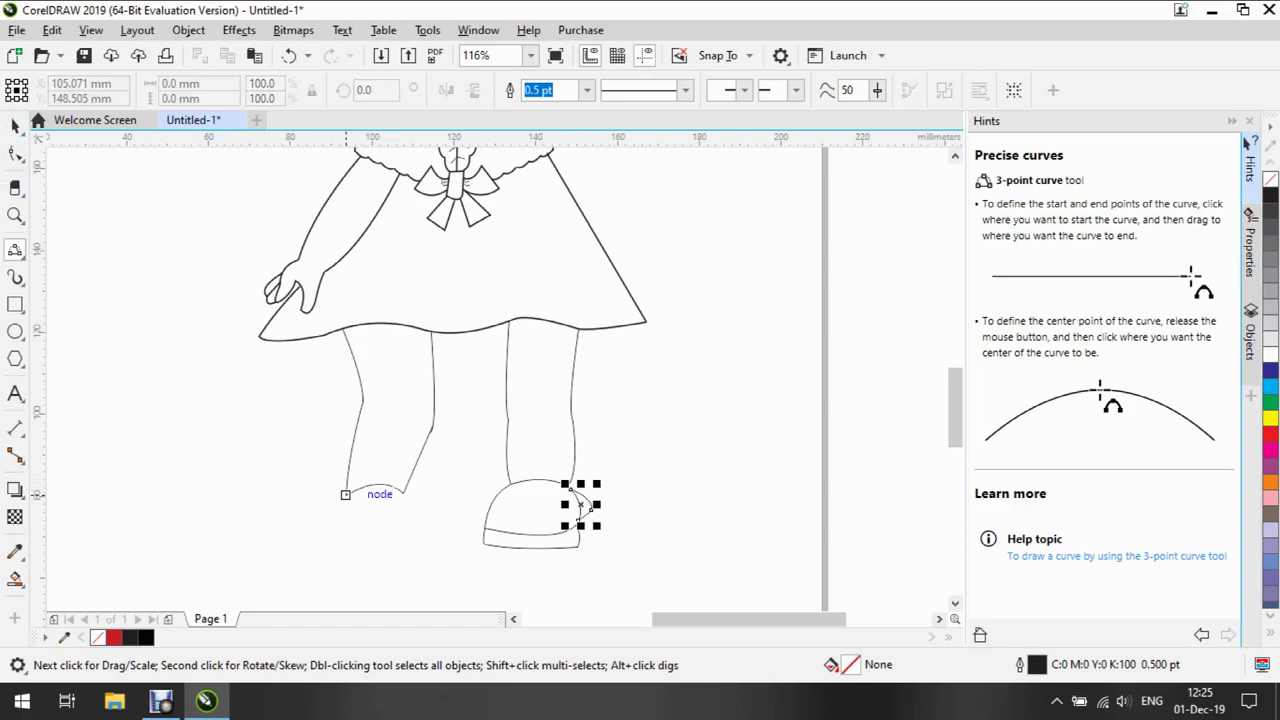
Draw the left shoe with a rounded upper and a sole band about 22 mm wide below the ankle
mouse_move(345, 494)
mouse_down()
mouse_move(325, 528)
mouse_move(412, 546)
mouse_up()
click(409, 512)
click(365, 550)
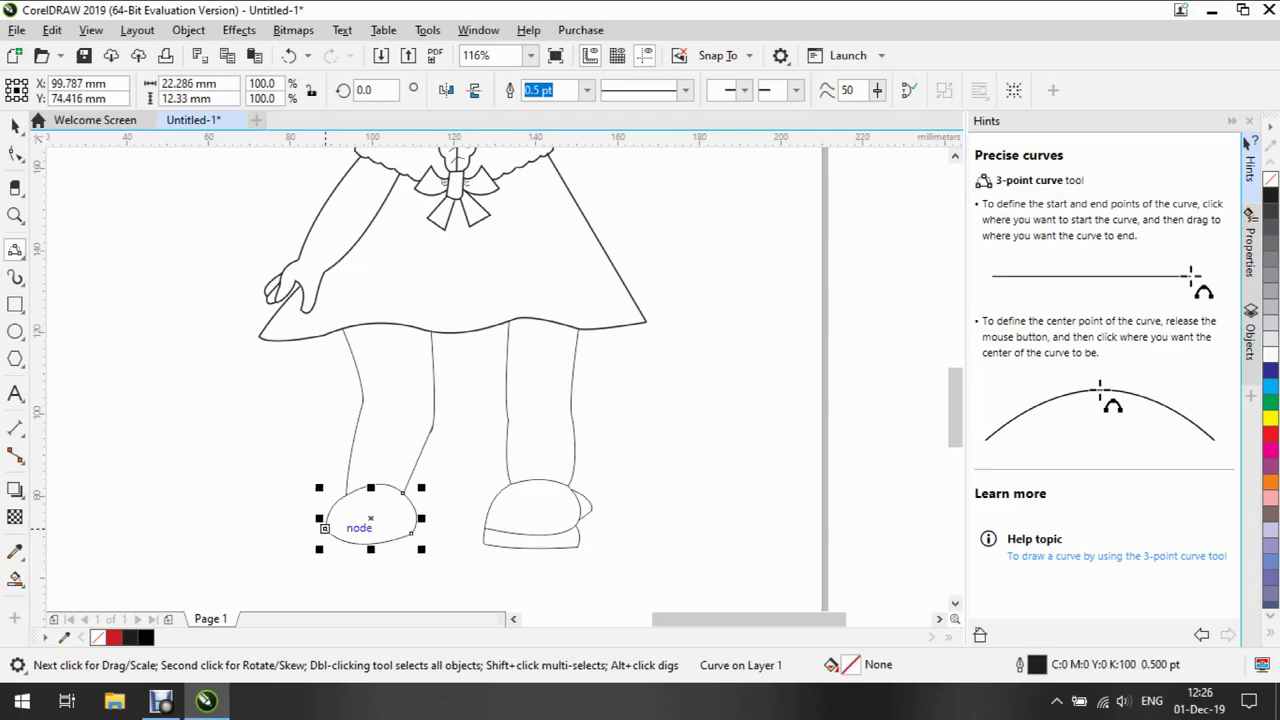
drag(324, 548, 411, 548)
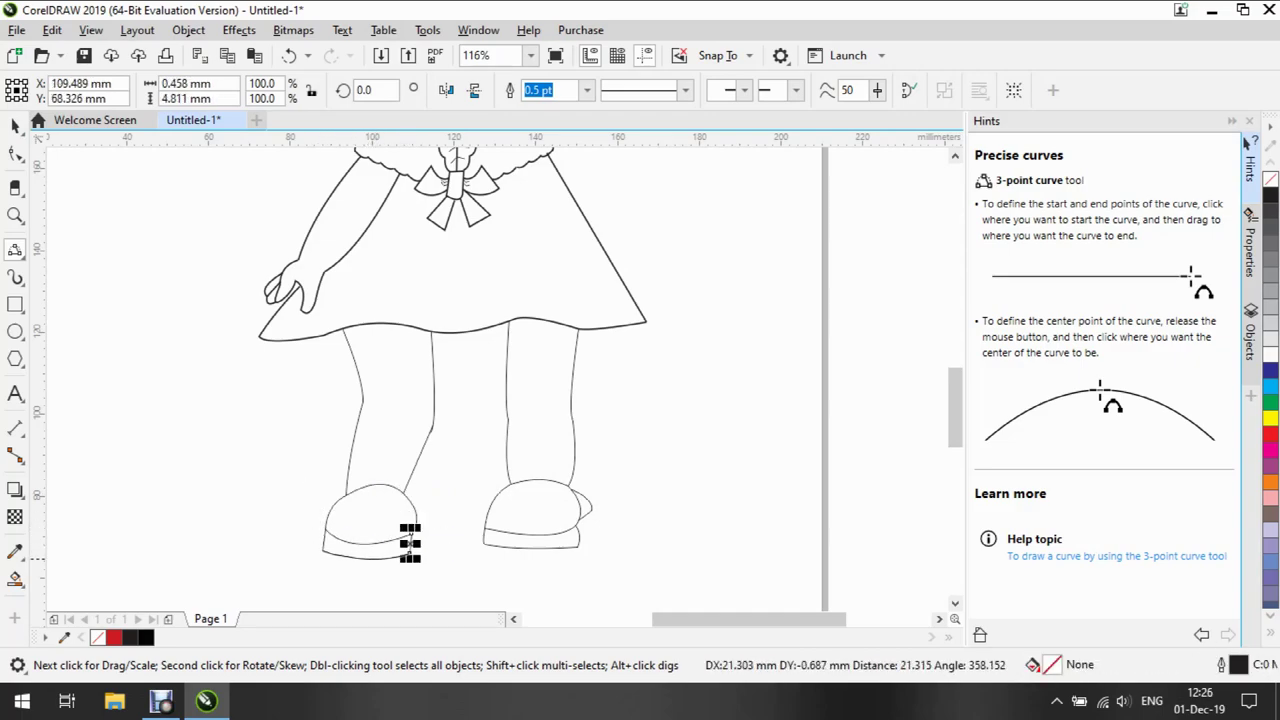
click(368, 552)
key(space)
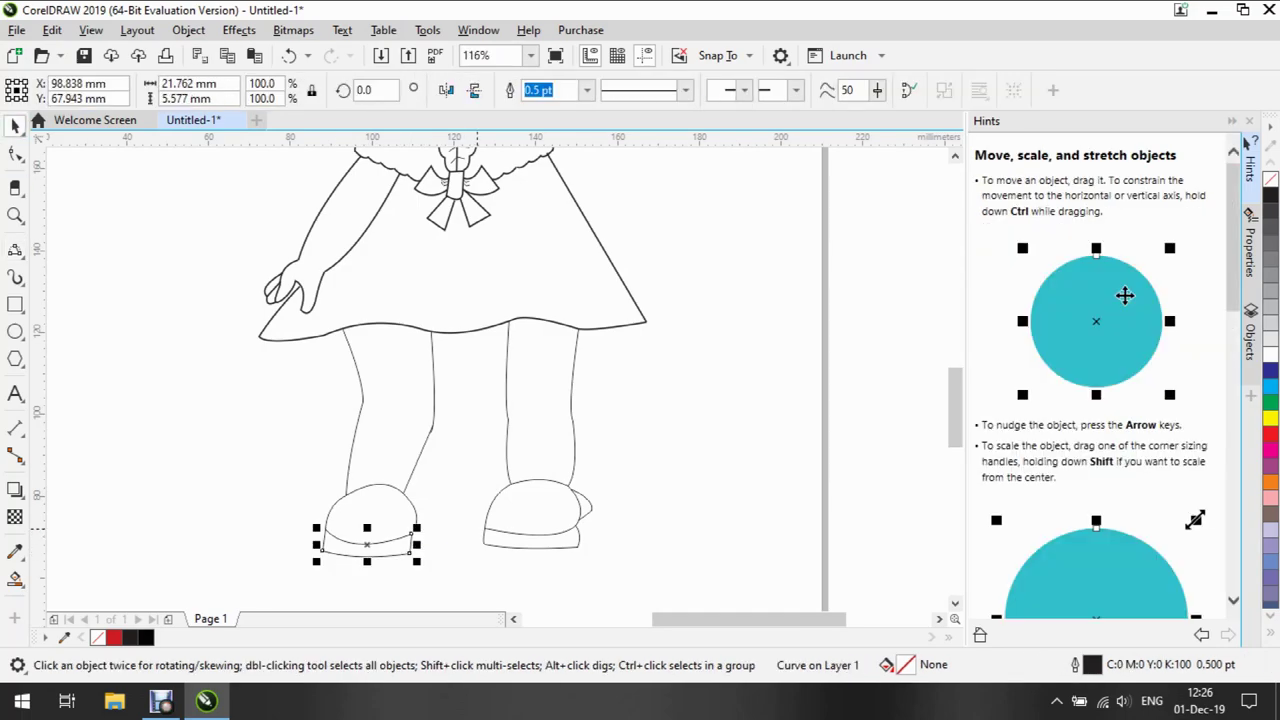
Add a loop to the left shoe's outer side, with a smaller inner outline about 4.4 mm wide inside it
key(space)
drag(299, 518, 322, 527)
click(322, 513)
key(z)
click(325, 512)
click(325, 512)
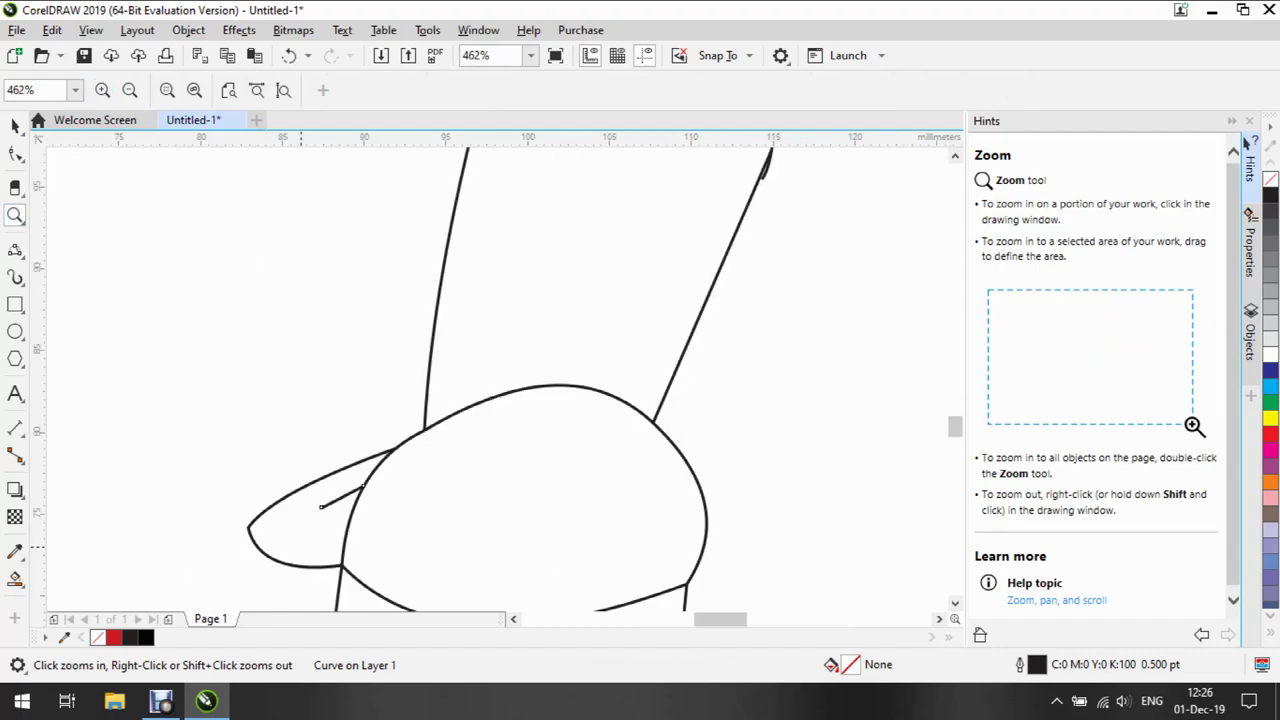
key(space)
drag(293, 532, 345, 546)
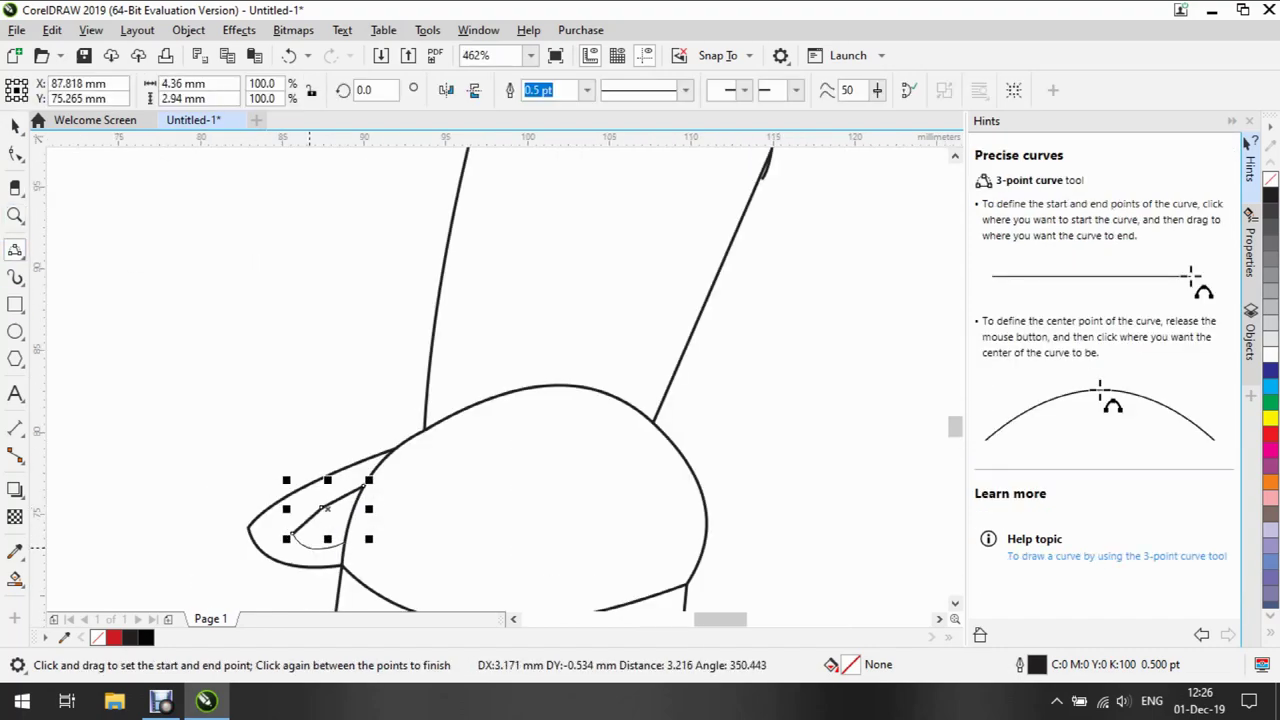
click(293, 535)
Draw a small pointed inner outline inside the loop on the right shoe's outer side
key(z)
key(F3)
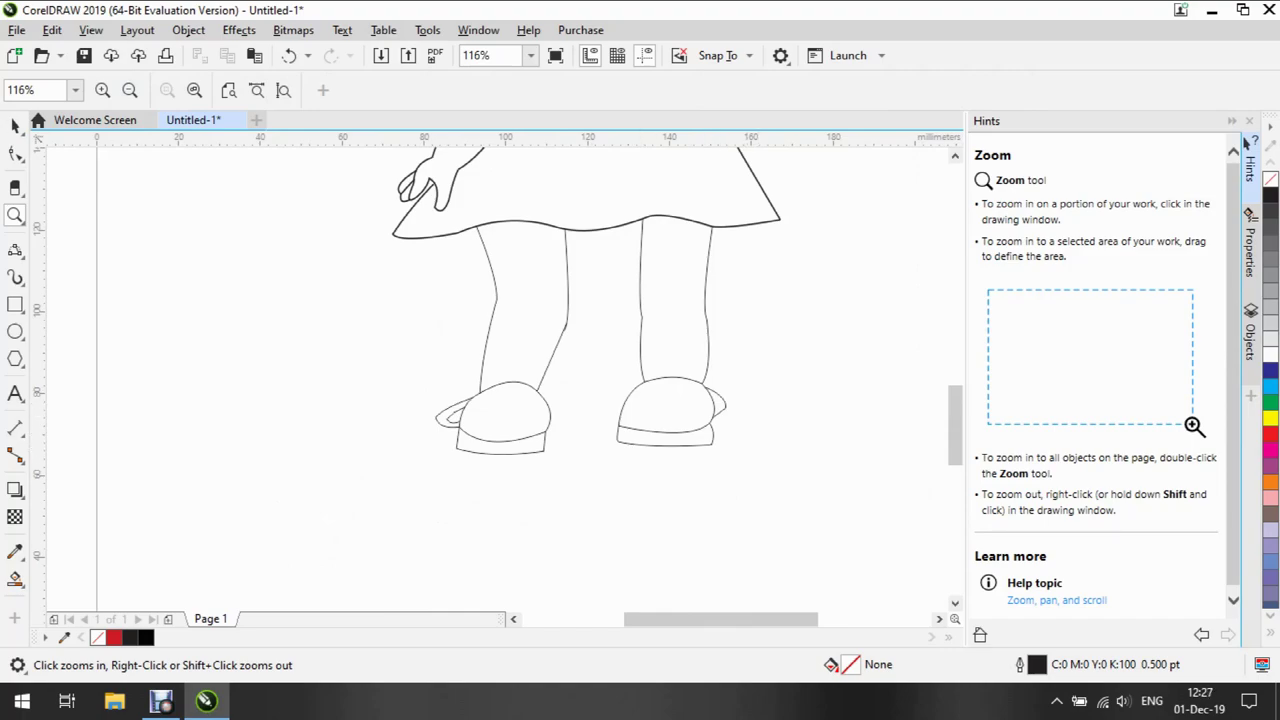
click(495, 391)
click(937, 410)
key(space)
drag(478, 327, 520, 363)
click(520, 363)
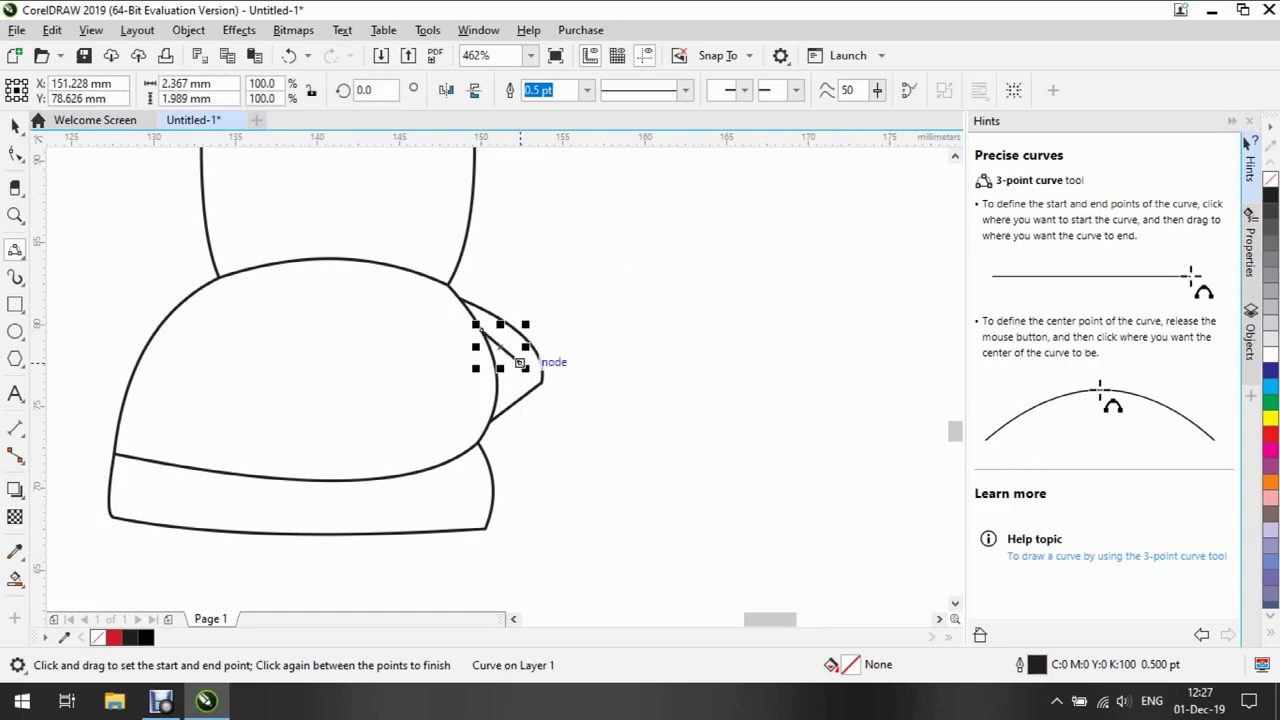
scroll(520, 363, up, 2)
key(space)
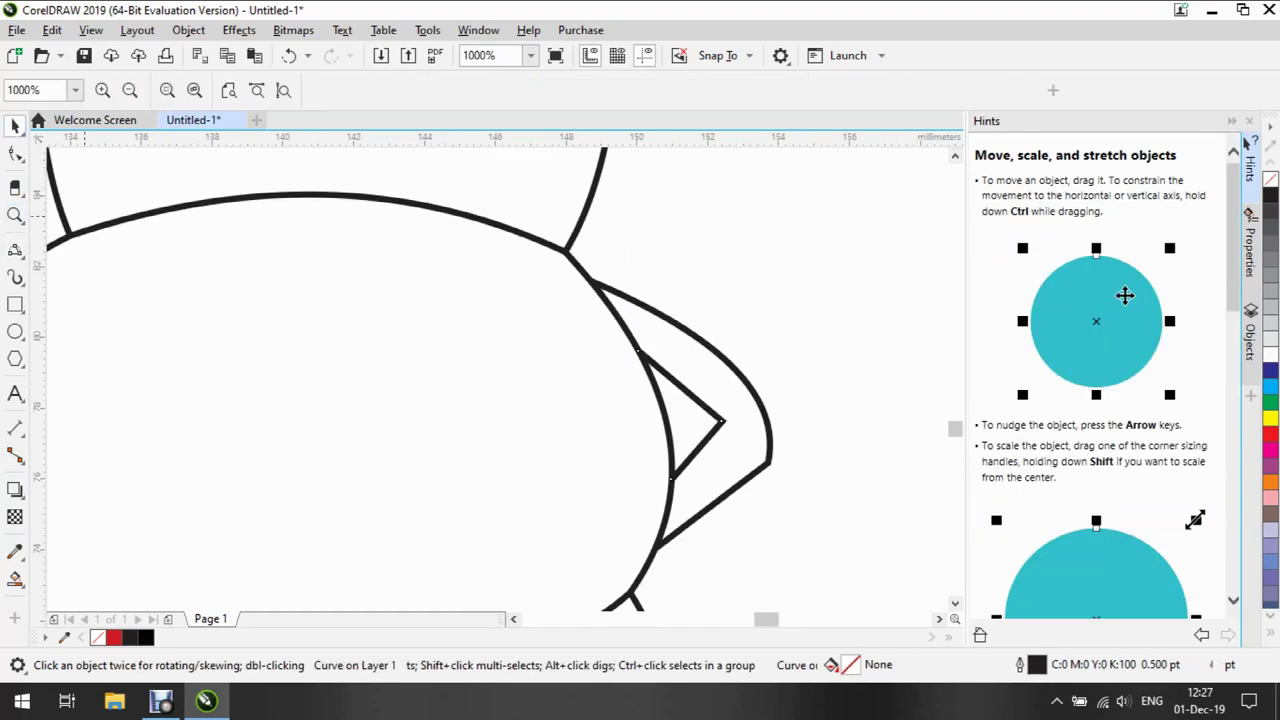
Thicken the outlines of both legs and shoes, including the right leg's inner edge, to match the skirt's outline
key(z)
key(F3)
key(F3)
key(space)
drag(180, 214, 560, 460)
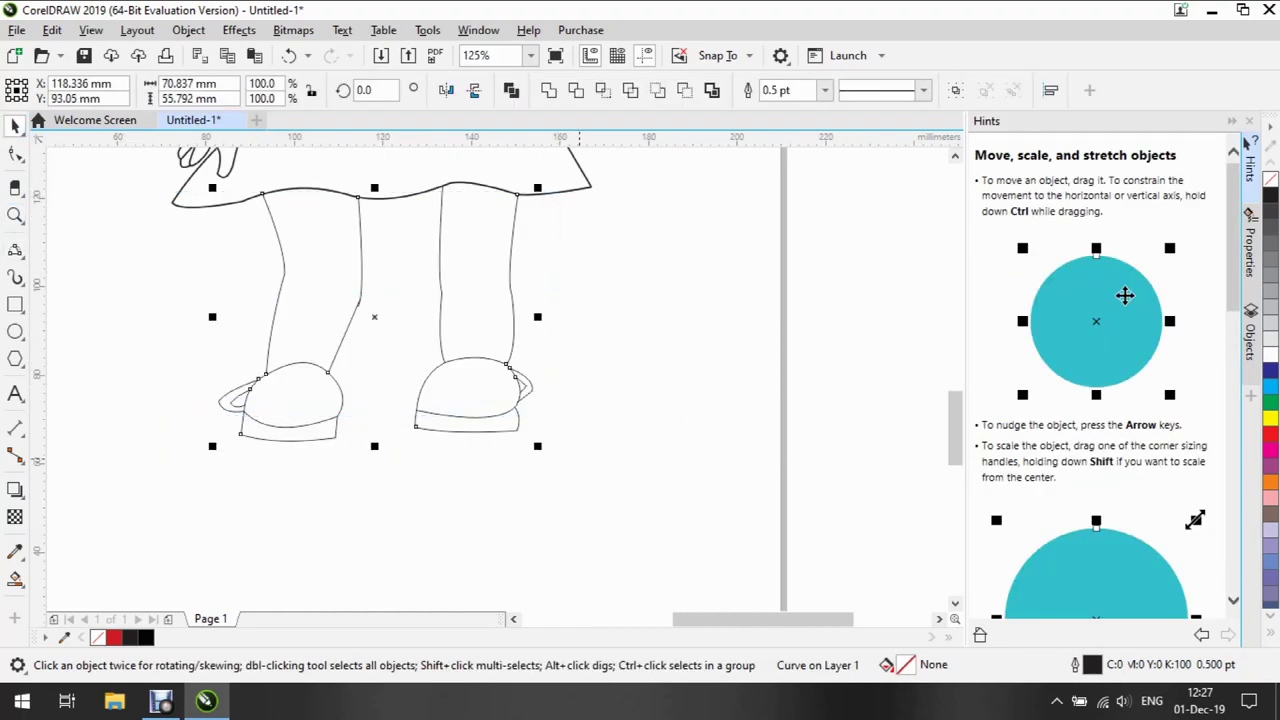
click(824, 90)
click(777, 165)
key(Escape)
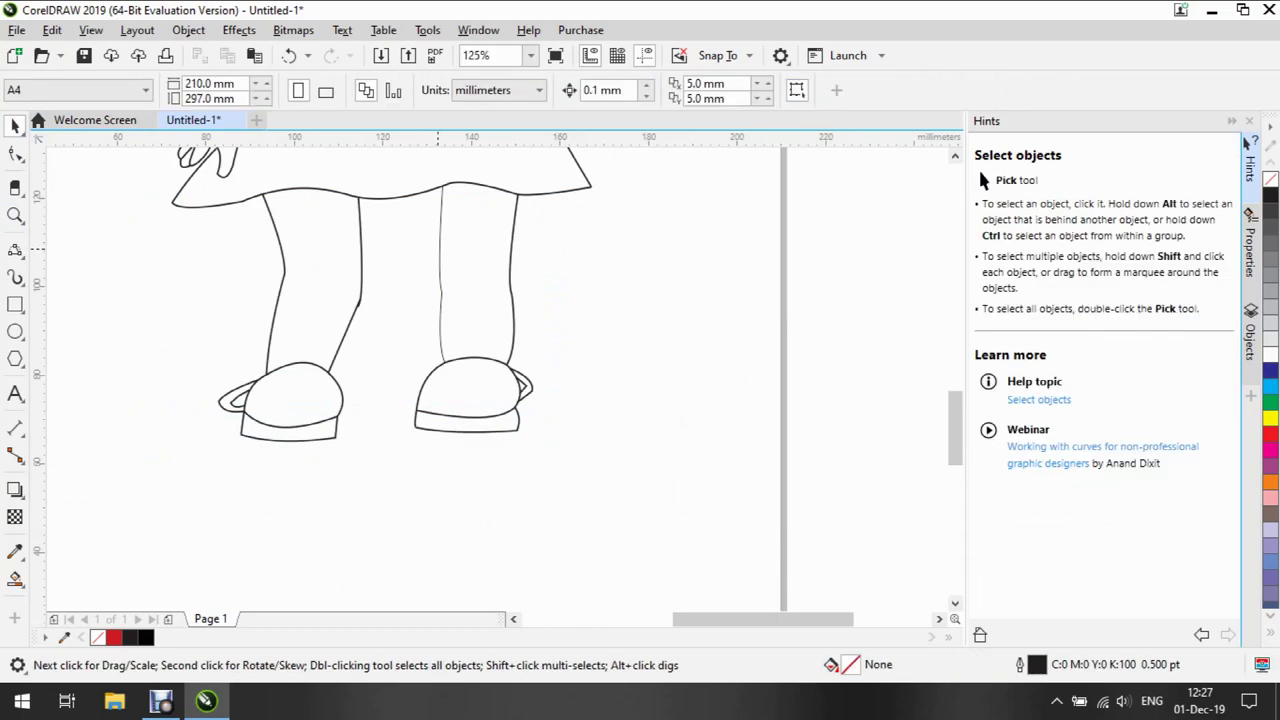
click(441, 250)
click(594, 90)
click(560, 175)
key(Escape)
Draw a row of short stitch dashes just above the skirt's hem at 0.5 pt, from its left end to its right end
scroll(400, 380, up, 5)
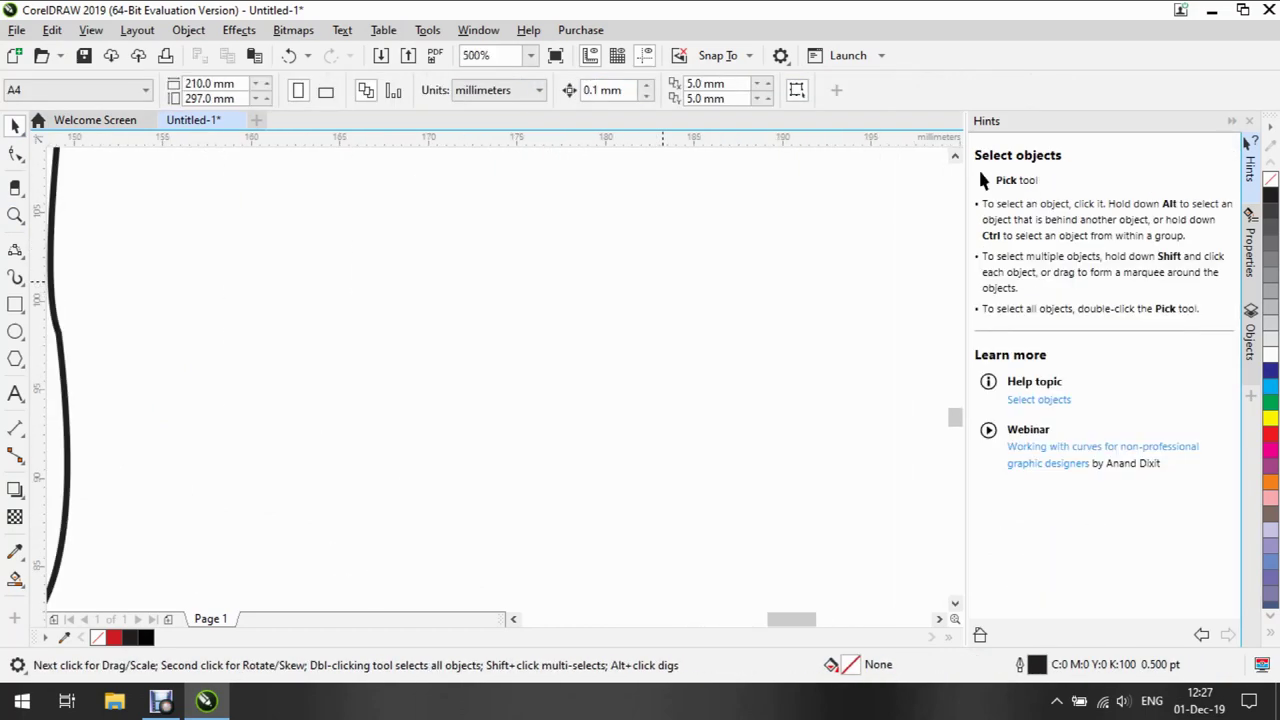
key(z)
key(F4)
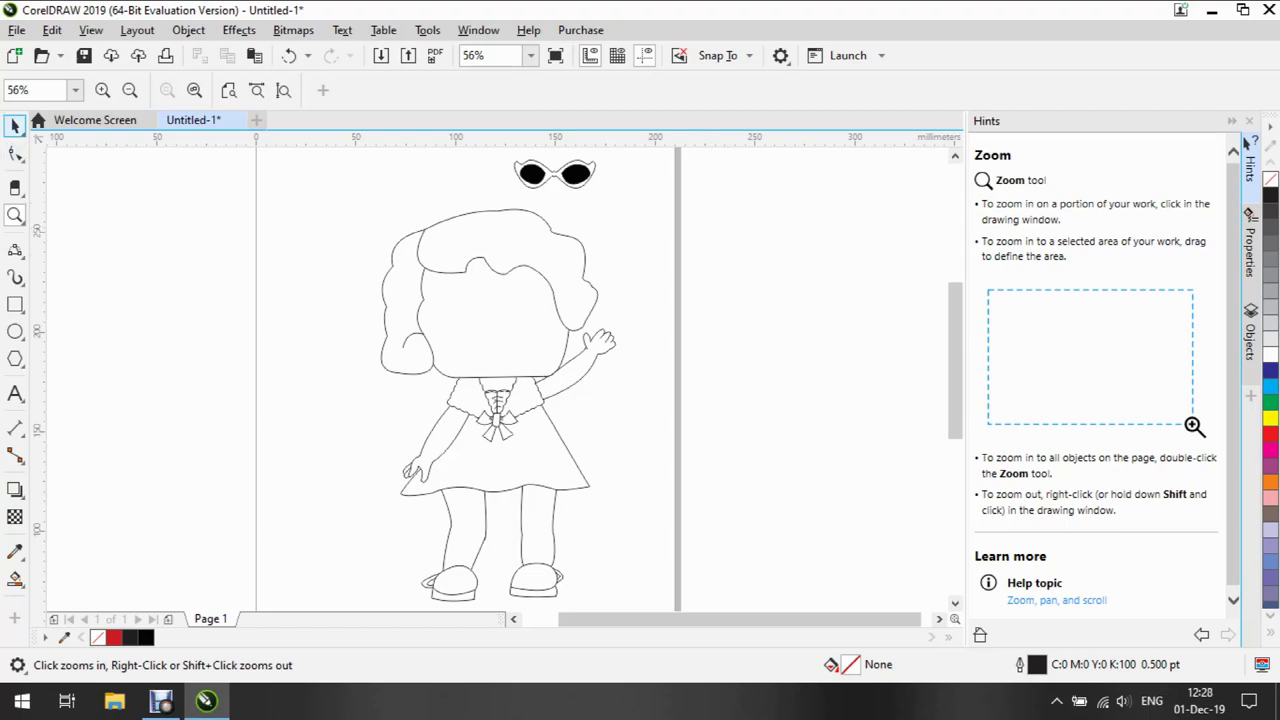
click(15, 250)
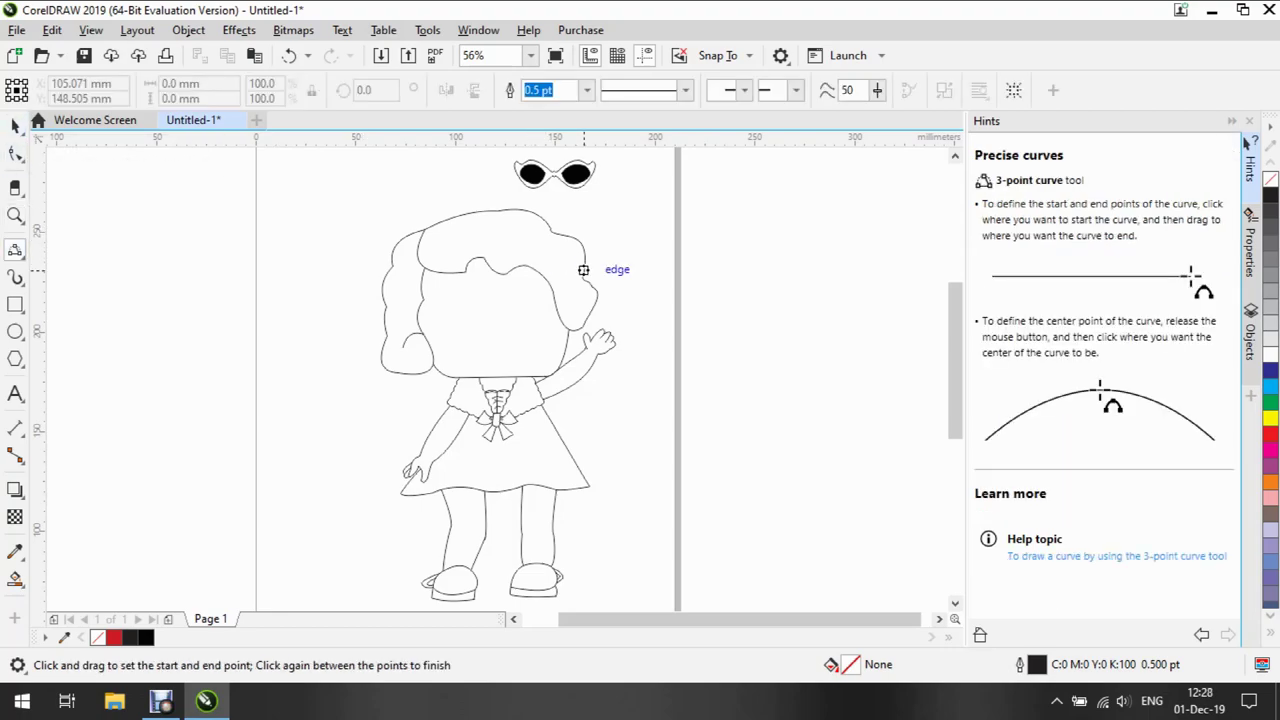
click(15, 214)
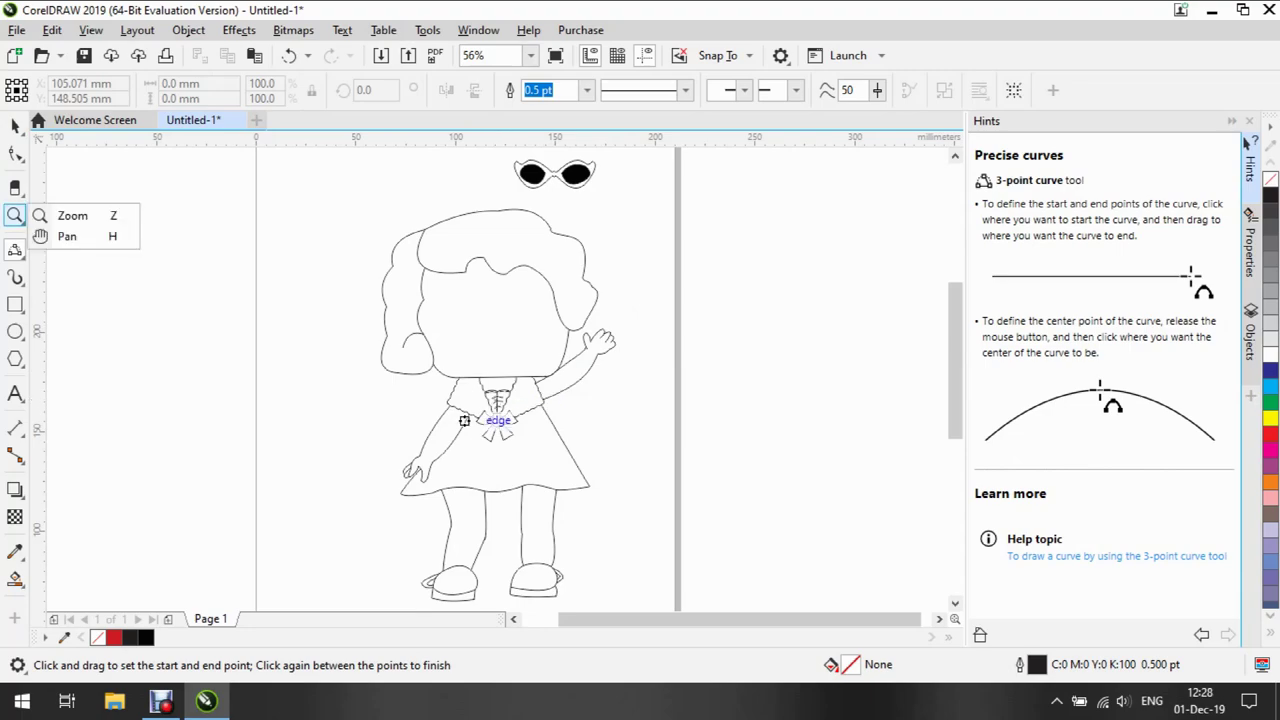
click(60, 235)
scroll(490, 455, up, 5)
click(15, 250)
drag(107, 497, 754, 466)
click(119, 499)
click(270, 525)
click(304, 513)
click(346, 503)
click(406, 497)
click(466, 502)
click(511, 509)
click(552, 514)
click(572, 513)
click(624, 503)
click(706, 485)
click(752, 489)
click(805, 497)
click(893, 506)
drag(840, 475, 877, 470)
click(925, 501)
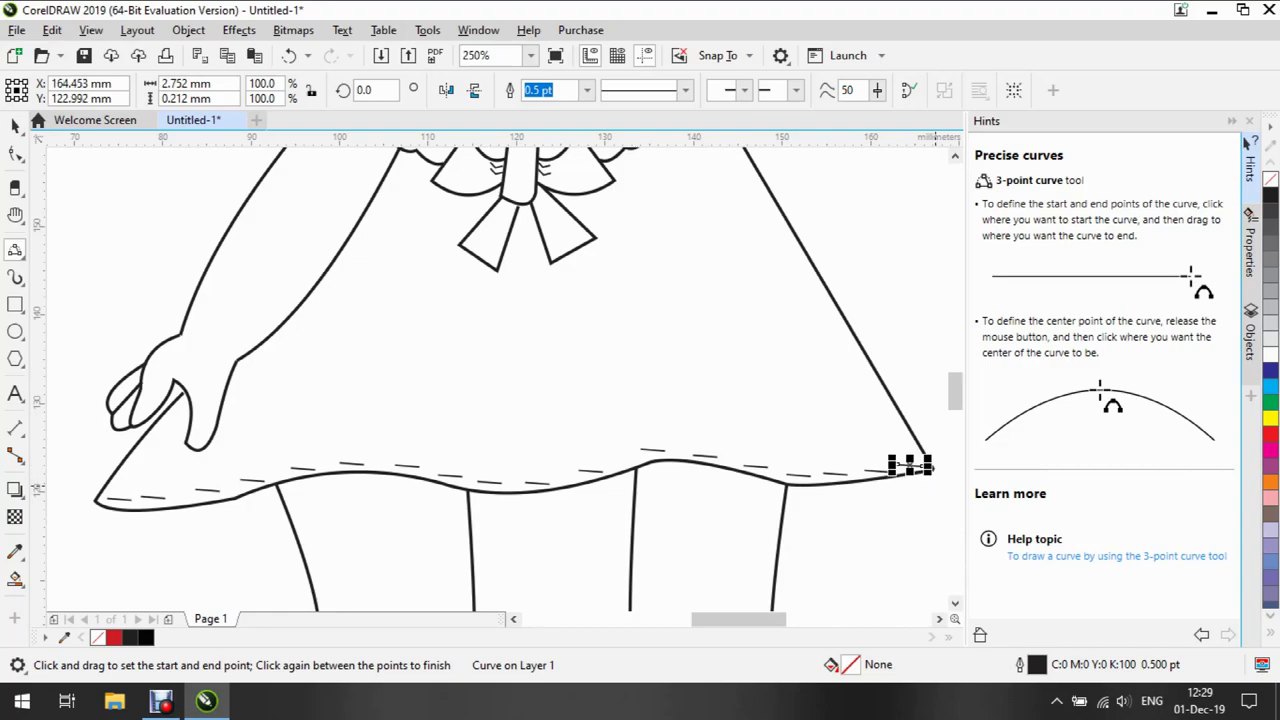
Move the stitch dash above the right leg's inner edge slightly left and down, closer to the hem
click(651, 449)
drag(643, 444, 640, 452)
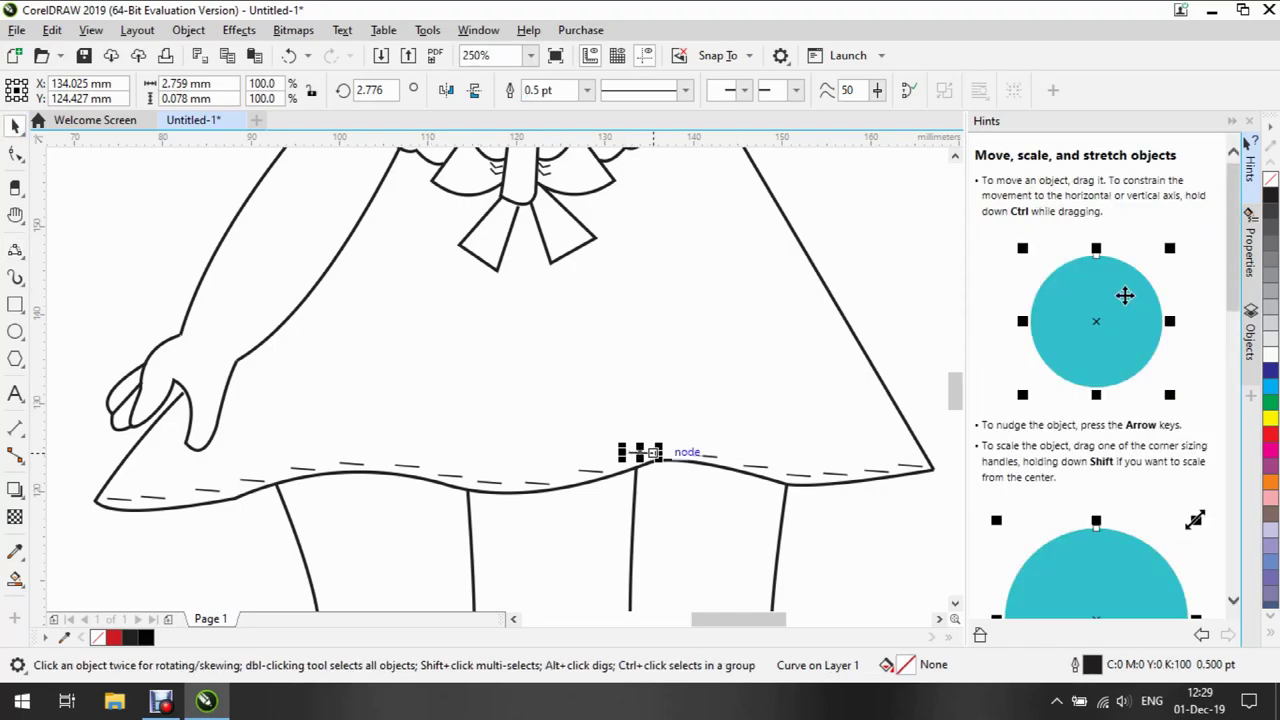
key(Escape)
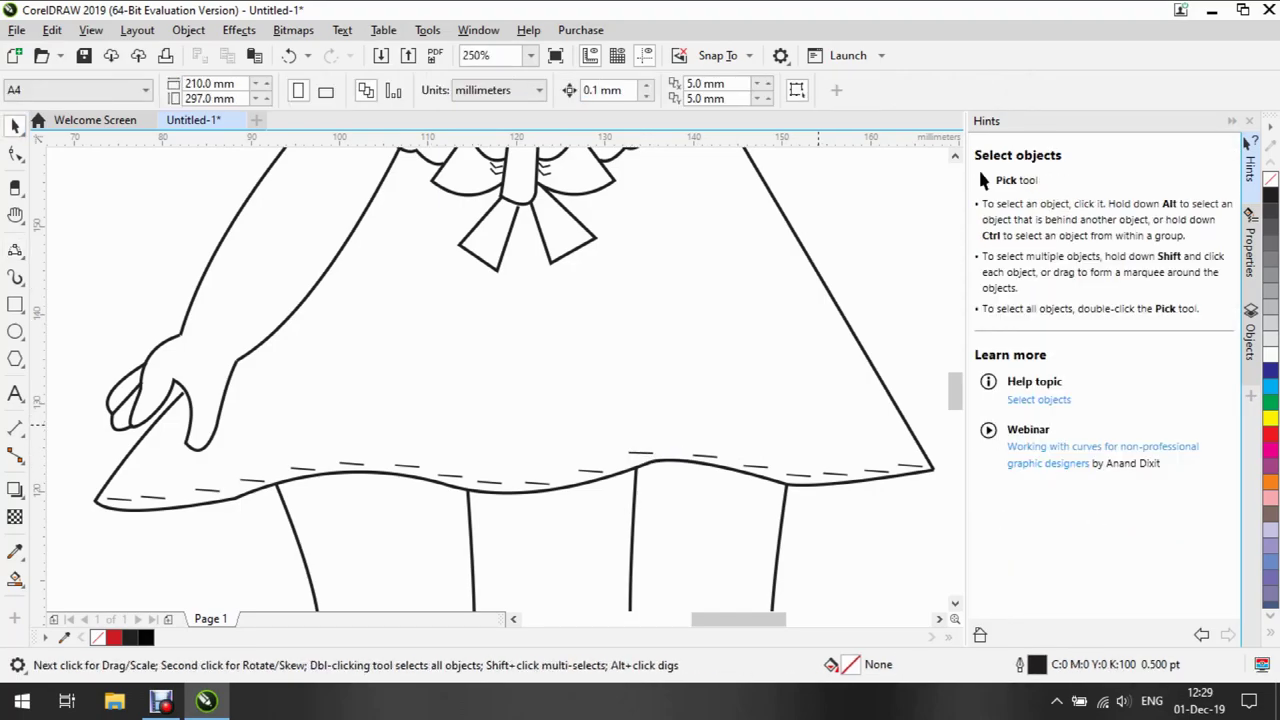
Delete the thin stitch dashes along the left part of the hem and the one above the right leg's inner edge
click(640, 452)
key(ctrl+z)
key(ctrl+z)
key(ctrl+z)
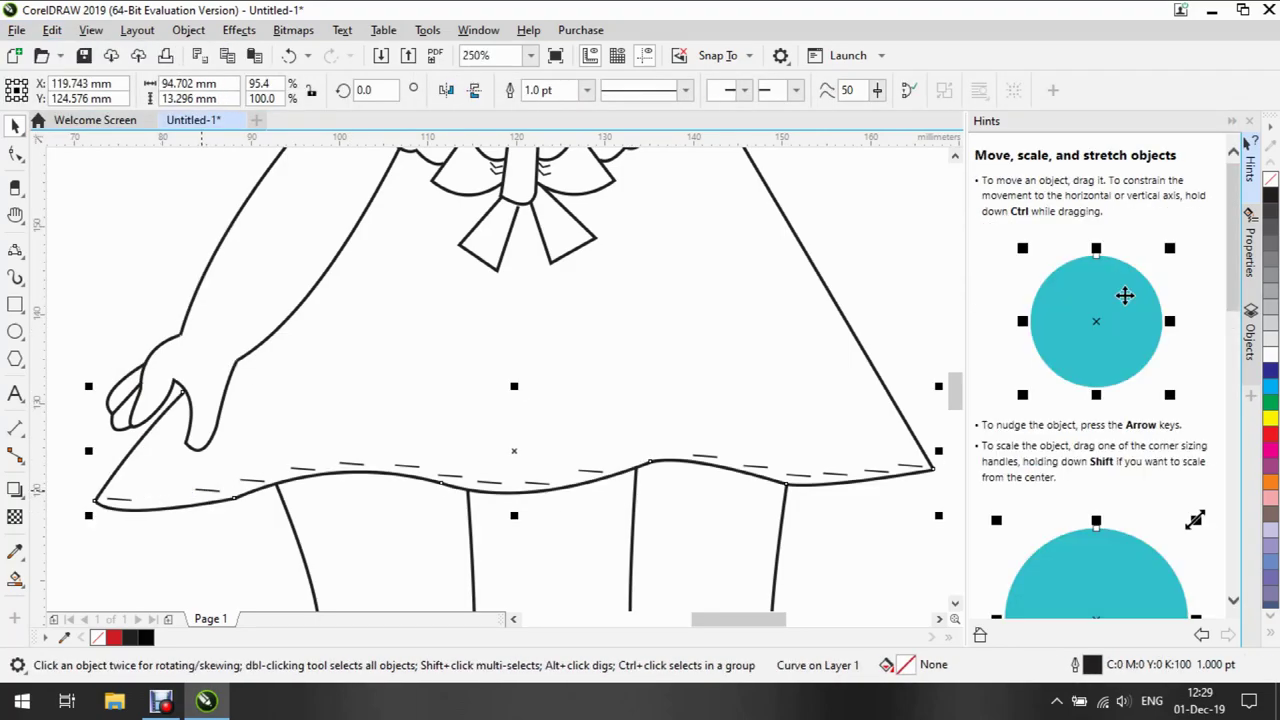
key(Delete)
key(Tab)
key(Delete)
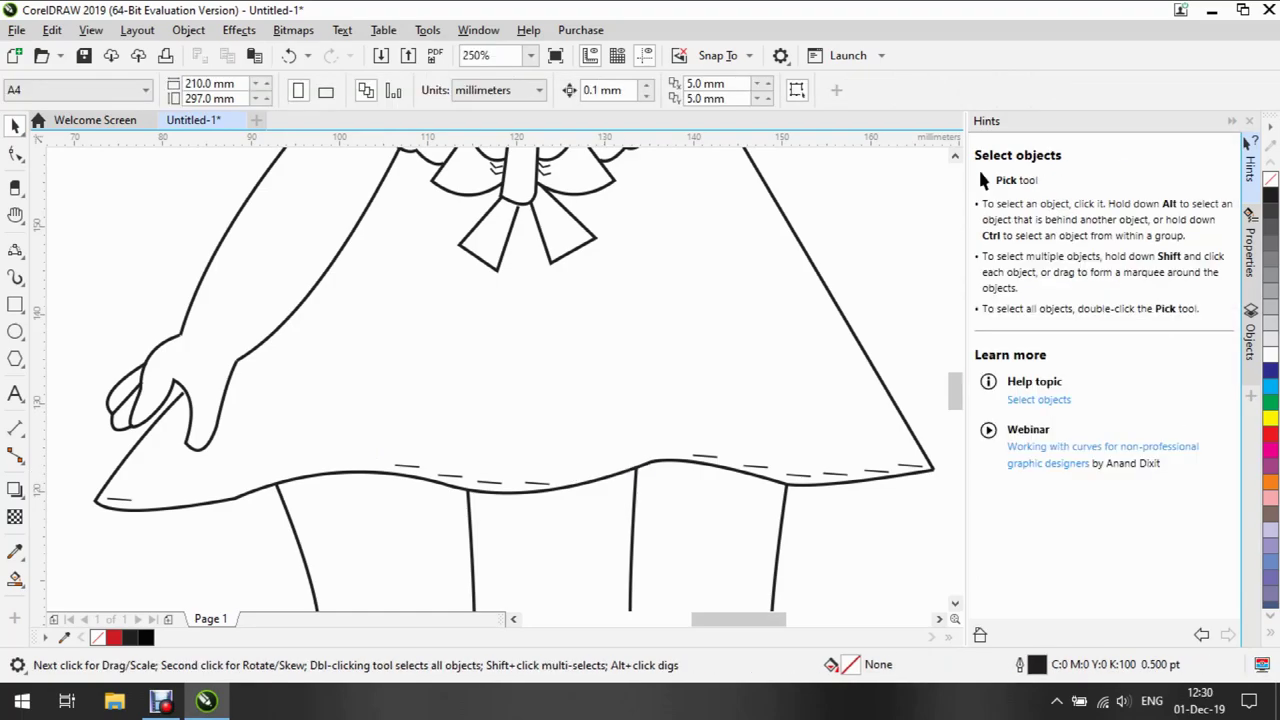
Set the curve outline to 1.0 pt and redraw the stitch dashes along the left half of the skirt's hem
click(15, 250)
click(586, 90)
click(555, 206)
click(674, 463)
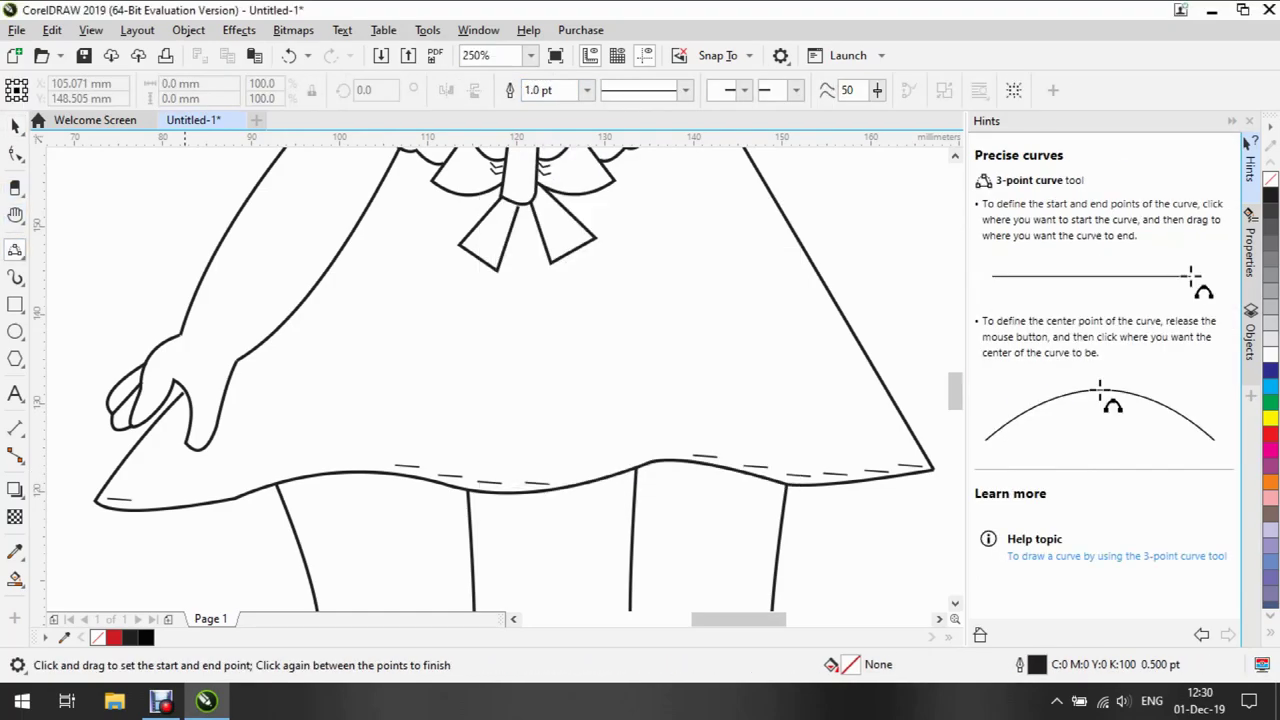
click(163, 499)
mouse_move(200, 497)
mouse_down()
mouse_move(345, 462)
mouse_move(471, 477)
mouse_up()
click(221, 490)
click(270, 479)
click(328, 465)
click(391, 463)
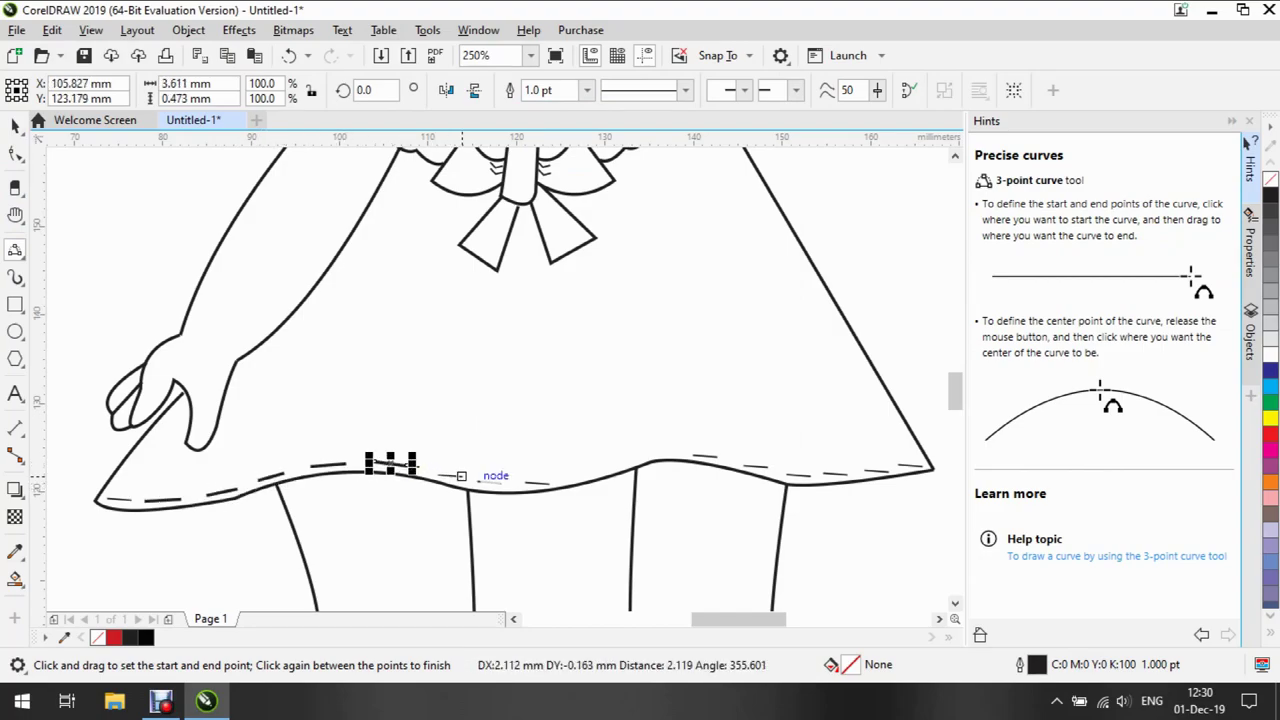
click(451, 476)
Delete the leftover thin dashes in the middle of the hem and copy the leftmost heavy dash to the hem's left end
key(space)
click(575, 479)
key(Escape)
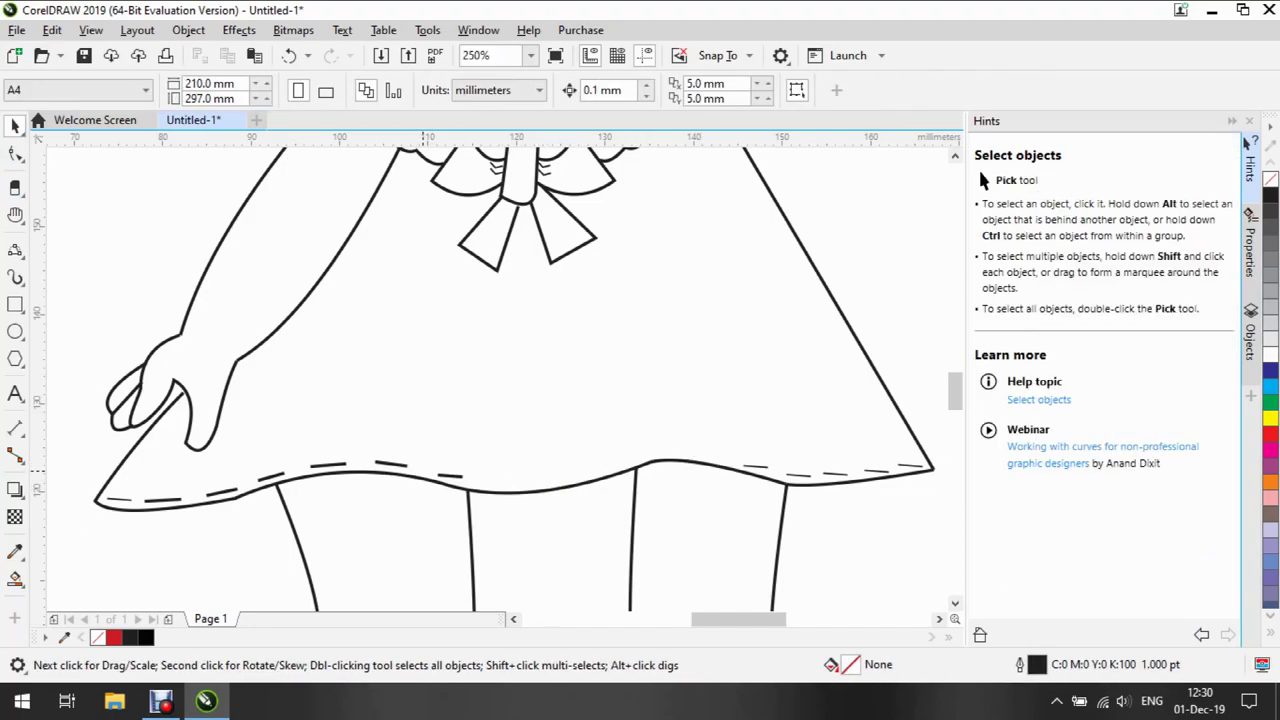
click(150, 500)
drag(150, 500, 108, 500)
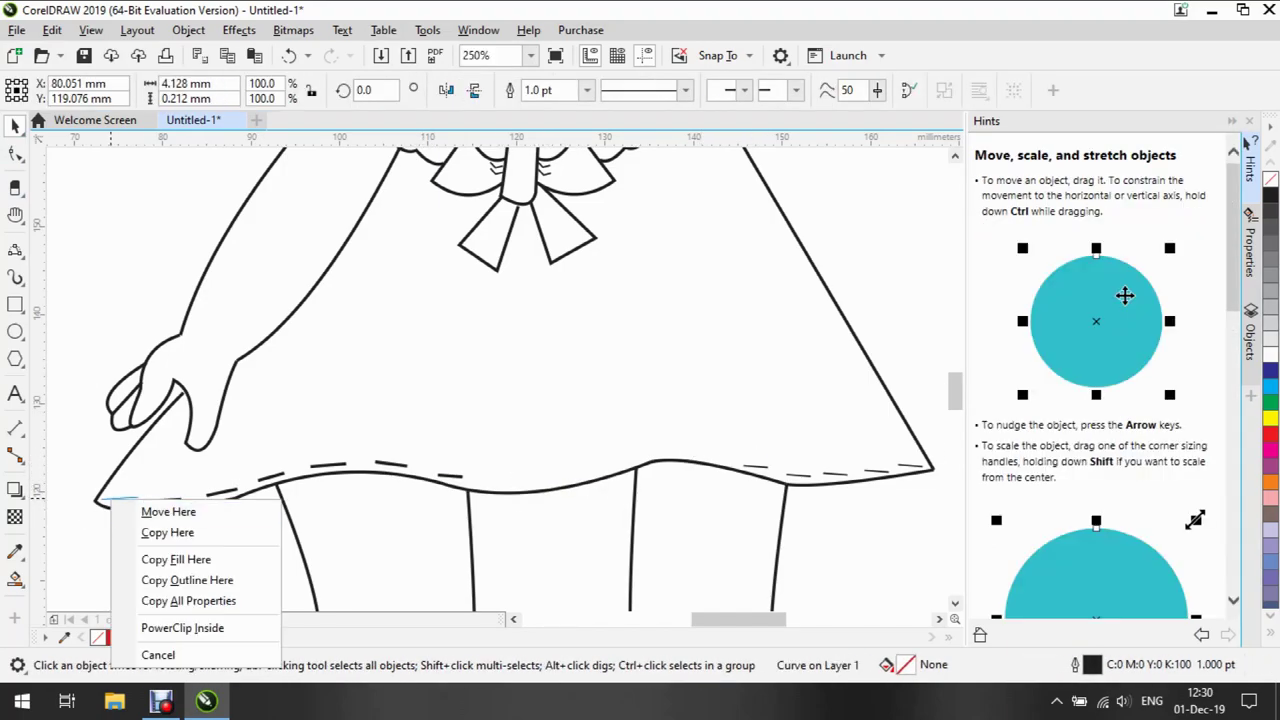
click(160, 511)
Continue the 1.0 pt stitch dashes along the rest of the hem up to its right end, replacing the thin ones
key(space)
mouse_move(474, 484)
mouse_down()
mouse_move(648, 458)
mouse_move(762, 467)
mouse_move(700, 455)
mouse_move(800, 474)
mouse_move(871, 466)
mouse_move(750, 466)
mouse_move(926, 468)
mouse_up()
click(688, 461)
click(682, 452)
click(770, 457)
click(790, 474)
click(840, 474)
click(900, 463)
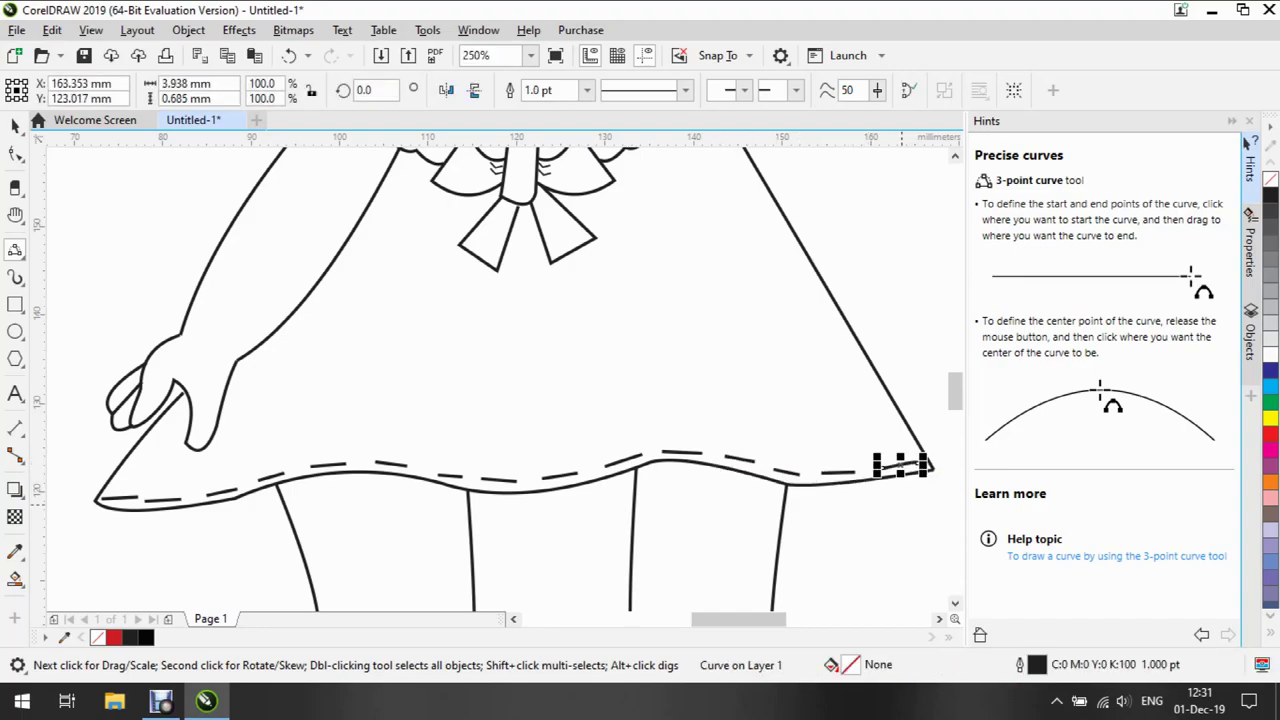
Replace the dash at the hem's left end with a shorter one about 2.4 mm long
drag(104, 497, 127, 499)
click(116, 495)
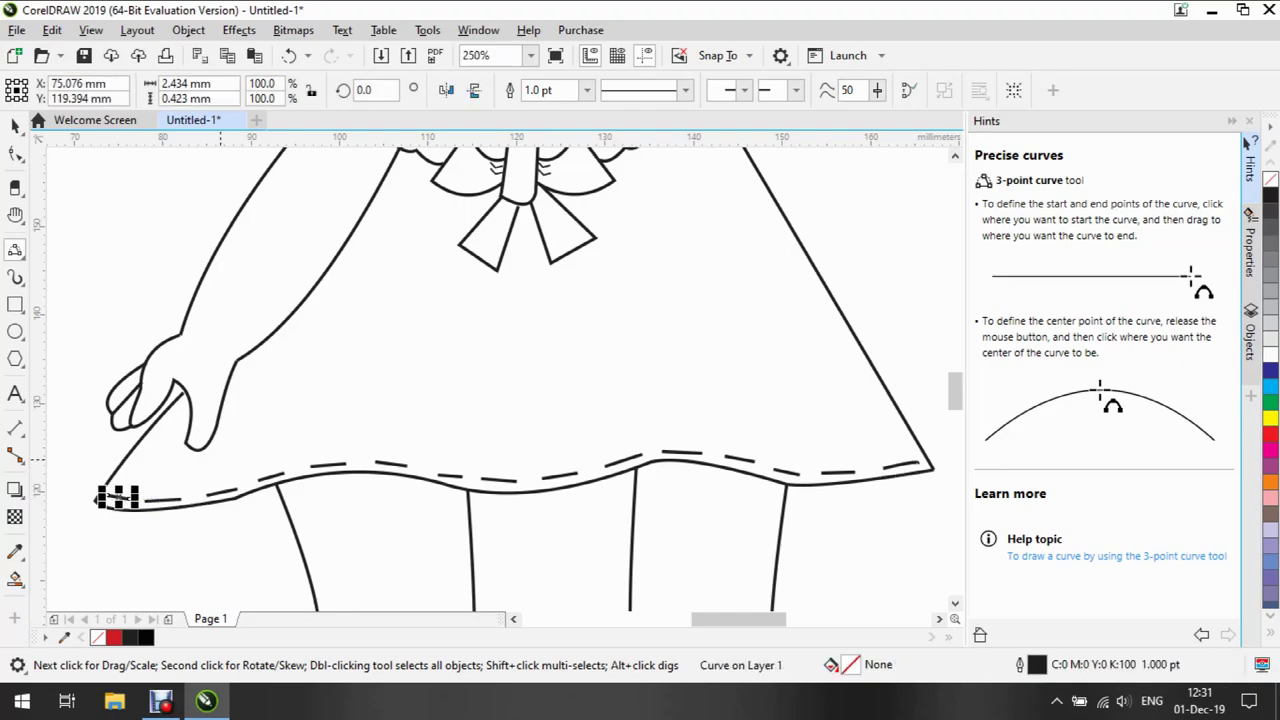
key(Escape)
Draw a curved line across the sole band of each shoe at 1.0 pt
click(15, 214)
click(22, 222)
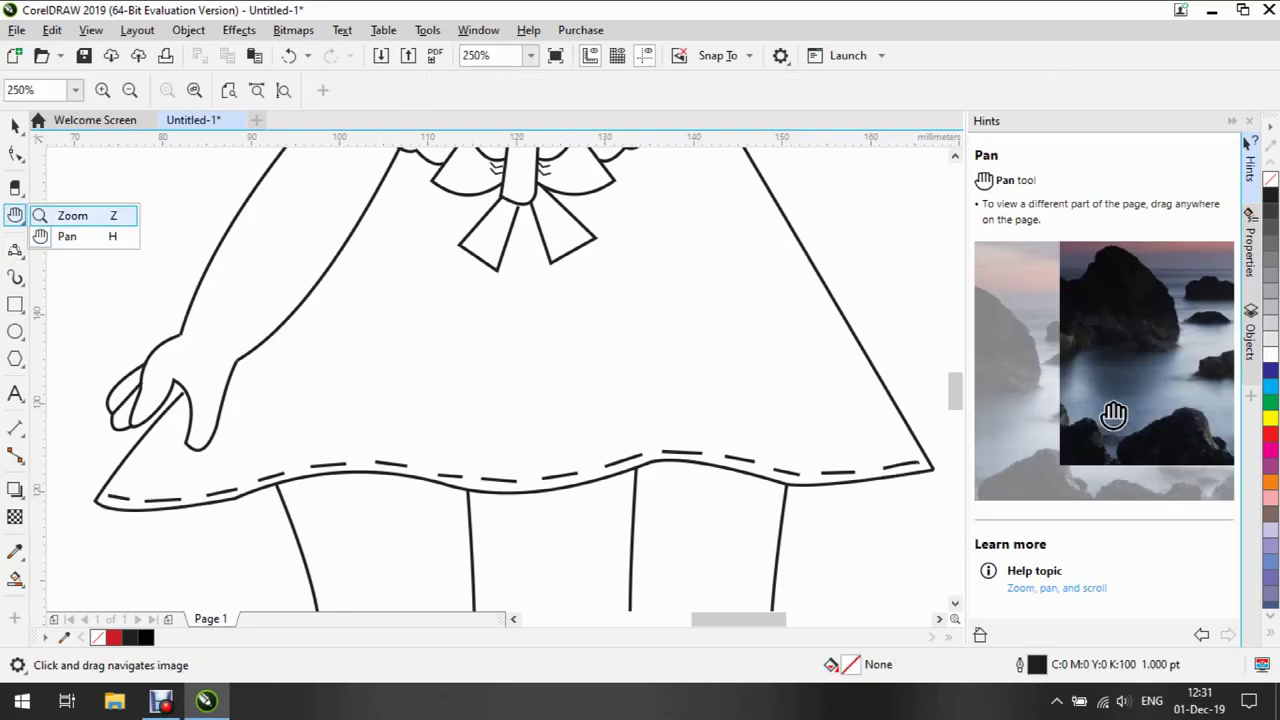
click(60, 214)
double_click(15, 214)
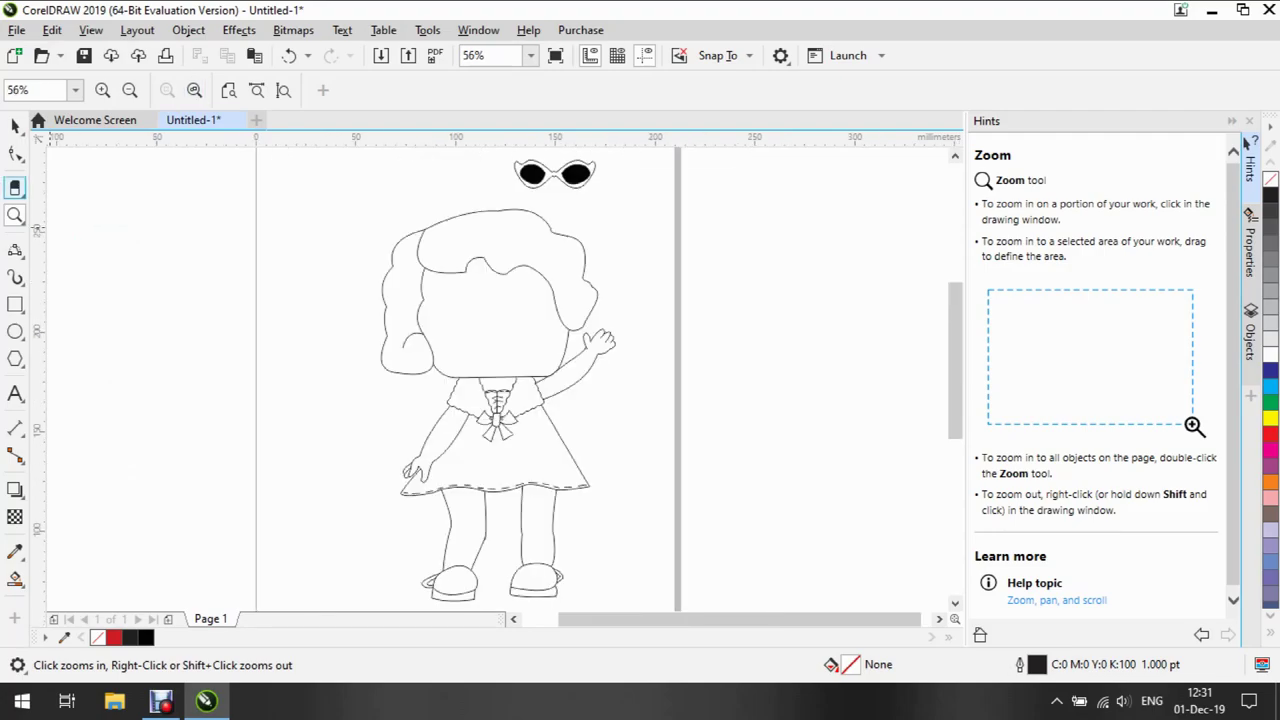
click(490, 540)
click(490, 360)
click(15, 250)
drag(392, 328, 562, 334)
click(477, 340)
drag(707, 318, 891, 323)
click(800, 326)
Move the cat-eye glasses from above the head onto the front of the hair above the forehead
key(z)
key(F4)
click(15, 250)
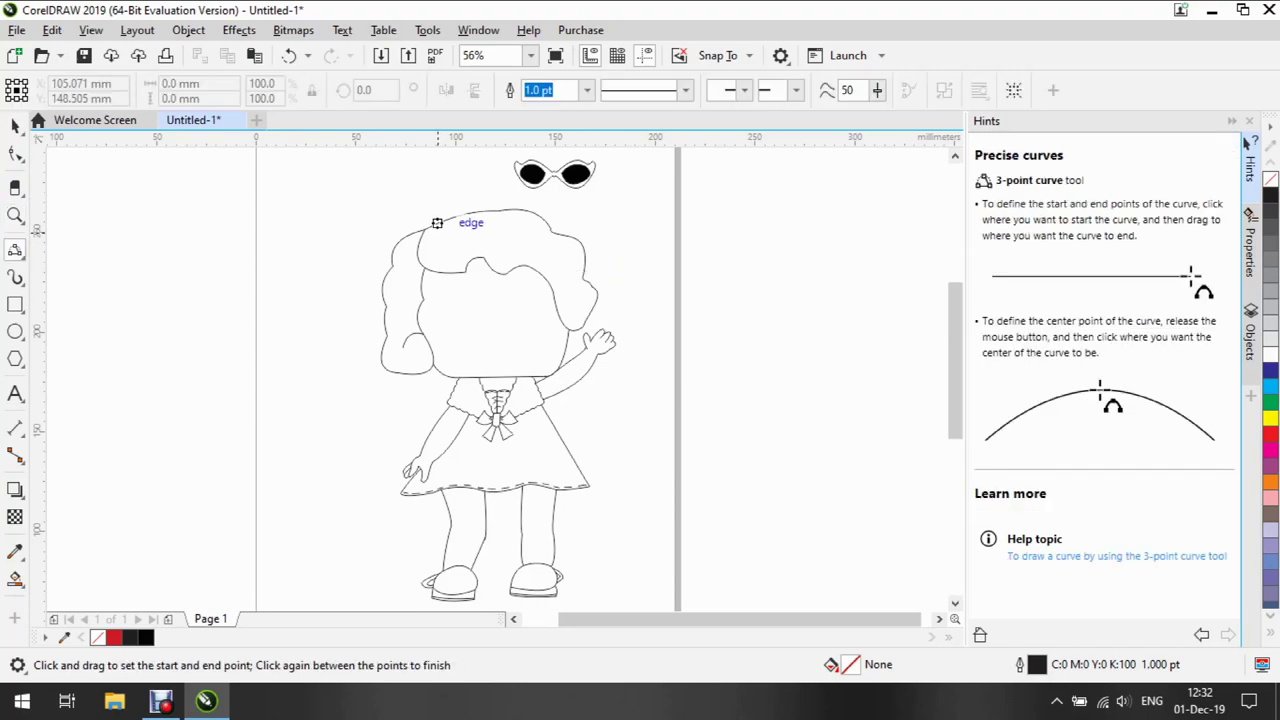
key(space)
scroll(555, 300, up, 1)
drag(555, 189, 558, 286)
key(Escape)
click(490, 258)
key(Escape)
ctrl+click(488, 261)
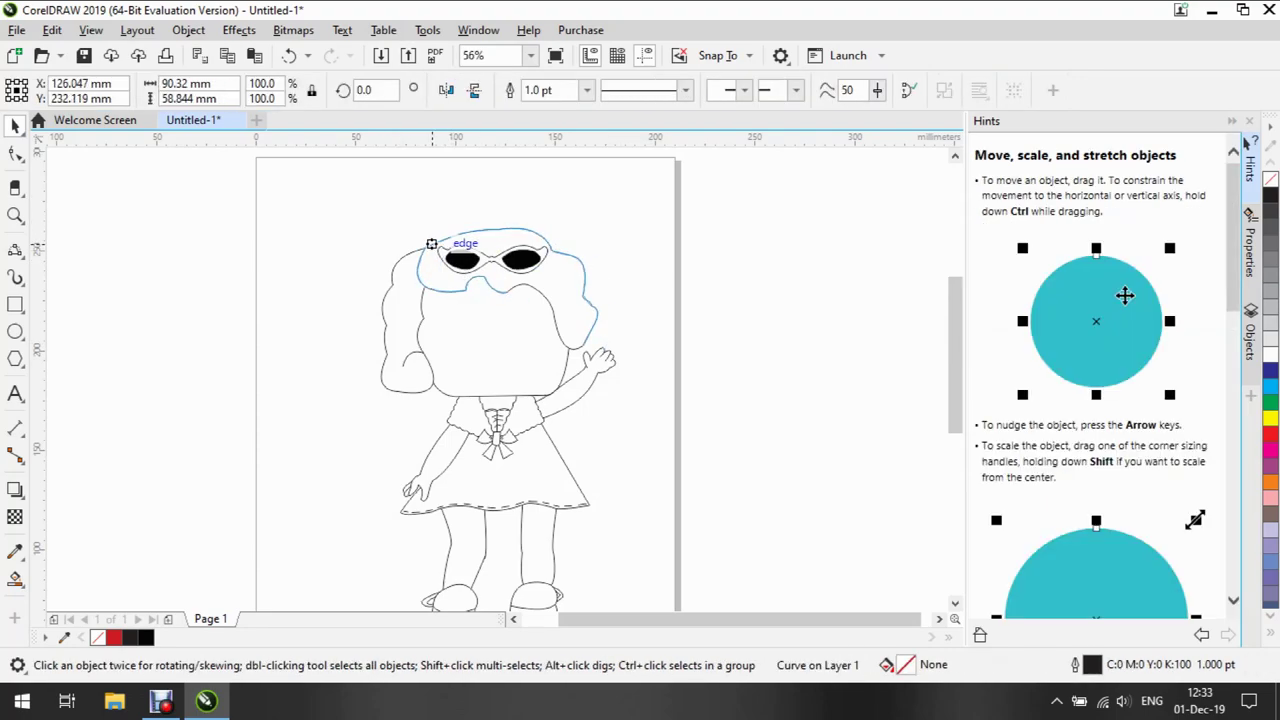
key(Escape)
double_click(488, 261)
key(Escape)
Place two matching ellipses about 19 × 17 mm side by side on the face as the eyes
scroll(591, 310, up, 1)
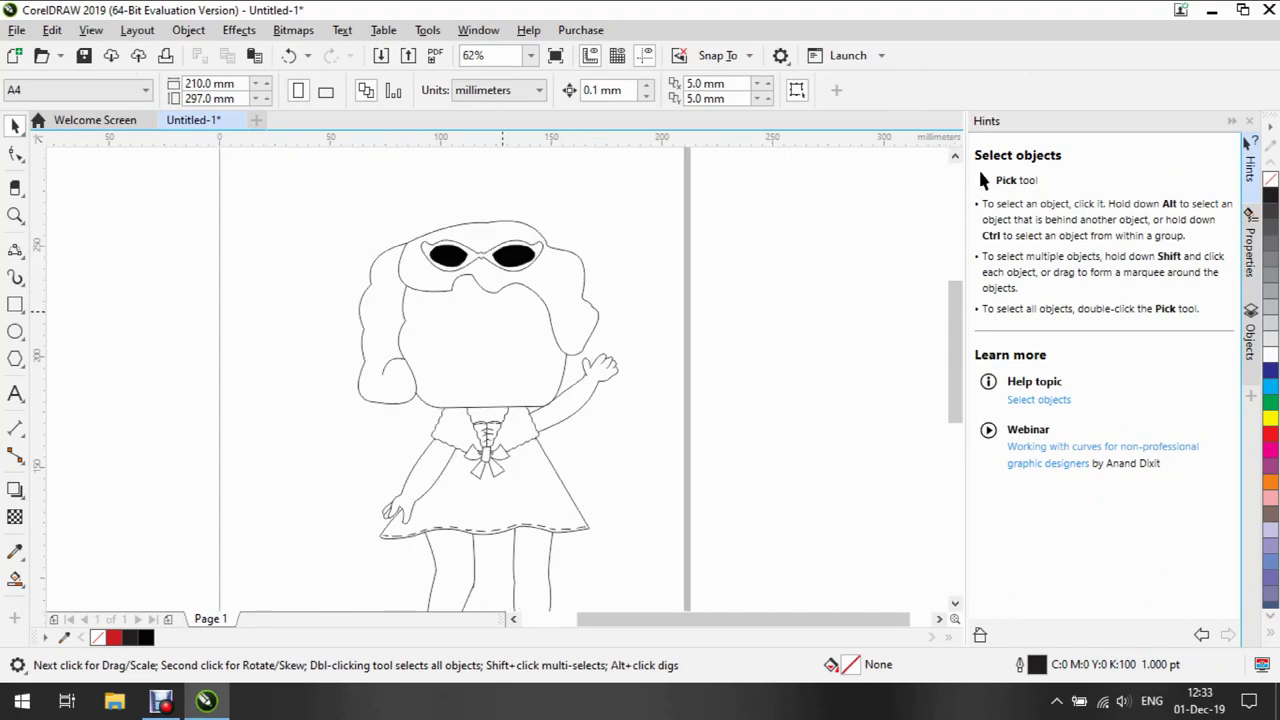
click(15, 215)
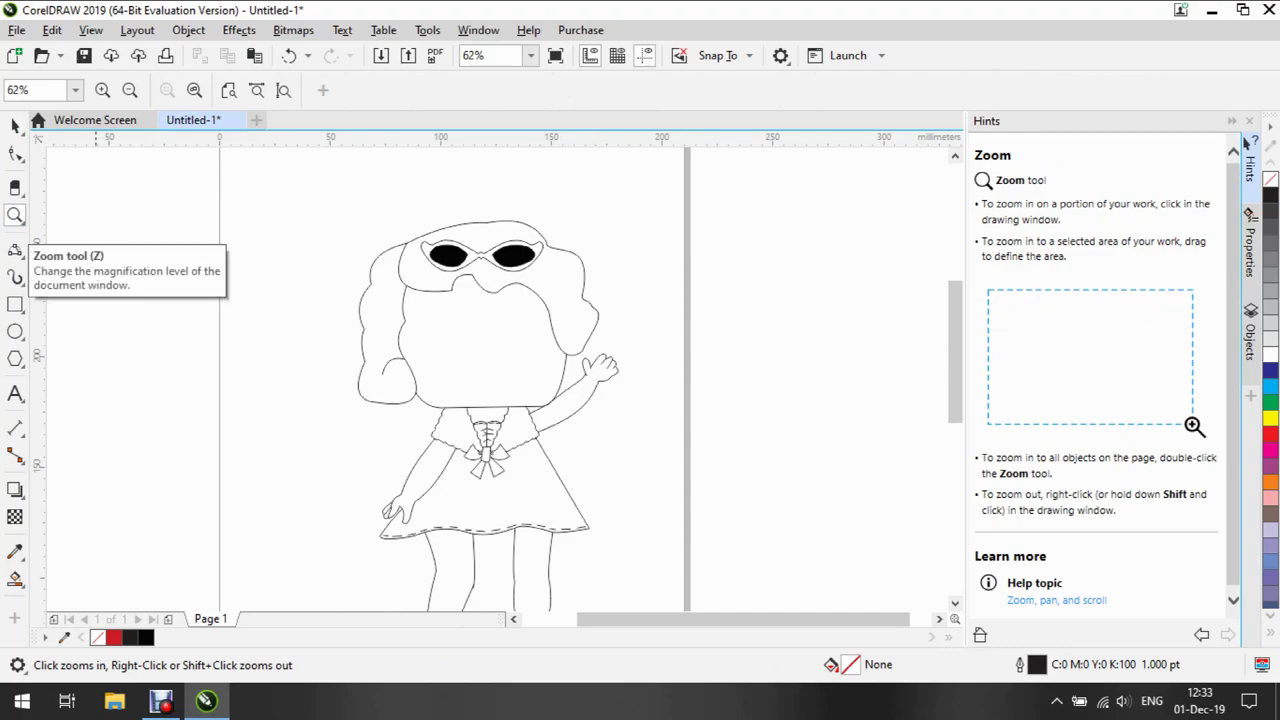
click(15, 331)
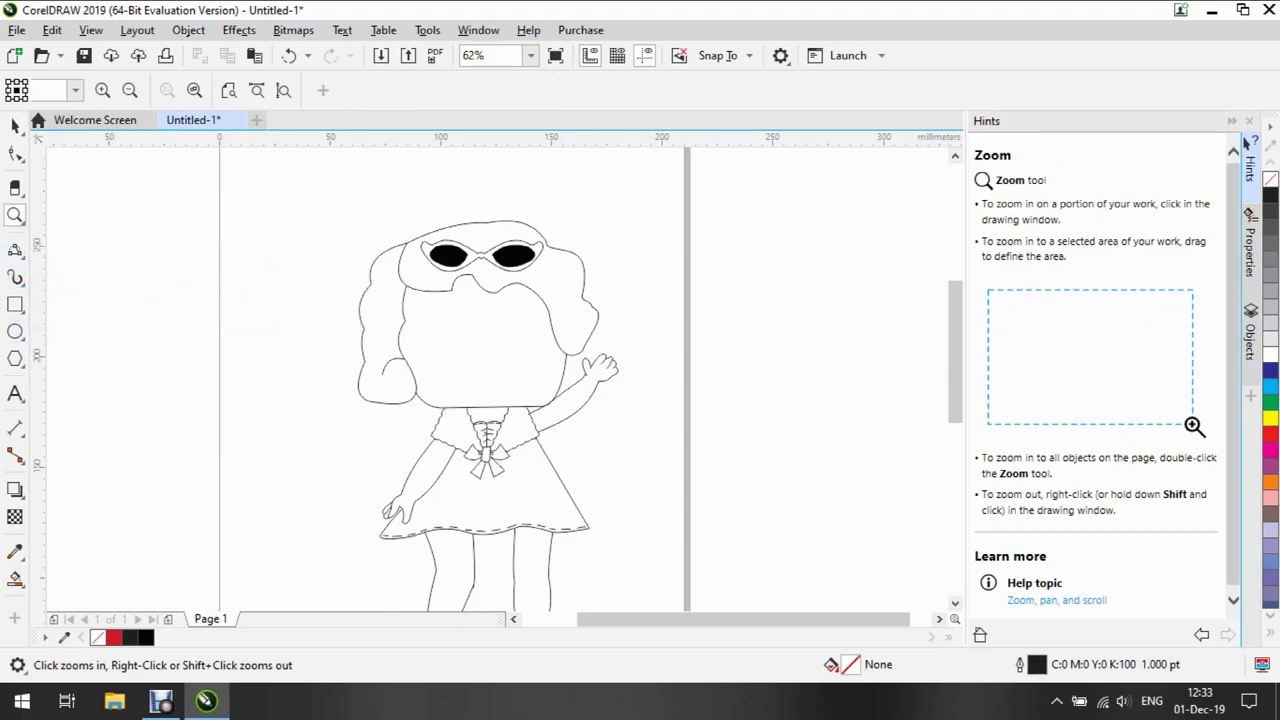
mouse_move(428, 327)
mouse_down()
mouse_move(471, 366)
mouse_move(536, 364)
mouse_up()
right_click(506, 348)
click(545, 406)
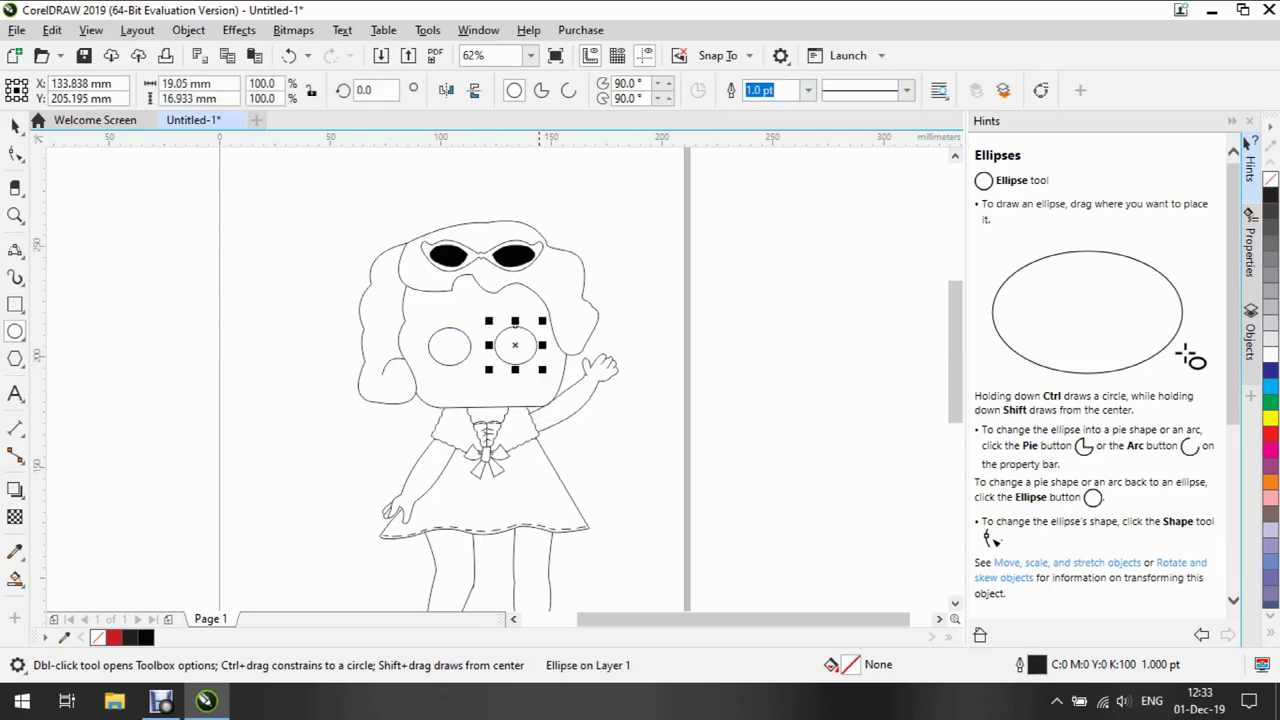
key(z)
drag(405, 290, 545, 380)
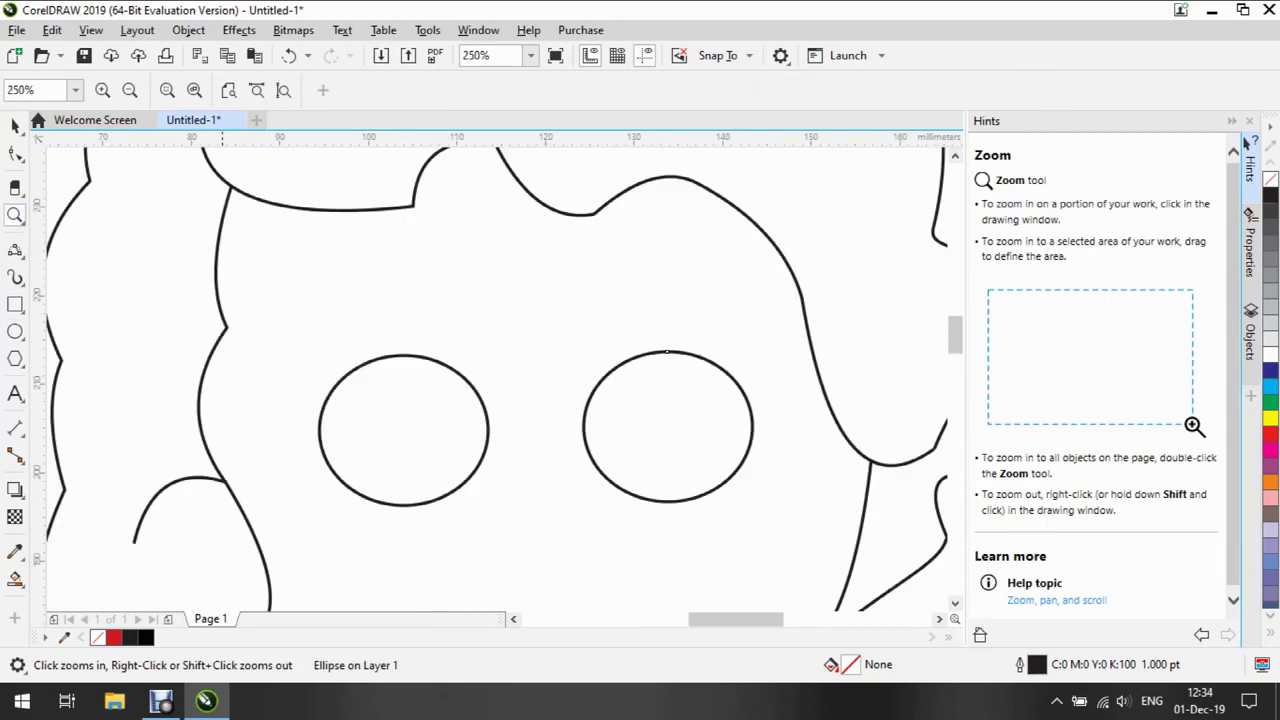
Draw a sagging curve about 18 × 7 mm across the lower part of the left eye with a 1.0 pt outline
key(F4)
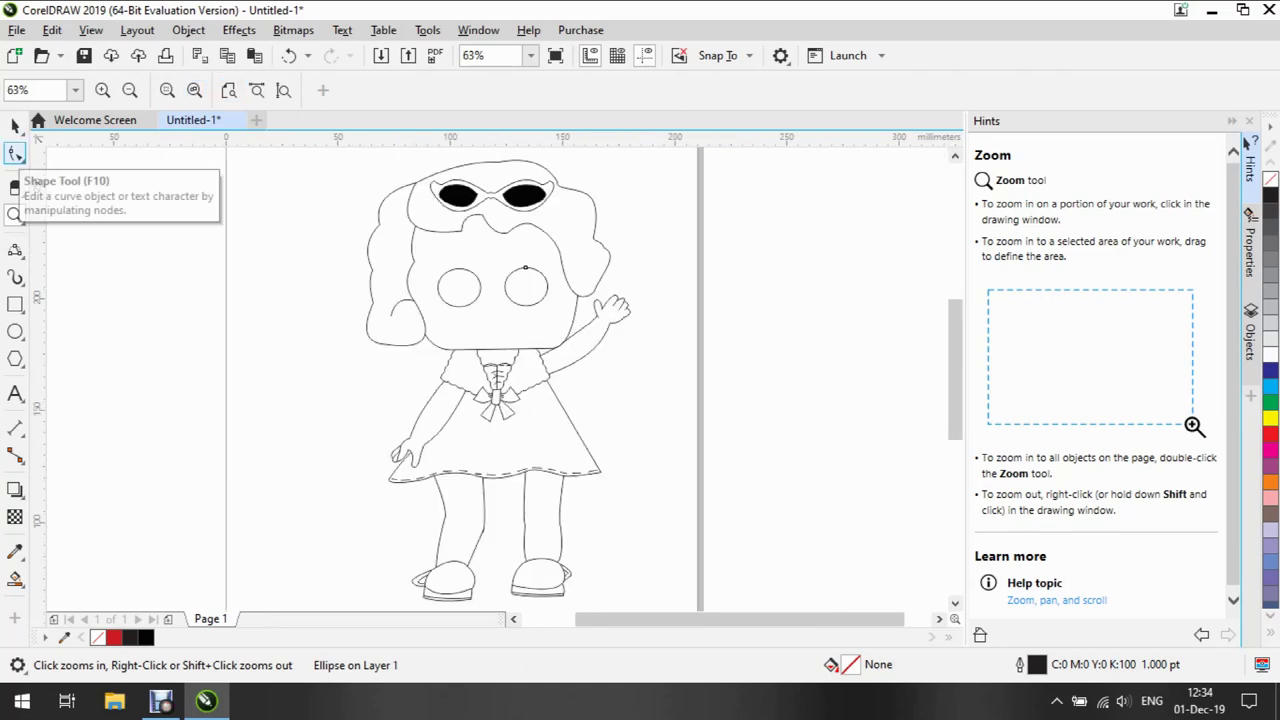
click(15, 250)
key(z)
scroll(437, 287, up, 5)
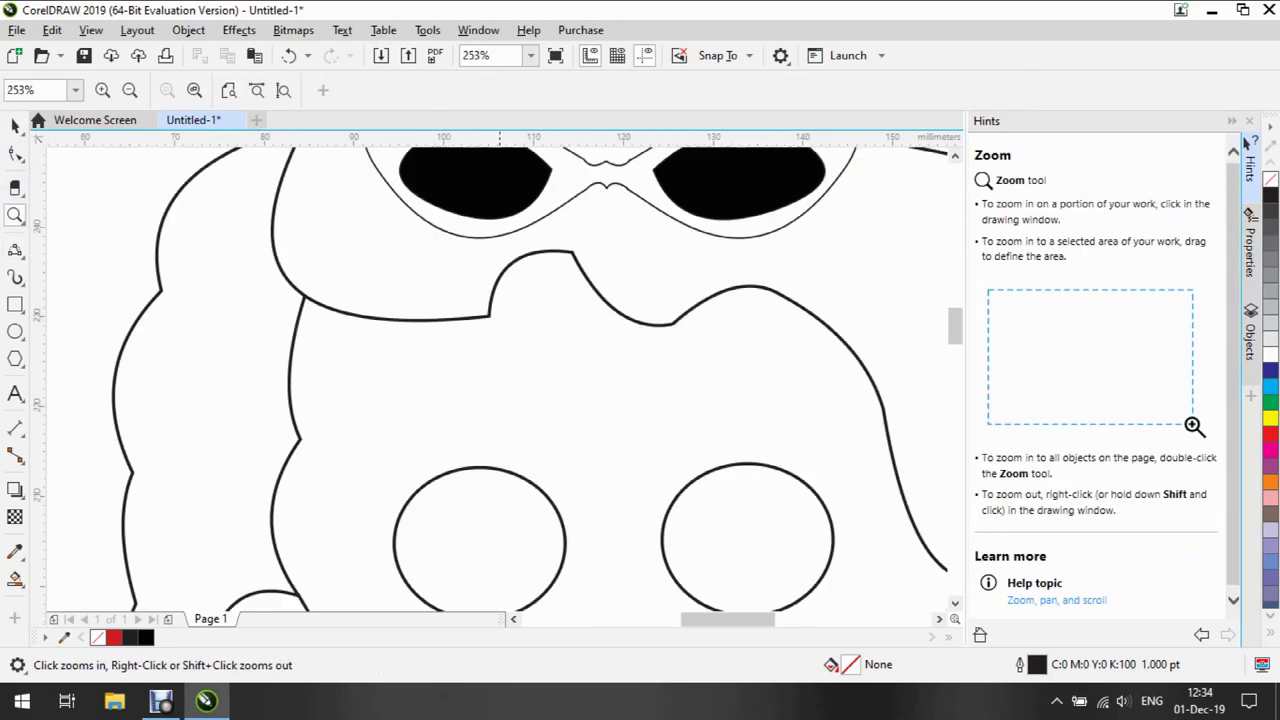
scroll(437, 287, down, 3)
key(F3)
click(15, 250)
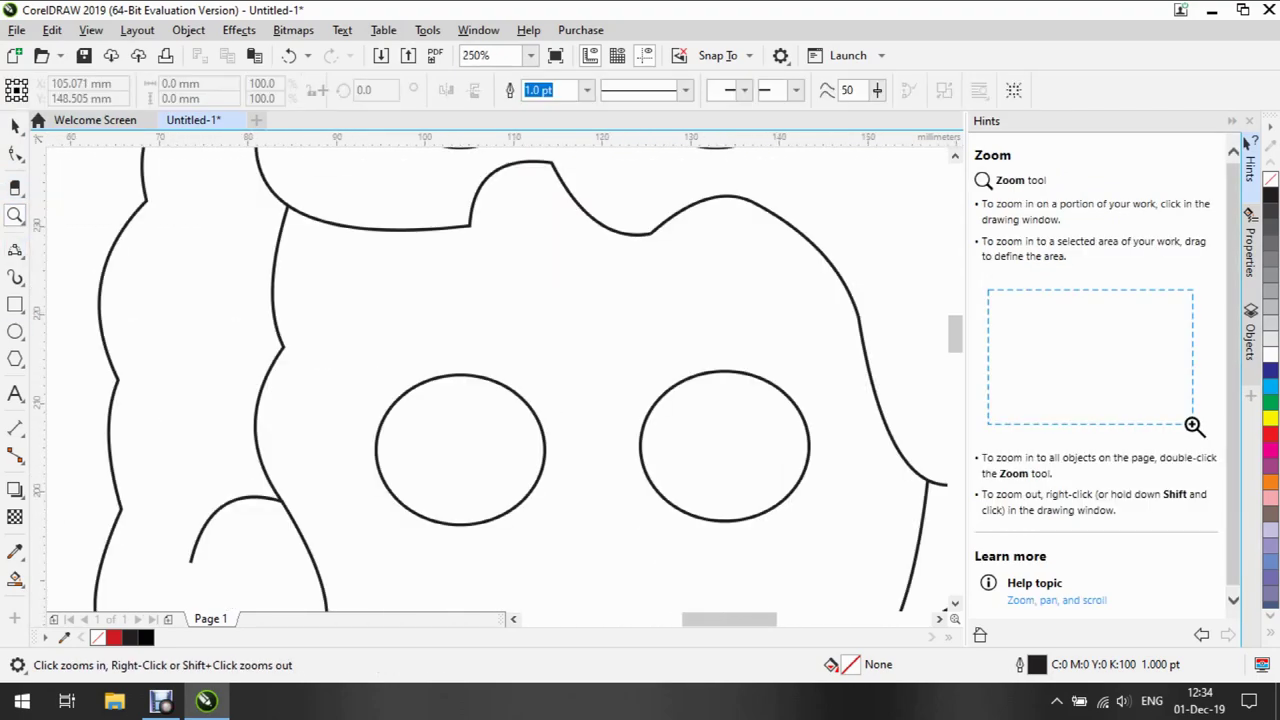
drag(376, 449, 540, 436)
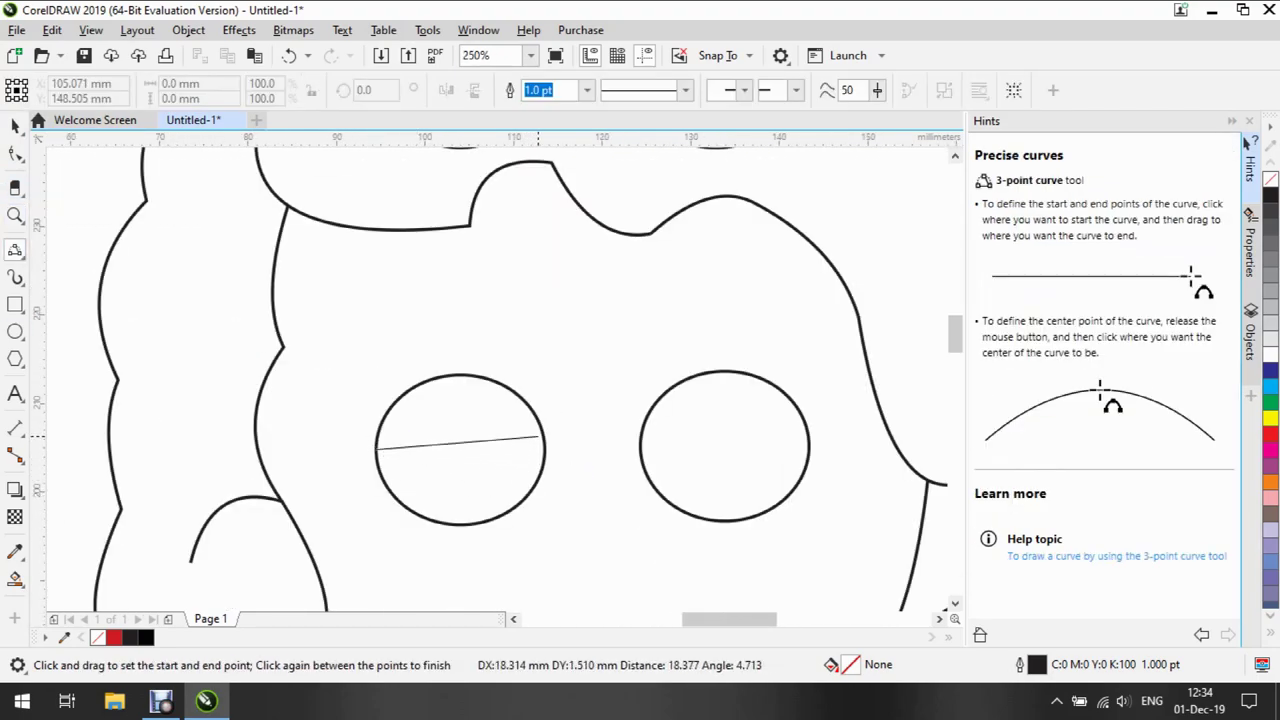
click(460, 497)
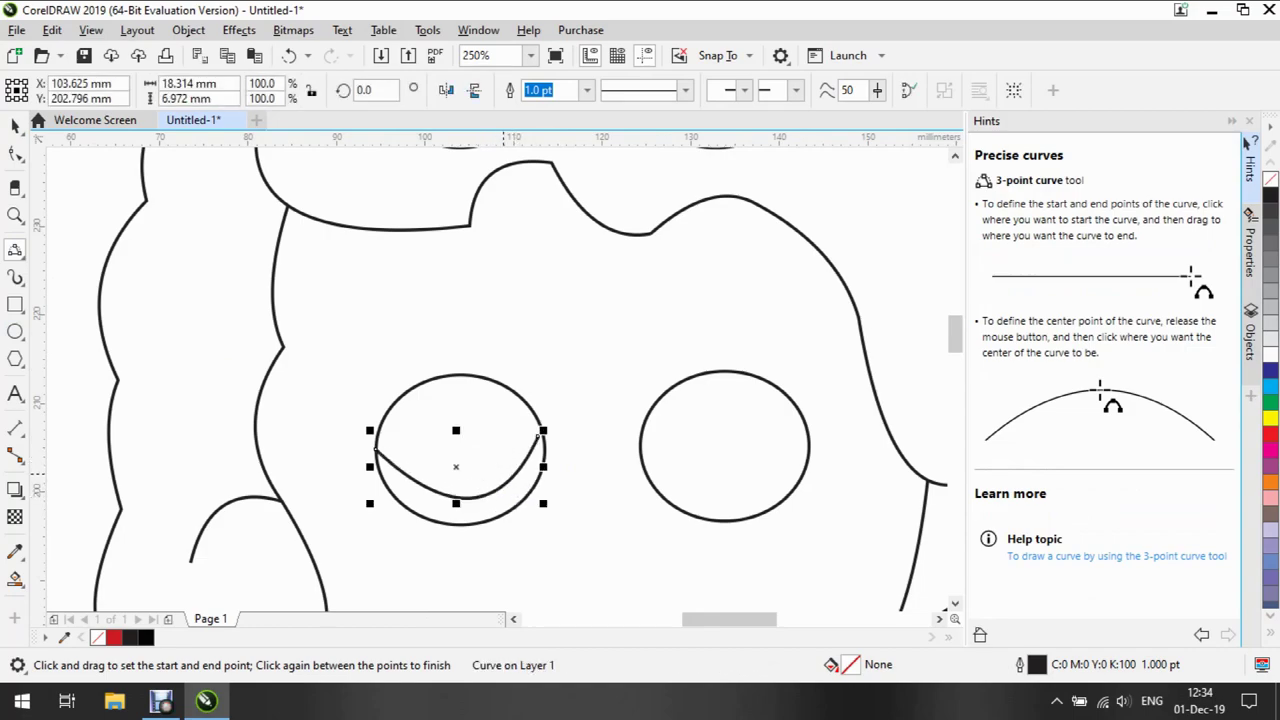
Add a U-shaped pupil curve about 14 × 9 mm inside the left eye and extend the lower curve's end to the eye outline
drag(414, 386, 415, 446)
key(Escape)
drag(396, 400, 511, 391)
click(415, 455)
click(514, 428)
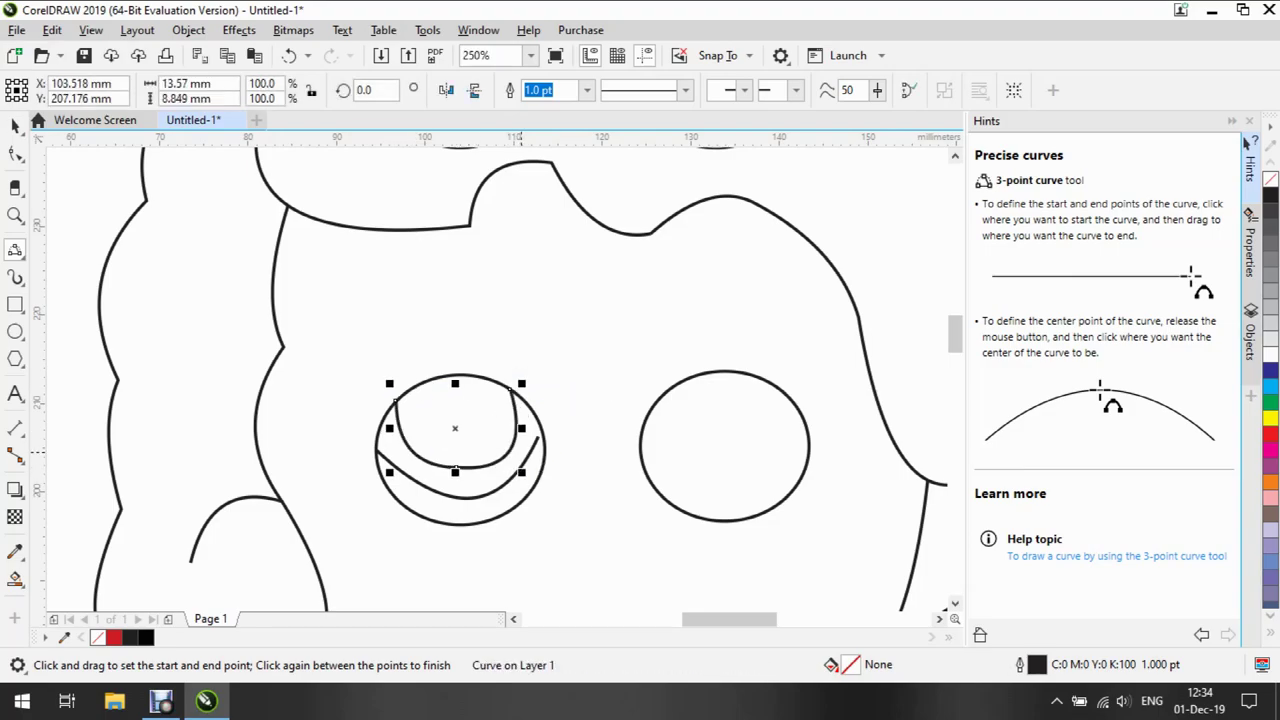
key(F10)
click(538, 433)
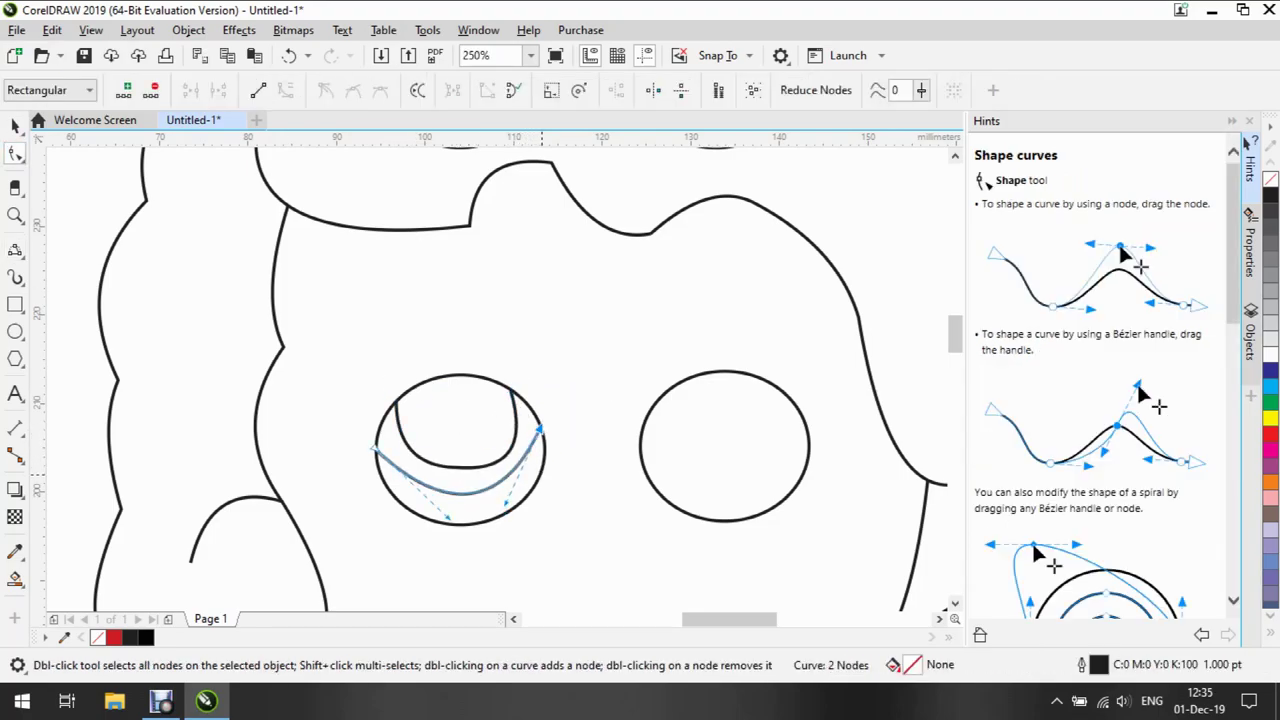
Replace the plain right-eye ellipse with a copy of the detailed left eye
key(z)
key(F3)
key(F3)
key(F3)
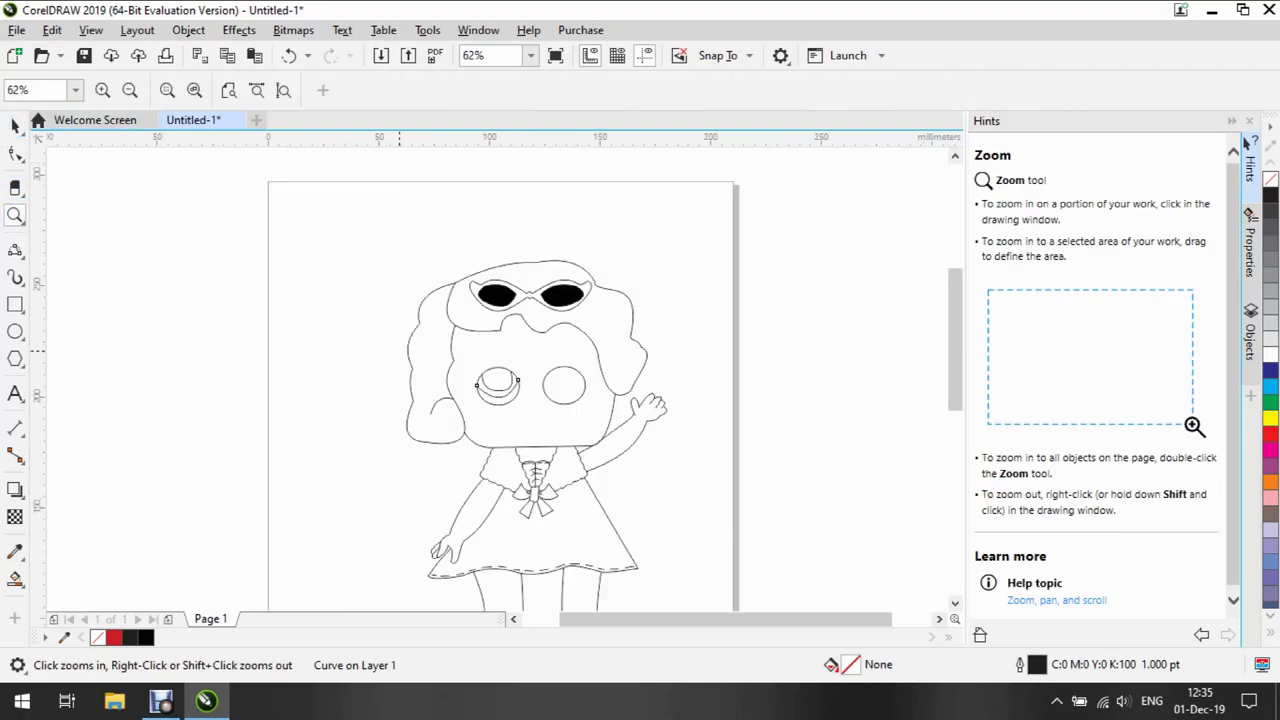
scroll(597, 402, up, 2)
key(space)
click(465, 256)
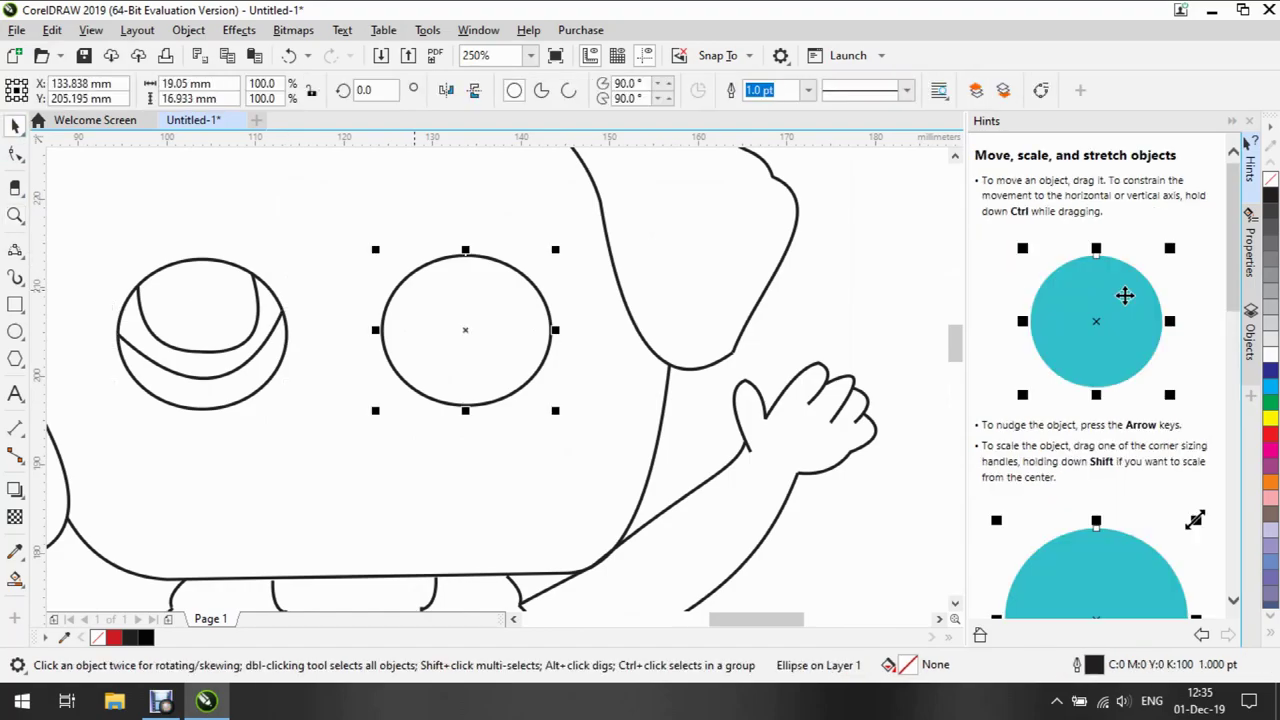
key(Delete)
drag(100, 240, 300, 425)
drag(202, 260, 461, 252)
click(285, 463)
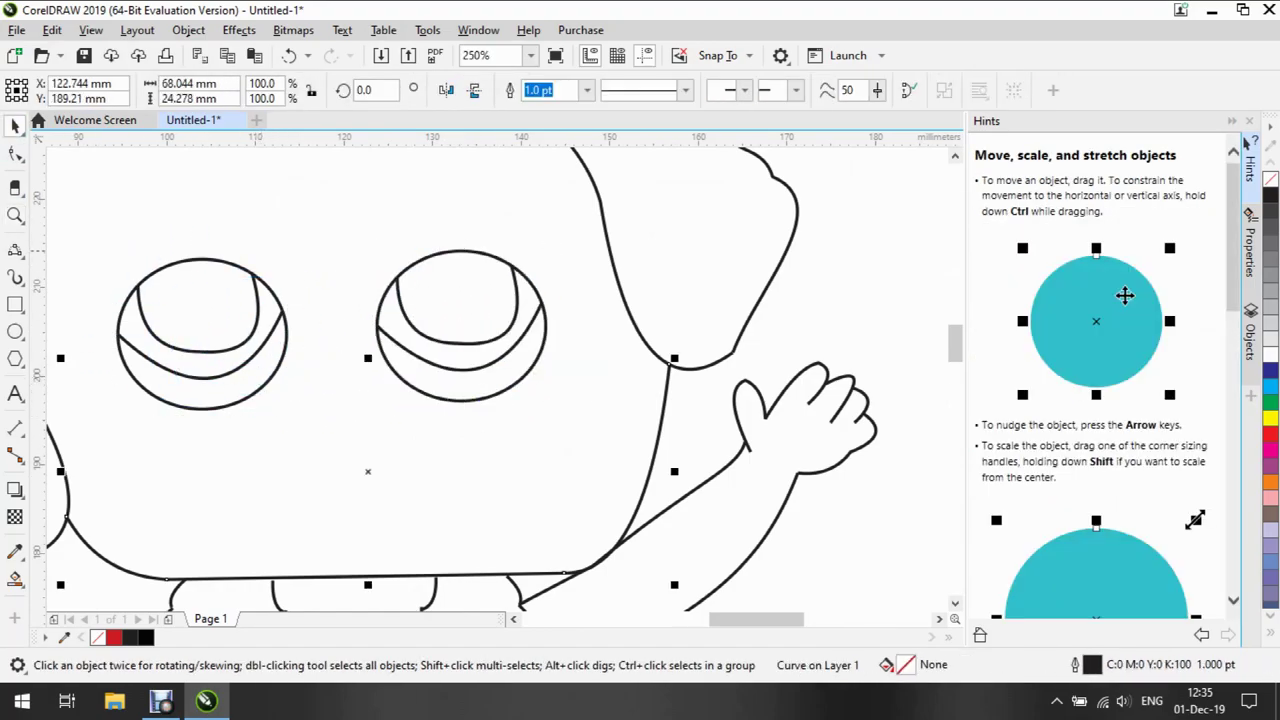
Place three five-pointed stars inside the left pupil, one larger and two smaller ones about 2.4 × 2.1 mm
click(15, 249)
click(15, 359)
click(80, 374)
drag(166, 280, 210, 271)
click(274, 314)
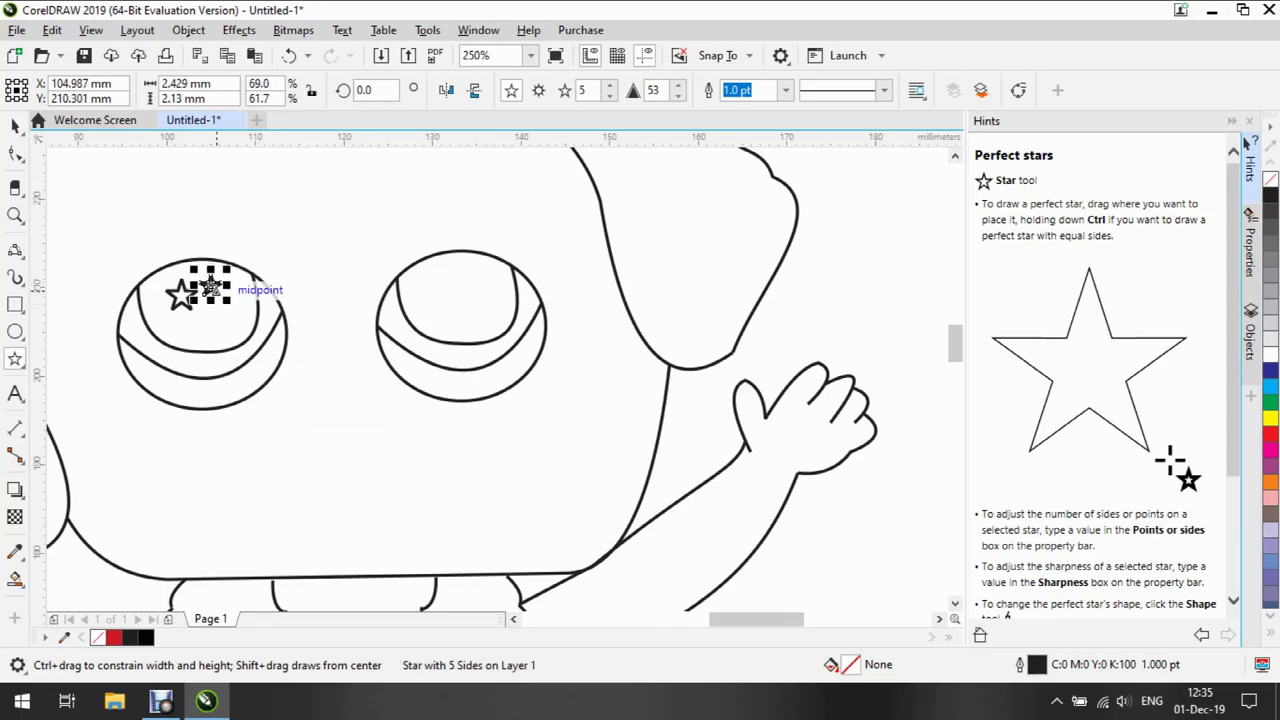
click(263, 353)
Copy the three stars into the right pupil in the same arrangement as in the left one
drag(182, 292, 457, 276)
click(482, 311)
click(495, 306)
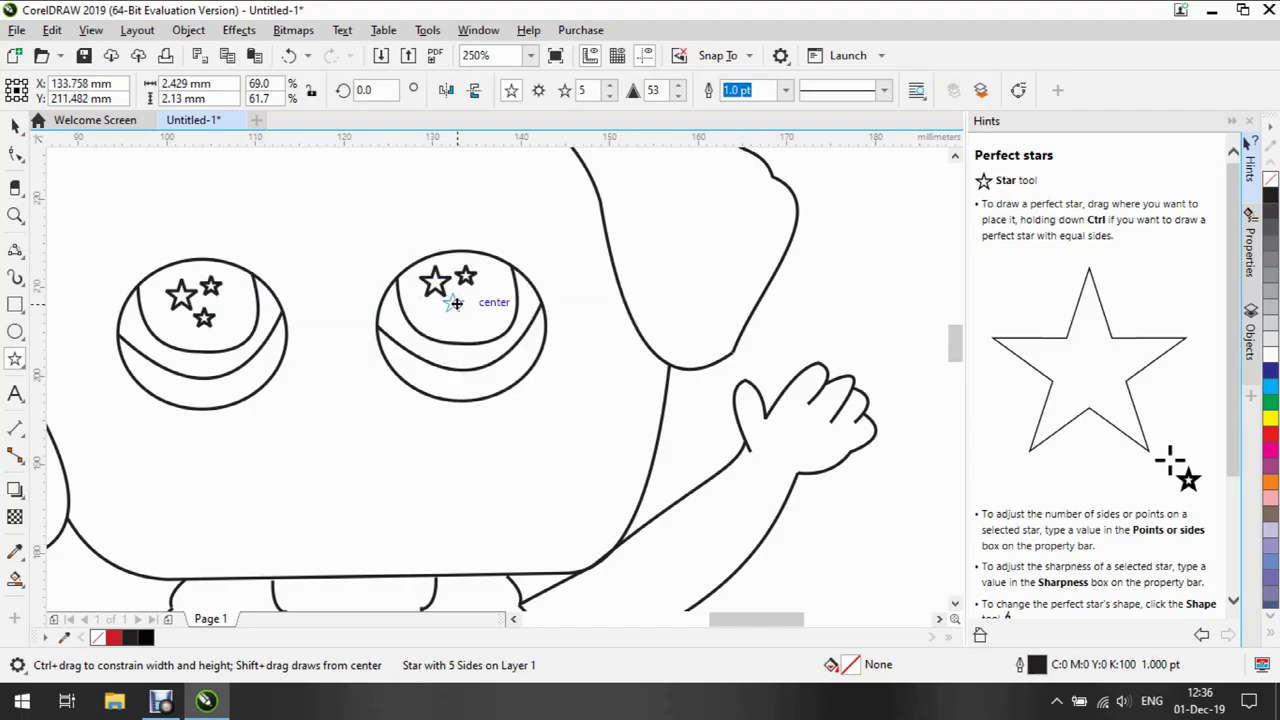
drag(470, 308, 472, 310)
scroll(466, 300, up, 4)
scroll(466, 300, down, 2)
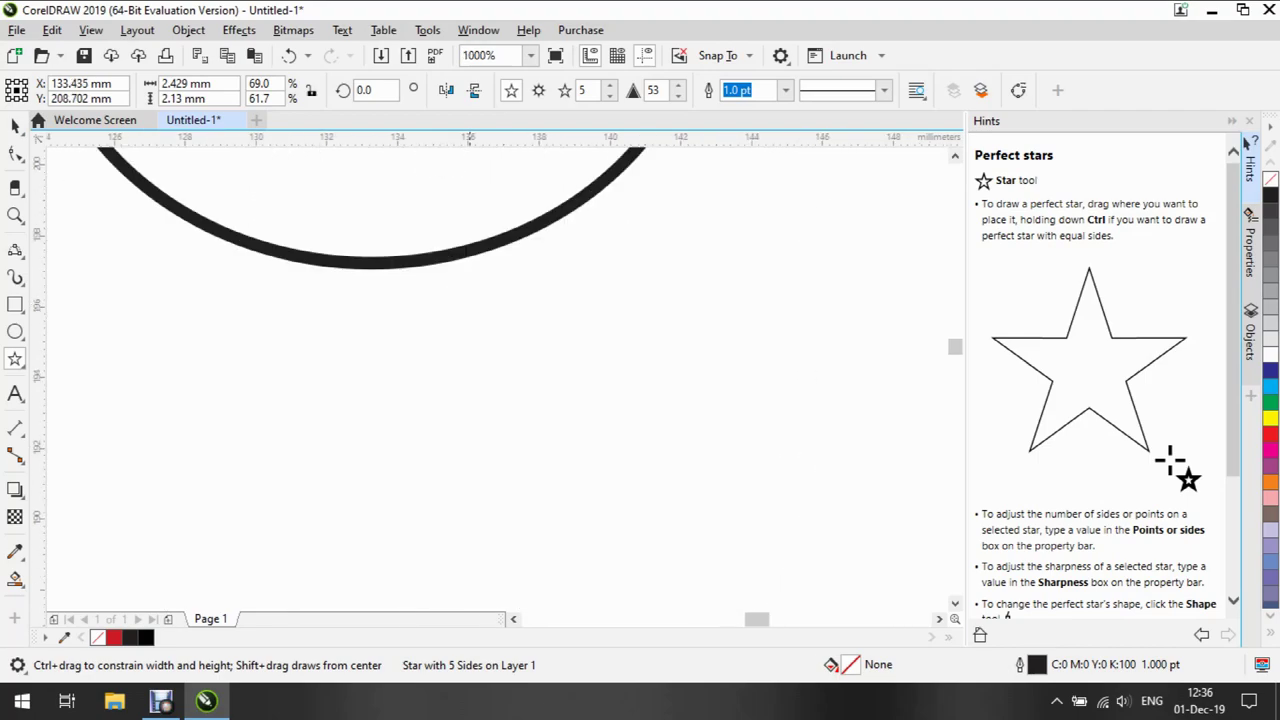
key(z)
scroll(488, 346, down, 6)
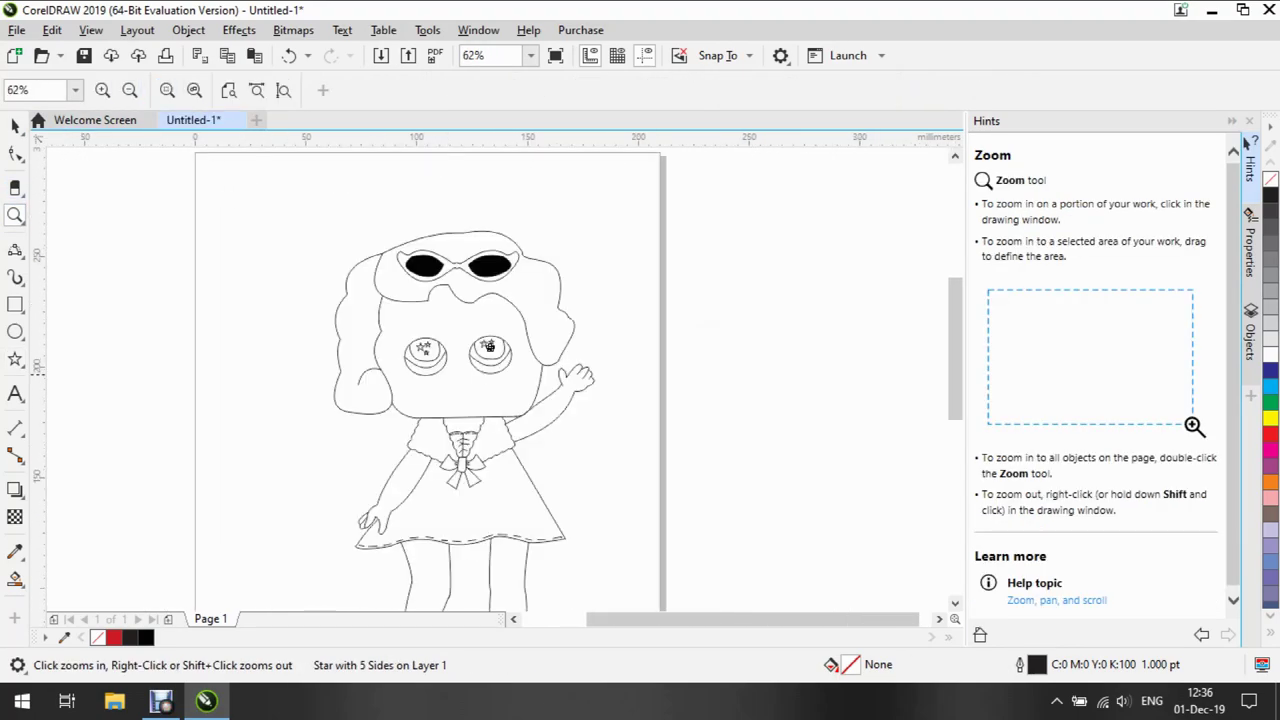
click(488, 346)
key(space)
click(680, 380)
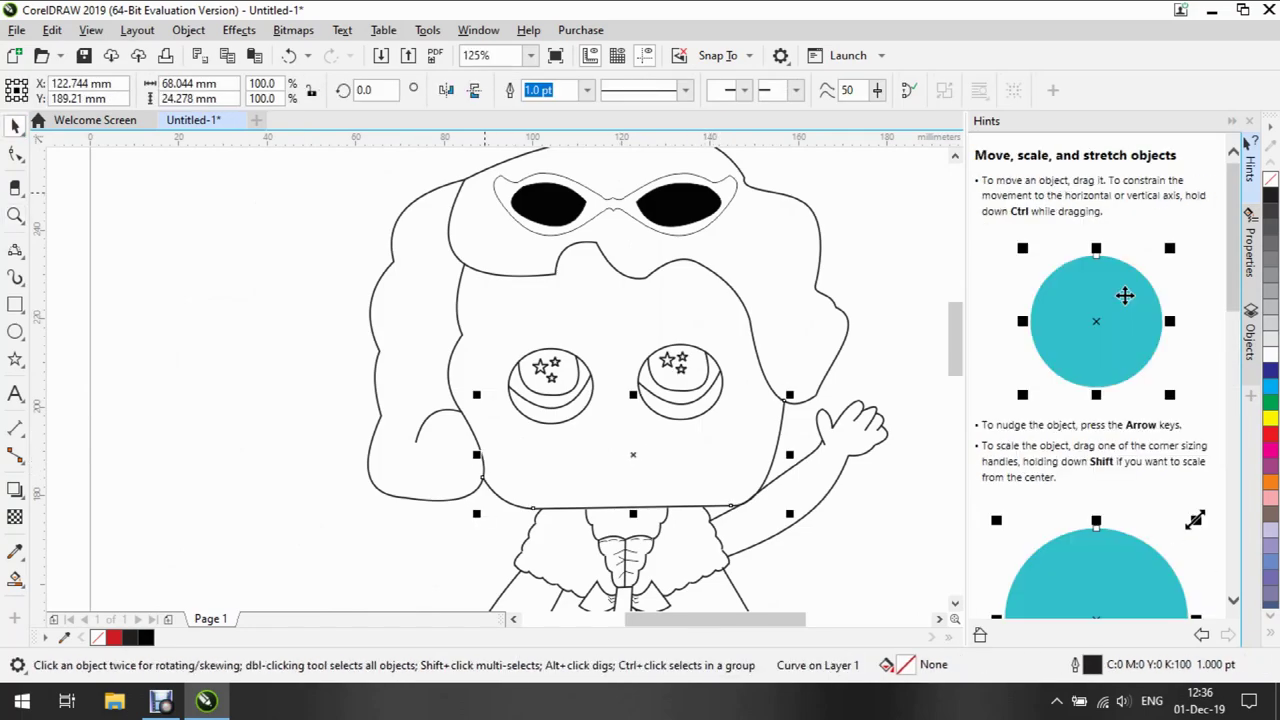
Set the outline width of the cat-eye glasses' lenses, frame and bridge curves to 1.0 pt
click(548, 203)
click(586, 90)
click(539, 165)
click(679, 203)
click(685, 90)
click(586, 90)
click(618, 208)
click(586, 90)
click(586, 90)
click(586, 90)
click(705, 178)
click(586, 90)
click(545, 163)
click(720, 180)
click(618, 198)
click(586, 90)
click(618, 198)
click(618, 198)
click(608, 208)
click(586, 90)
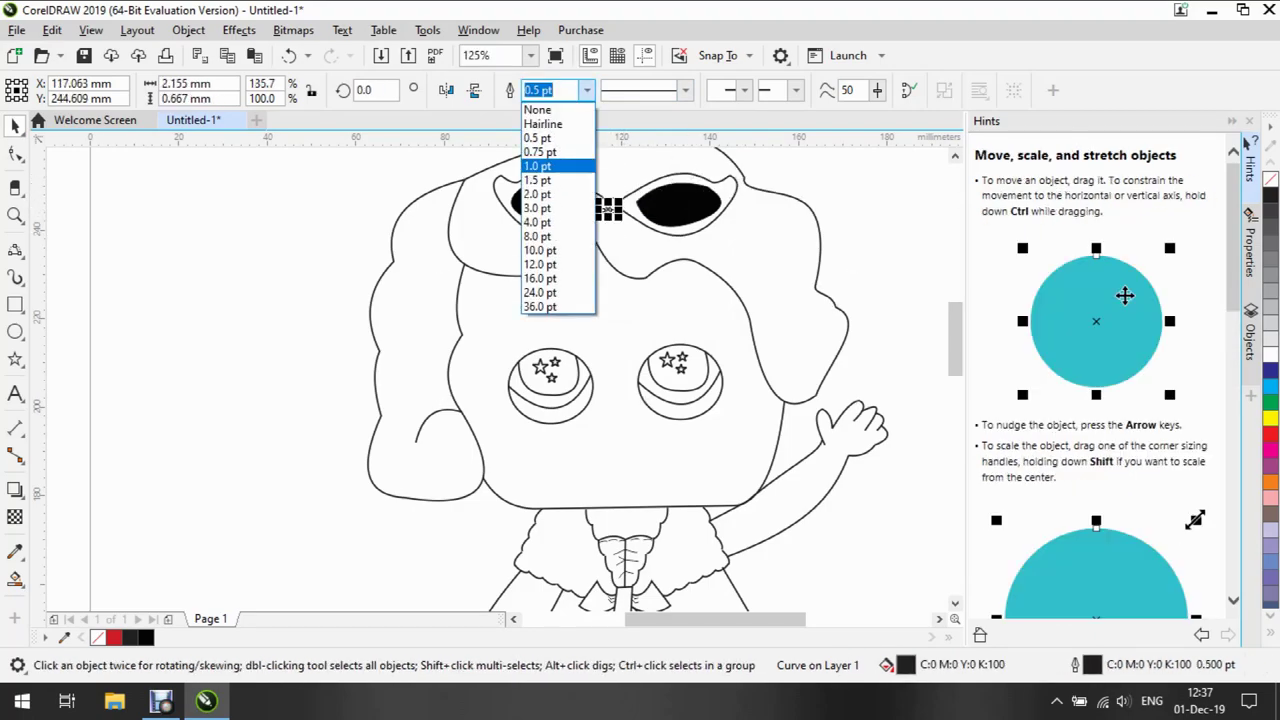
click(545, 165)
click(630, 275)
Draw an arched upper-lip curve about 7.3 × 1.2 mm and place it centrally below the eyes
scroll(630, 275, up, 2)
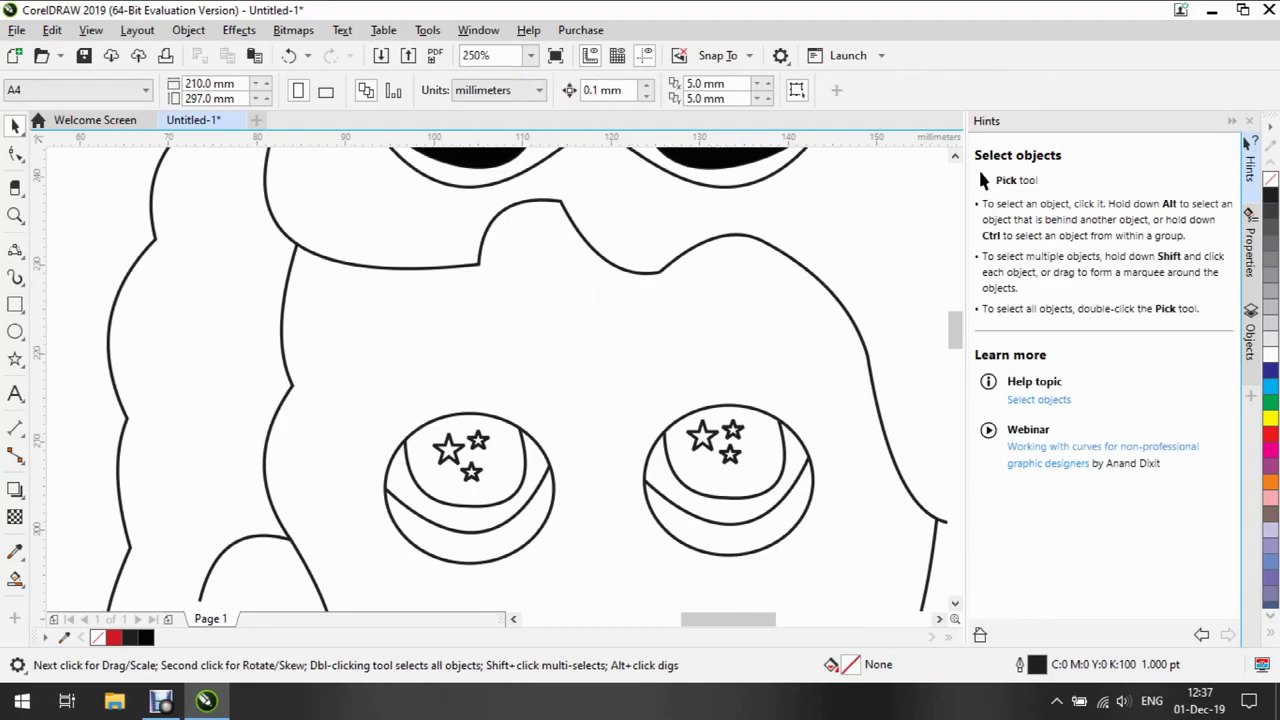
key(z)
key(F3)
scroll(546, 468, up, 2)
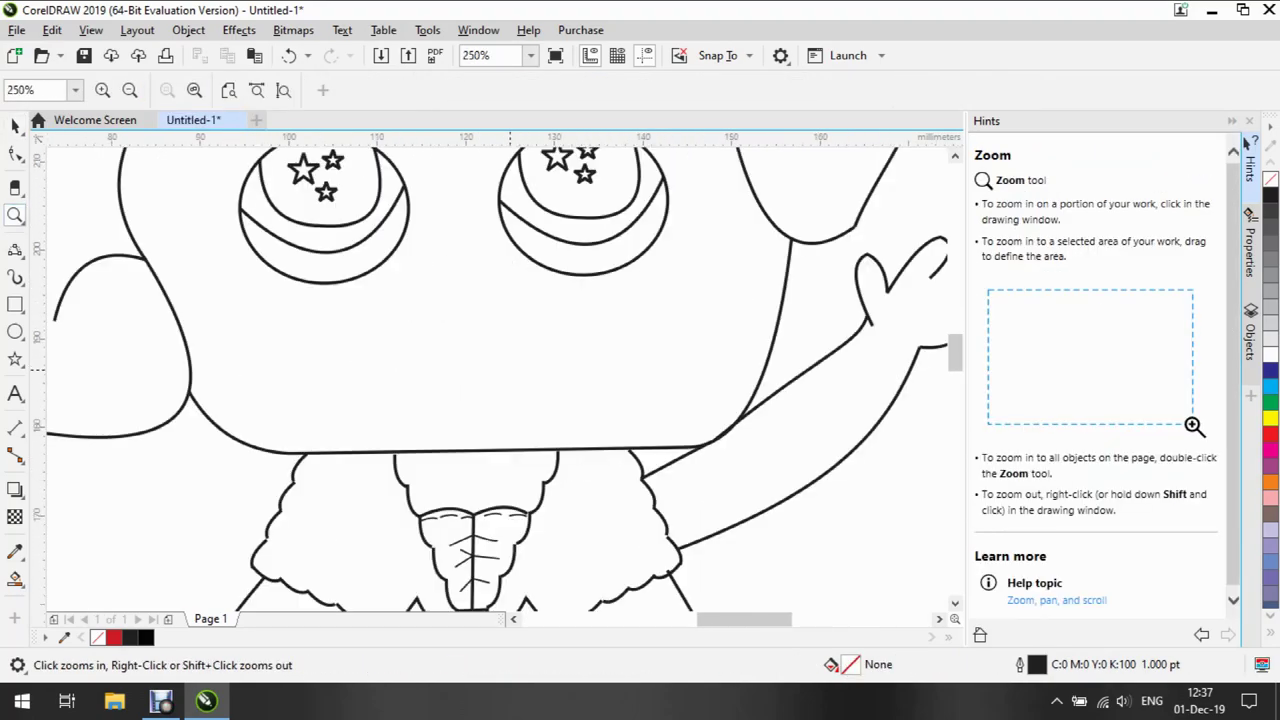
click(15, 249)
drag(426, 346, 500, 343)
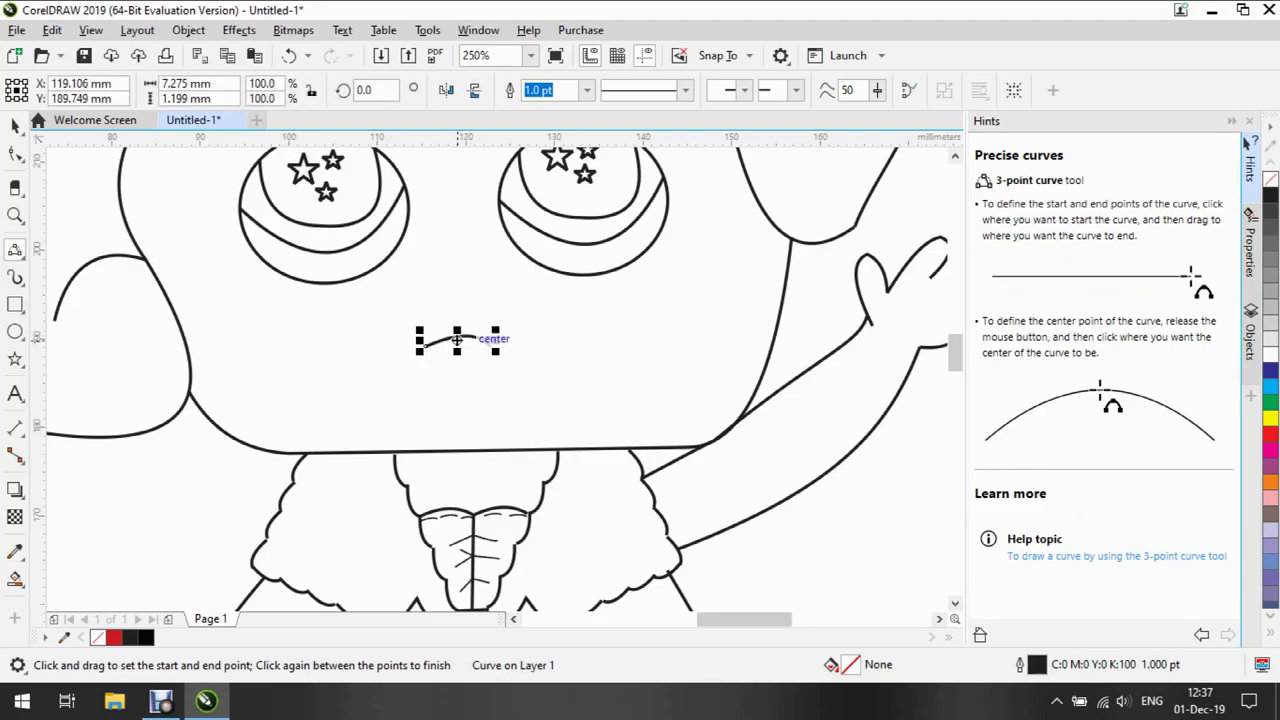
click(468, 316)
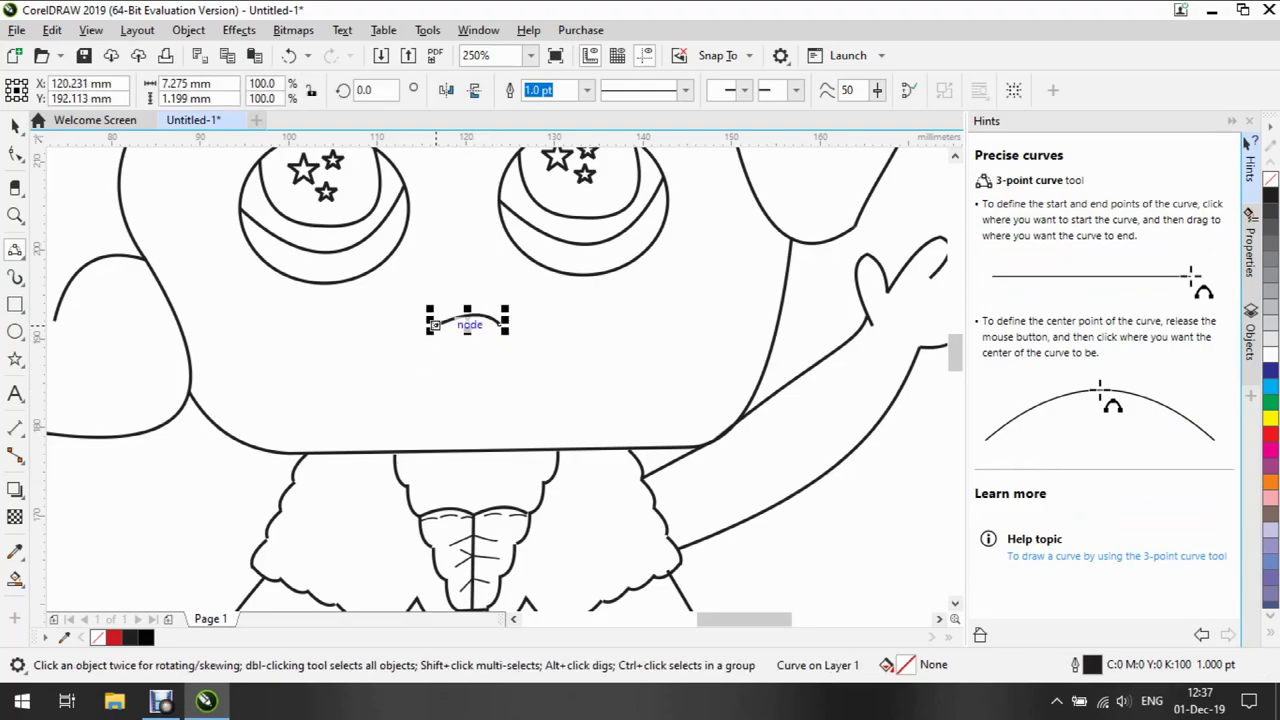
Draw the mouth line under the upper lip and two sagging lower-lip curves, the outer about 7.7 × 3.3 mm
drag(418, 329, 507, 330)
click(514, 324)
click(469, 344)
click(463, 350)
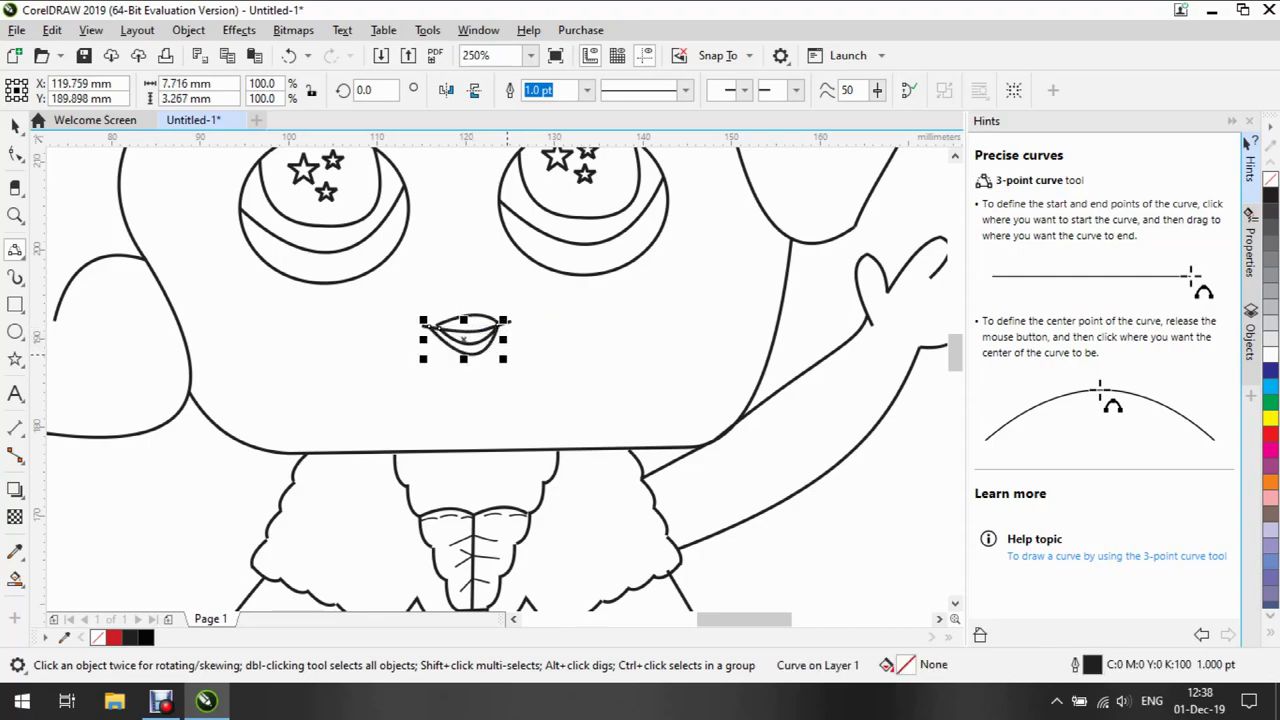
Reshape the upper-lip curve to about 8 × 1.3 mm so that it meets the mouth corners
key(F10)
drag(462, 320, 461, 315)
key(space)
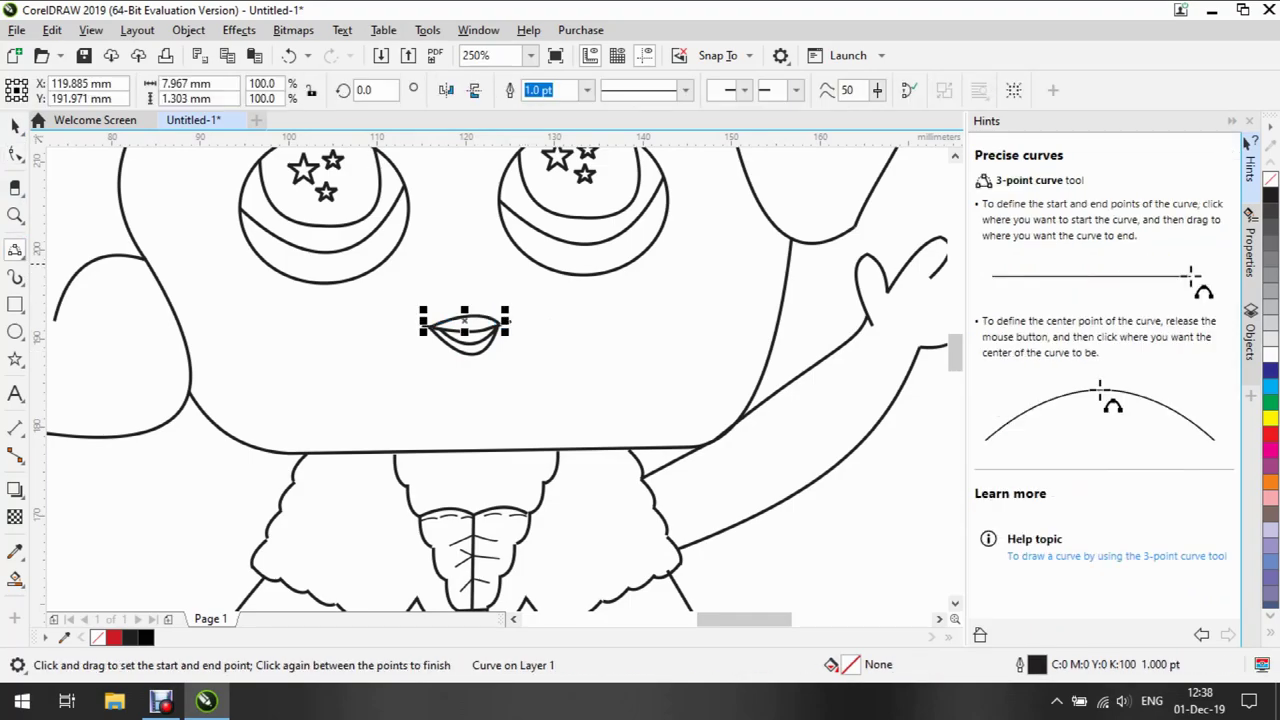
Draw an arched nose curve about 4.7 × 0.5 mm above the mouth, with a smaller, thinner curve beneath it
drag(443, 270, 485, 270)
click(464, 266)
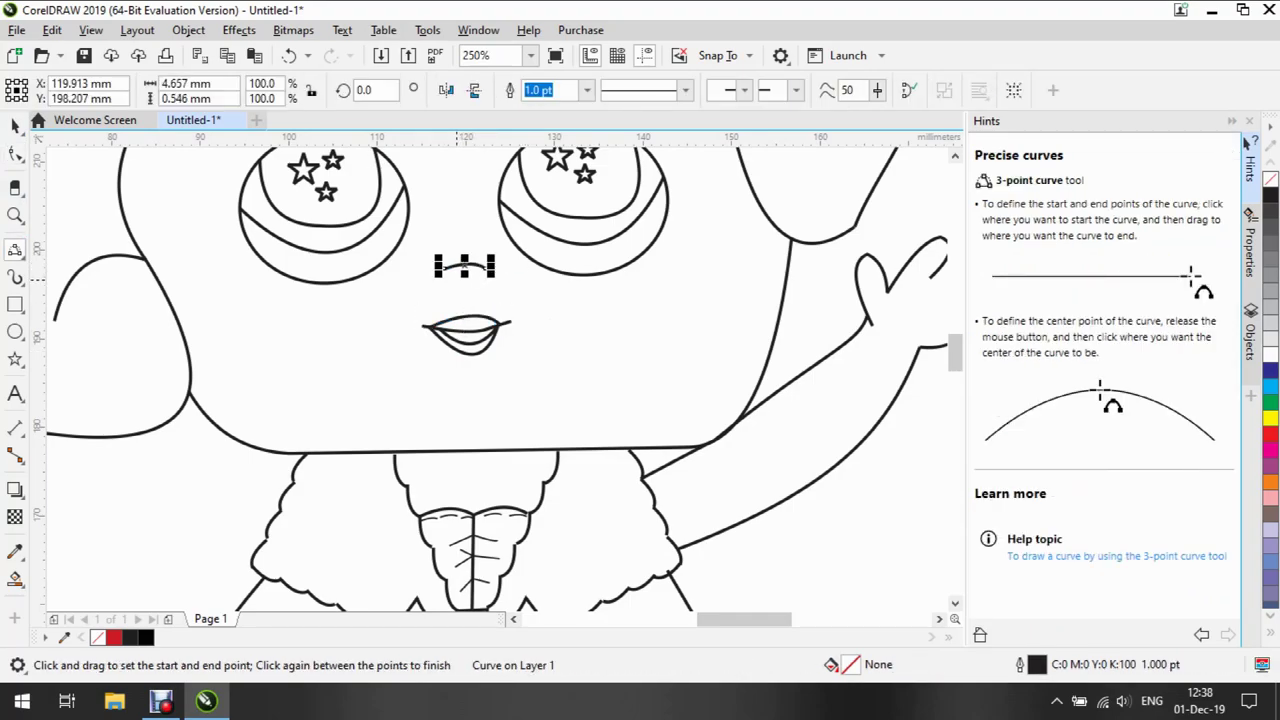
click(587, 90)
click(556, 157)
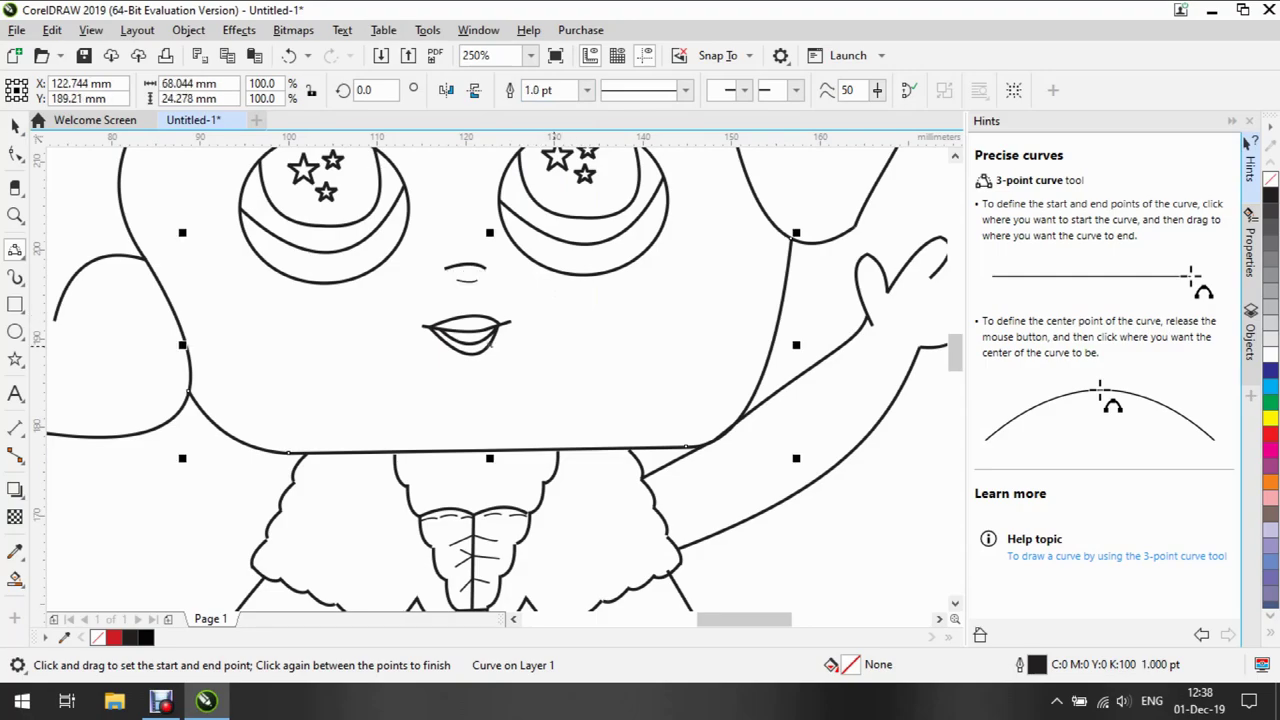
Add a black-filled elliptical beauty mark about 1 × 0.7 mm with a hairline outline to the lower right of the mouth
click(15, 331)
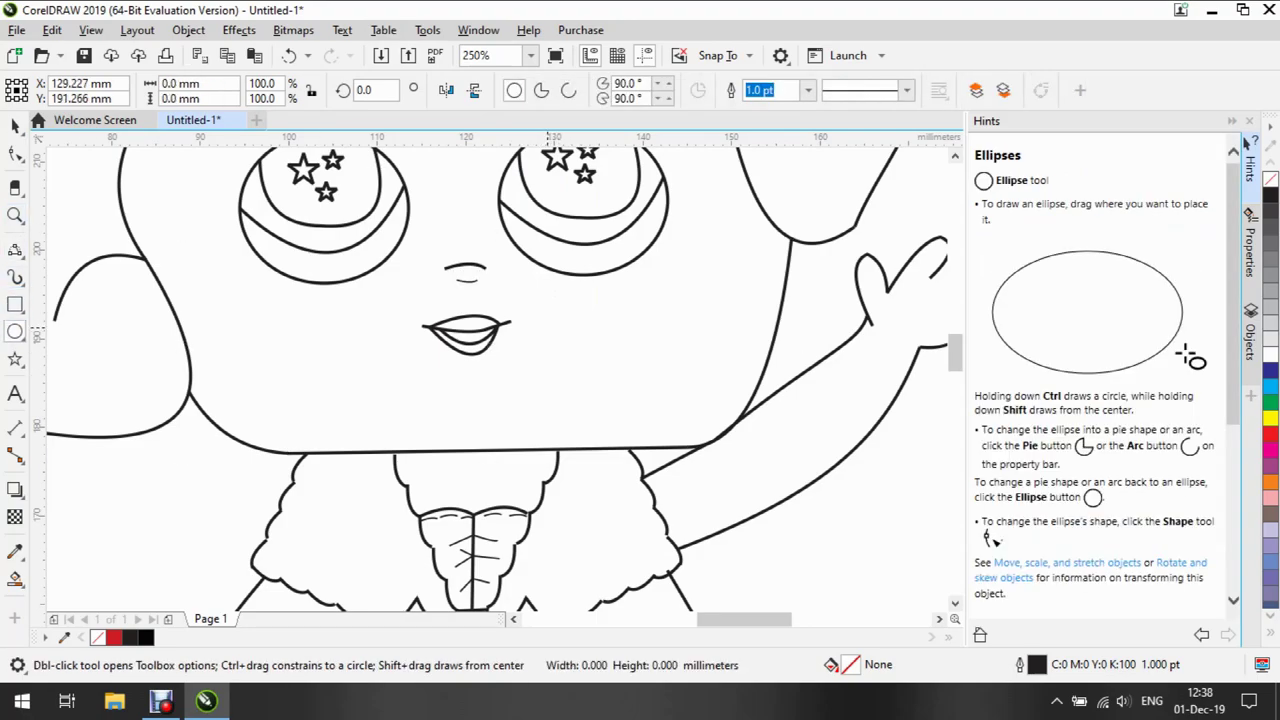
key(space)
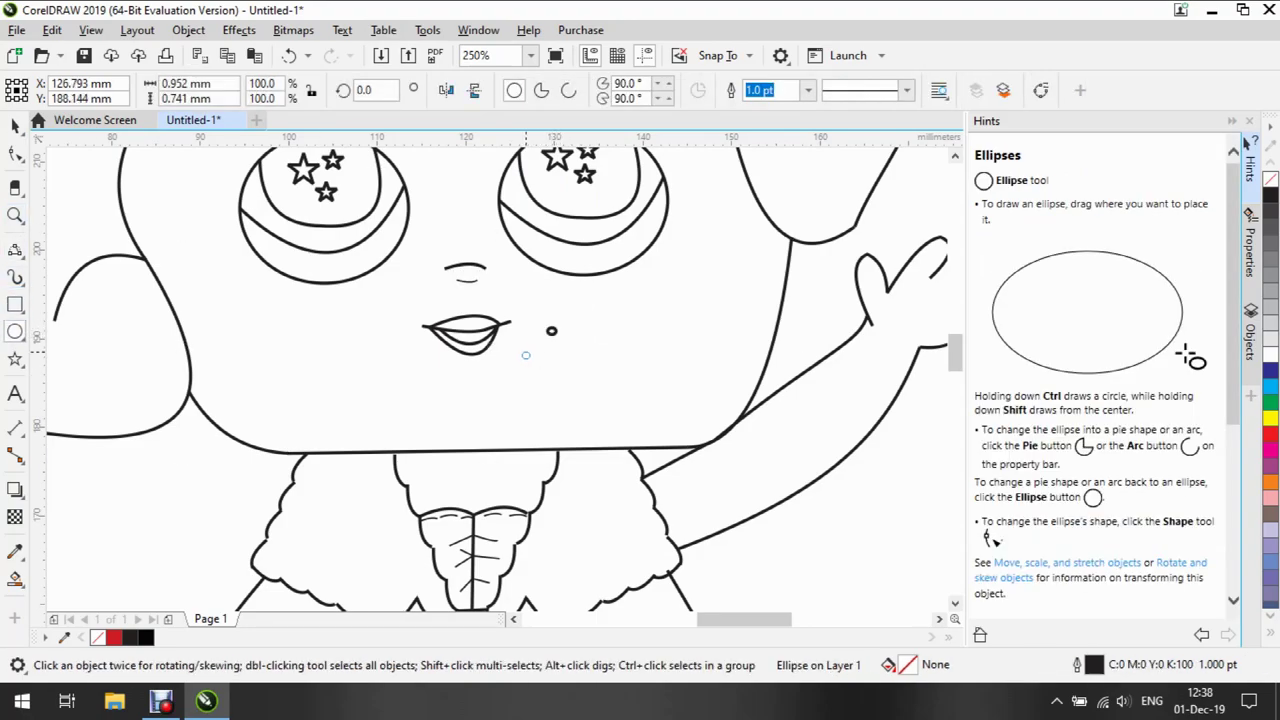
drag(551, 331, 525, 355)
click(807, 90)
click(770, 117)
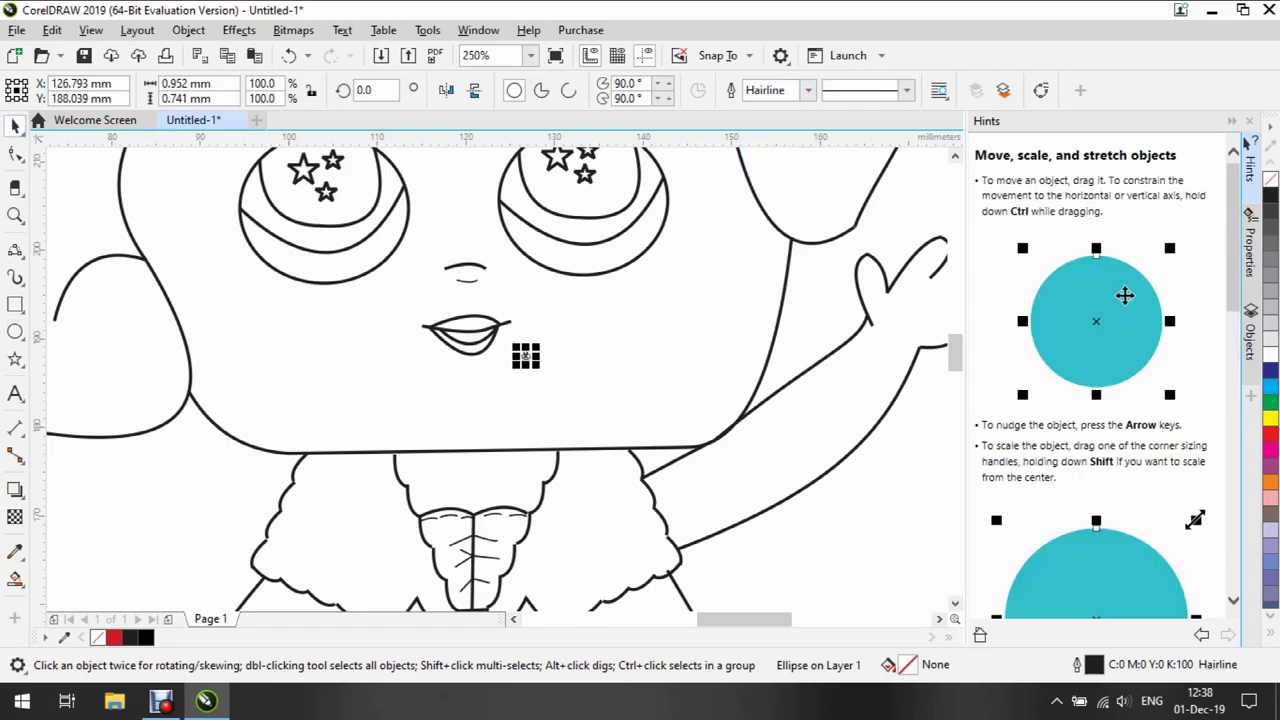
key(space)
click(526, 355)
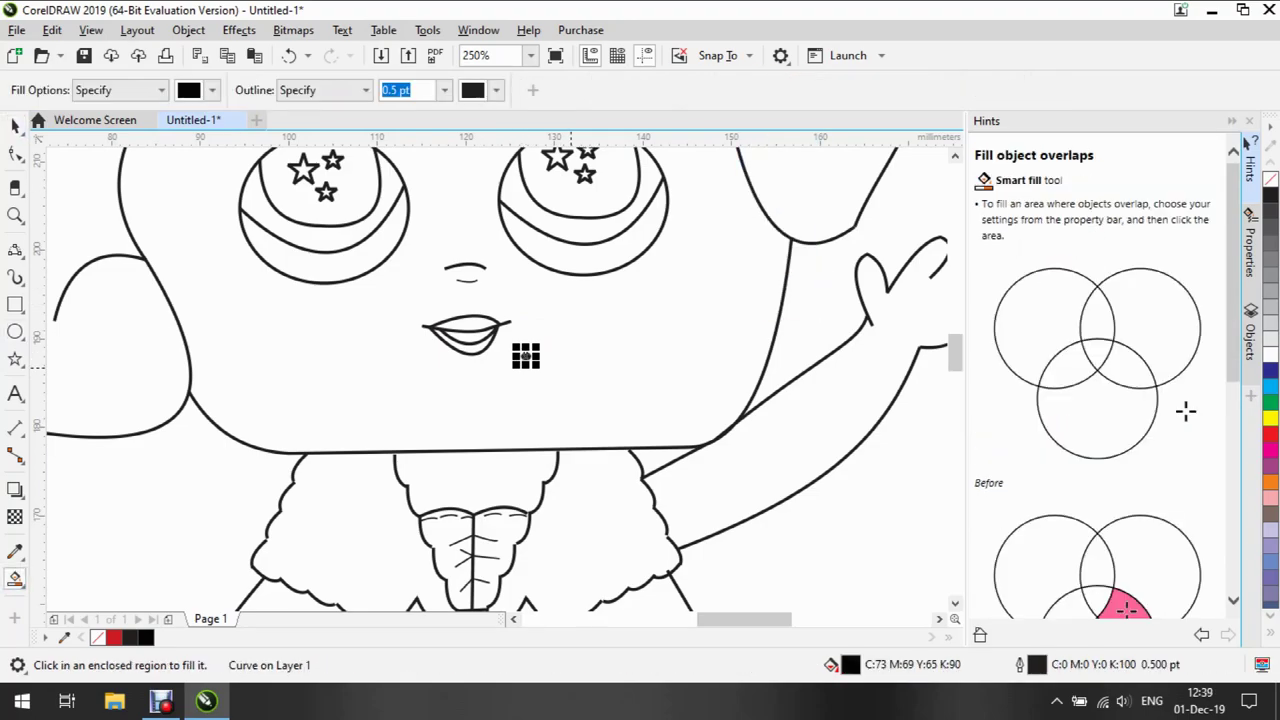
key(space)
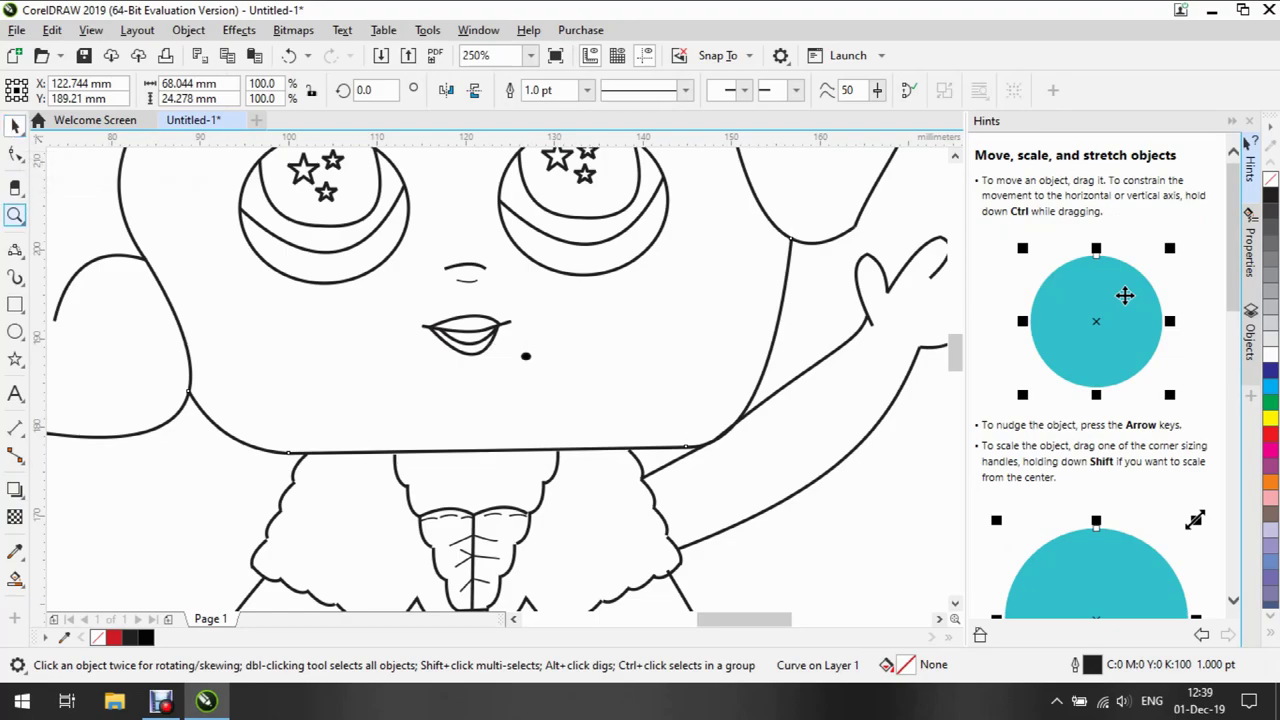
Fill both pupils around the stars with black using Smart fill and a 0.5 pt outline
key(z)
key(shift+F4)
key(space)
key(space)
scroll(738, 407, up, 2)
scroll(507, 392, down, 4)
scroll(577, 430, down, 1)
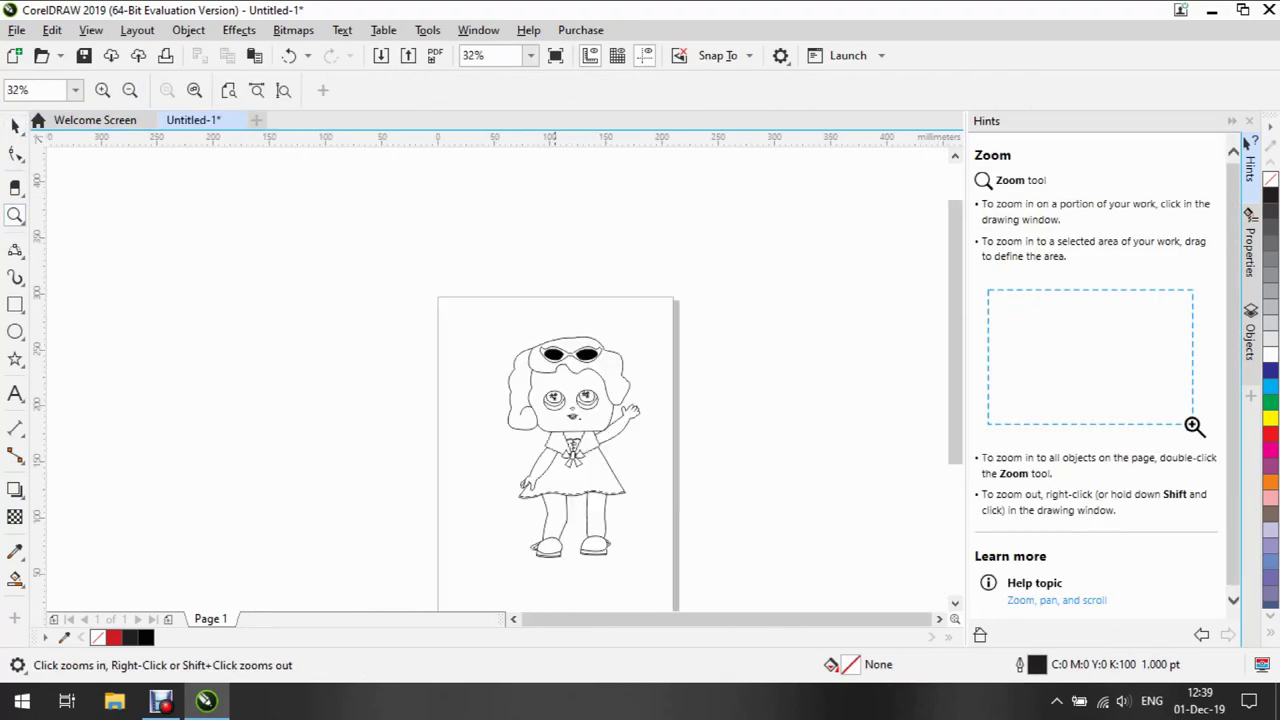
scroll(577, 430, up, 1)
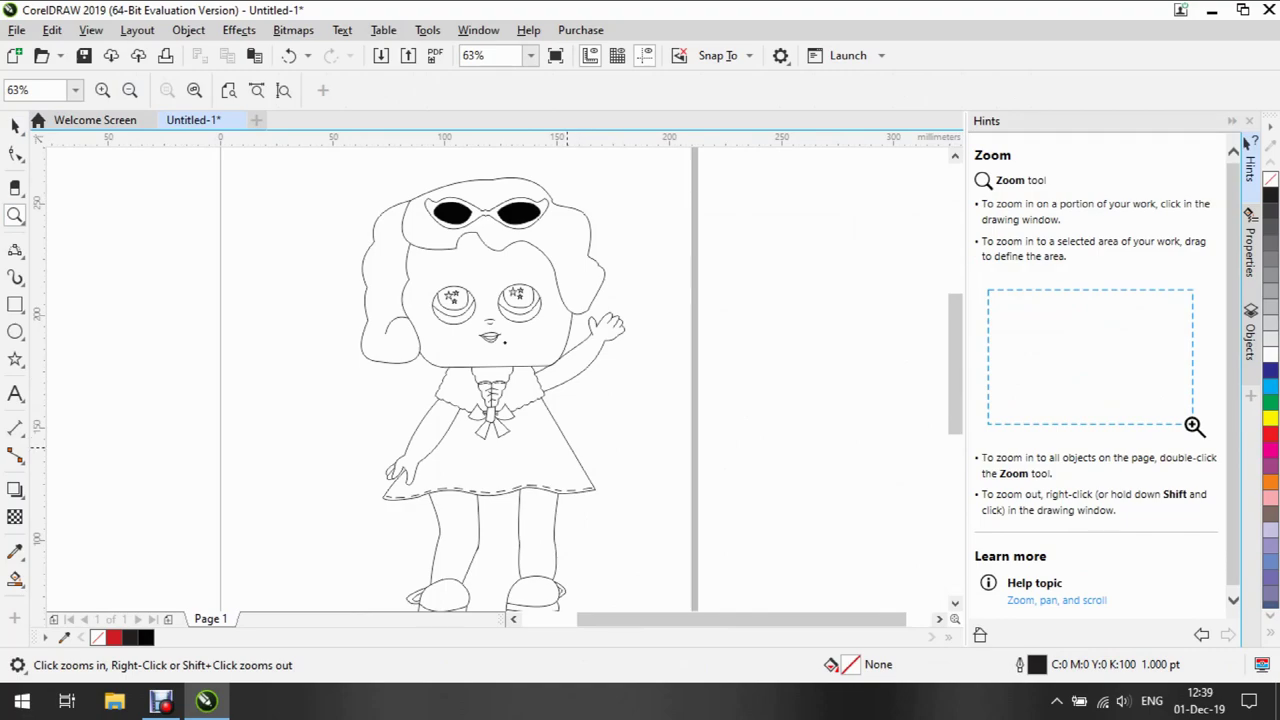
key(j)
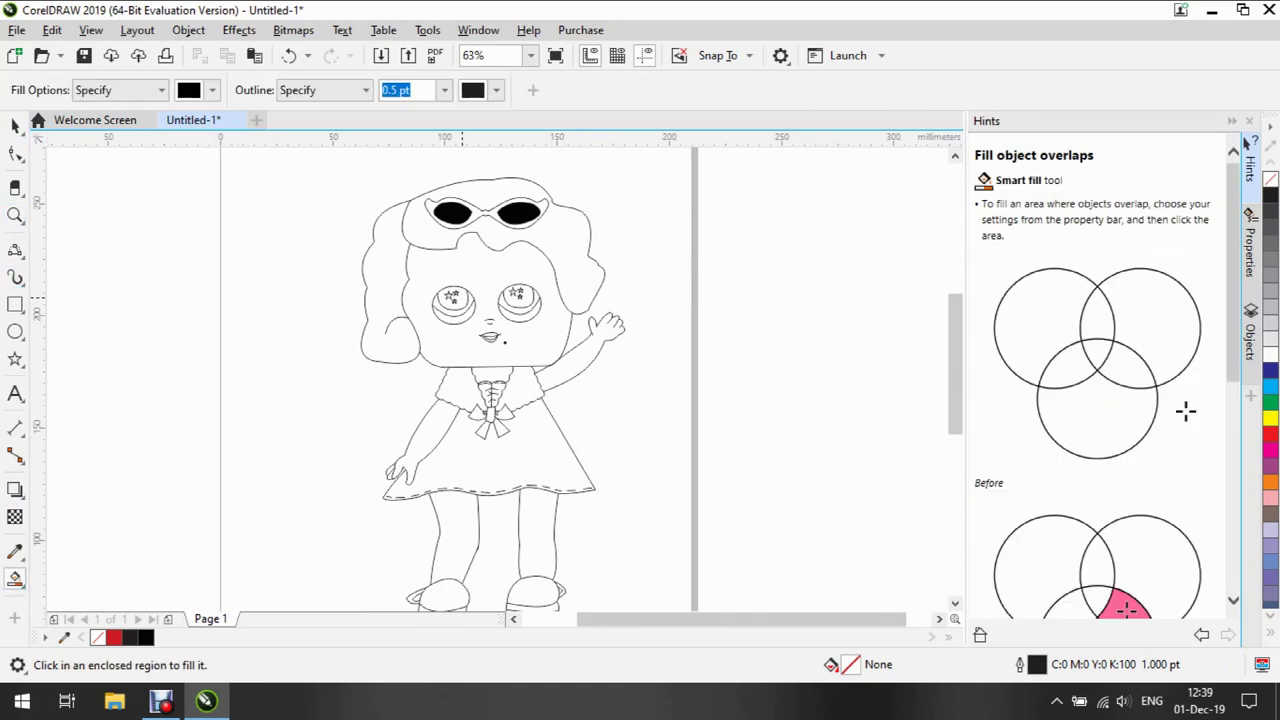
click(455, 298)
click(518, 296)
key(z)
click(500, 302)
click(500, 302)
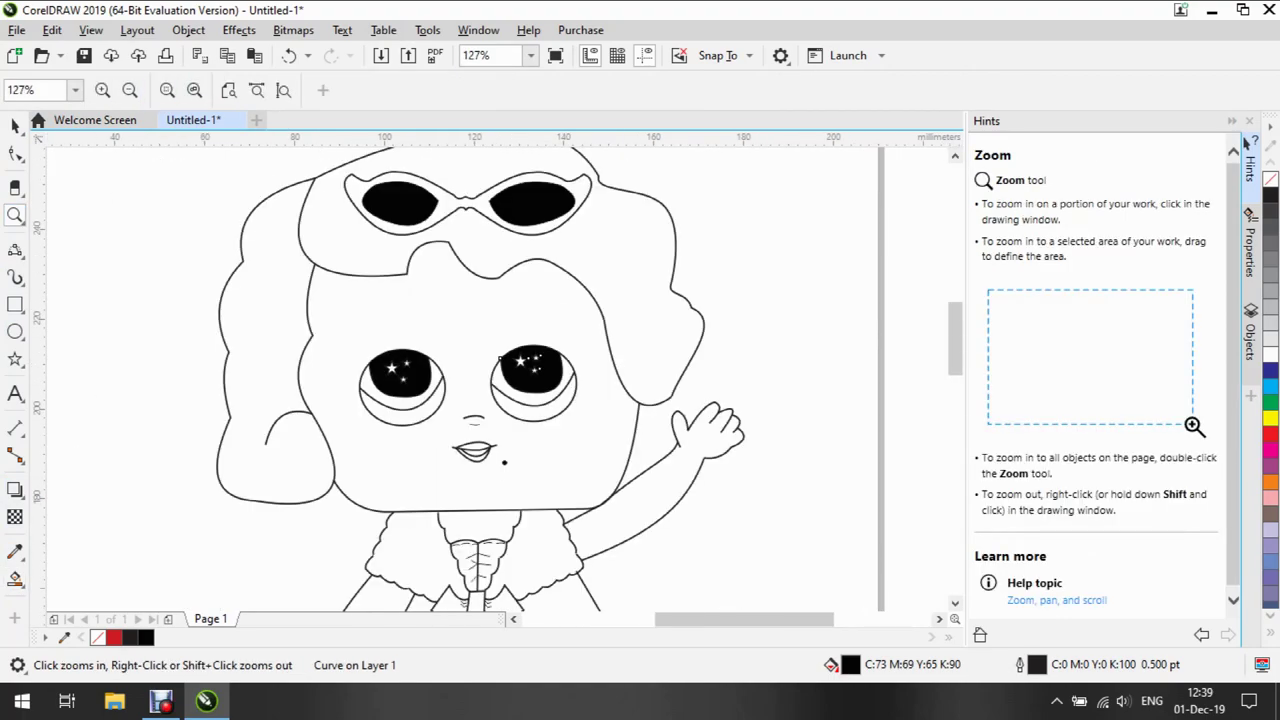
Fill the upper and lower body sections of both shoes with red using Smart fill and a 0.5 pt outline
click(129, 90)
click(129, 90)
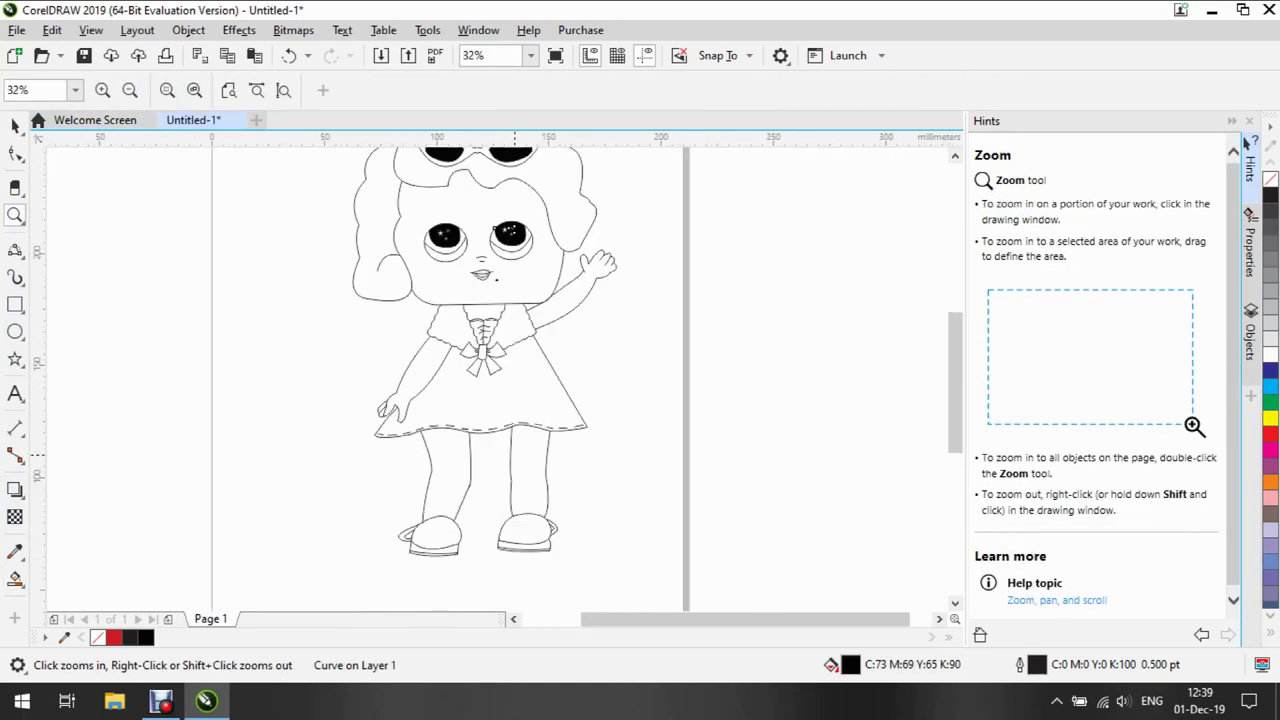
click(15, 577)
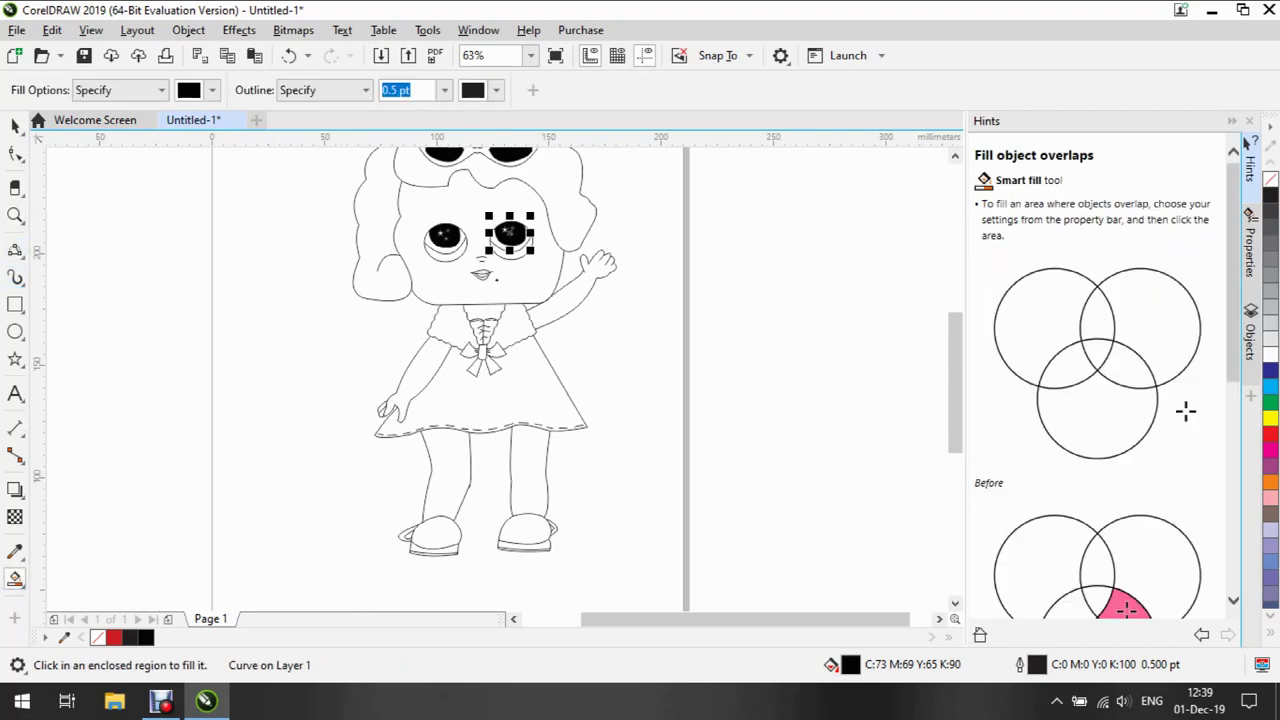
click(212, 90)
click(300, 175)
click(435, 535)
click(523, 533)
click(430, 533)
click(523, 533)
Fill the left shoe's sole strip and the straps of both shoes with the same red
key(z)
click(430, 560)
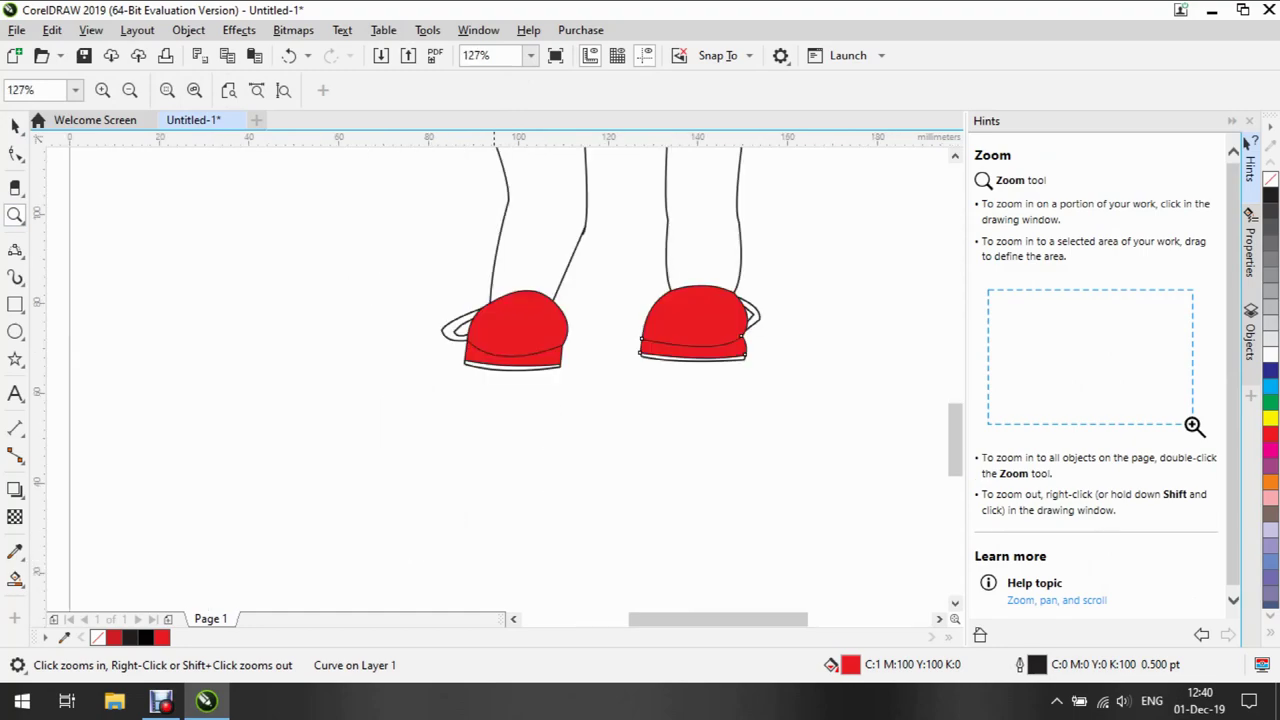
click(691, 331)
click(511, 352)
click(463, 325)
click(748, 313)
click(748, 313)
Undo the red fills covering both legs, and fill the right shoe's sole strip with red
click(52, 30)
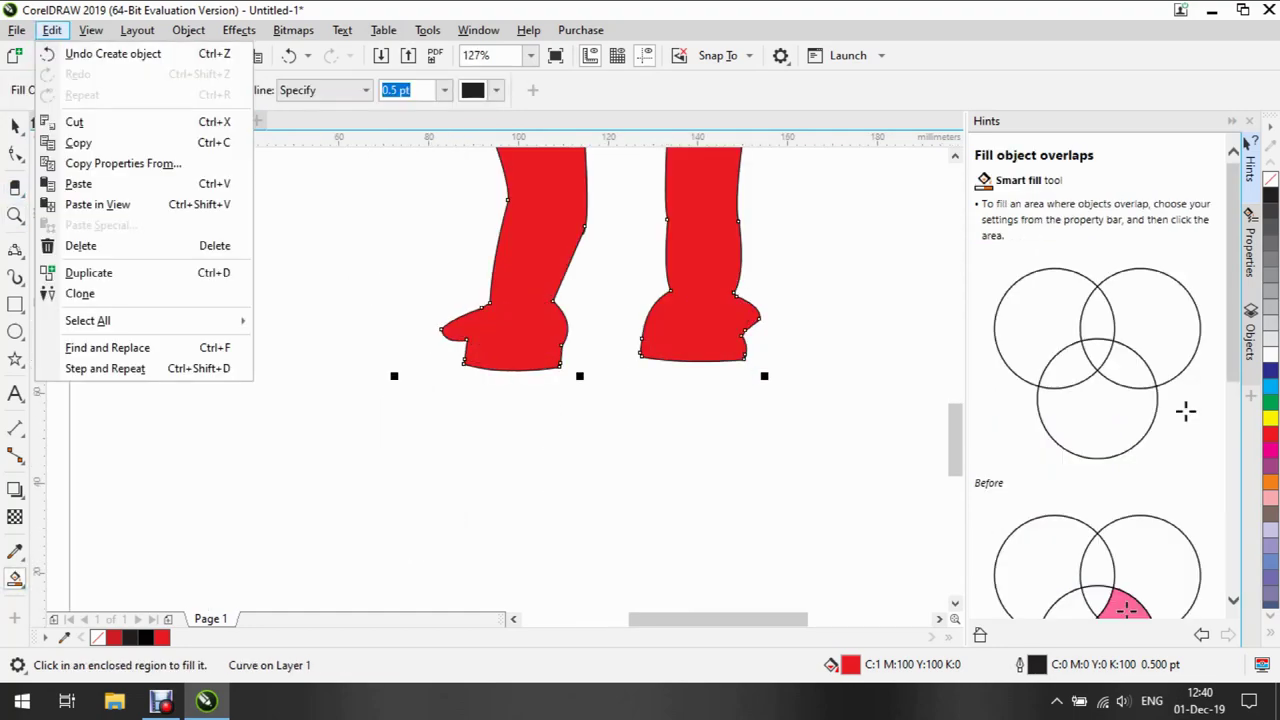
click(113, 53)
click(52, 30)
click(115, 74)
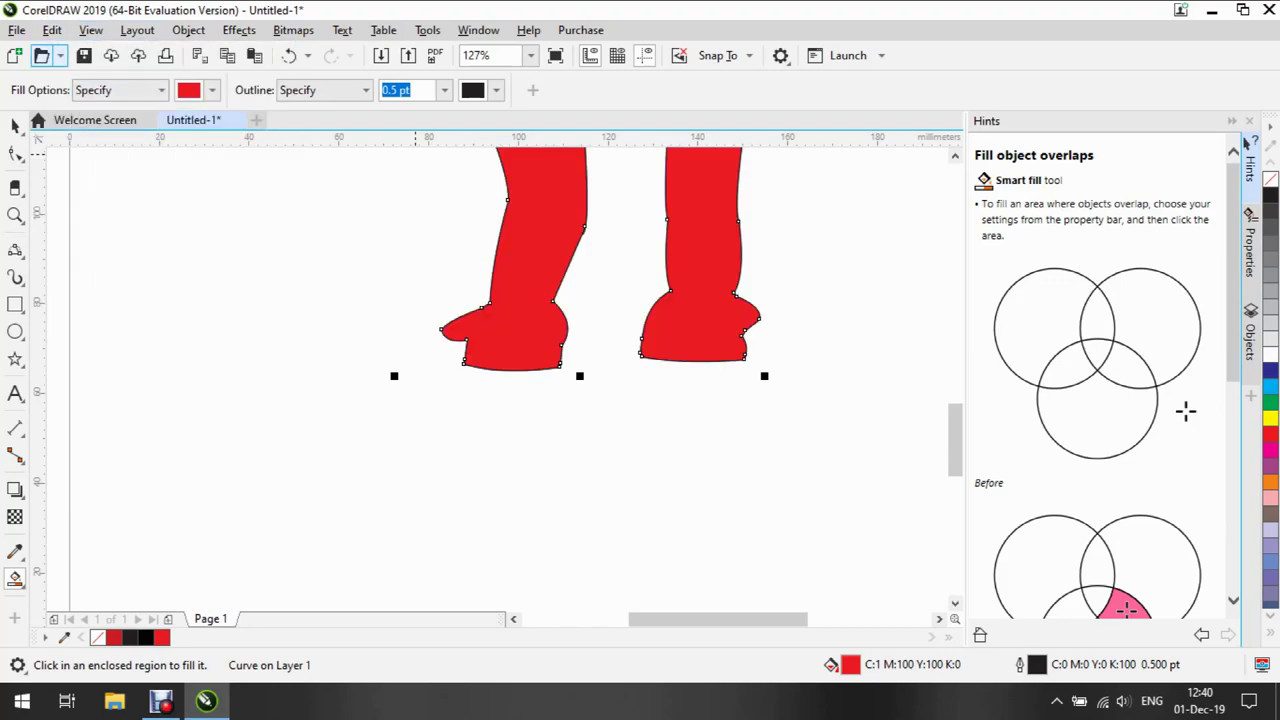
click(52, 30)
click(113, 53)
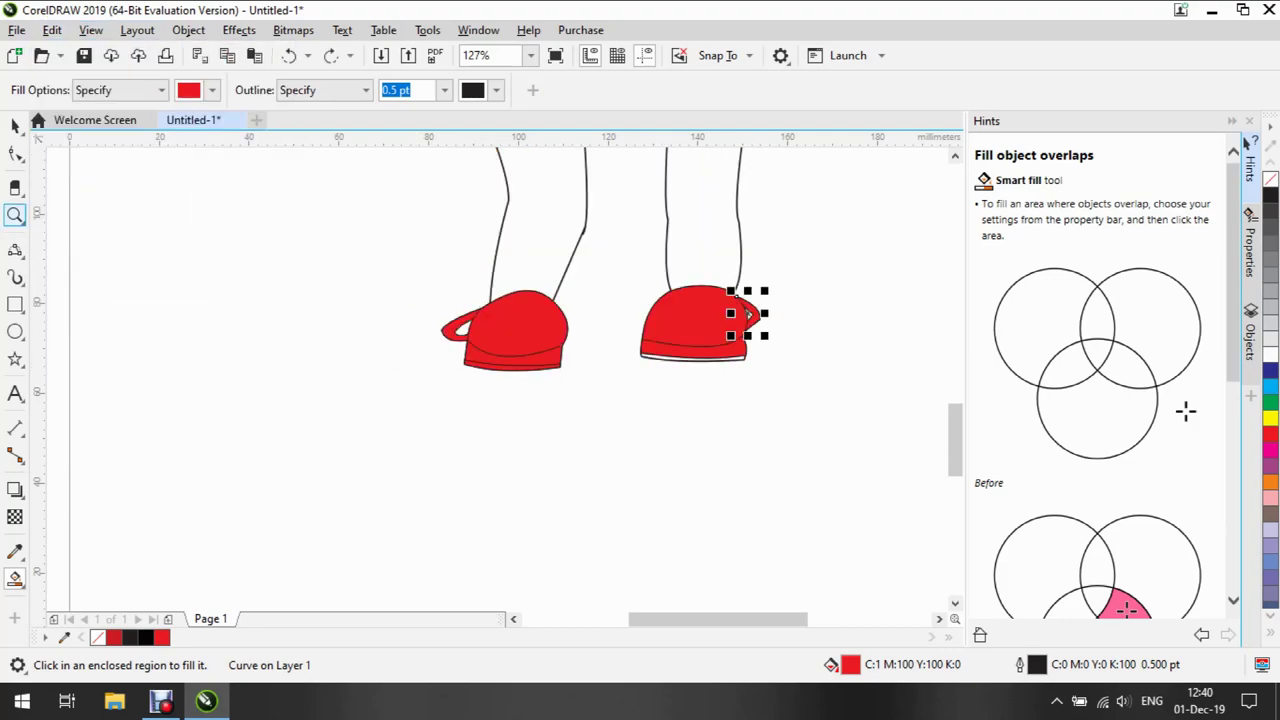
key(shift+F2)
key(Tab)
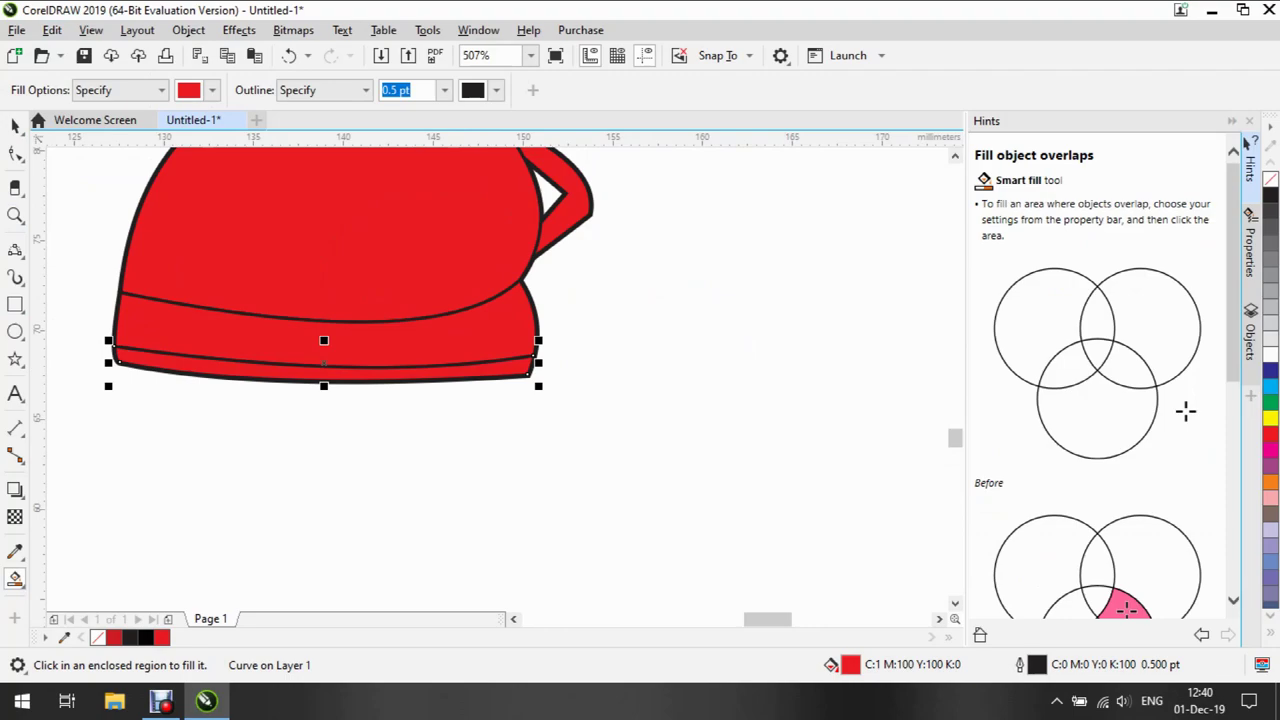
Reshape the upper inner curve of the left leg so that it bends smoothly into the lower leg at the knee
key(z)
key(F4)
click(15, 248)
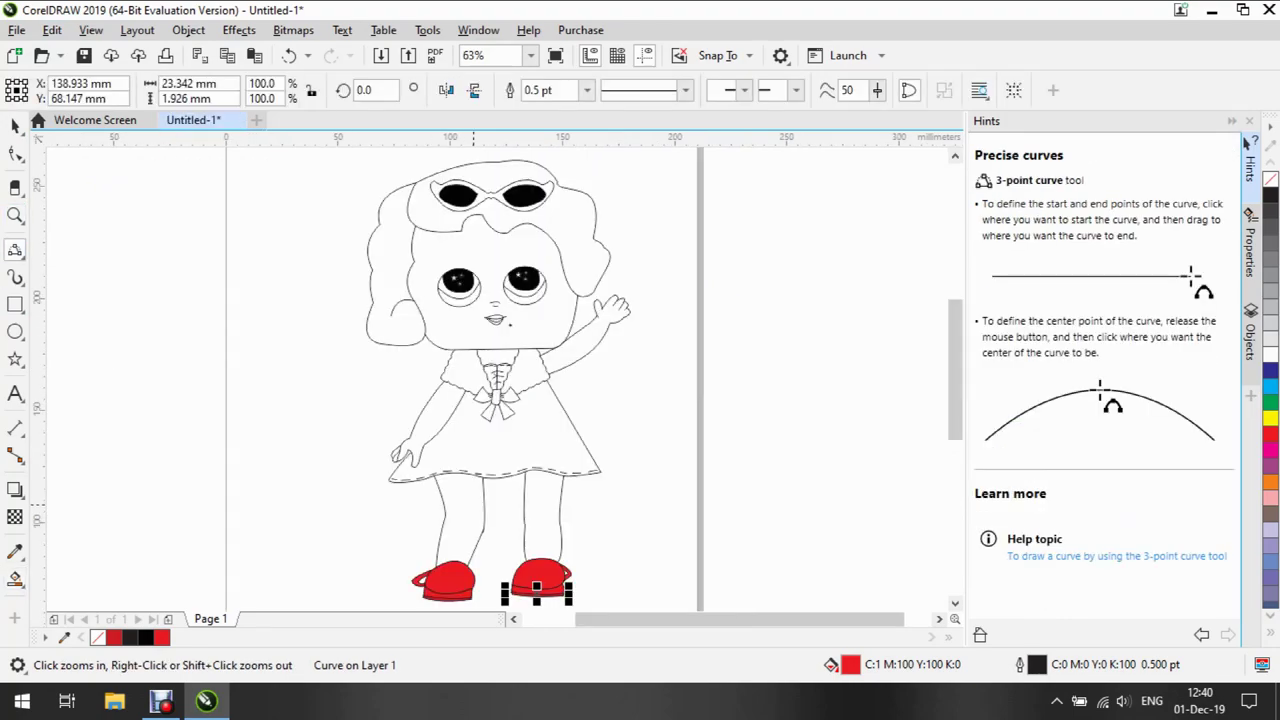
key(z)
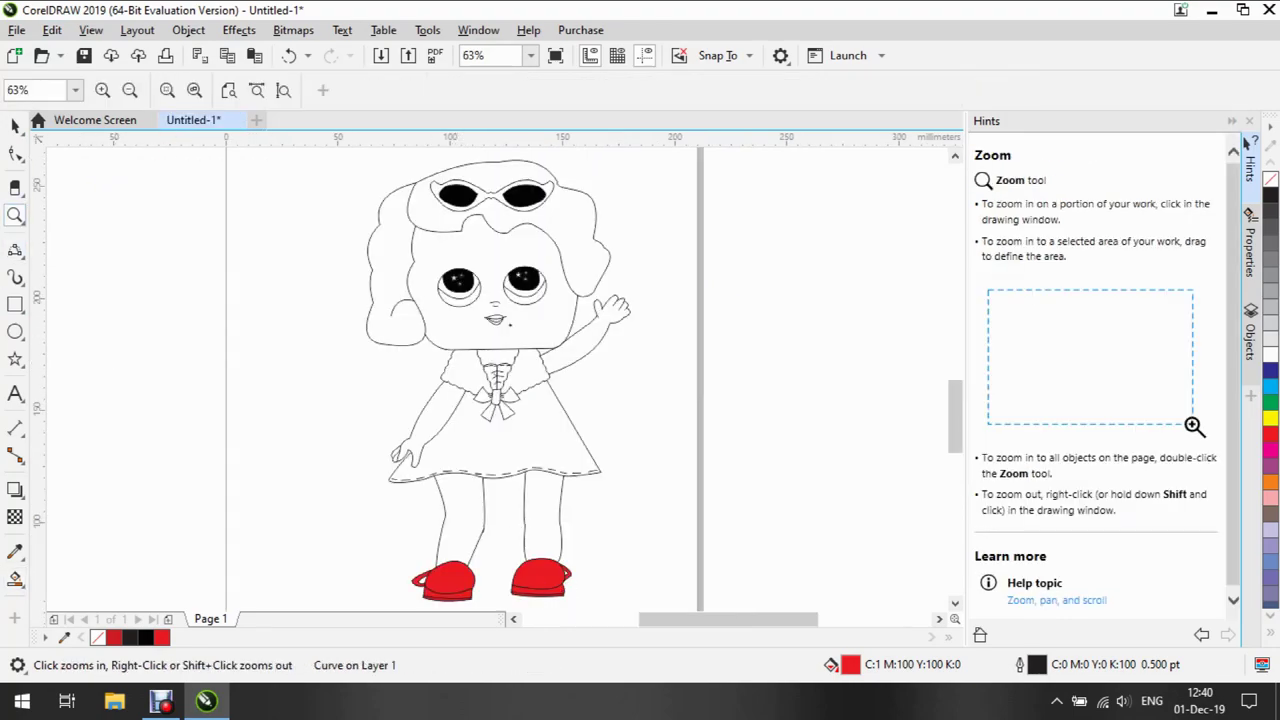
key(F10)
click(527, 460)
click(558, 360)
drag(558, 380, 558, 371)
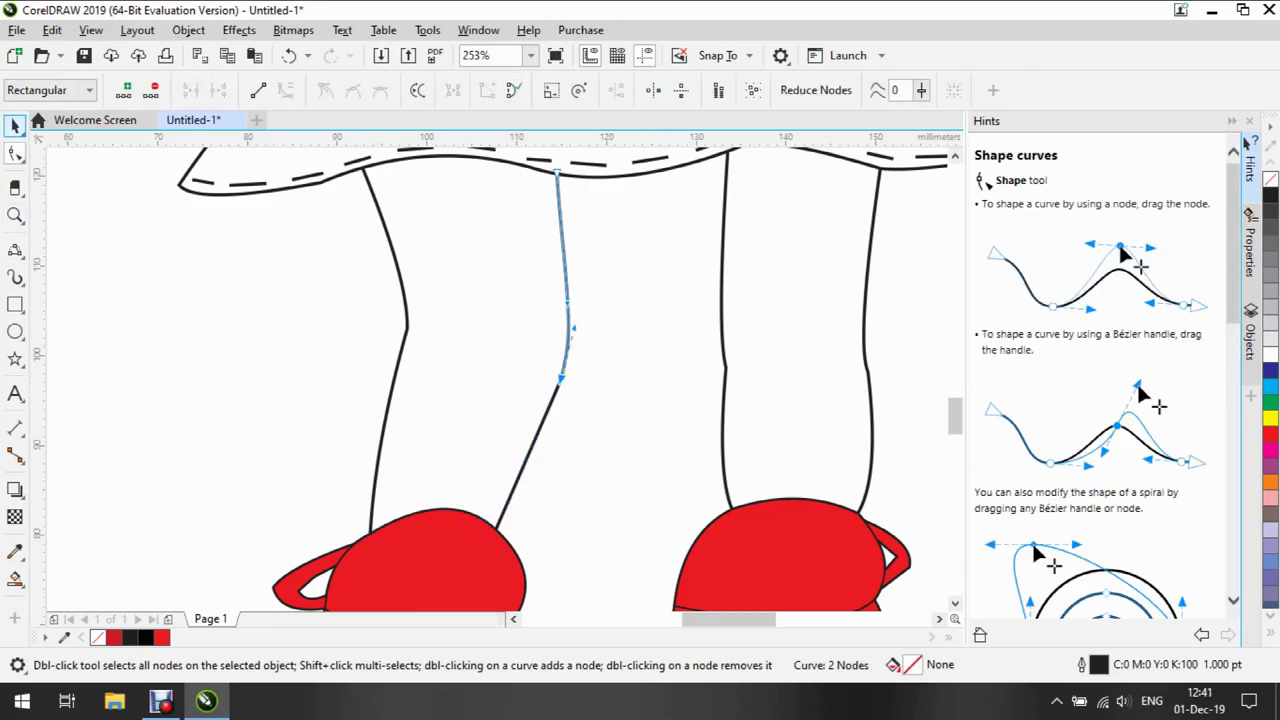
key(space)
Draw two tiny 1 pt curves as knee marks on each leg, each about 0.9 mm wide
click(15, 248)
click(509, 376)
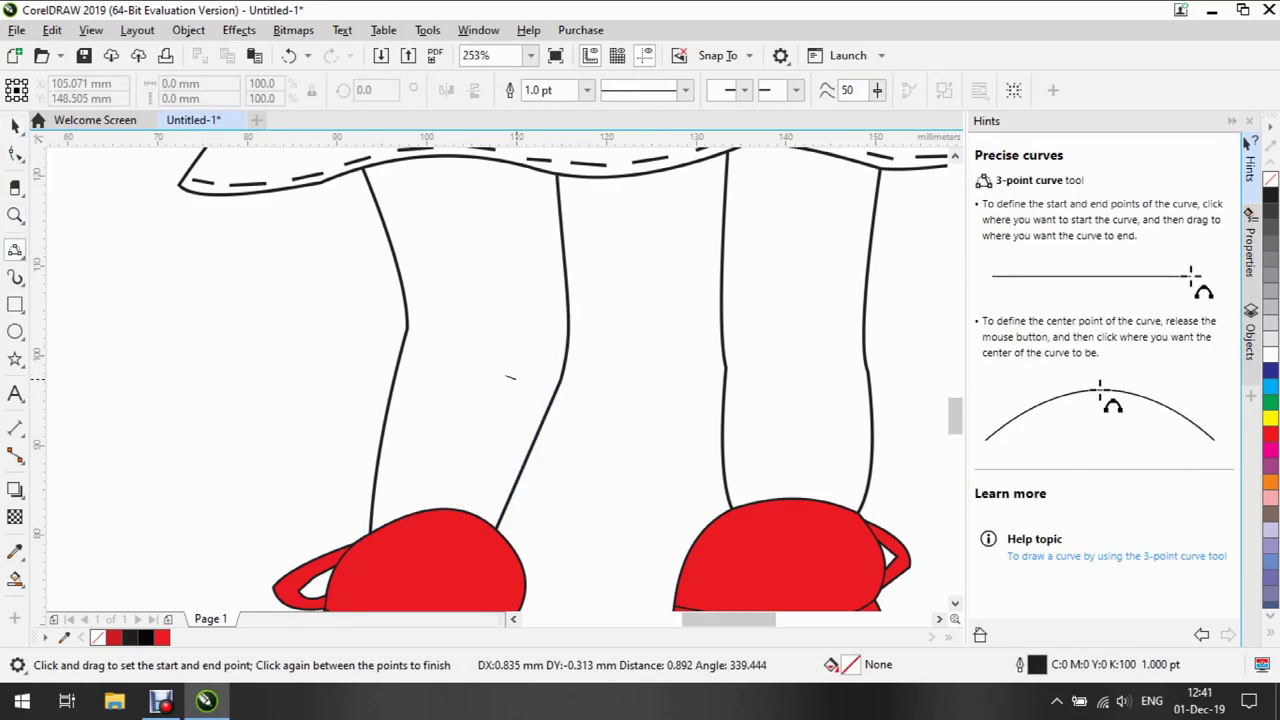
click(509, 376)
drag(520, 374, 752, 362)
click(775, 391)
right_click(535, 372)
key(Escape)
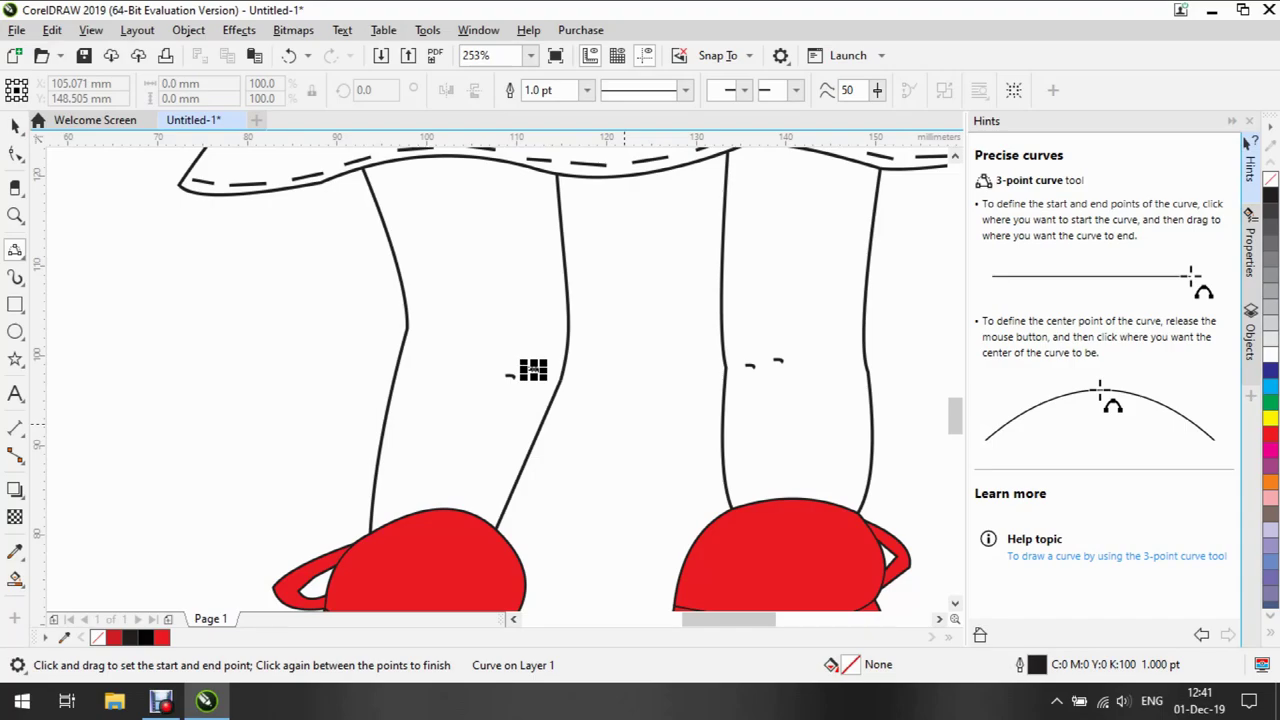
Fill both legs with the pale yellow PANTONE 1215 C using Smart fill and a 0.5 pt outline
key(z)
click(533, 370)
scroll(533, 370, down, 5)
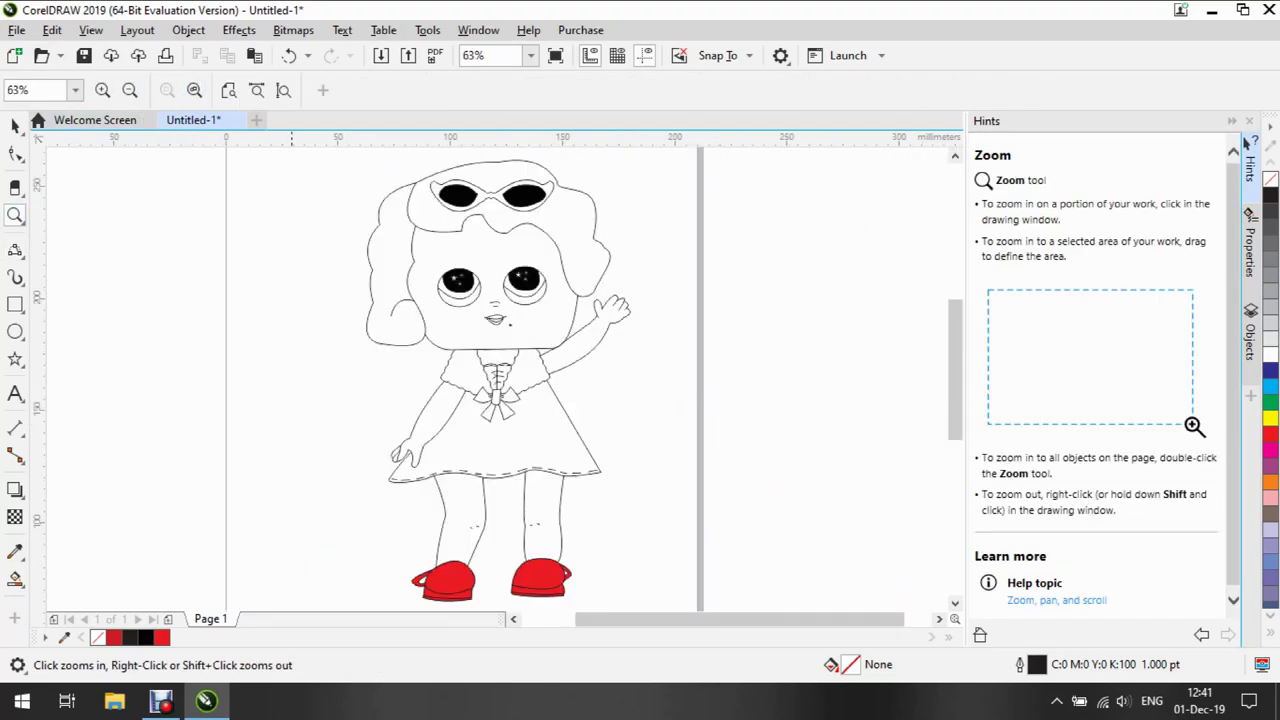
click(15, 578)
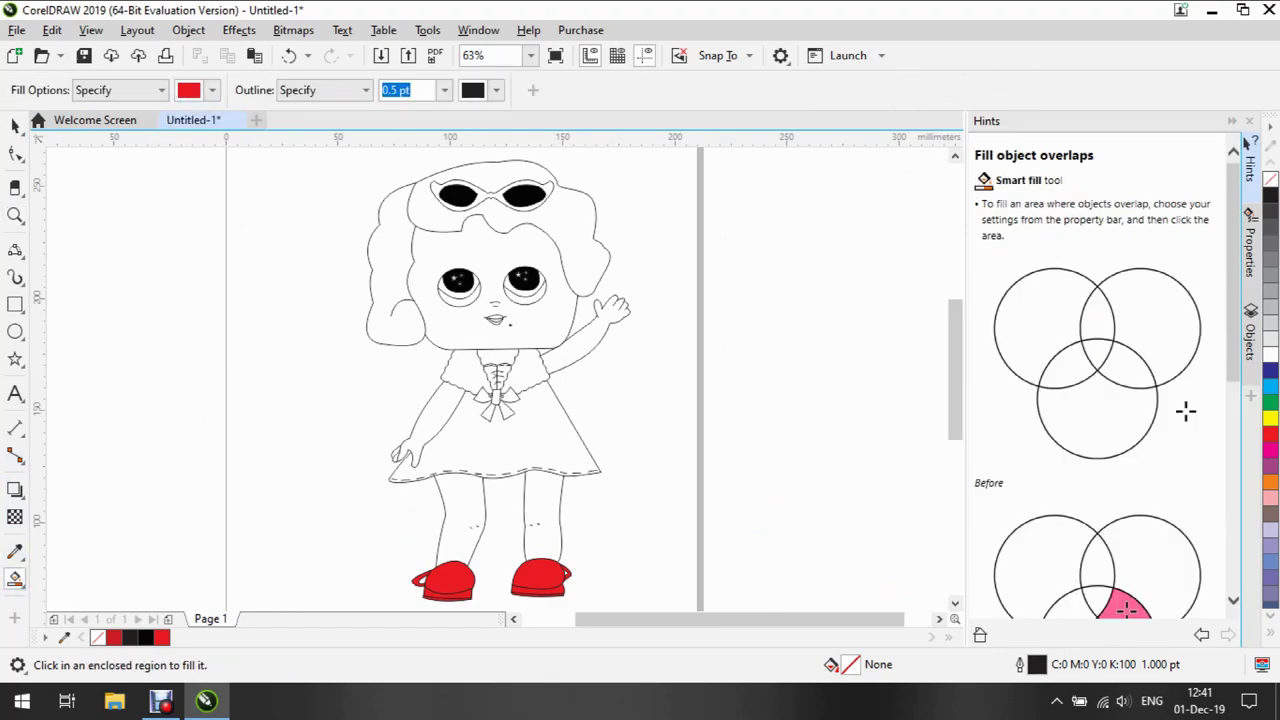
click(212, 90)
drag(314, 318, 198, 318)
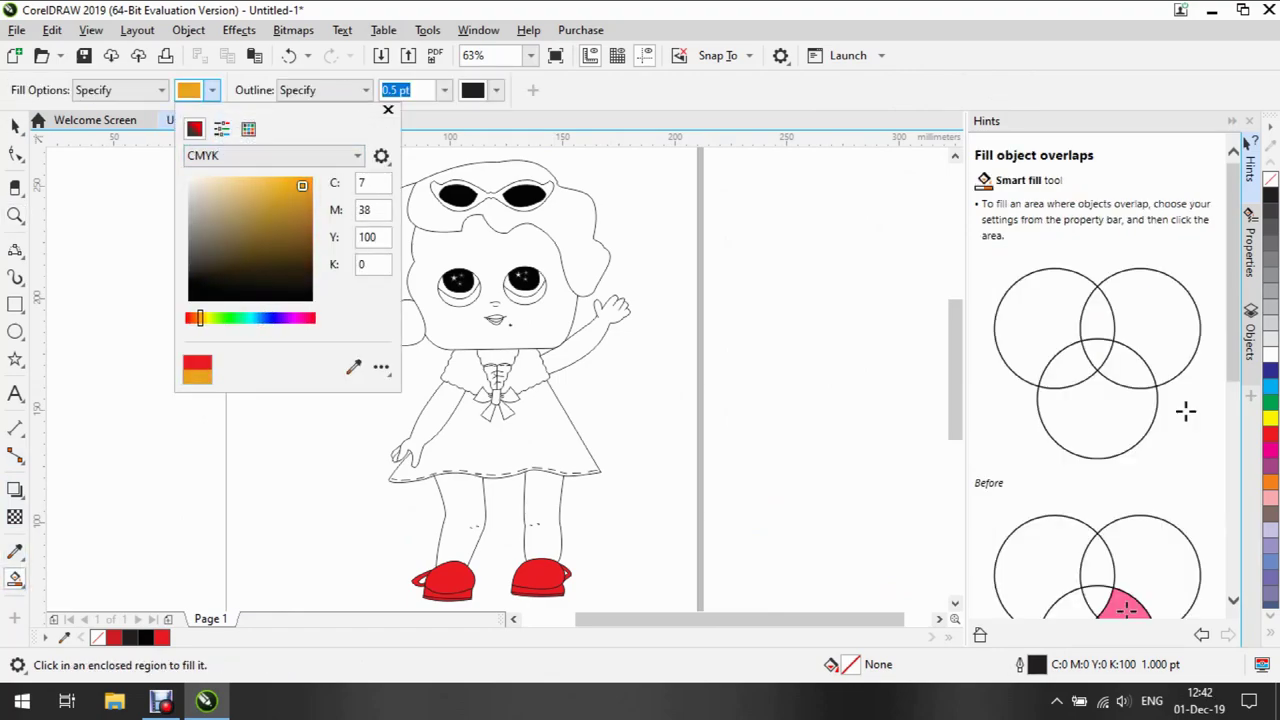
click(248, 128)
click(224, 252)
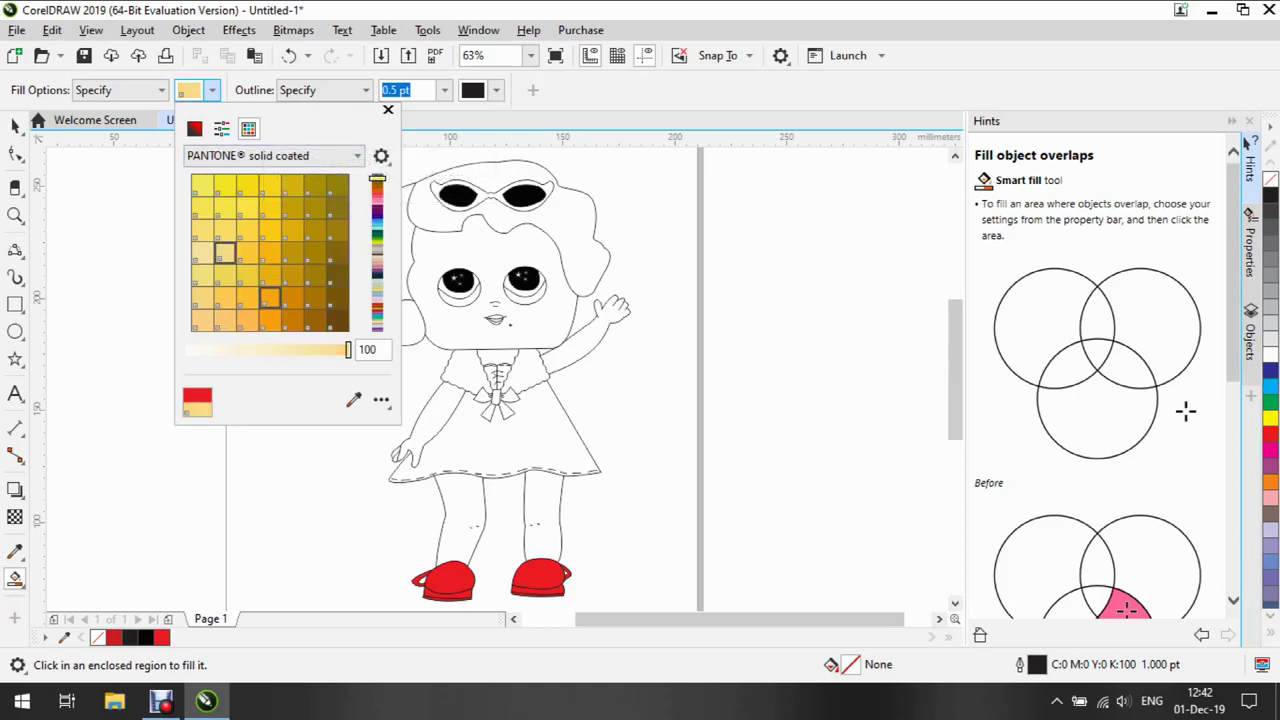
click(455, 530)
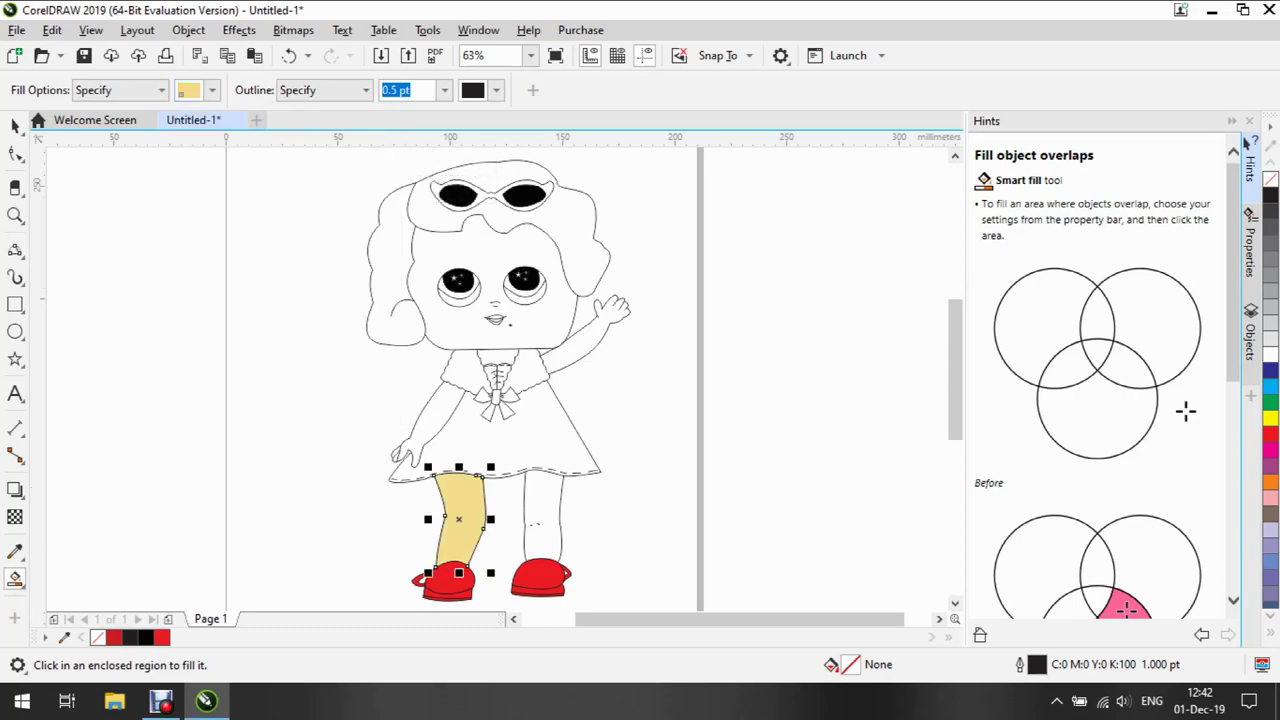
click(540, 520)
click(445, 585)
click(540, 580)
click(458, 287)
click(525, 285)
click(52, 30)
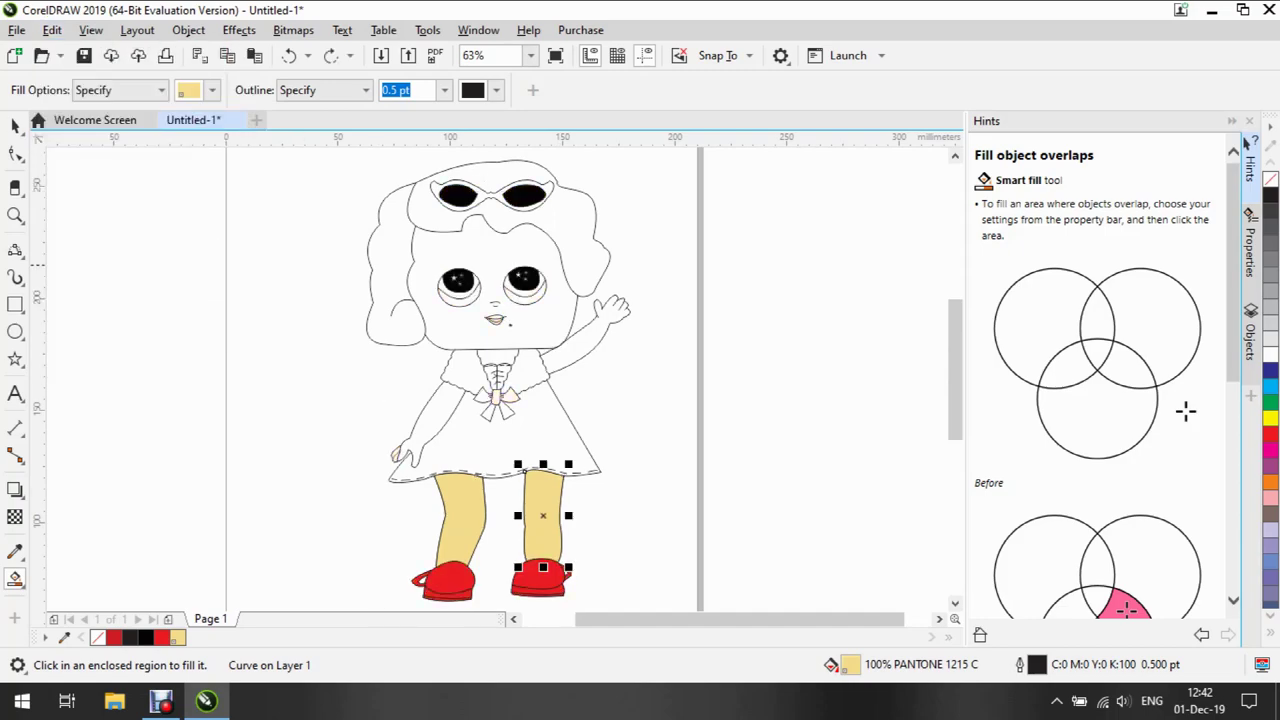
key(space)
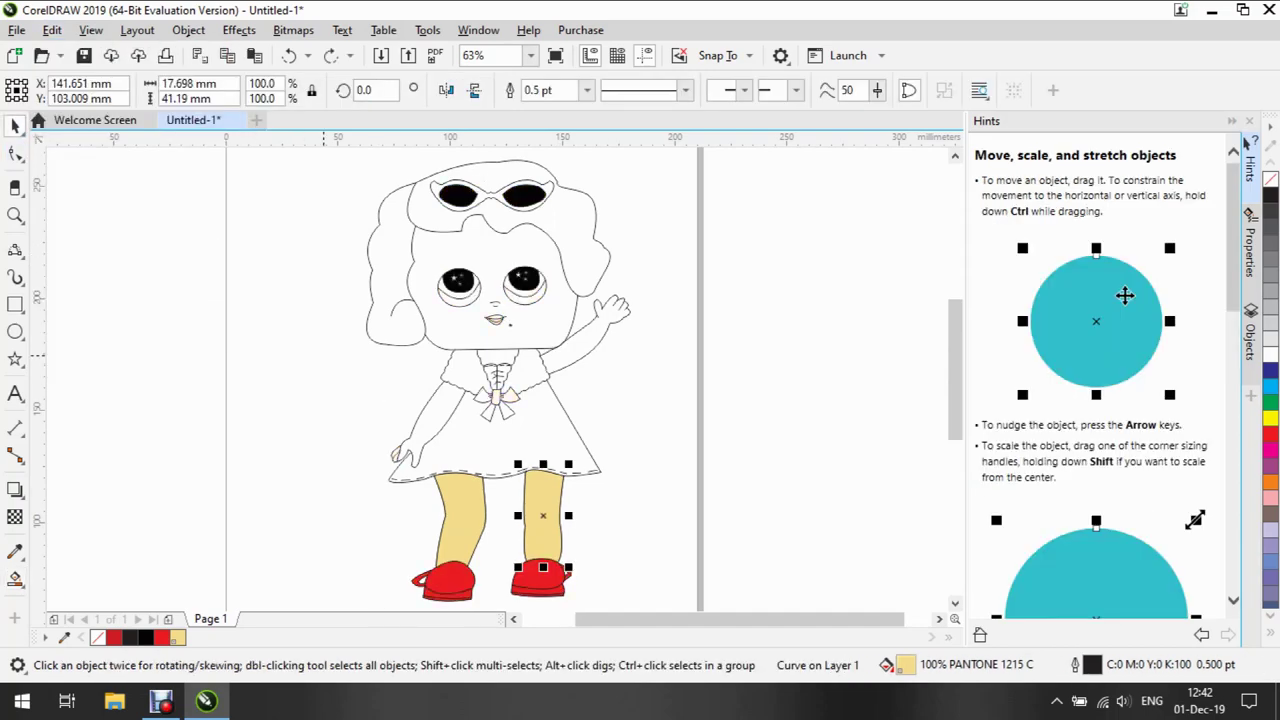
key(space)
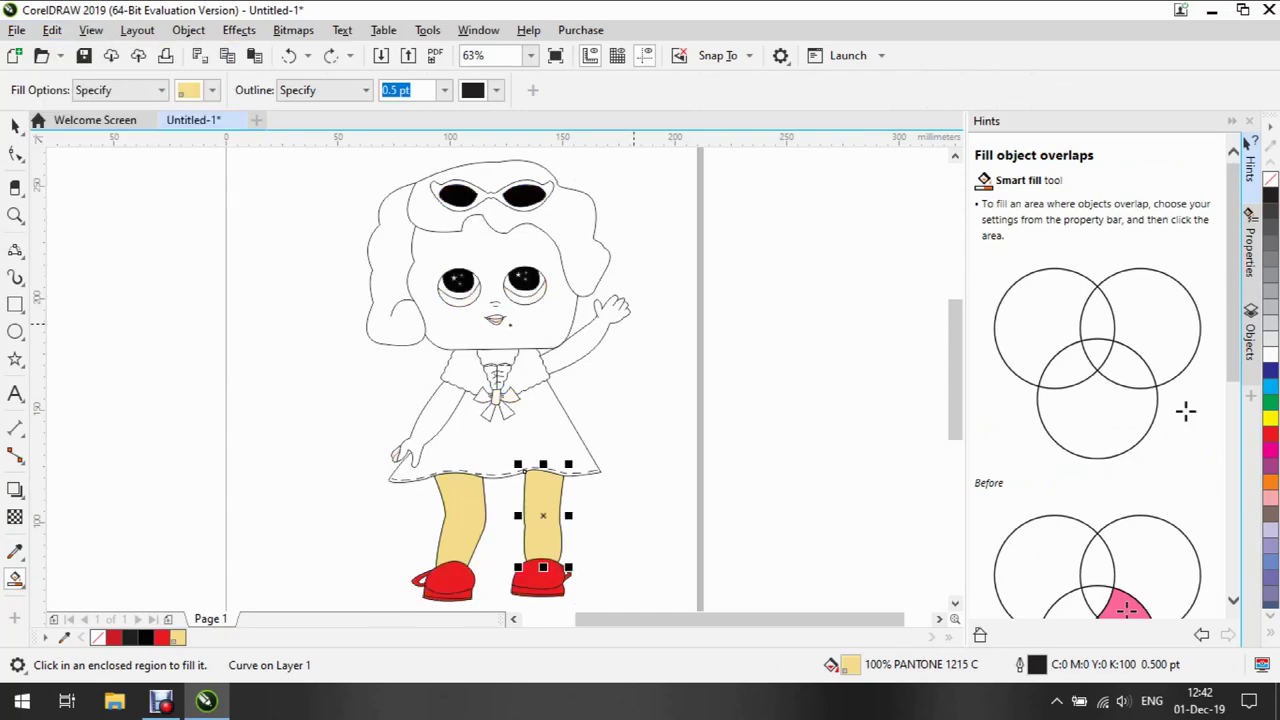
Set the Smart fill colour to a bright yellow from the PANTONE solid coated palette
click(212, 90)
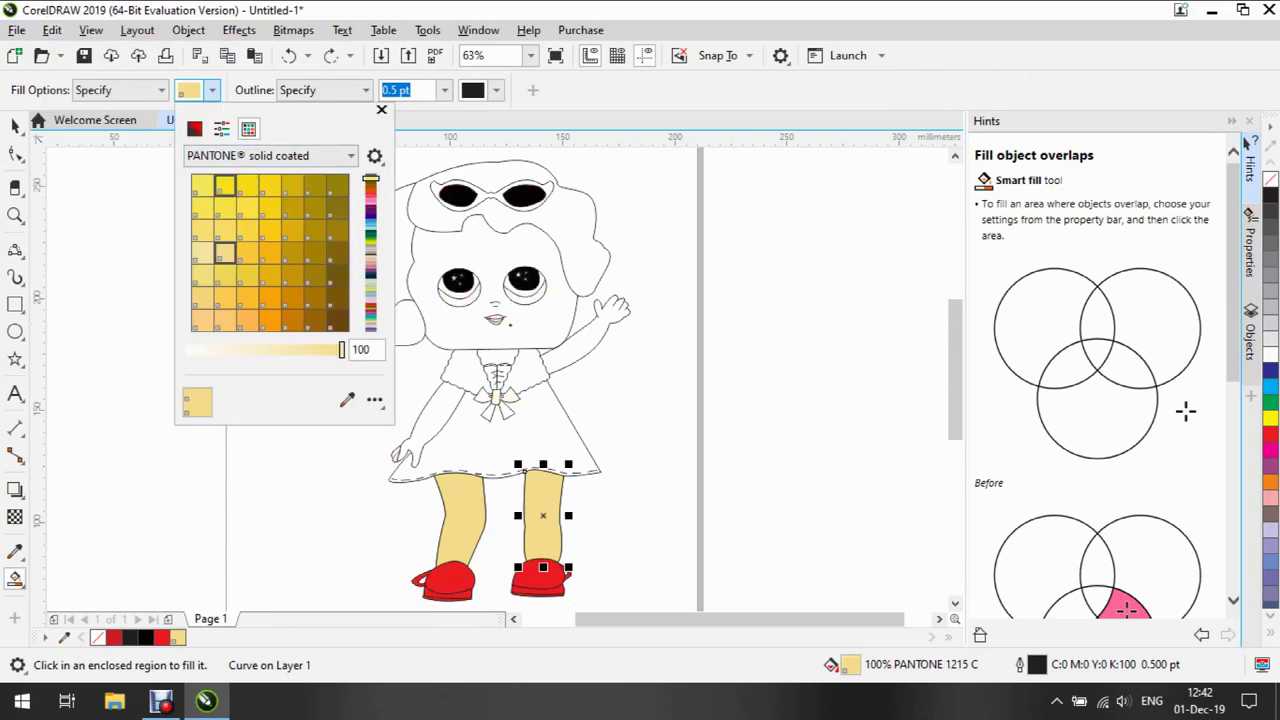
click(194, 128)
click(248, 128)
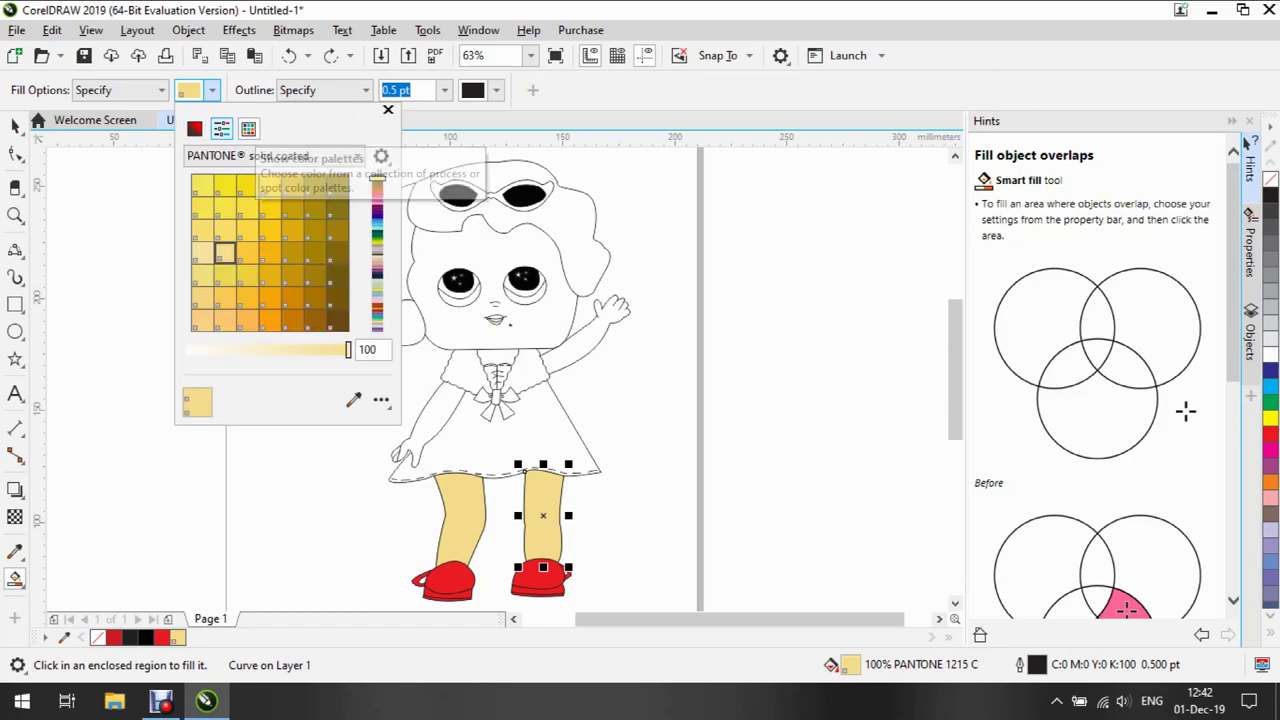
scroll(270, 252, up, 3)
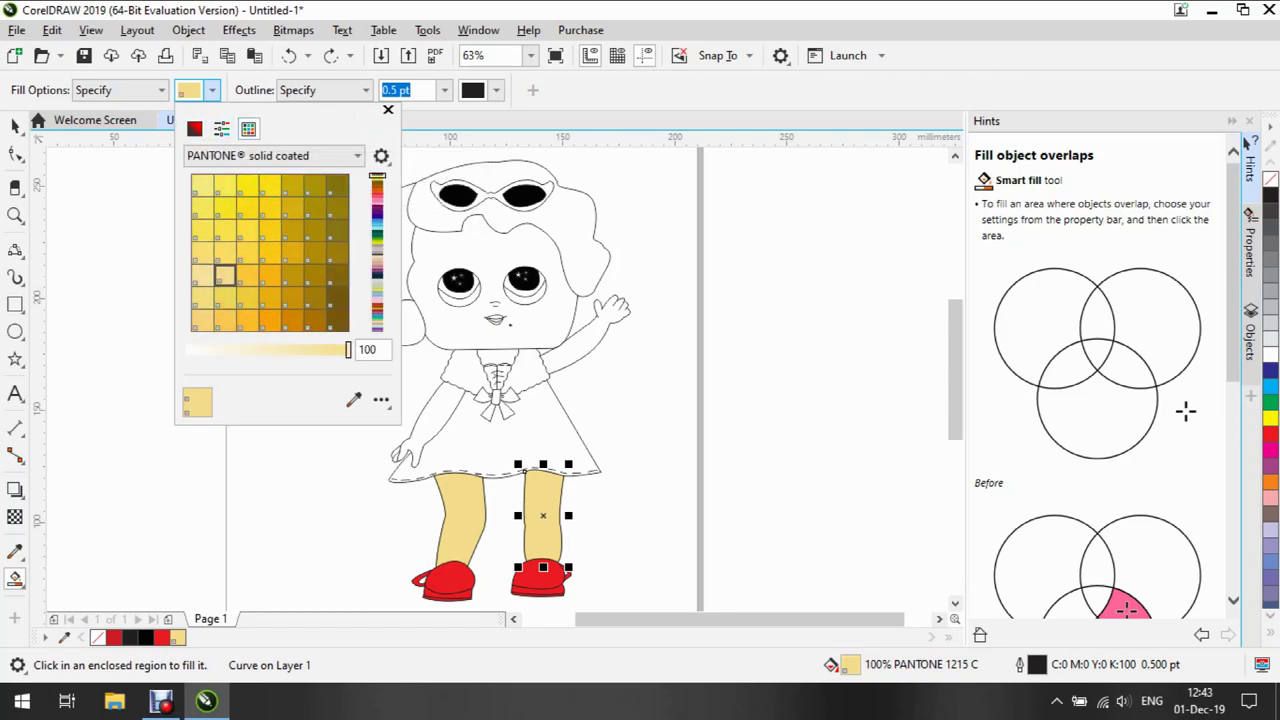
click(202, 185)
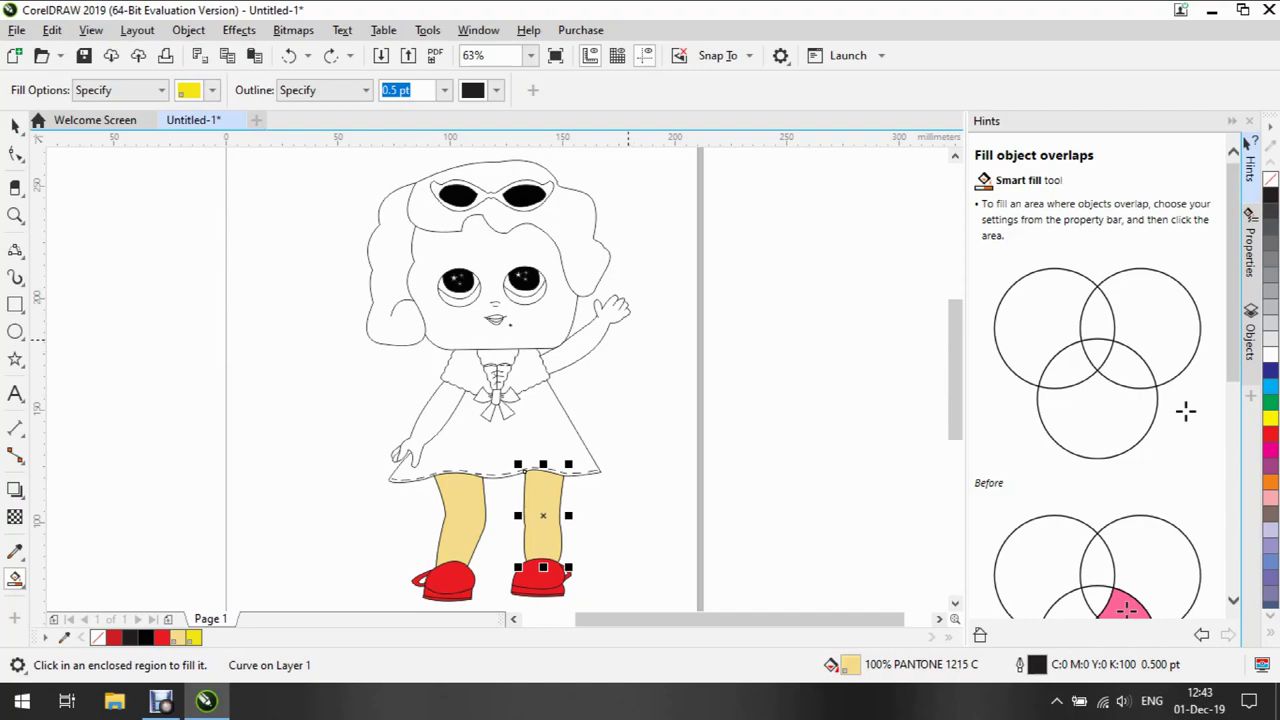
Trace the left part of the hairline above the forehead with joined 1 pt 3-point curves, about 41 × 8.4 mm overall
click(15, 250)
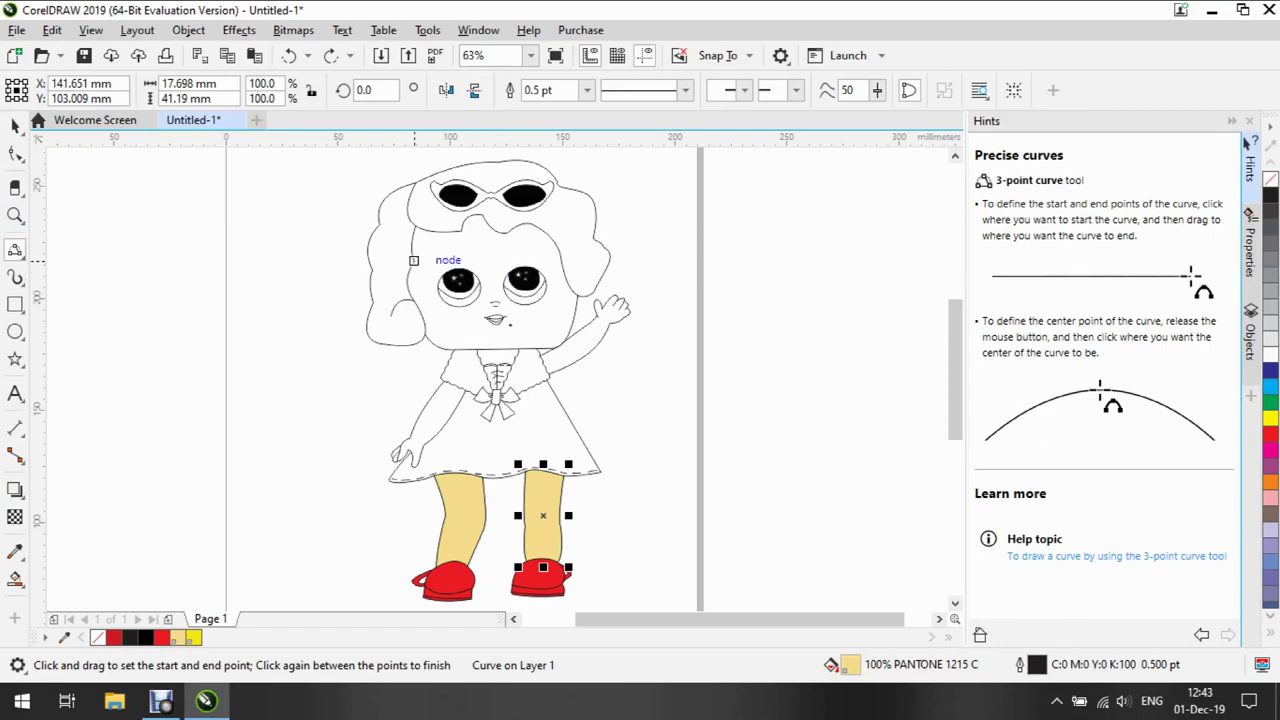
drag(415, 225, 460, 230)
click(437, 231)
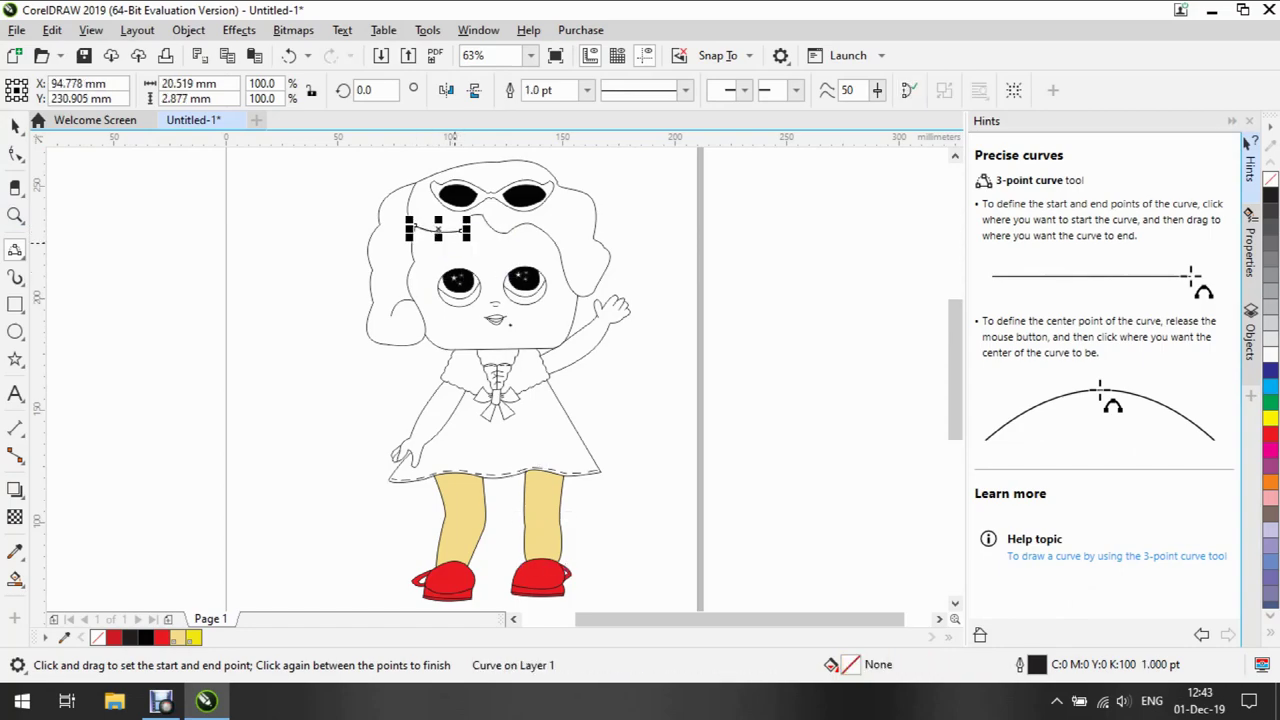
scroll(437, 231, right, 1)
key(z)
key(shift+F2)
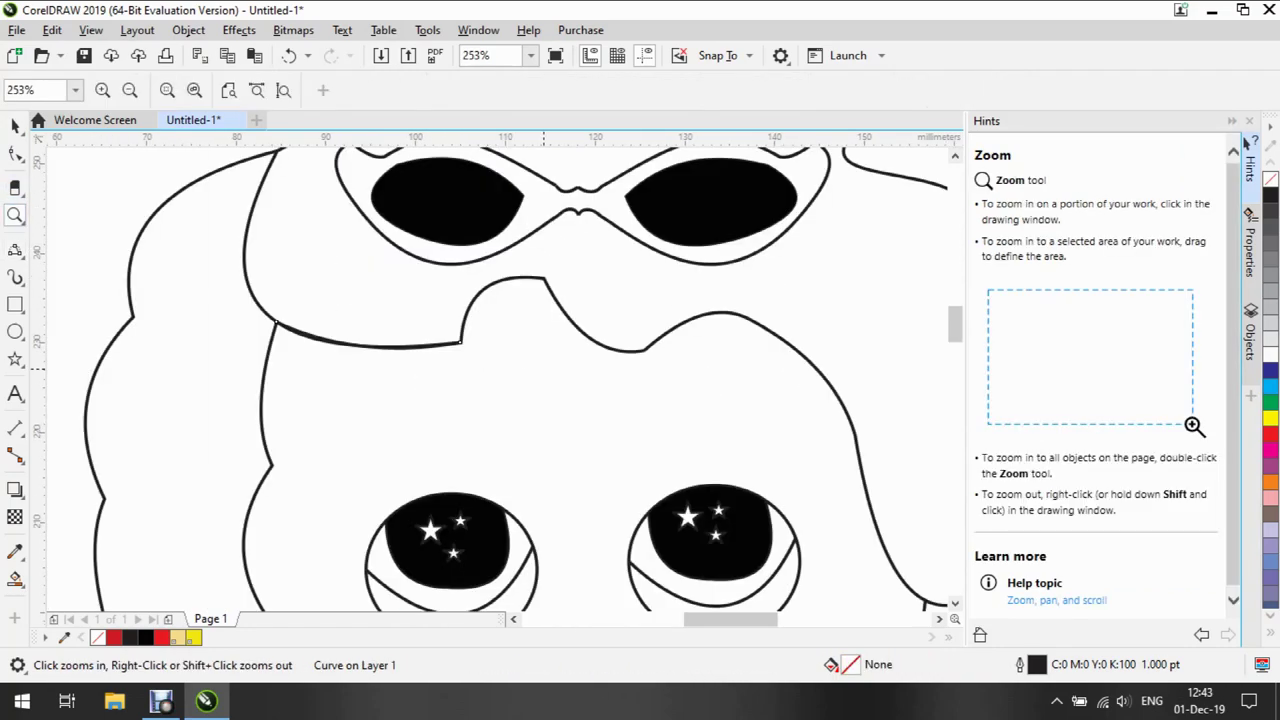
drag(333, 325, 926, 516)
click(425, 218)
click(600, 310)
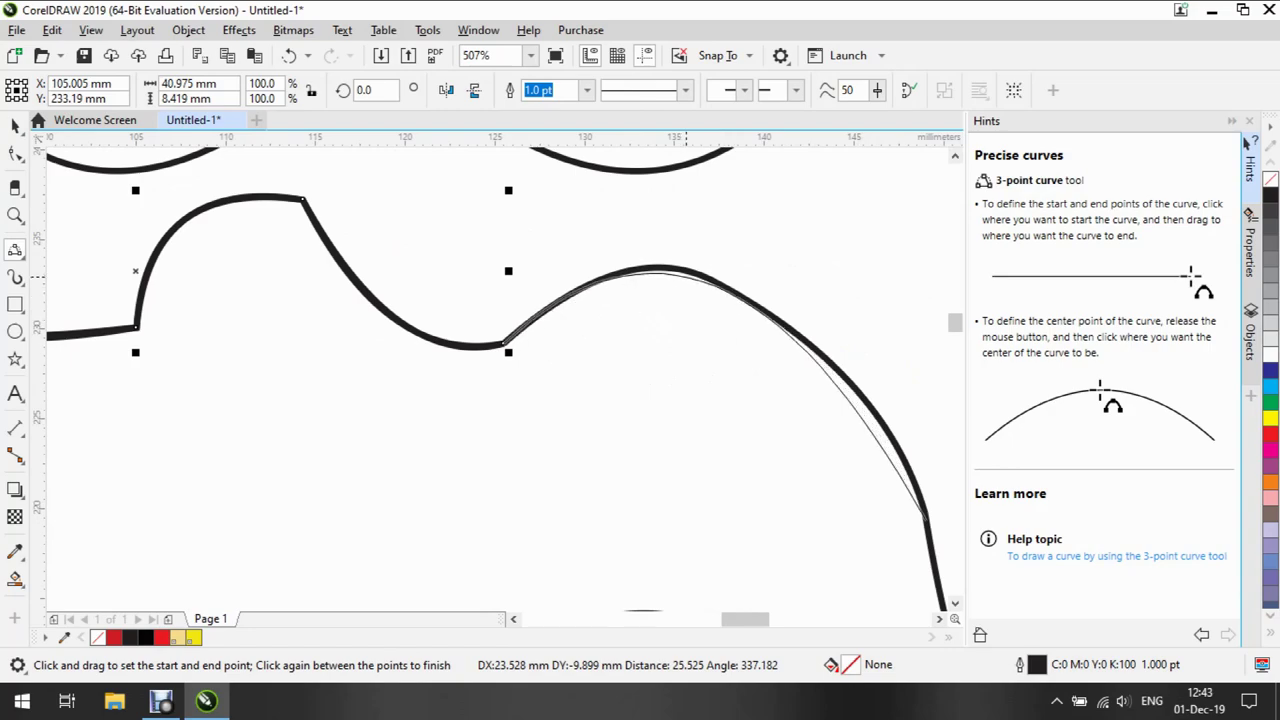
Trace the right part of the hairline and the right face edge down to the chin, about 31 × 56 mm overall
click(691, 271)
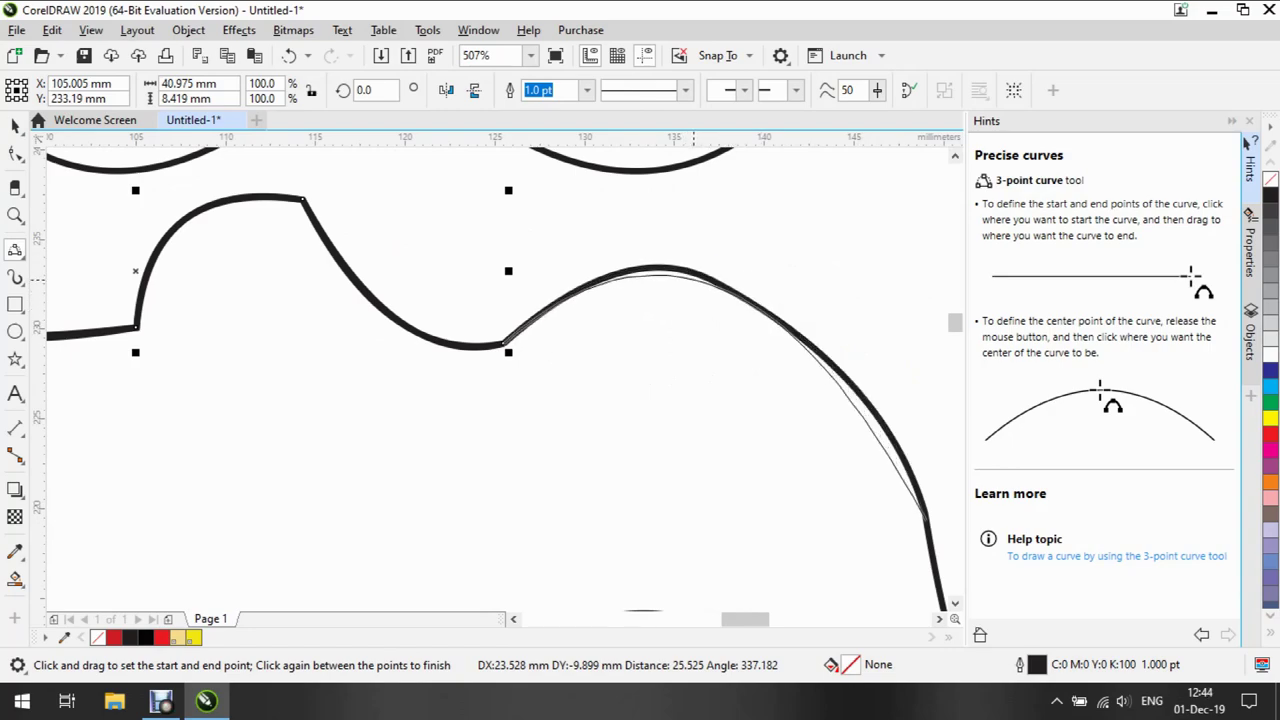
mouse_move(508, 345)
mouse_down()
mouse_move(686, 271)
mouse_move(710, 279)
mouse_move(920, 463)
mouse_move(927, 518)
mouse_move(657, 515)
mouse_move(657, 283)
mouse_move(780, 586)
mouse_move(812, 558)
mouse_move(797, 566)
mouse_move(785, 540)
mouse_move(770, 590)
mouse_move(752, 522)
mouse_move(718, 574)
mouse_move(689, 514)
mouse_move(605, 566)
mouse_move(137, 573)
mouse_up()
click(710, 279)
click(878, 410)
click(743, 571)
click(648, 543)
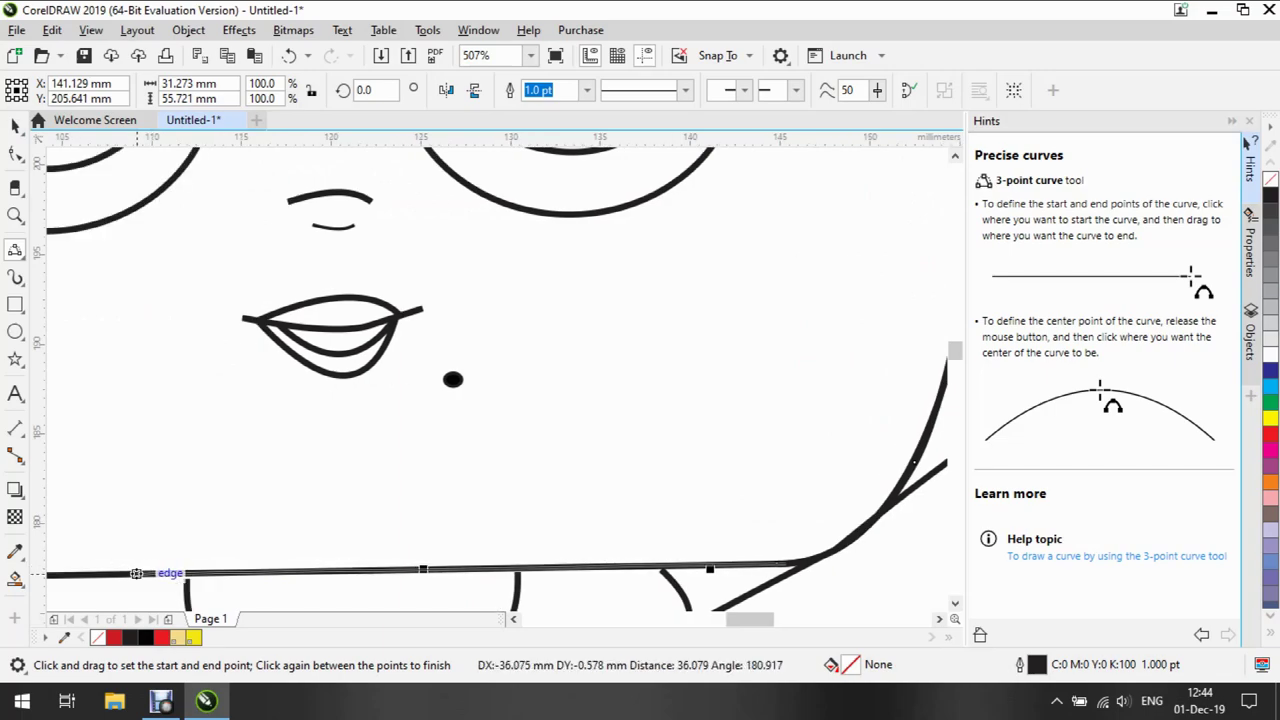
Trace the chin with a curve about 36 mm long, and continue up the left face edge to the hairline
click(330, 573)
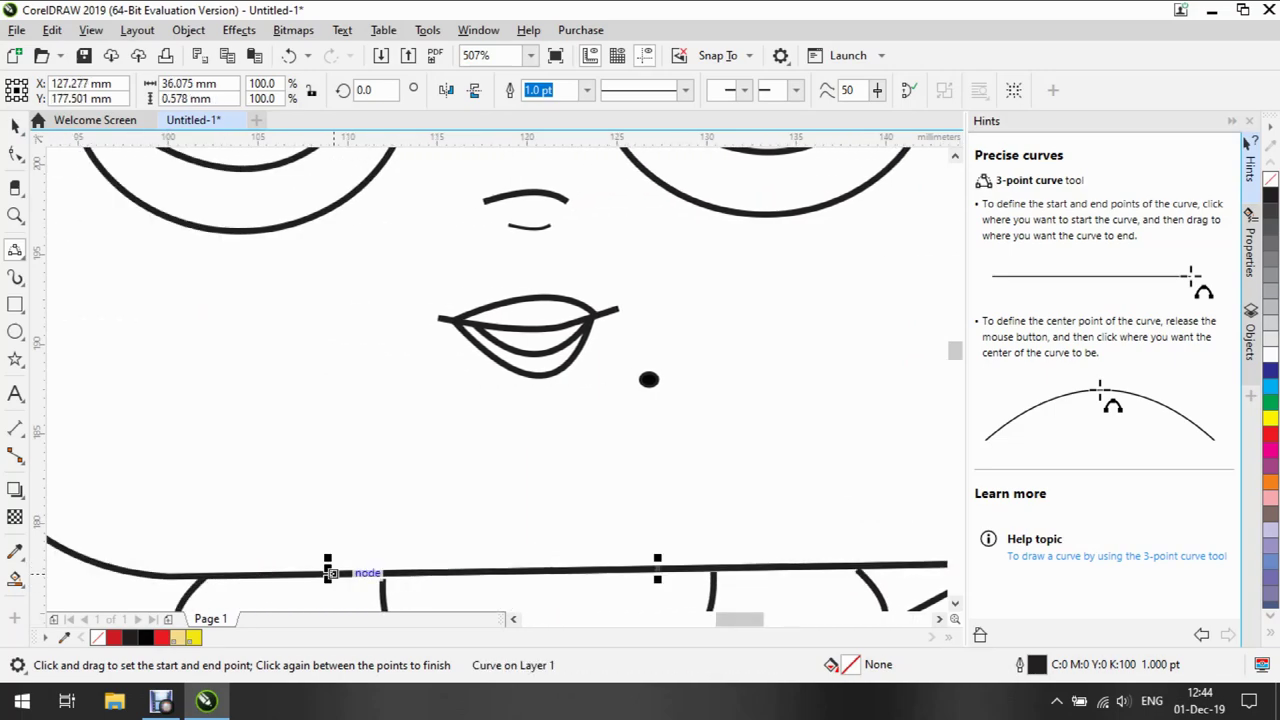
mouse_move(140, 571)
mouse_down()
mouse_move(109, 457)
mouse_move(143, 171)
mouse_move(248, 392)
mouse_move(240, 418)
mouse_move(120, 172)
mouse_move(114, 289)
mouse_move(163, 152)
mouse_move(165, 440)
mouse_up()
click(110, 447)
click(118, 262)
click(143, 322)
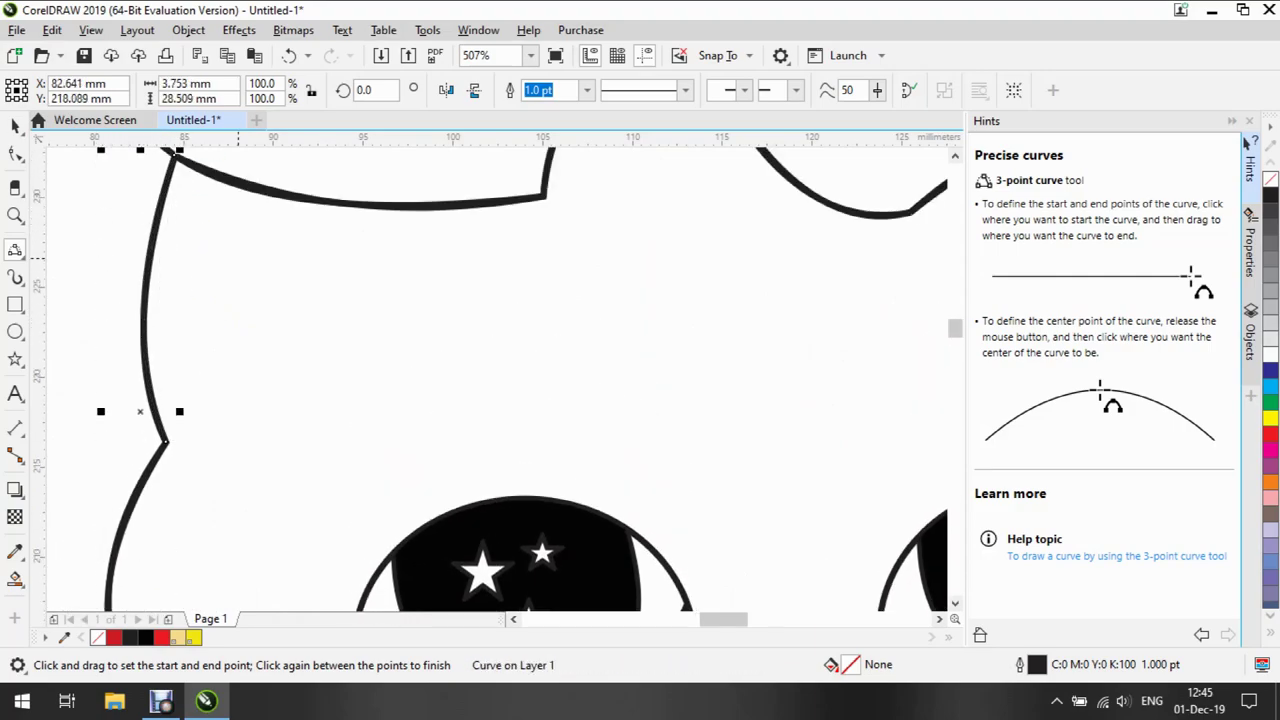
Move the eyes, nose, mouth and beauty mark together off the face to the empty area right of the head
scroll(254, 248, down, 3)
click(15, 152)
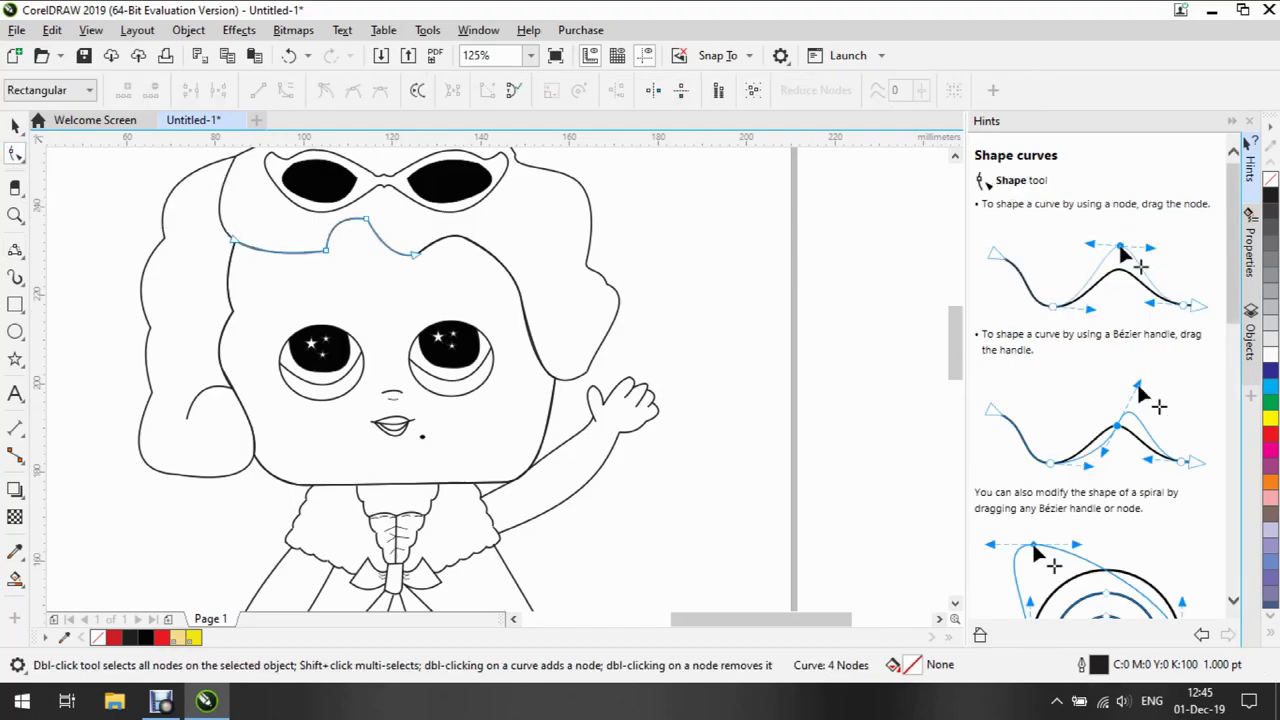
key(space)
key(Escape)
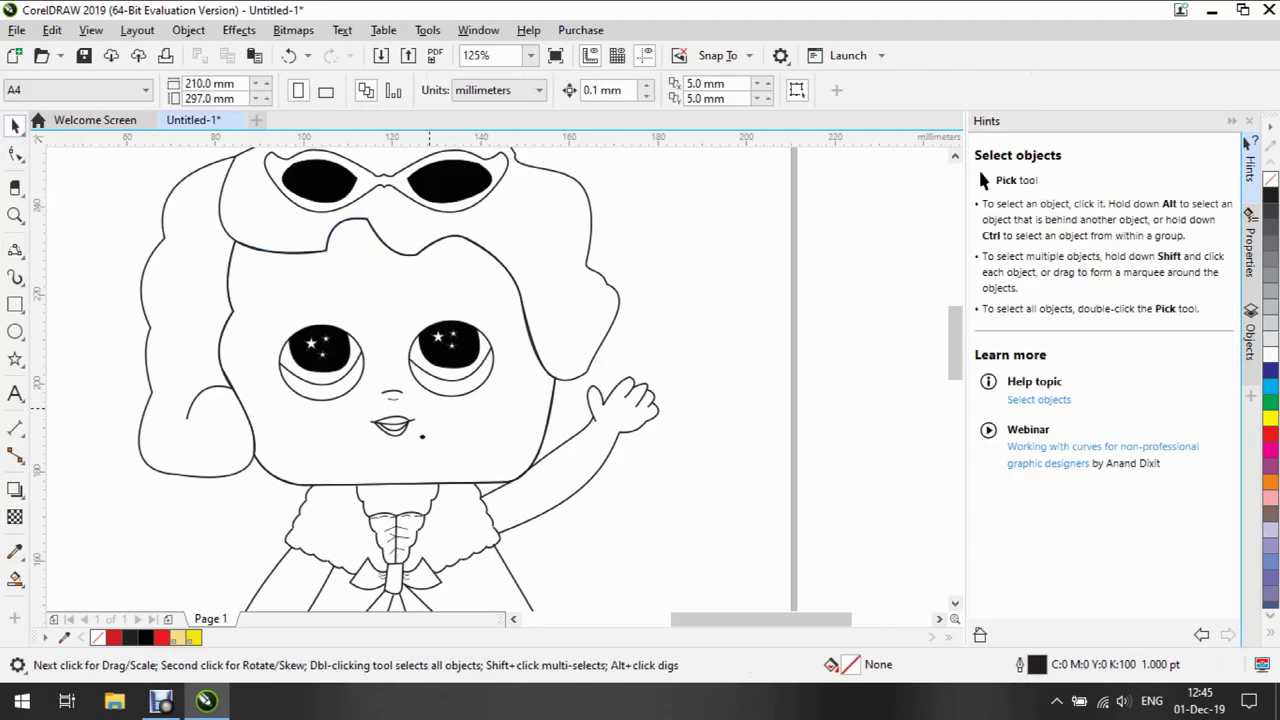
drag(265, 305, 505, 450)
drag(320, 355, 745, 205)
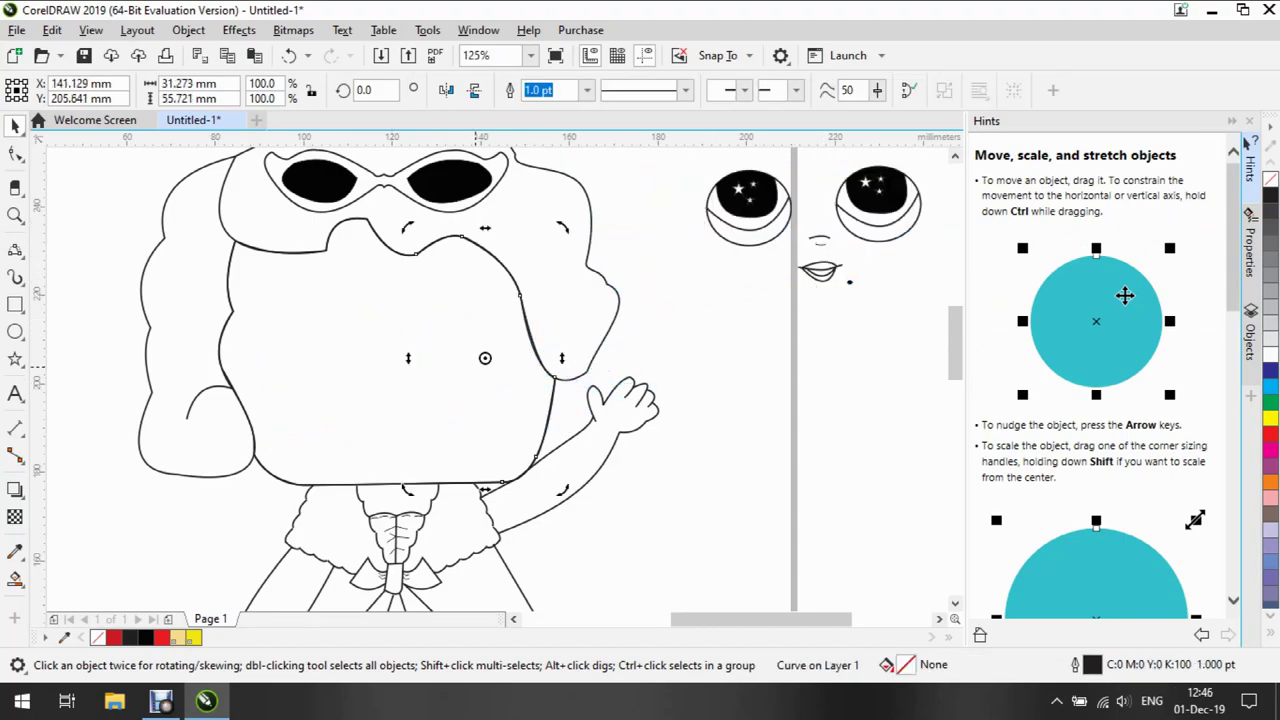
Move the traced hairline, chin and face edge curves off the face toward the empty area right of the dress
click(595, 418)
drag(690, 400, 756, 386)
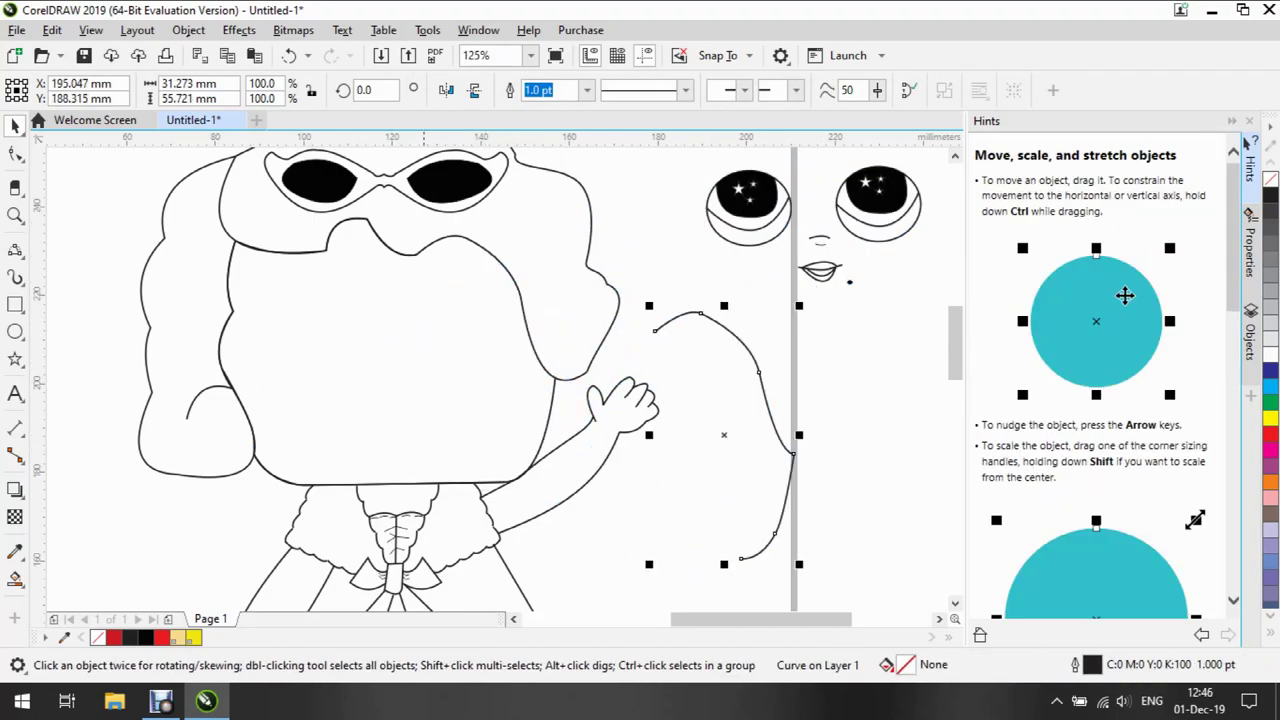
drag(440, 430, 621, 492)
drag(239, 304, 470, 428)
drag(300, 248, 540, 326)
key(Escape)
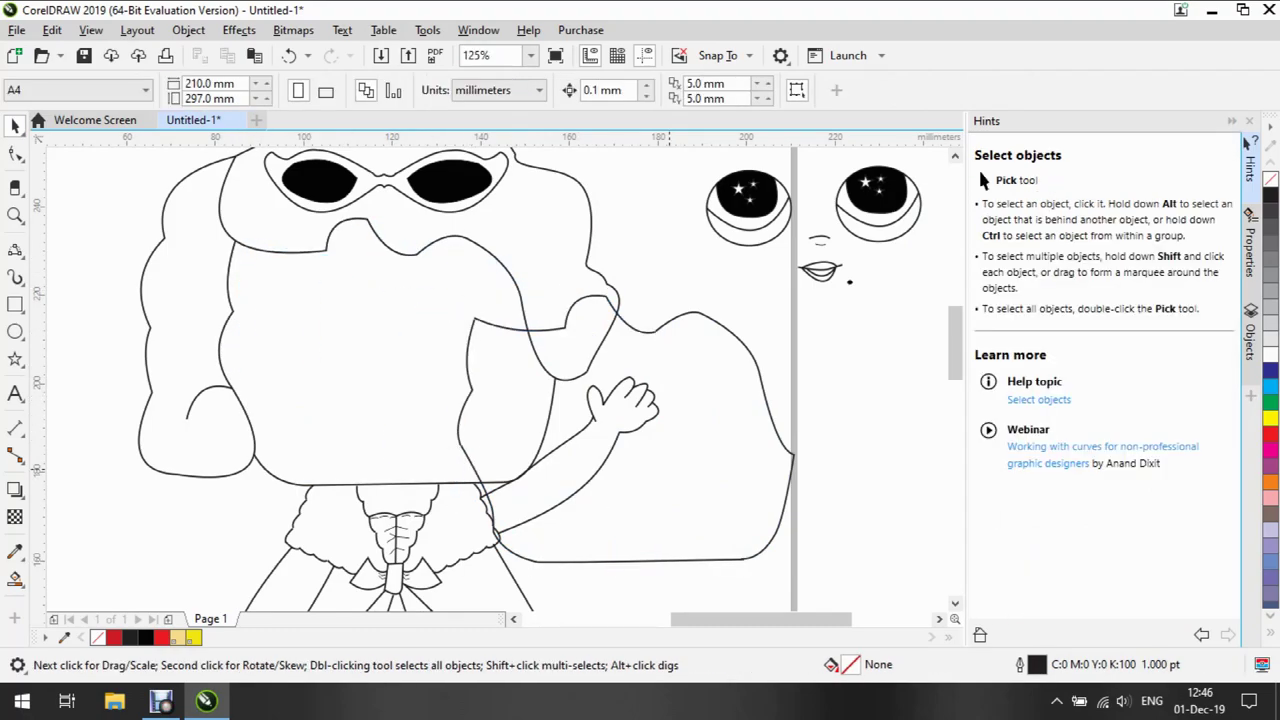
Shift the traced outline curves further right, and place the left hairline piece next to the right face edge curve
drag(700, 313, 848, 340)
drag(550, 333, 693, 355)
drag(606, 410, 606, 412)
click(660, 352)
drag(660, 352, 658, 362)
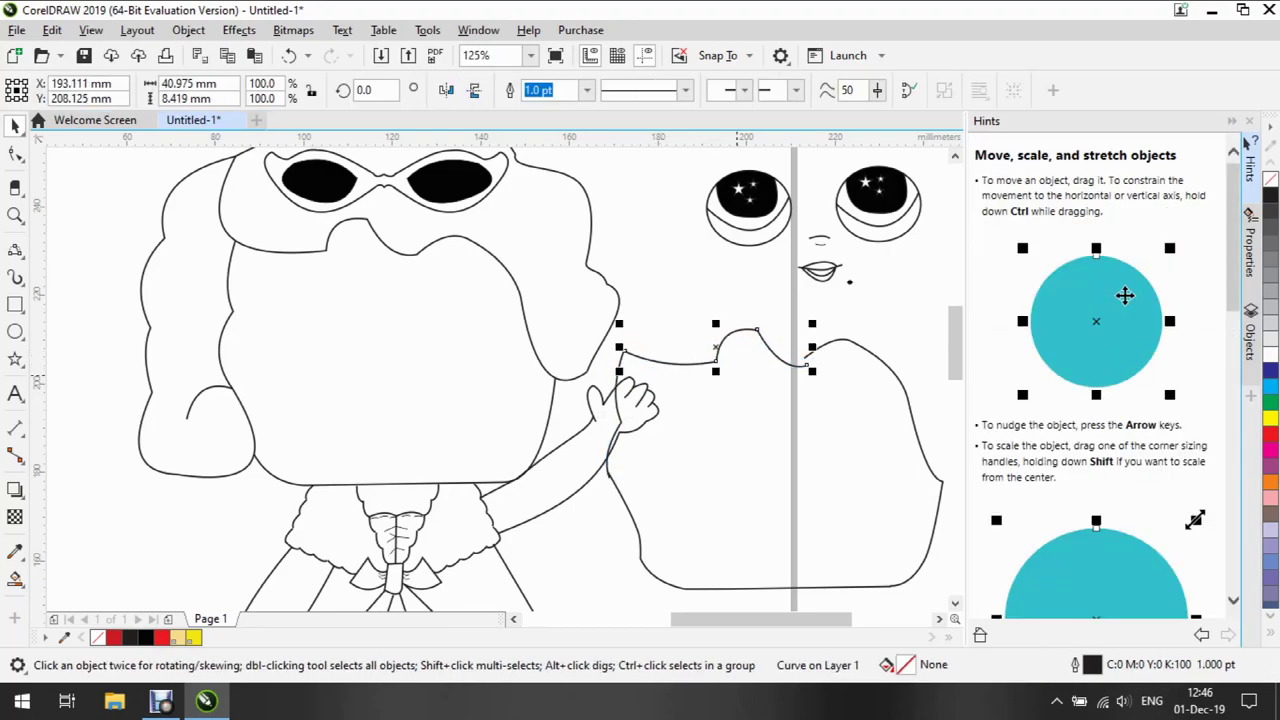
Join the moved hairline pieces end to end, and stretch the left face edge curve to about 30 mm tall to meet the hairline
click(860, 412)
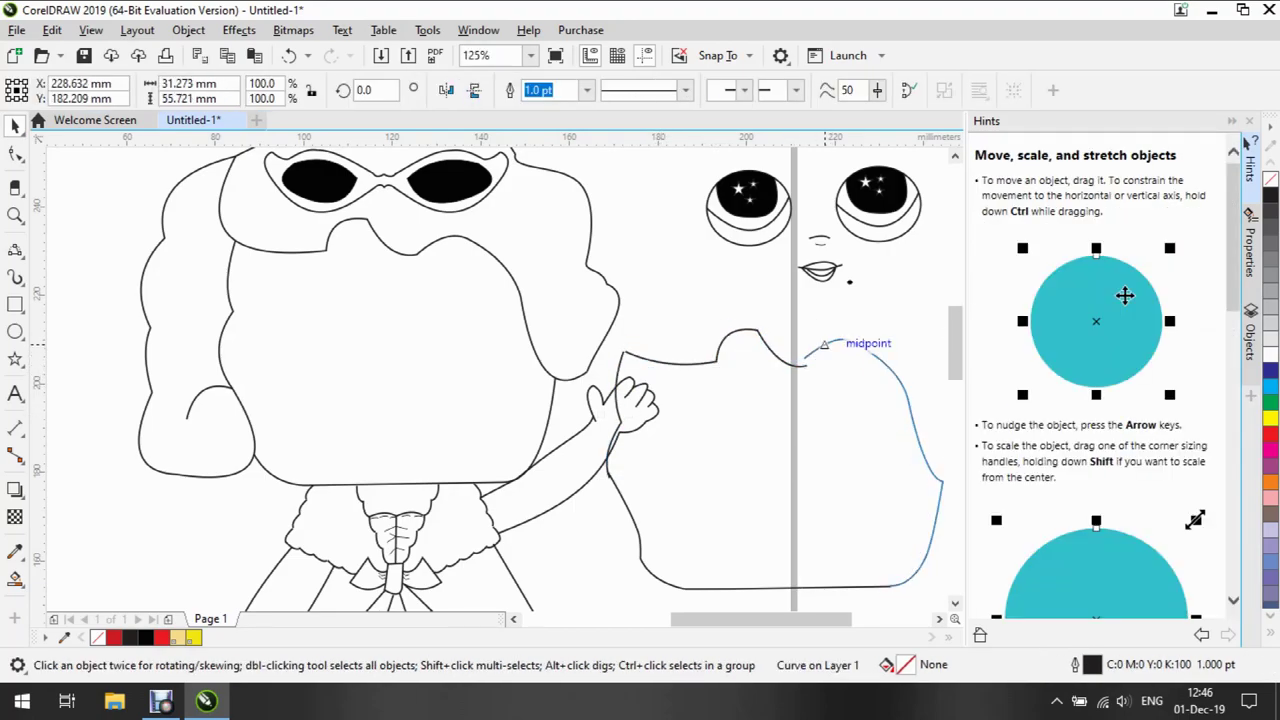
click(806, 364)
click(620, 352)
key(Escape)
click(608, 472)
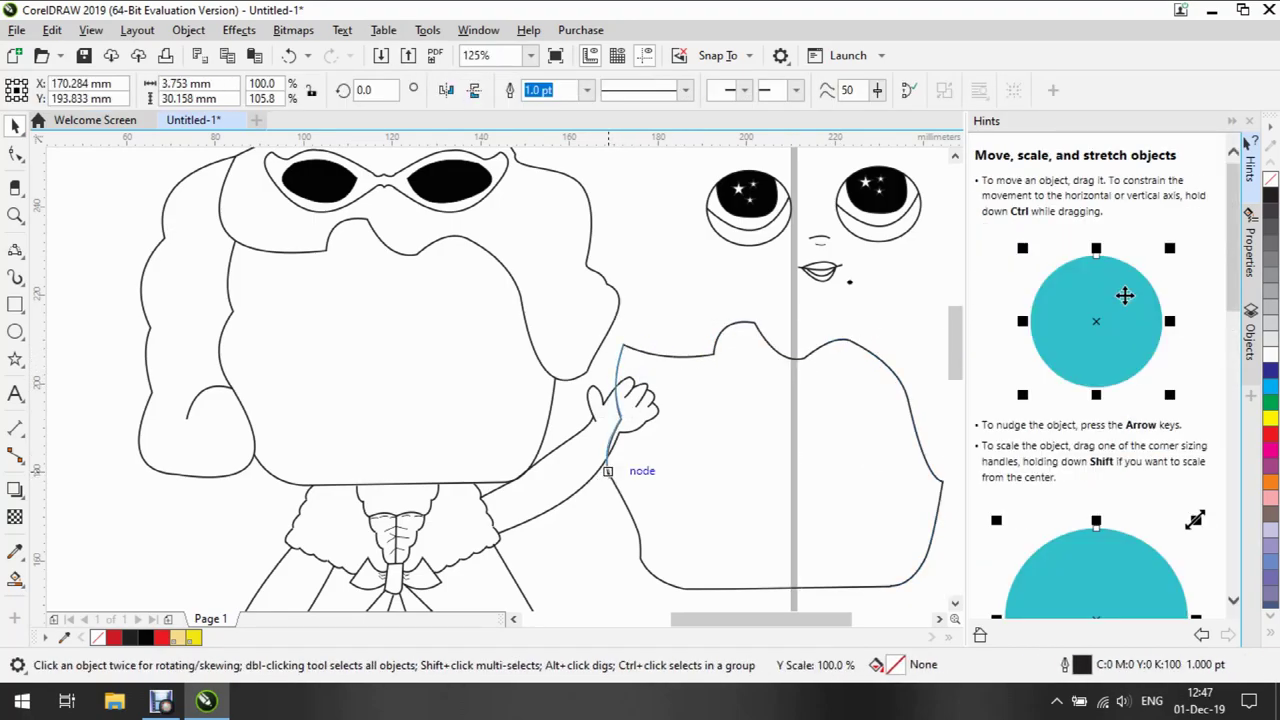
Try to colour the relocated face outline yellow with Smart fill, and undo the fill
key(Escape)
click(665, 354)
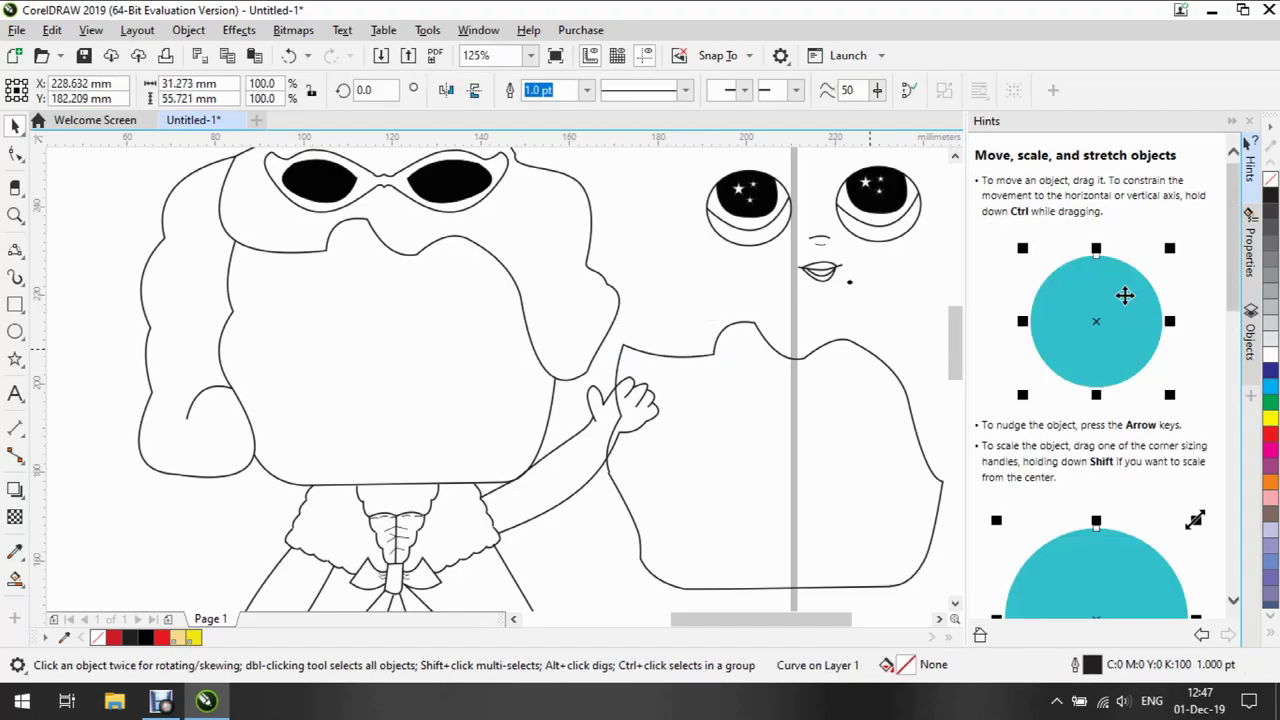
shift+click(612, 484)
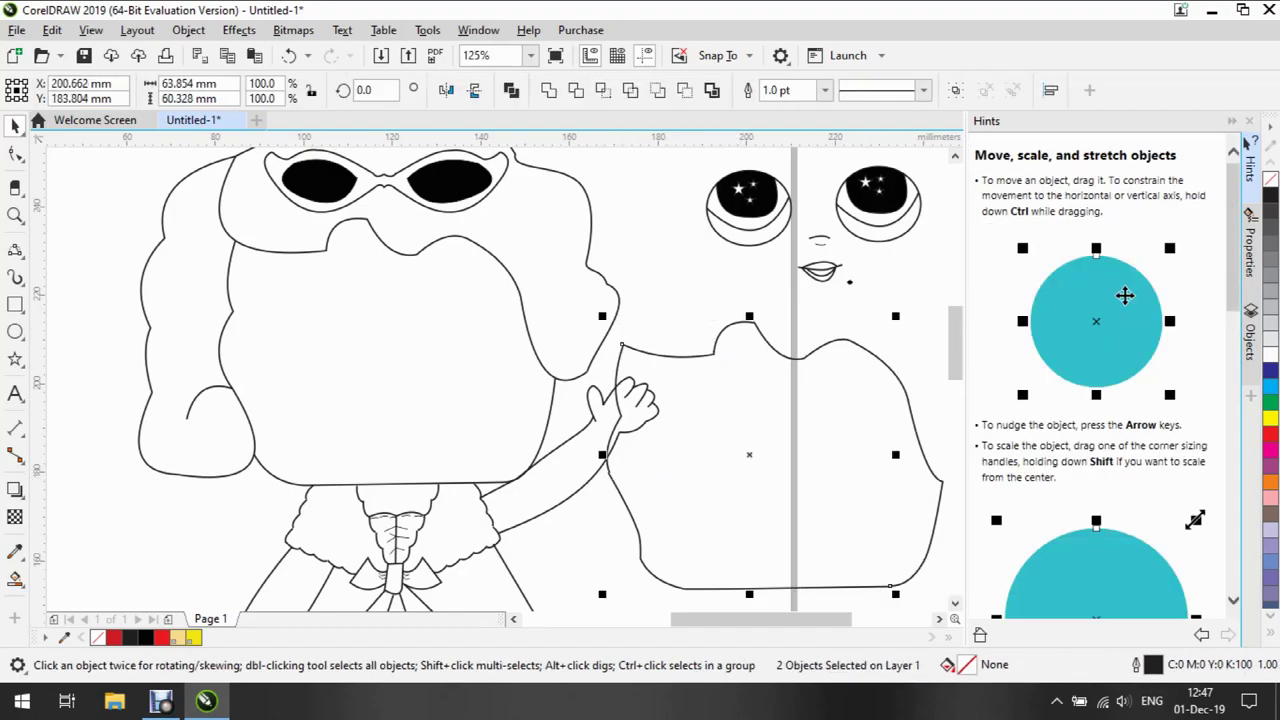
click(15, 578)
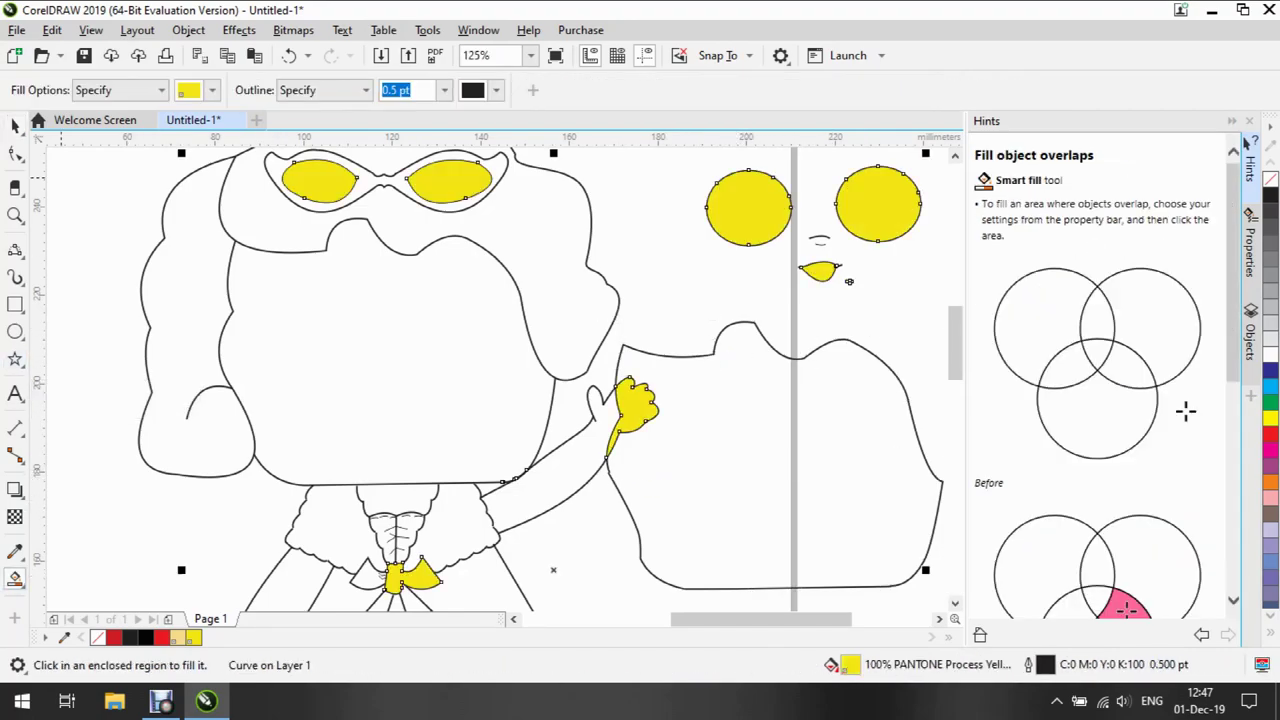
key(ctrl+z)
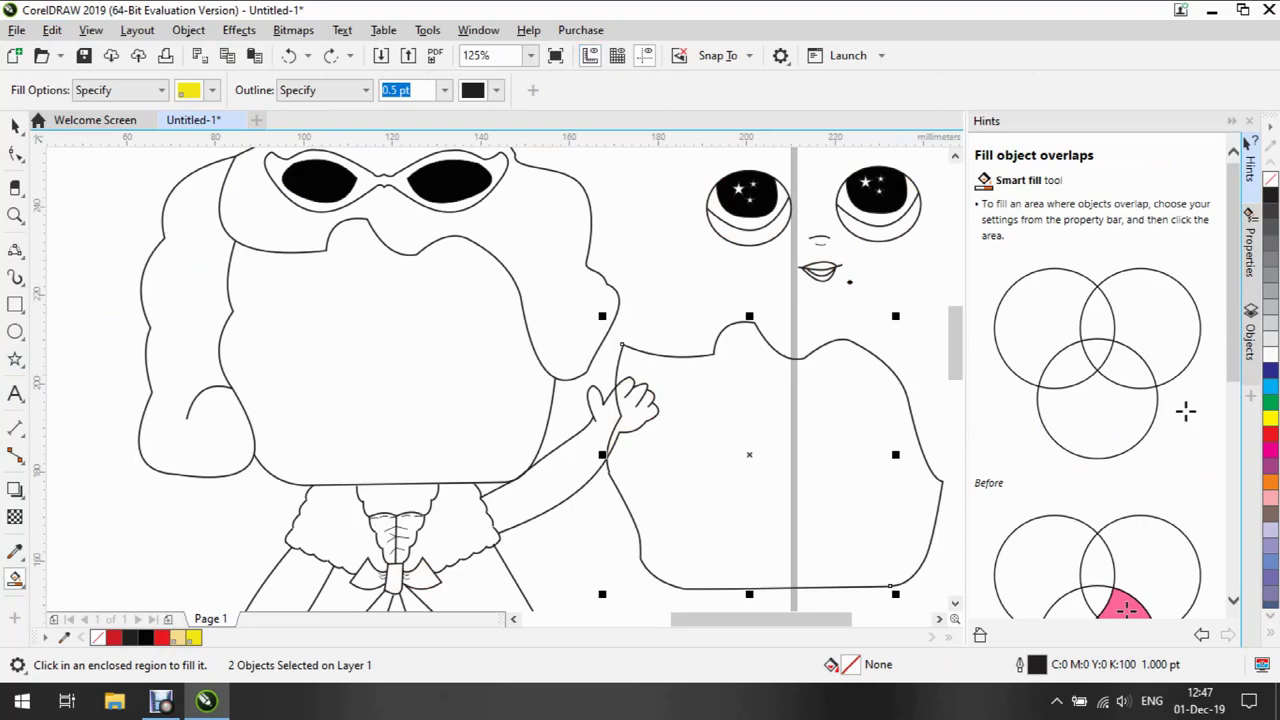
key(alt+e)
key(Right)
key(Right)
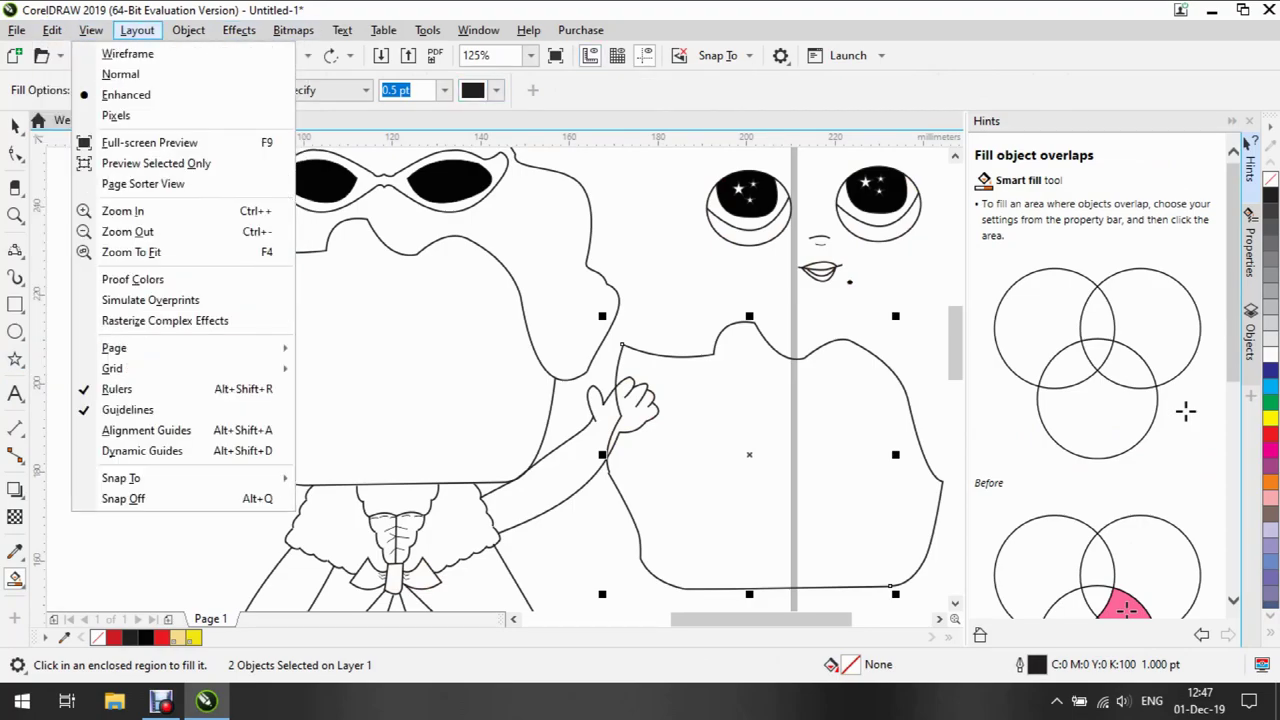
key(Escape)
key(Escape)
key(shift+F10)
key(Down)
key(Down)
key(Down)
key(Down)
key(Escape)
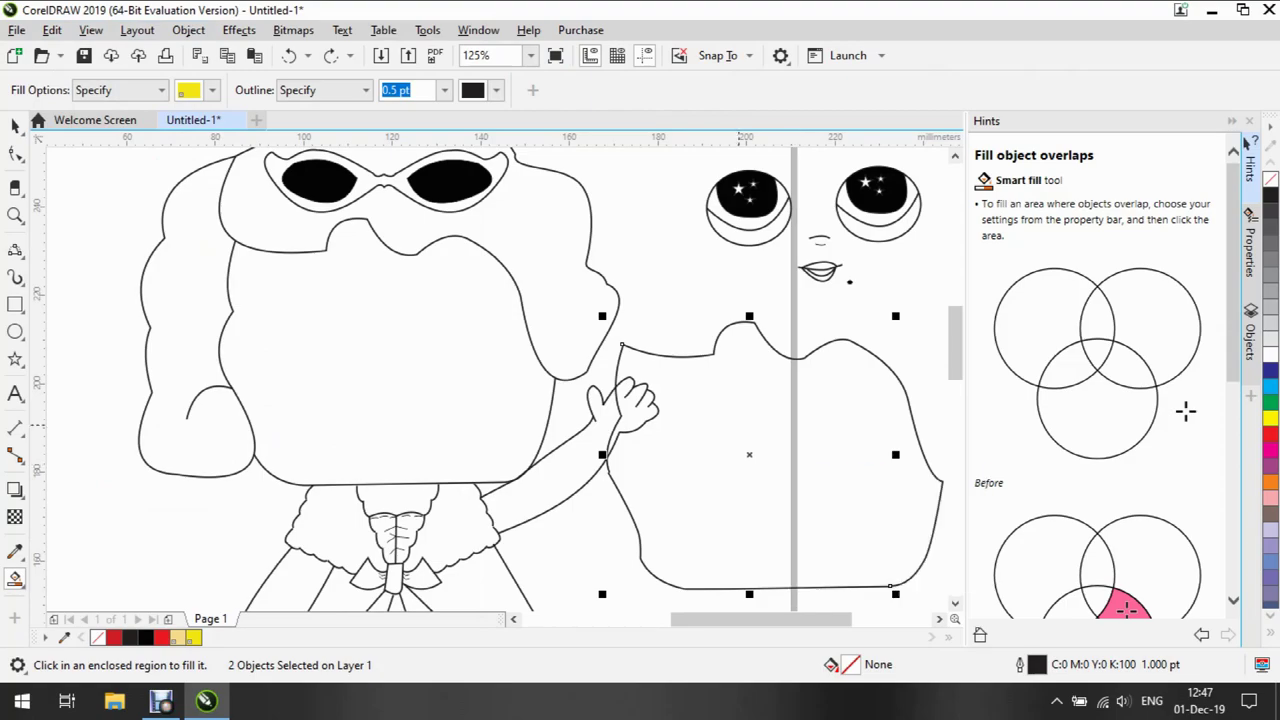
key(ctrl+shift+z)
key(space)
key(ctrl+z)
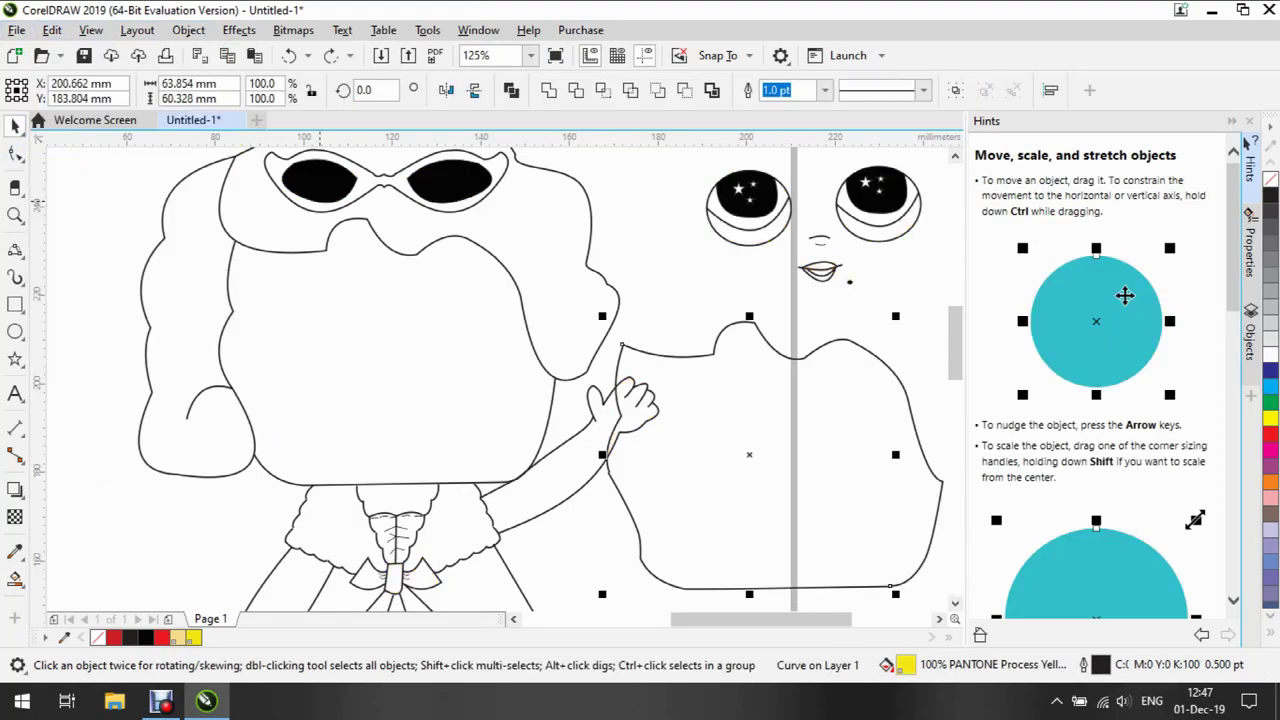
Delete the relocated hairline, chin and right face edge curves from the area right of the waving hand
key(ctrl+z)
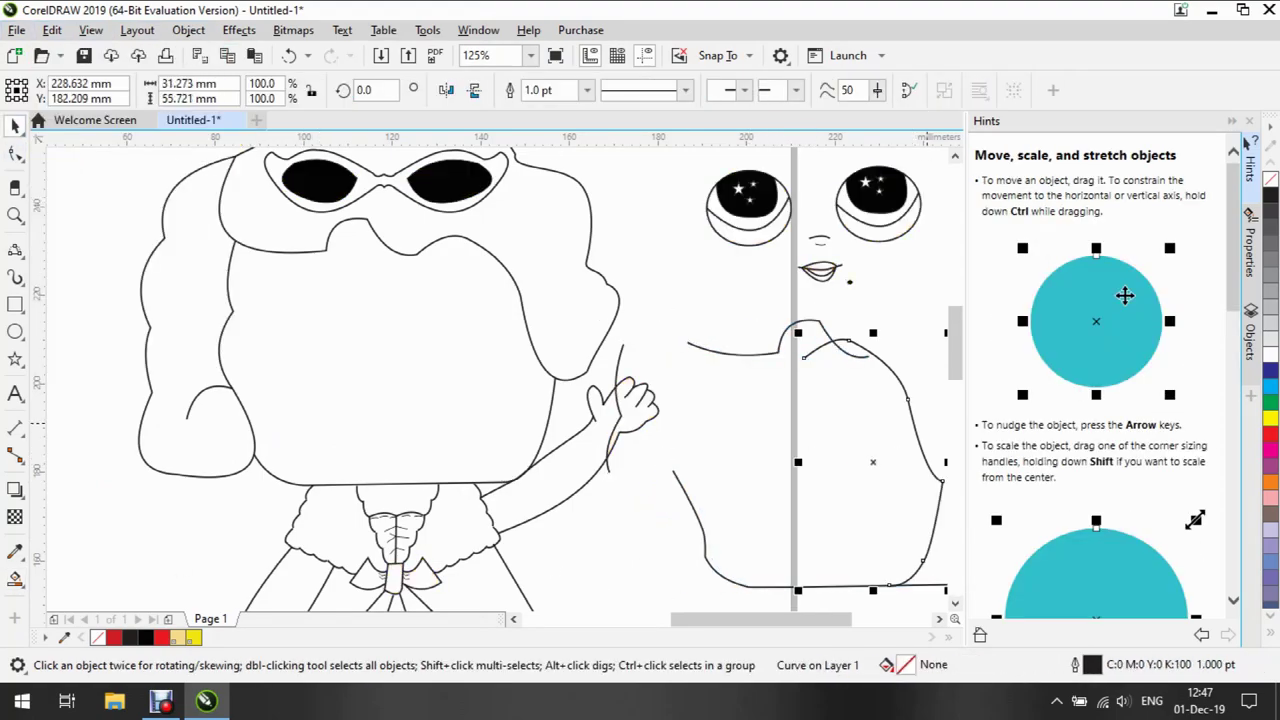
key(Escape)
key(Tab)
key(ctrl+z)
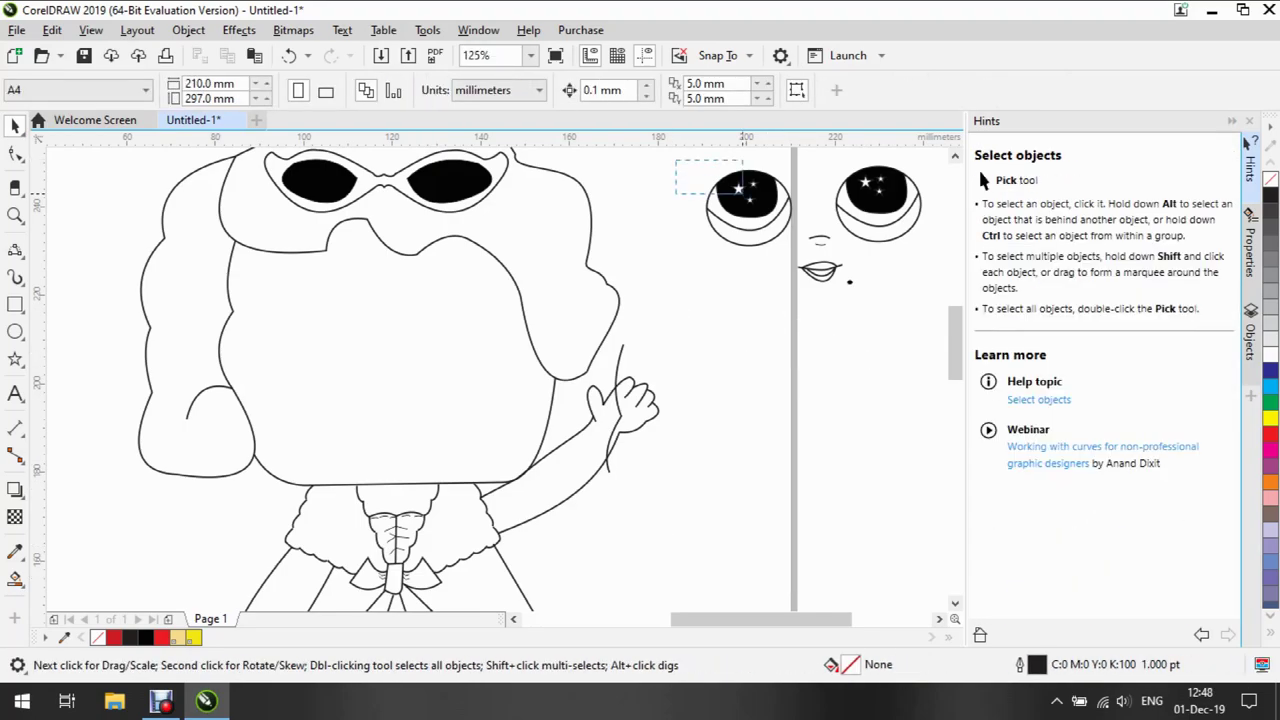
Move the eyes, nose, mouth and beauty mark together back into place on the face
drag(695, 150, 965, 300)
drag(695, 195, 270, 340)
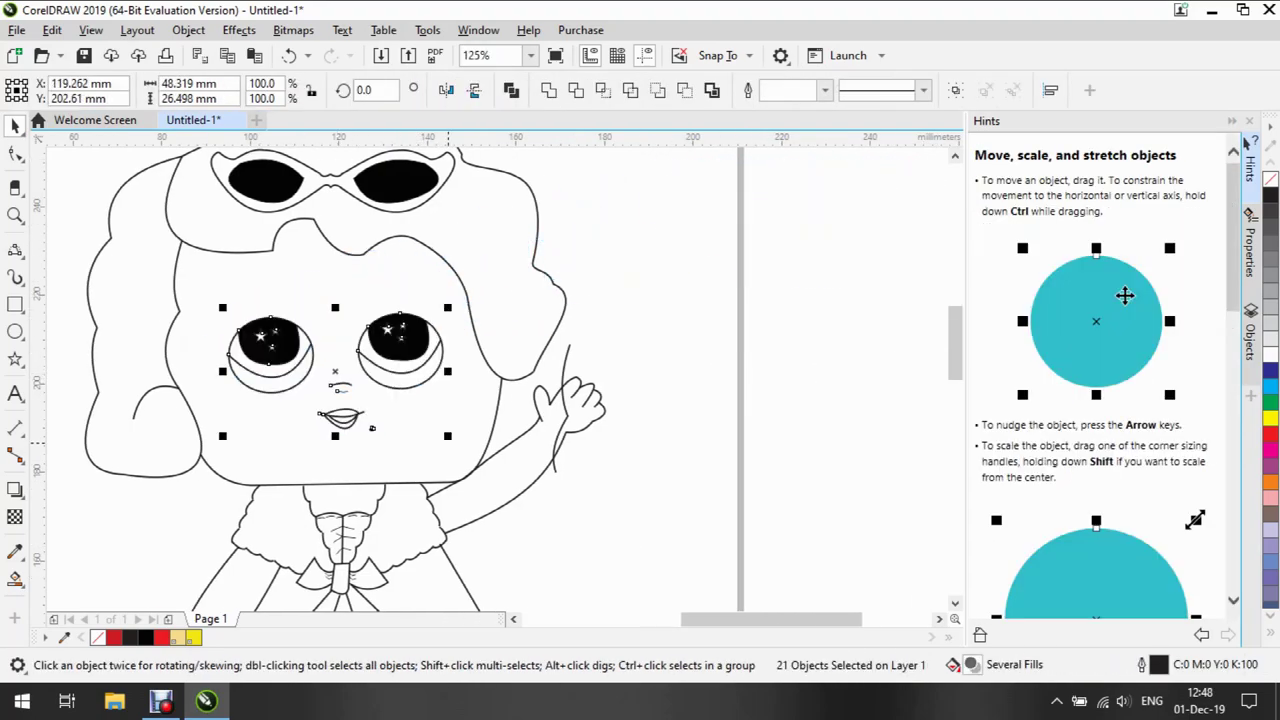
key(Escape)
Delete the leftover left face edge curve that crosses the raised hand
key(z)
key(F3)
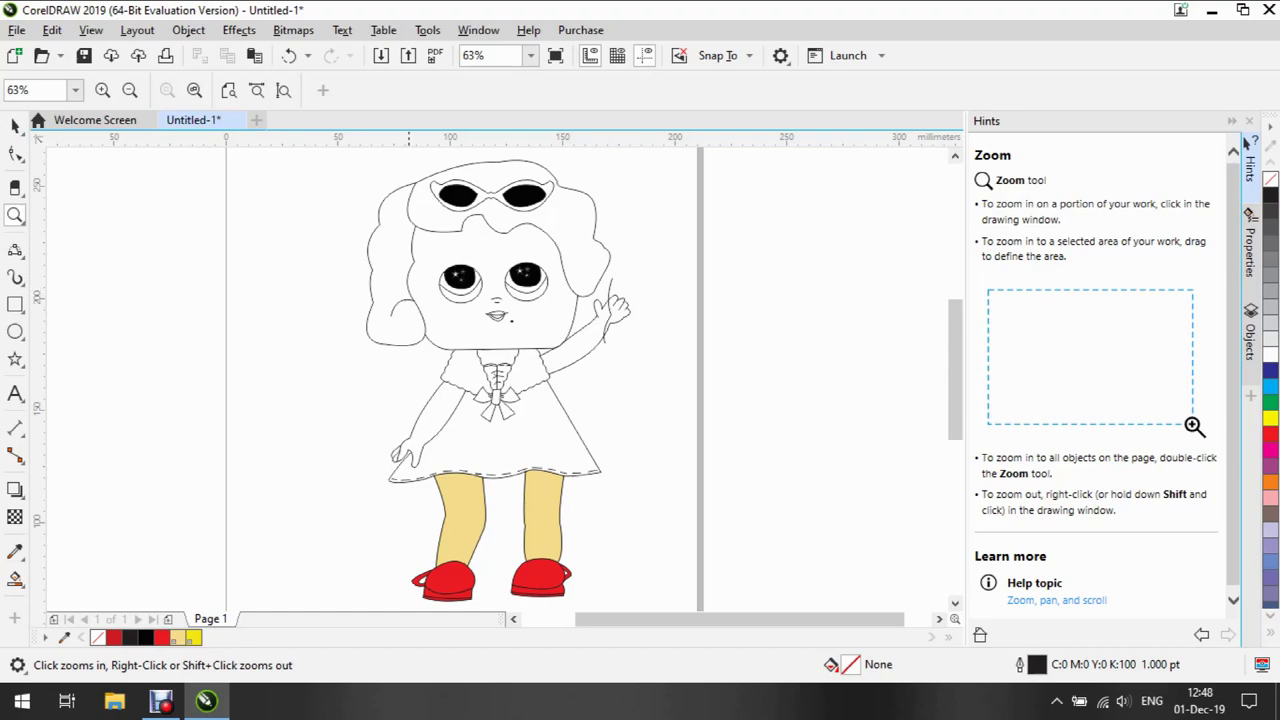
key(space)
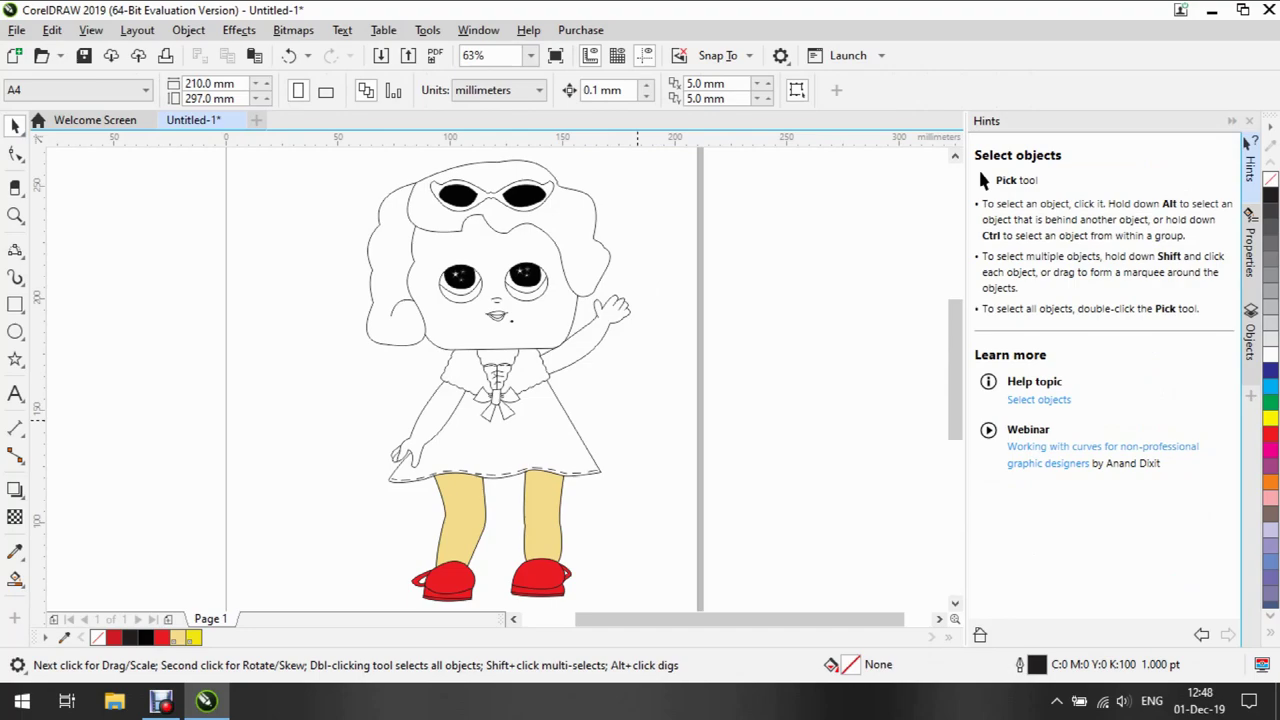
Delete the beige fill shapes from the legs, and undo the deletions
key(Tab)
key(Delete)
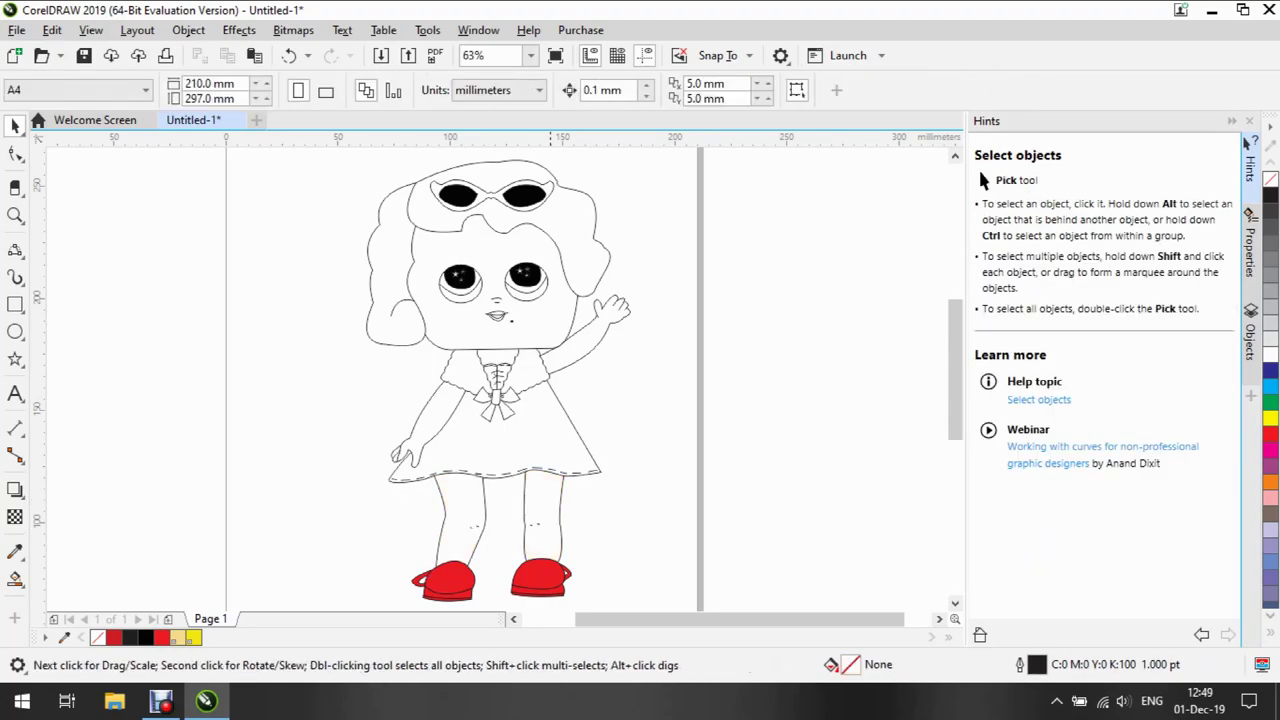
key(alt+e)
key(u)
key(alt+e)
key(u)
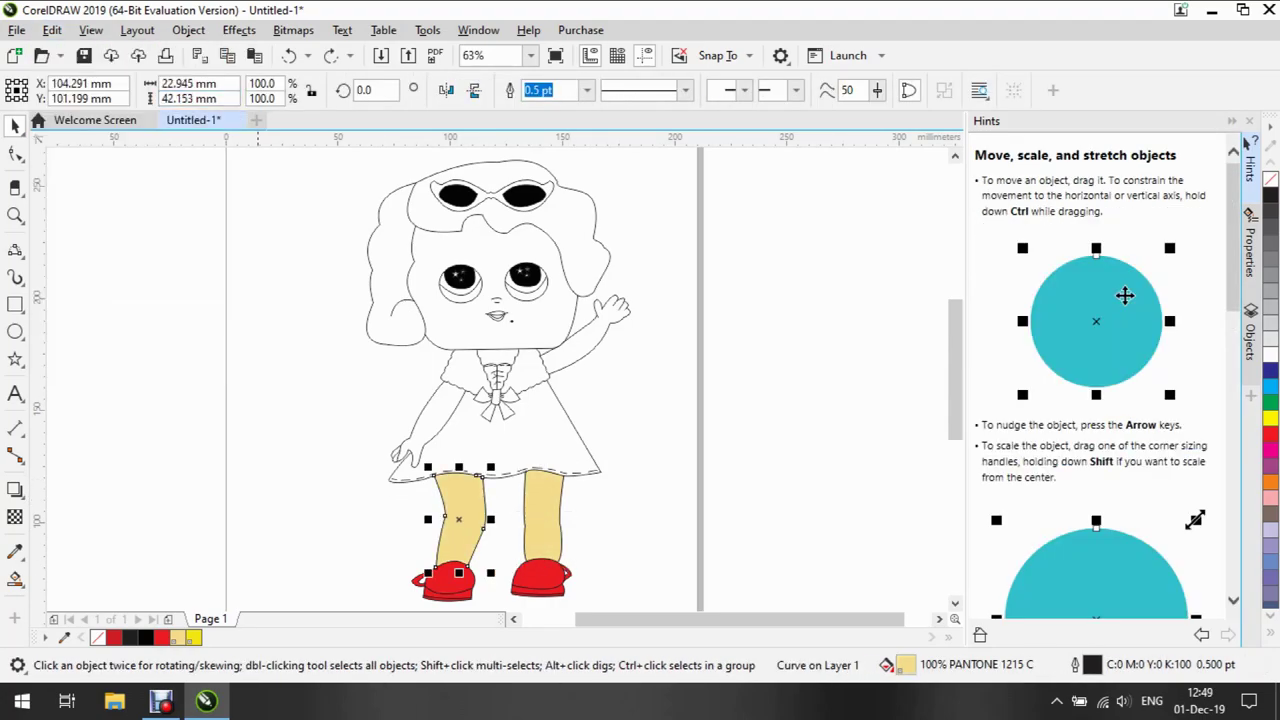
Delete the beige fill shapes from both legs and the red fill shapes from both shoes, including straps and soles
key(Delete)
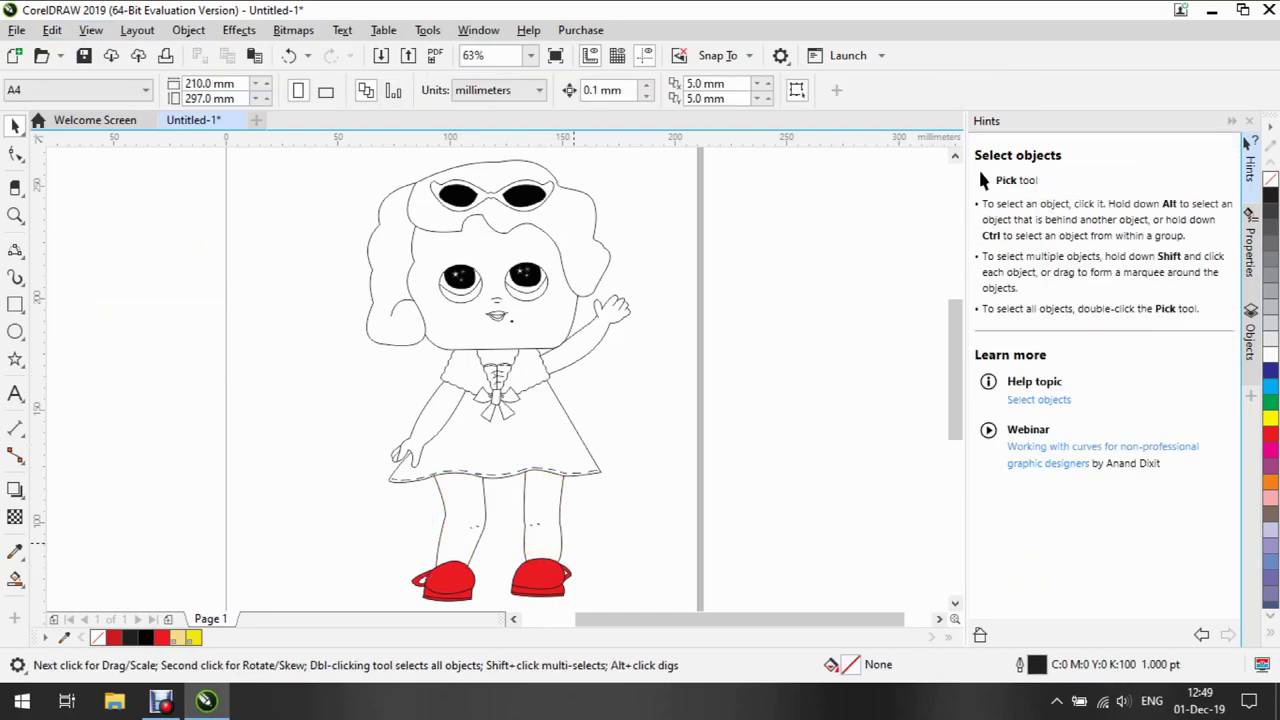
key(Tab)
key(Delete)
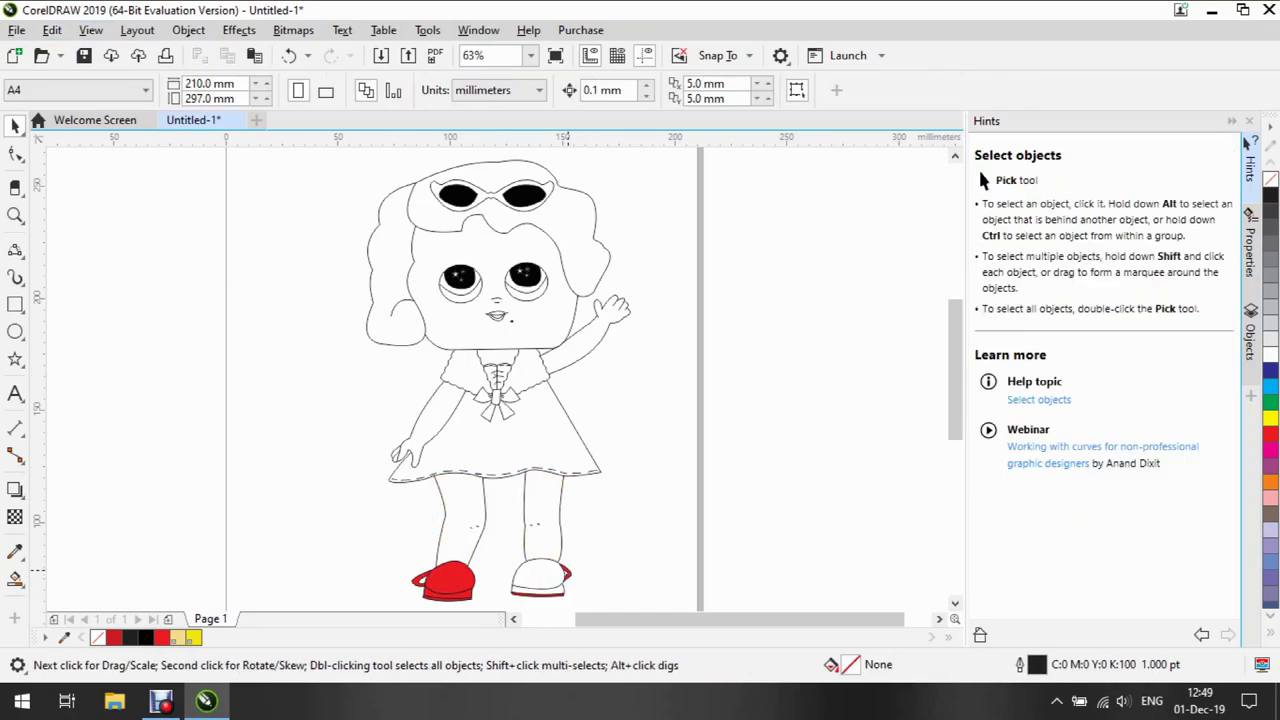
key(Tab)
key(Delete)
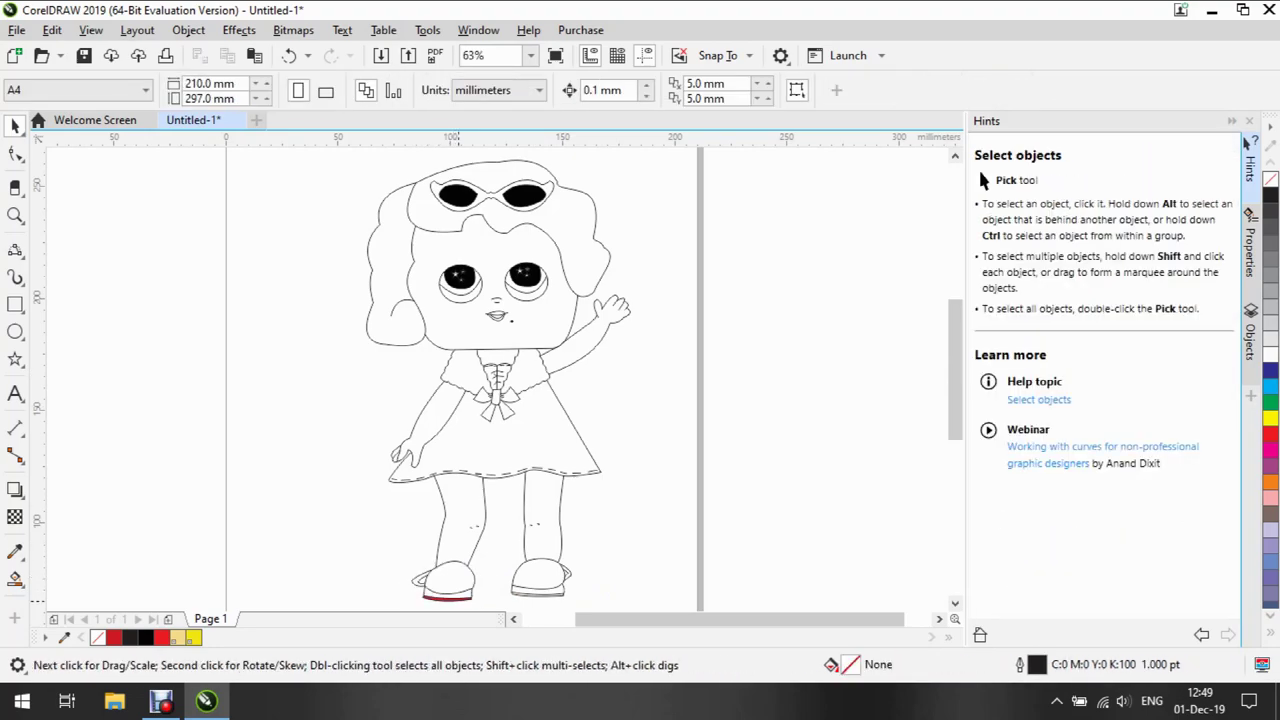
scroll(500, 370, left, 2)
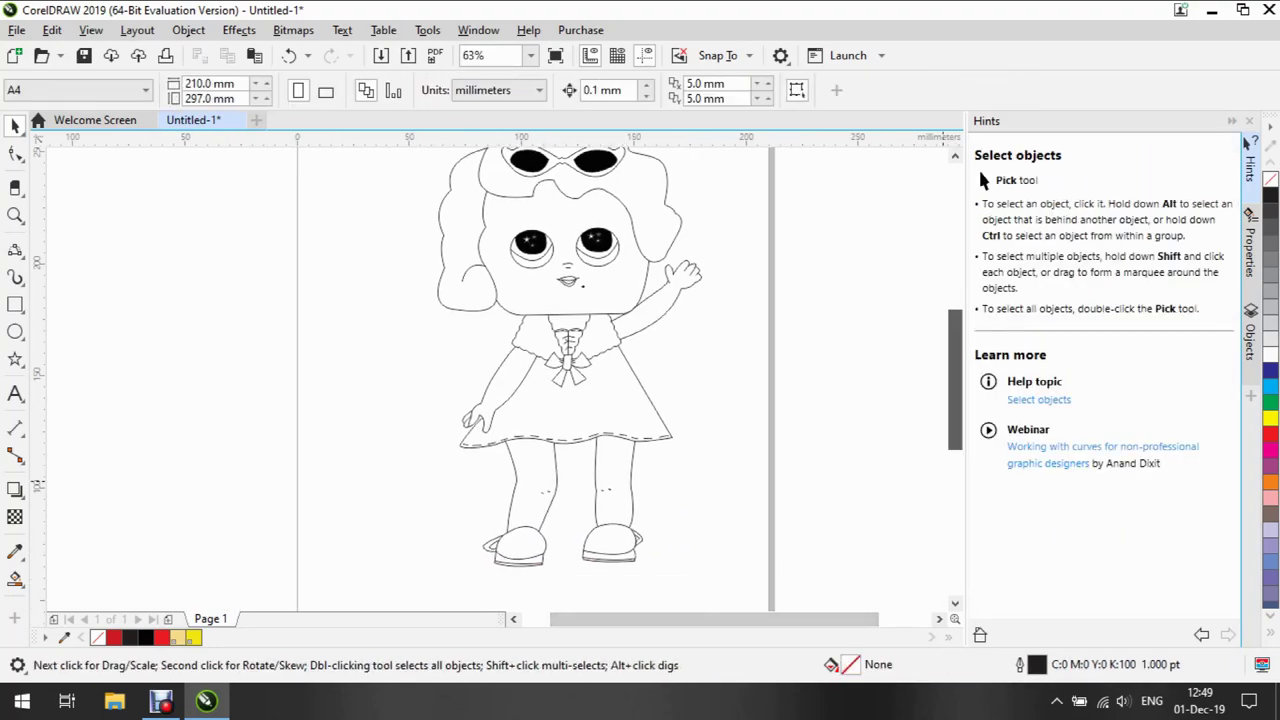
scroll(500, 370, down, 1)
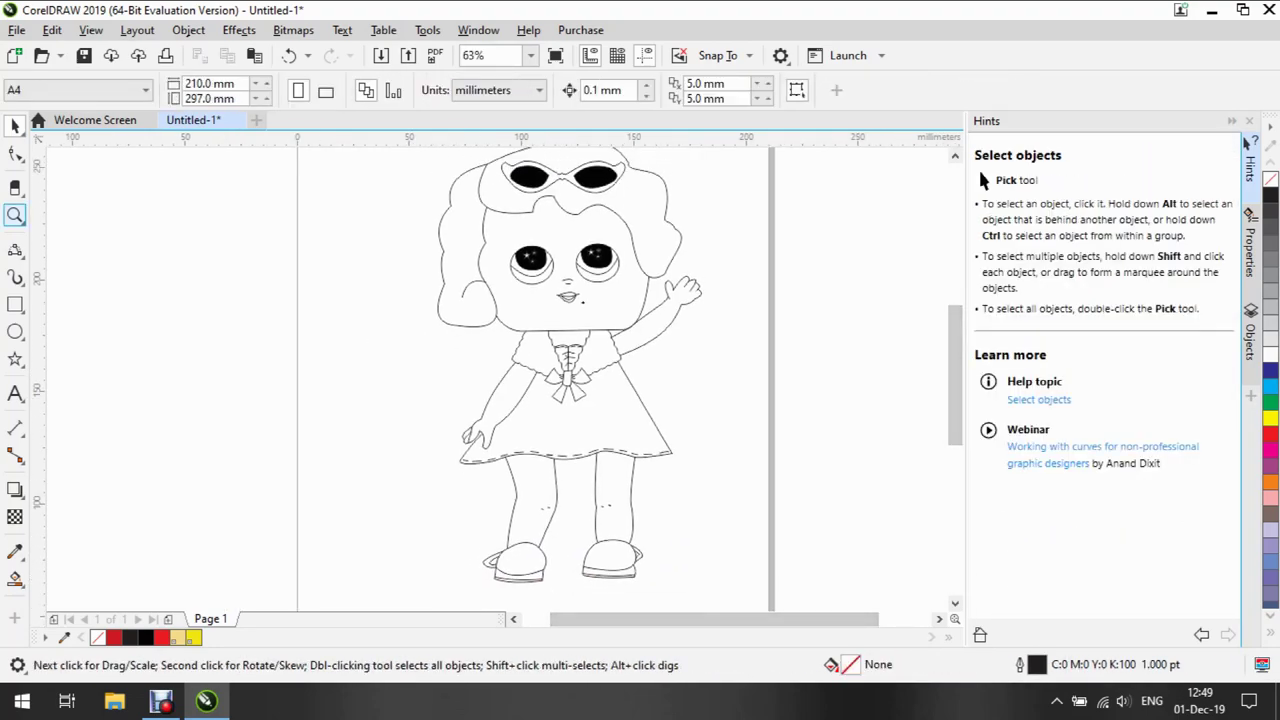
scroll(565, 260, up, 6)
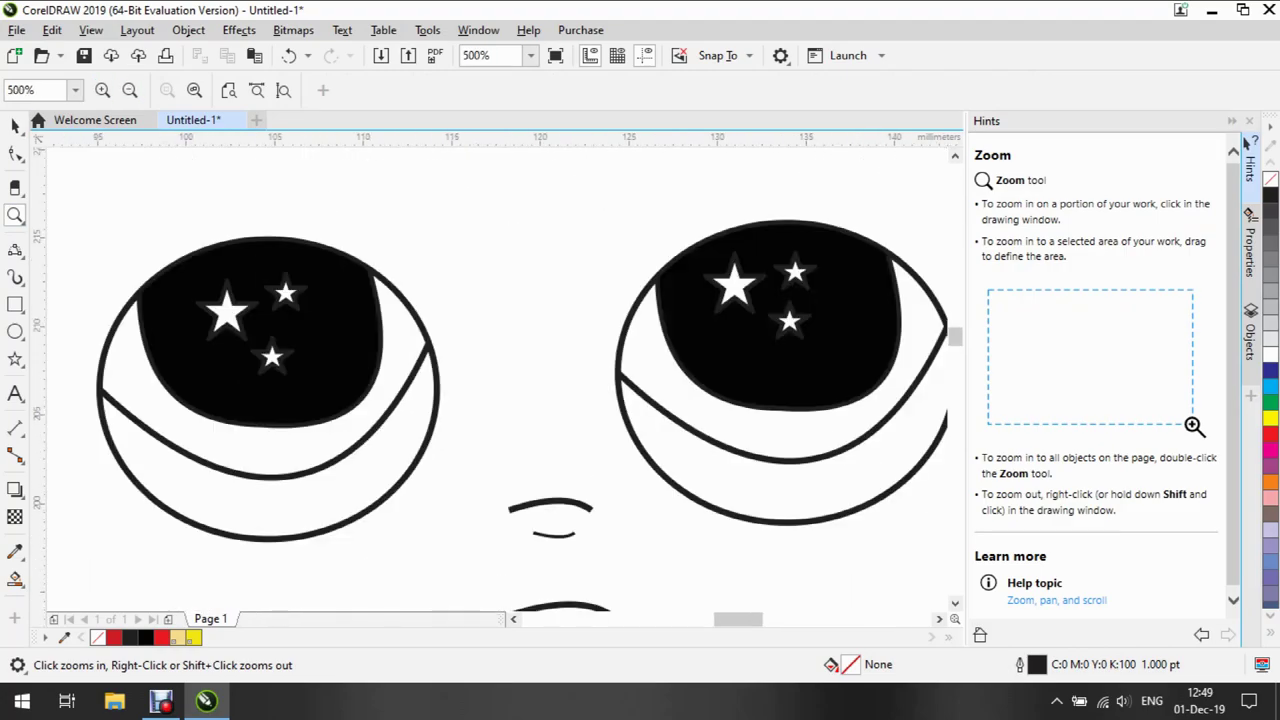
key(F4)
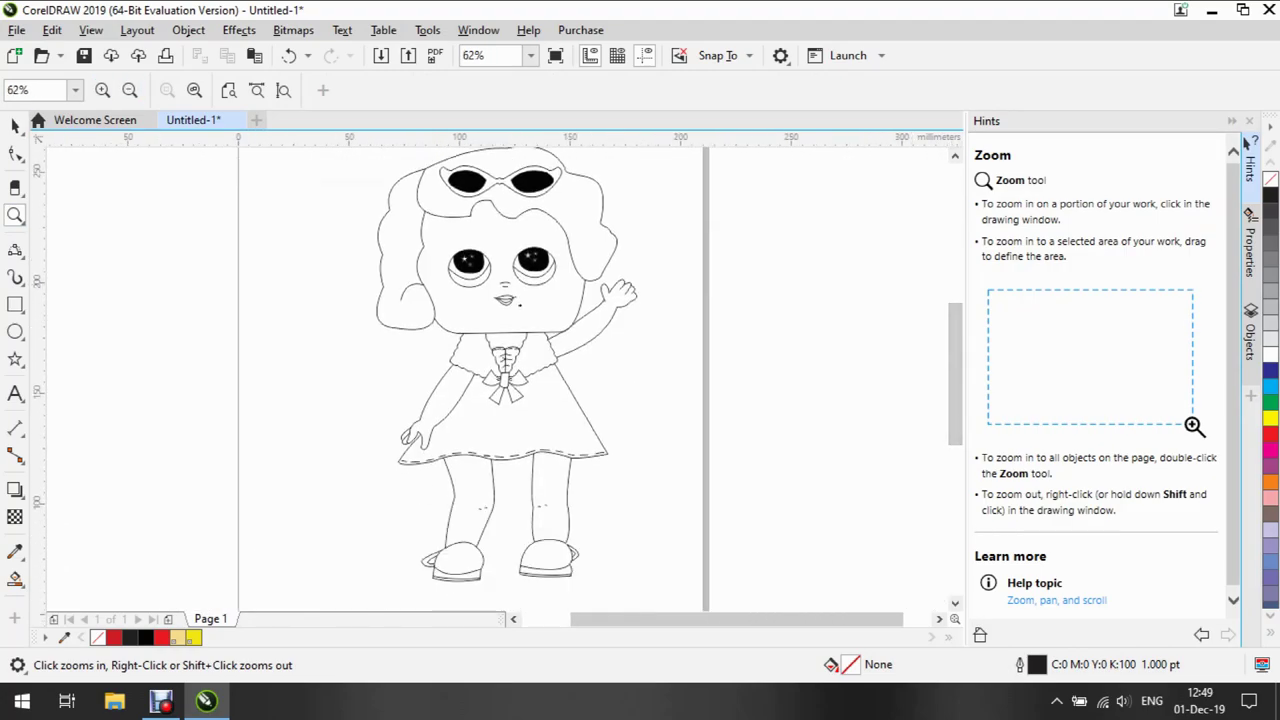
Export the drawing to the Documents folder as a JPEG bitmap named "LOL GIRL"
key(alt+f)
key(Down)
key(Down)
key(Down)
key(Down)
key(Down)
key(Down)
key(Down)
key(Down)
key(Down)
key(Down)
key(Down)
key(Down)
key(Down)
key(Down)
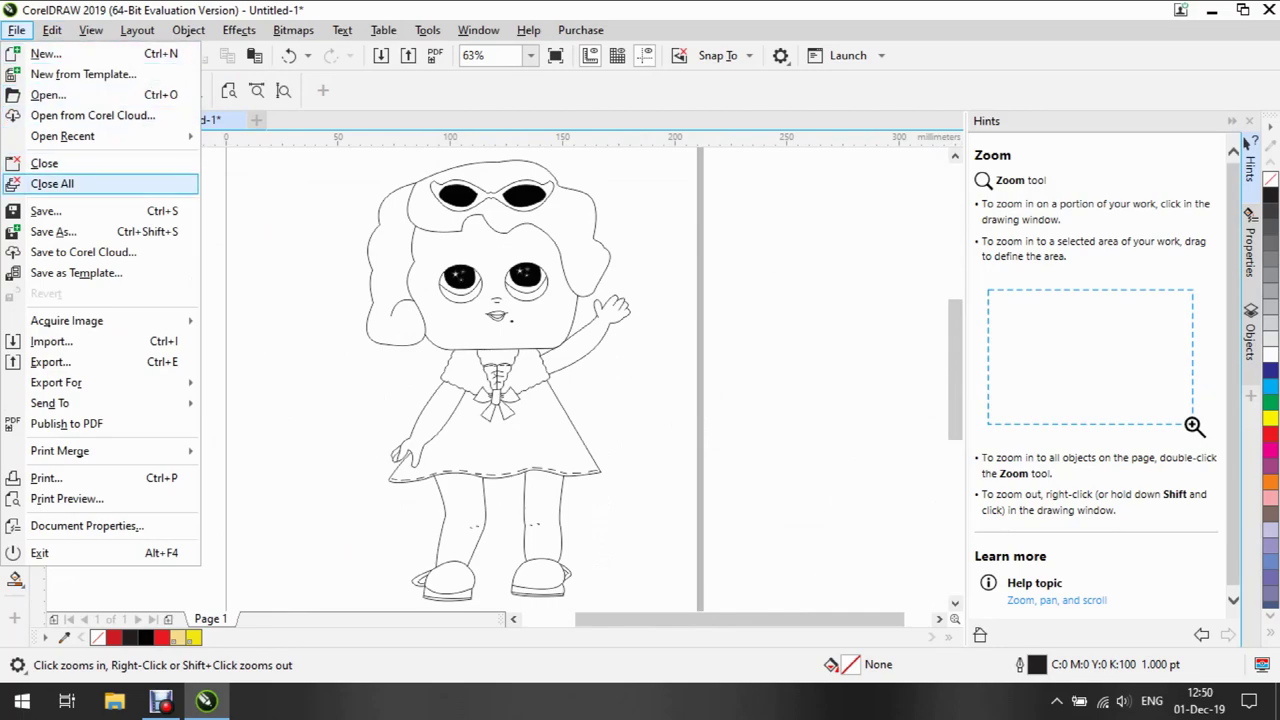
key(Return)
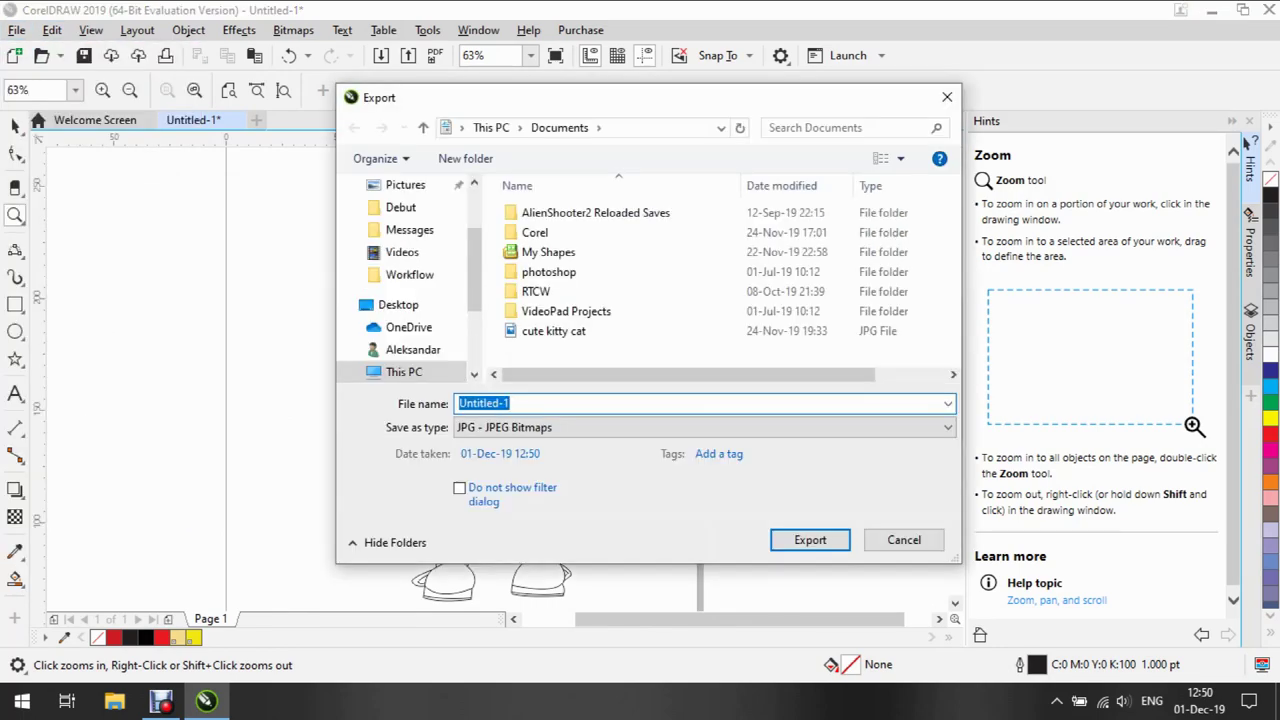
text(LOL GIRL)
key(Return)
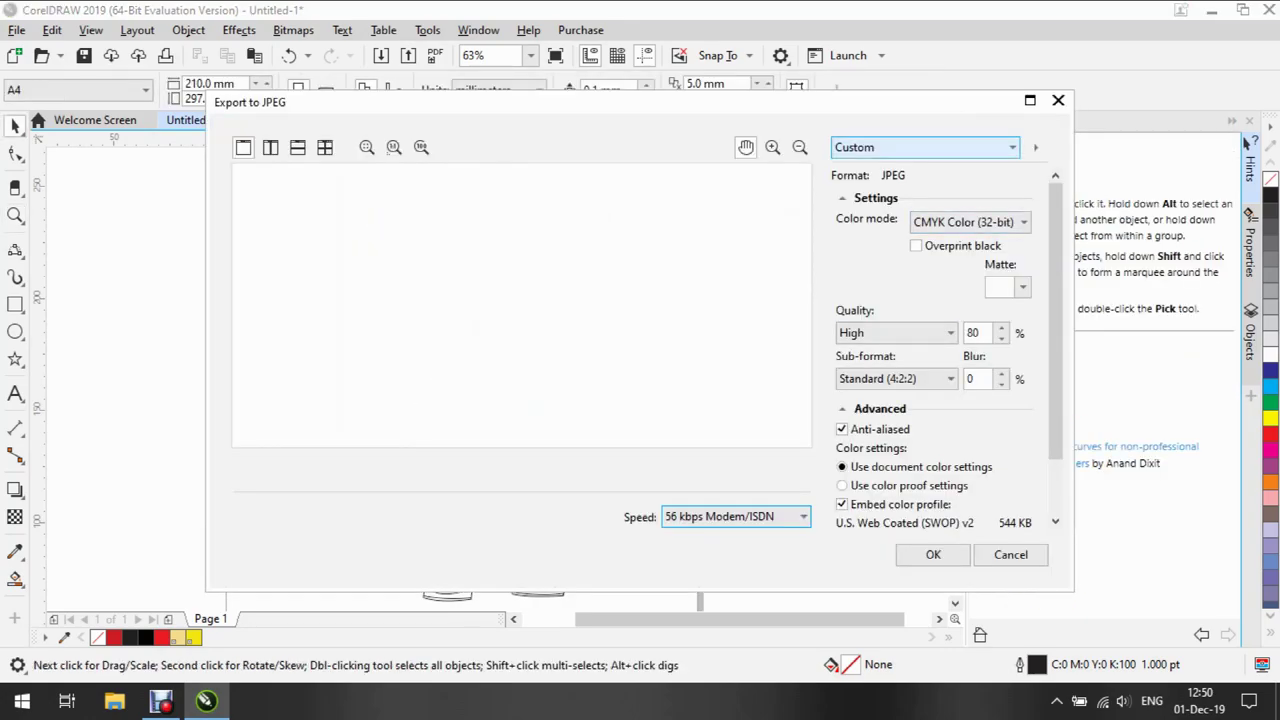
Accept the custom JPEG export settings with CMYK Color (32-bit) mode and High quality at 80%
key(alt+Down)
key(Escape)
key(Tab)
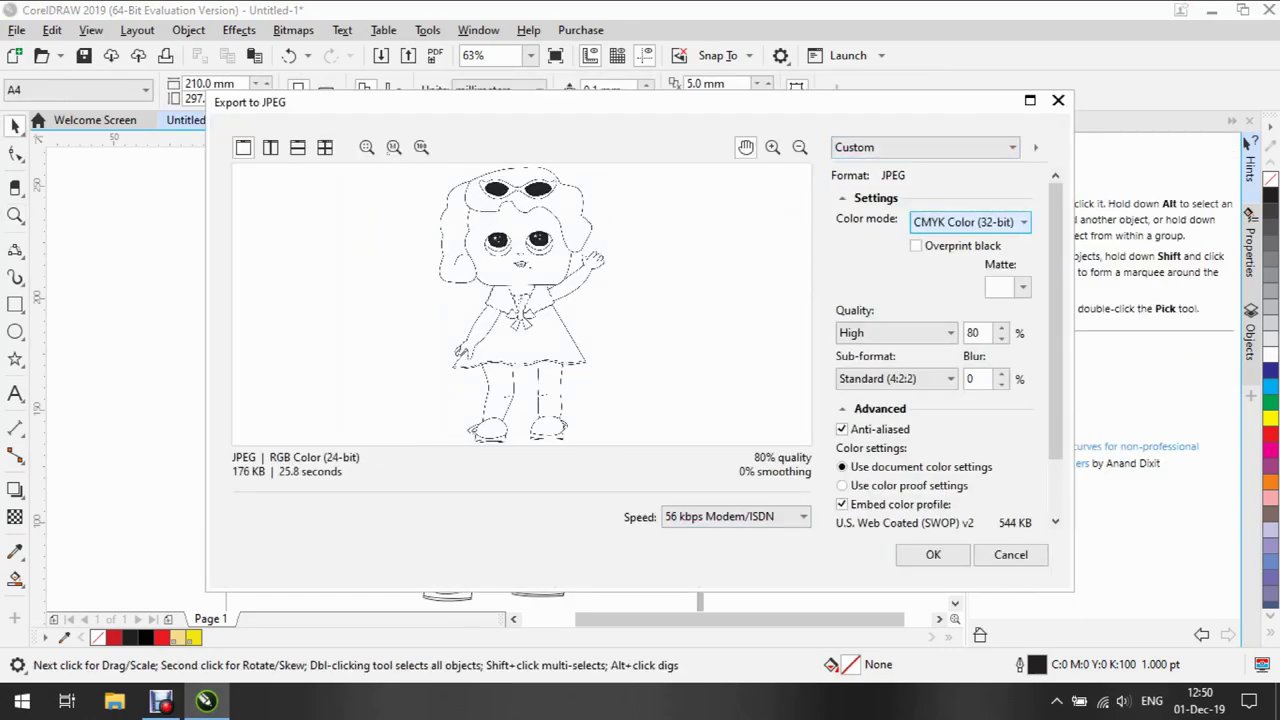
key(Return)
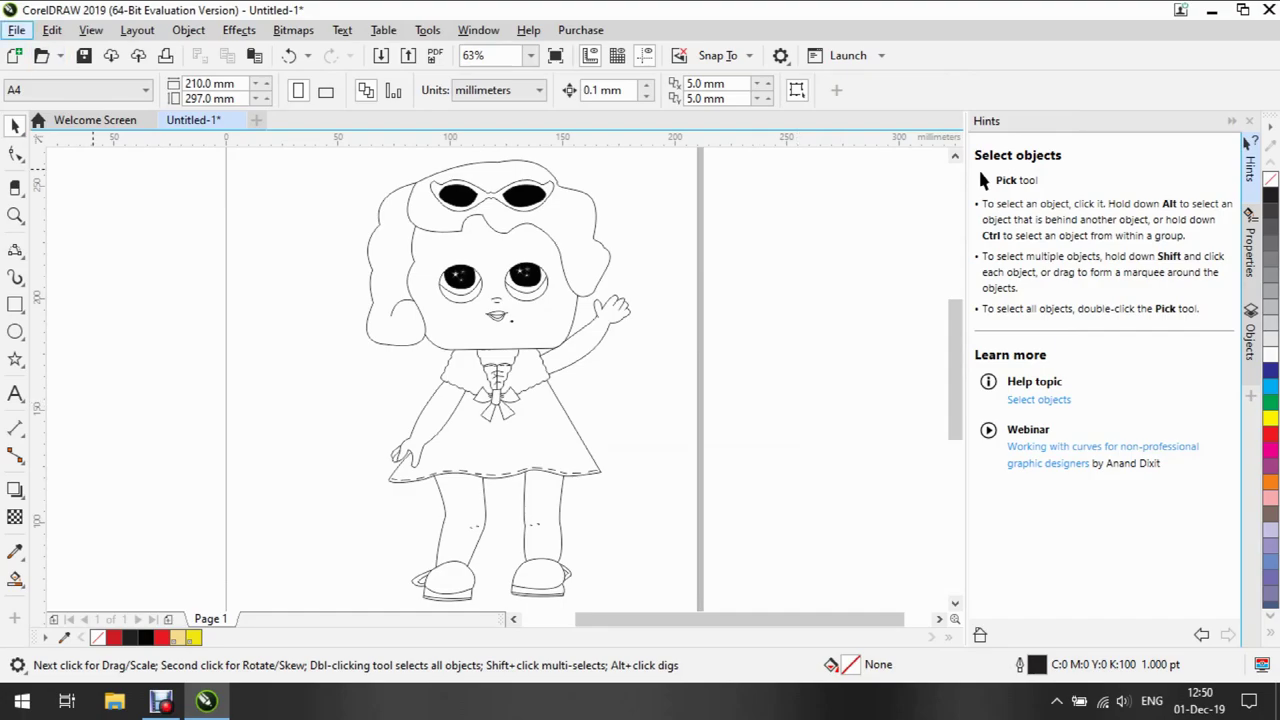
Save the drawing in the Documents folder as a CDR file named "LOL girl draw"
key(alt+f)
key(Down)
key(Down)
key(Return)
text(LOL girl draw)
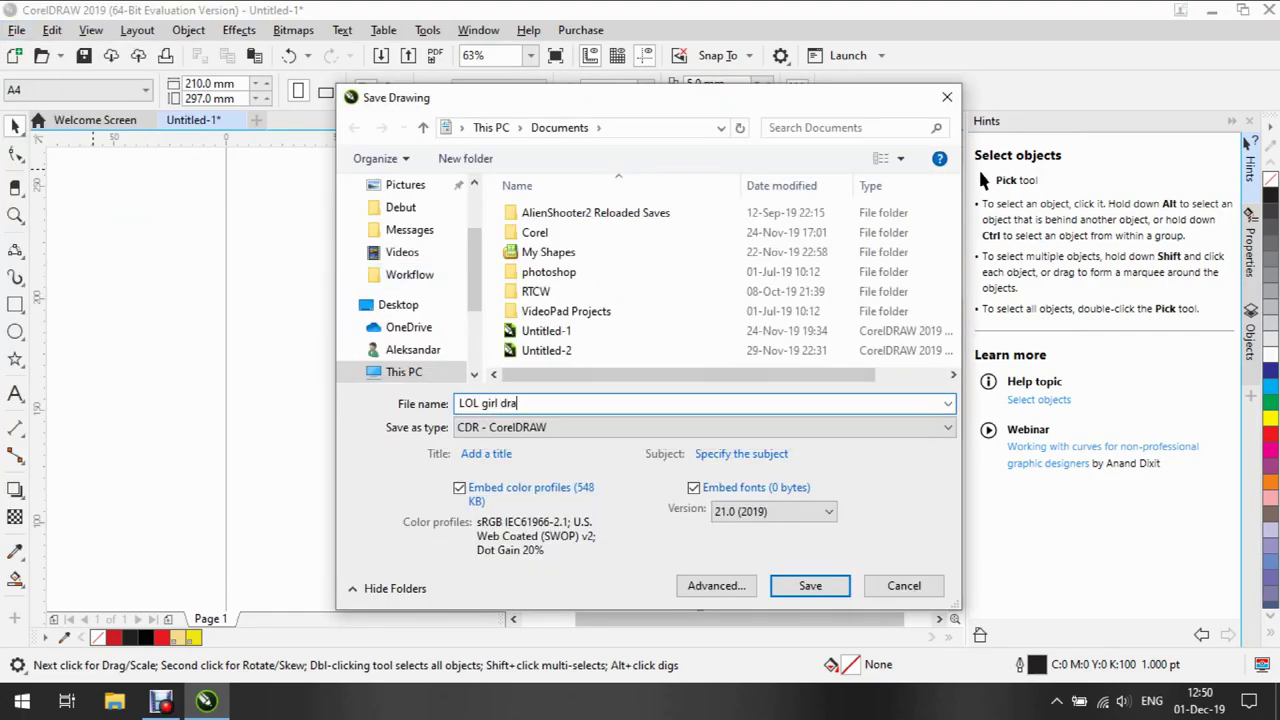